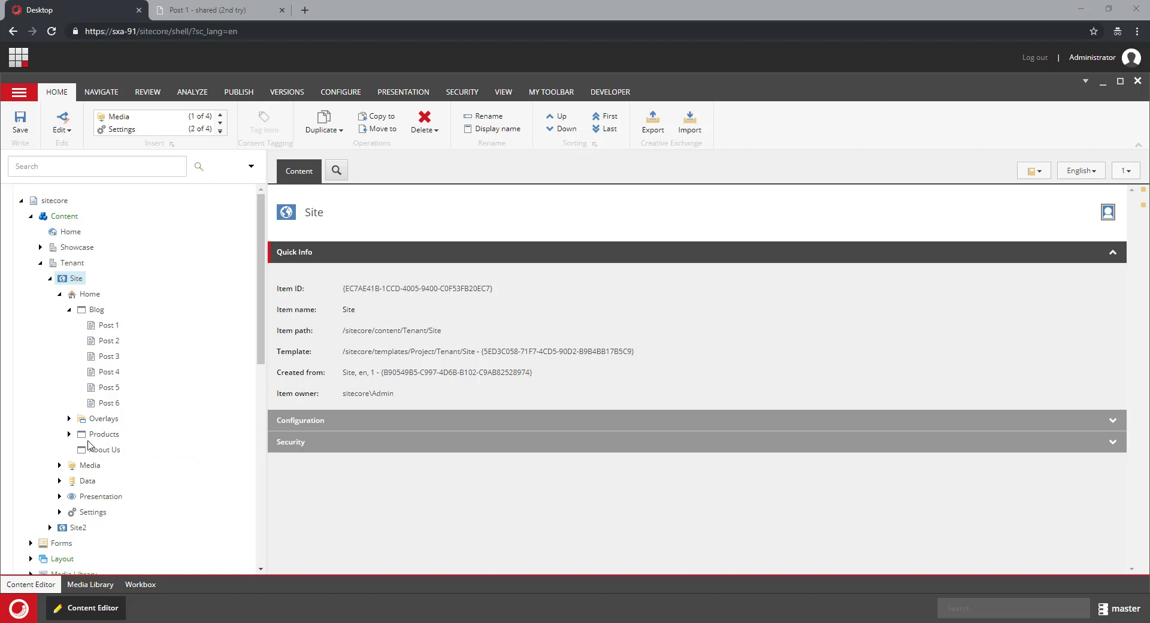
Examine the products under the site's Home item and the variants nested beneath Product 1
click(69, 434)
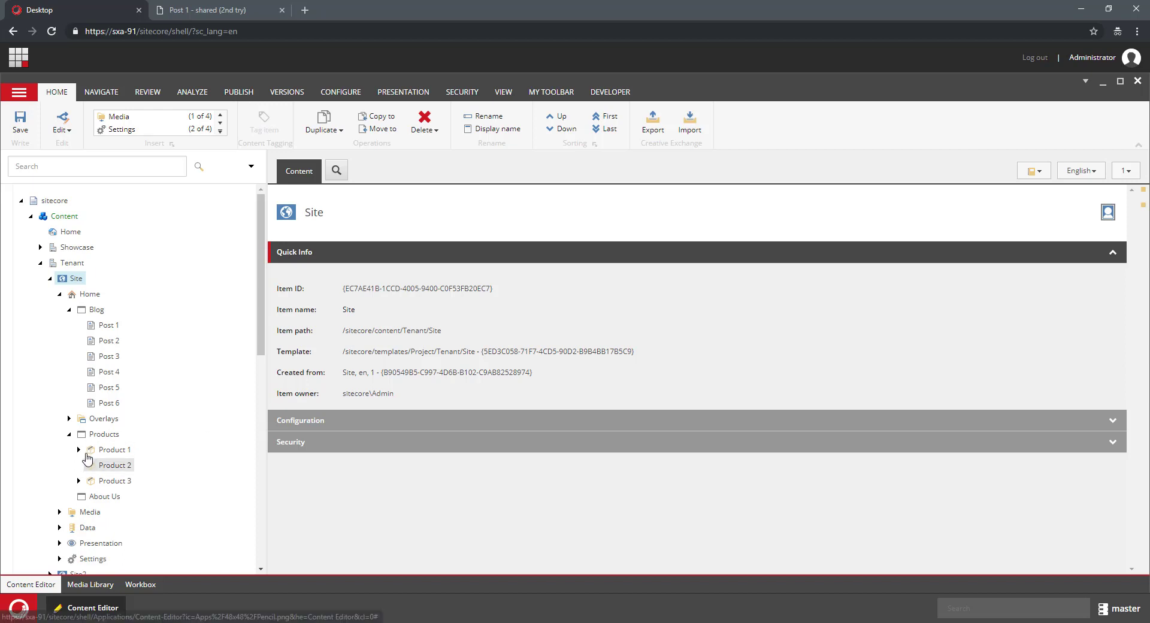
click(78, 449)
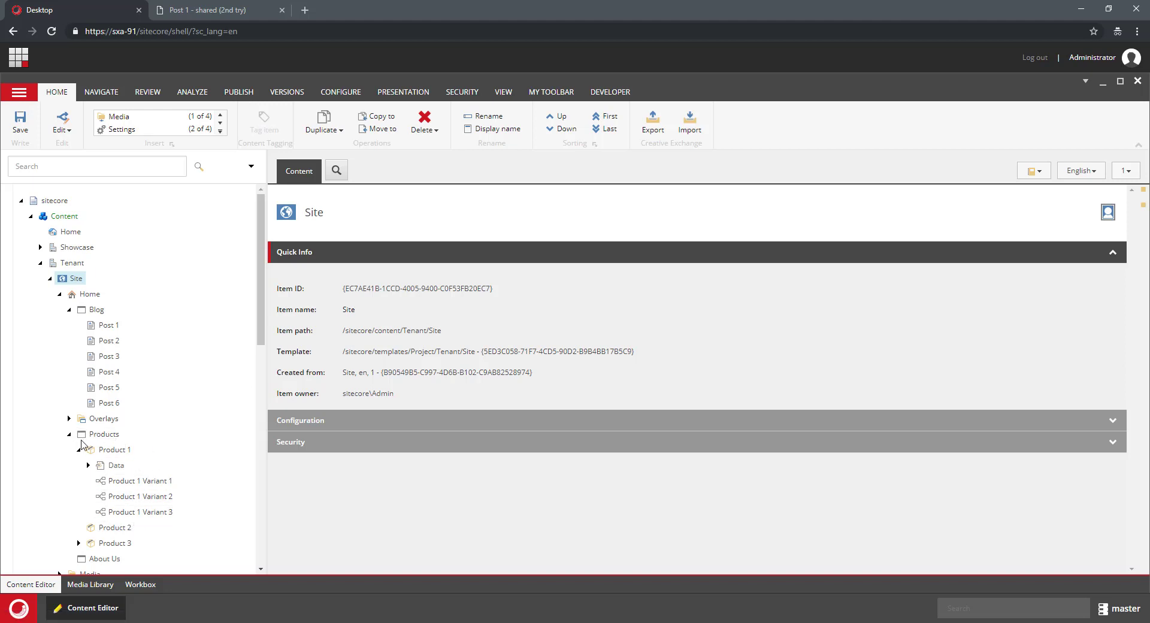
click(69, 435)
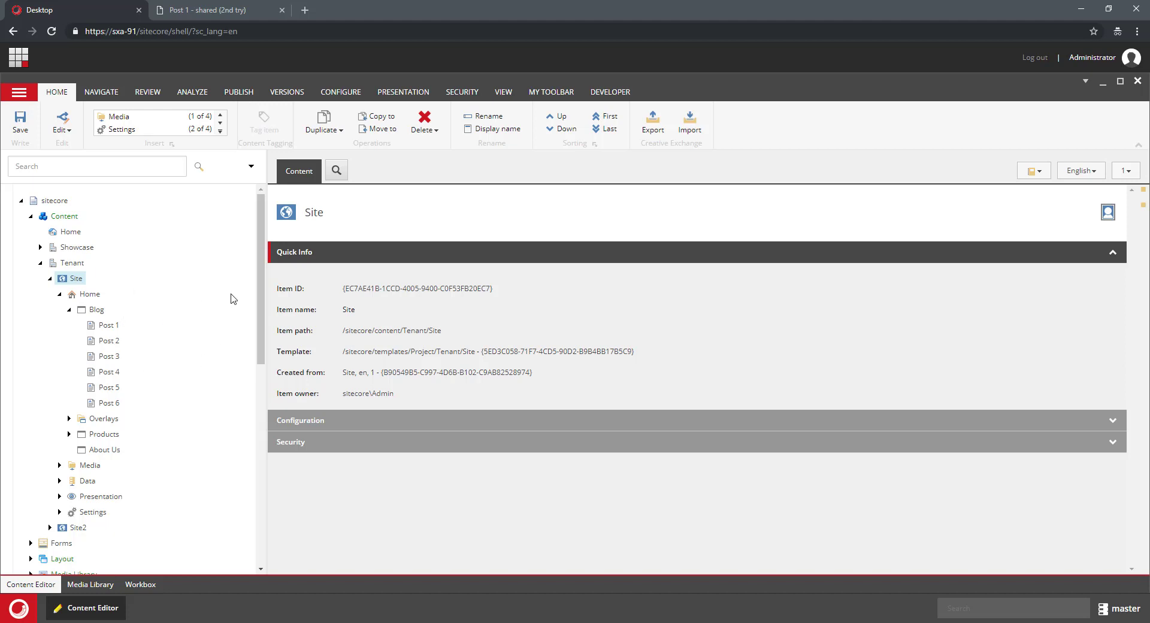
Open the Tenant project's Page template and inspect the RelatedProducts field's name and source query
scroll(233, 298, down, 15)
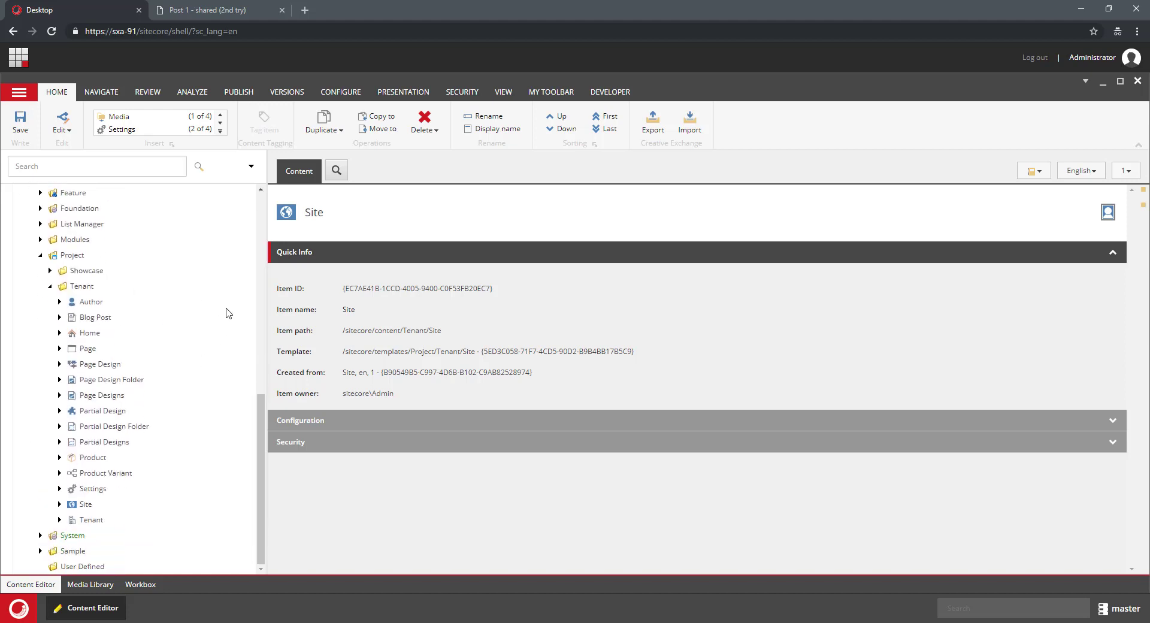
click(88, 351)
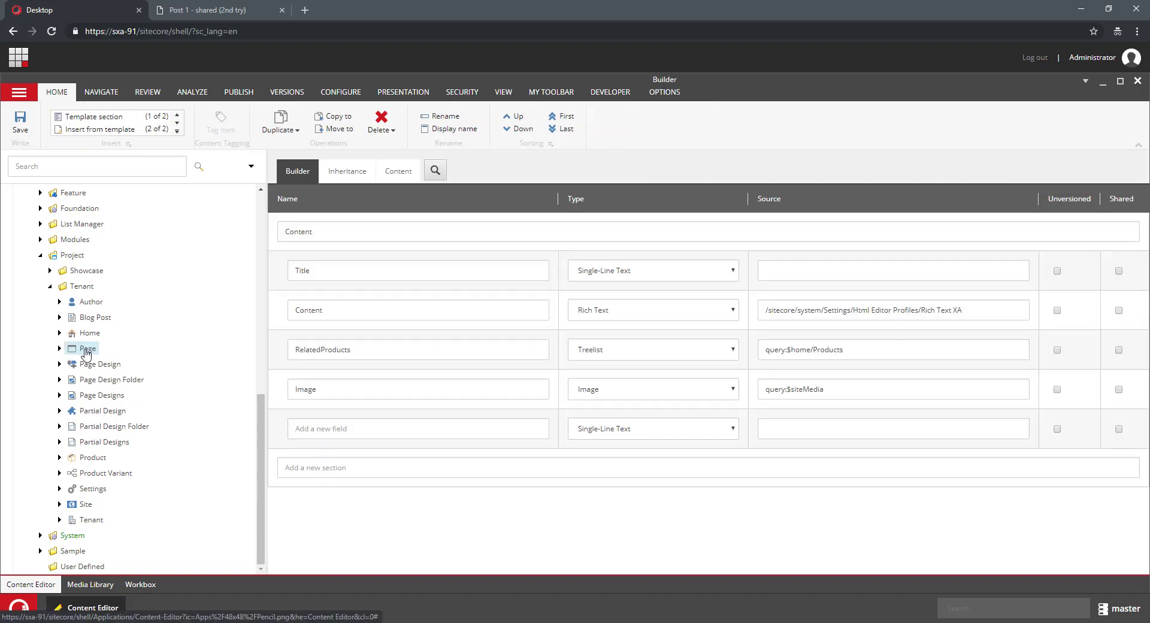
drag(372, 352, 262, 350)
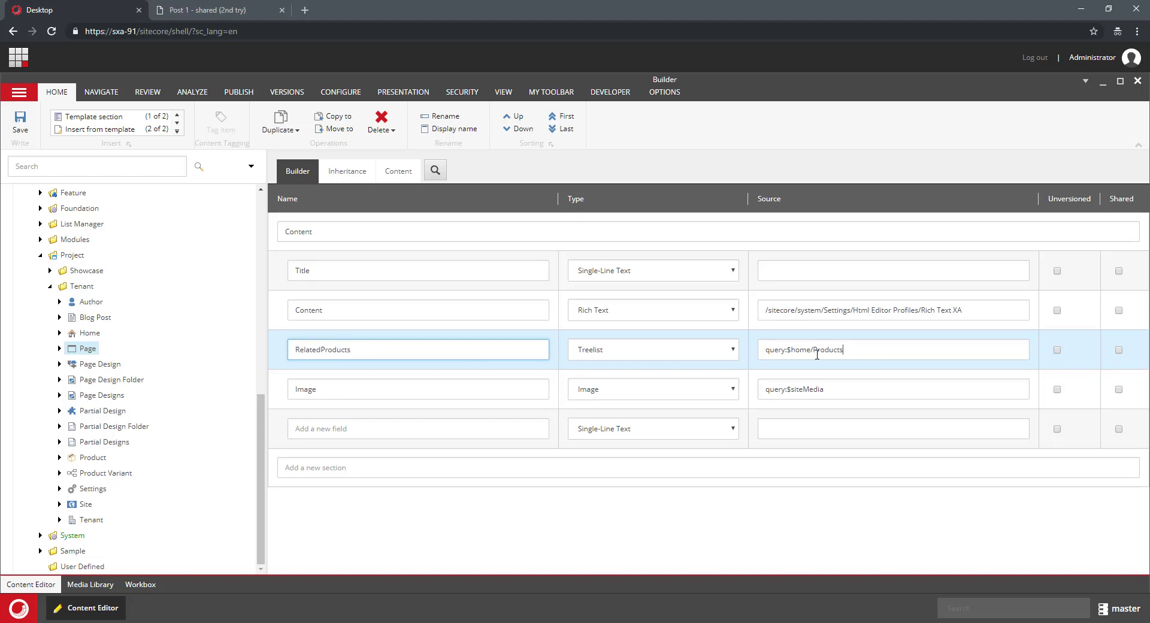
drag(842, 350, 728, 353)
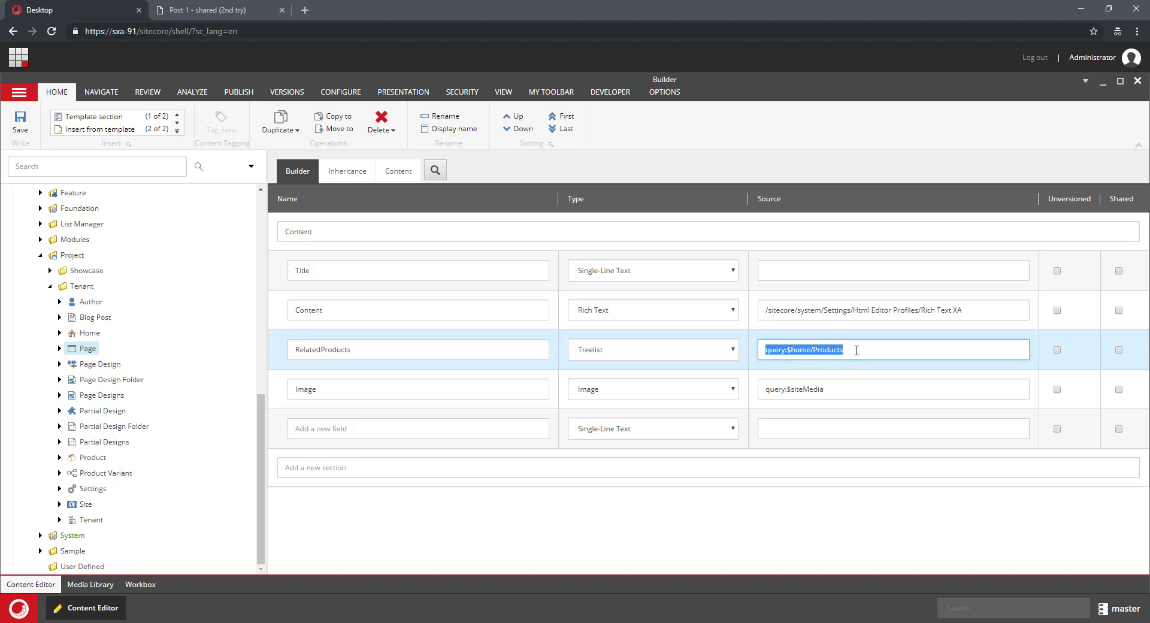
Add Product 3 and Product 2 to the RelatedProducts field of blog item Post 2 and save it
scroll(188, 279, up, 10)
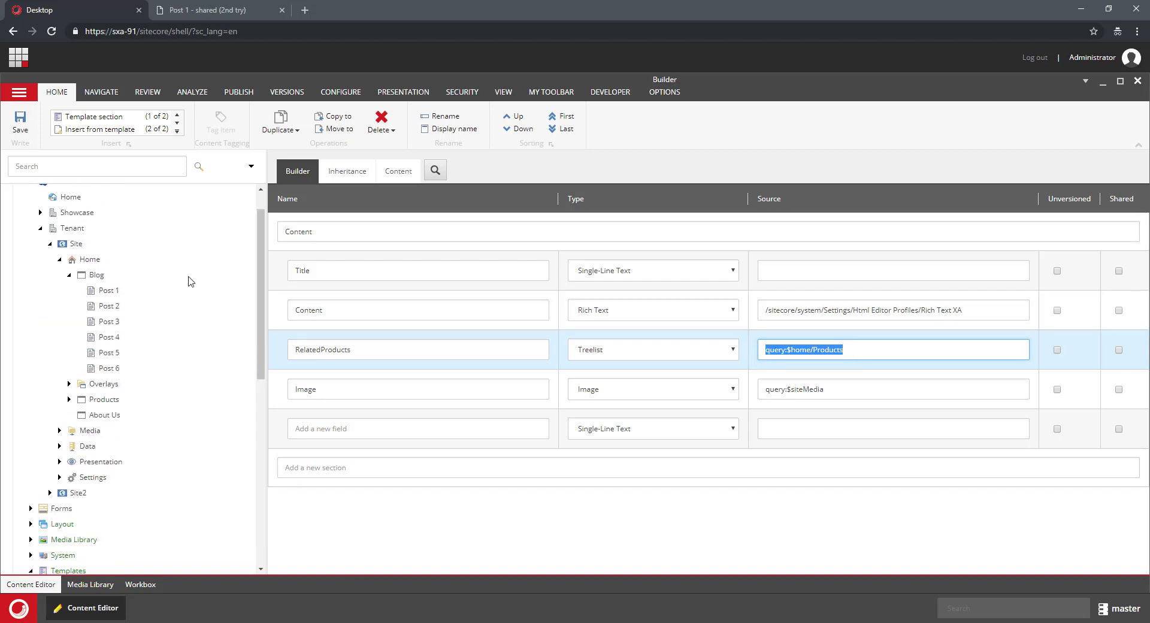
click(110, 326)
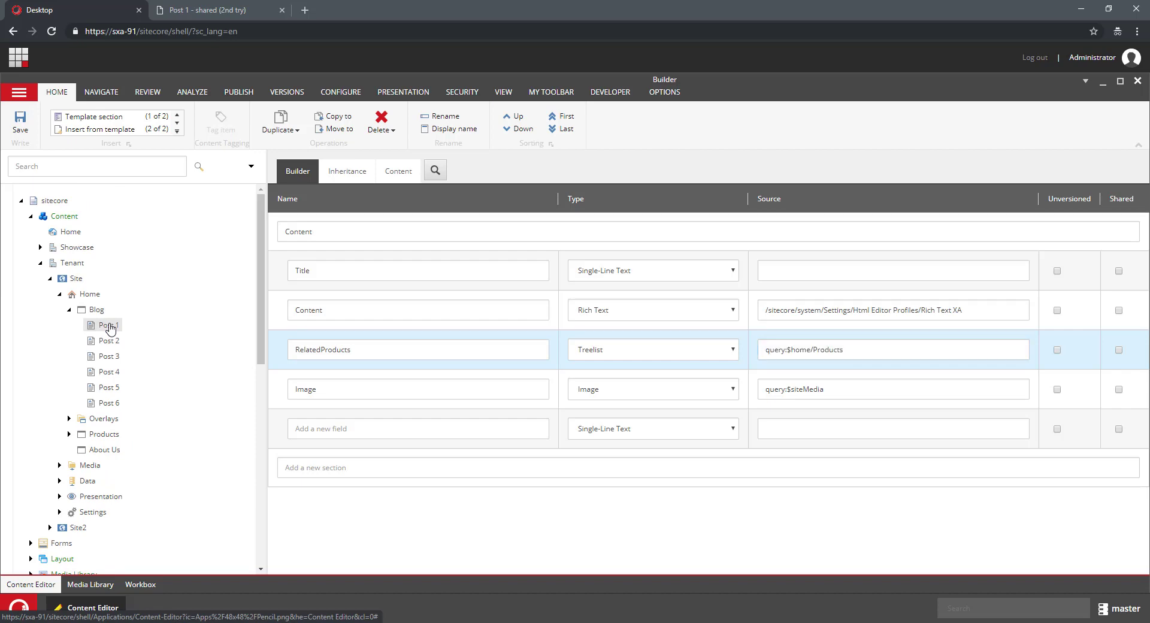
scroll(419, 442, down, 3)
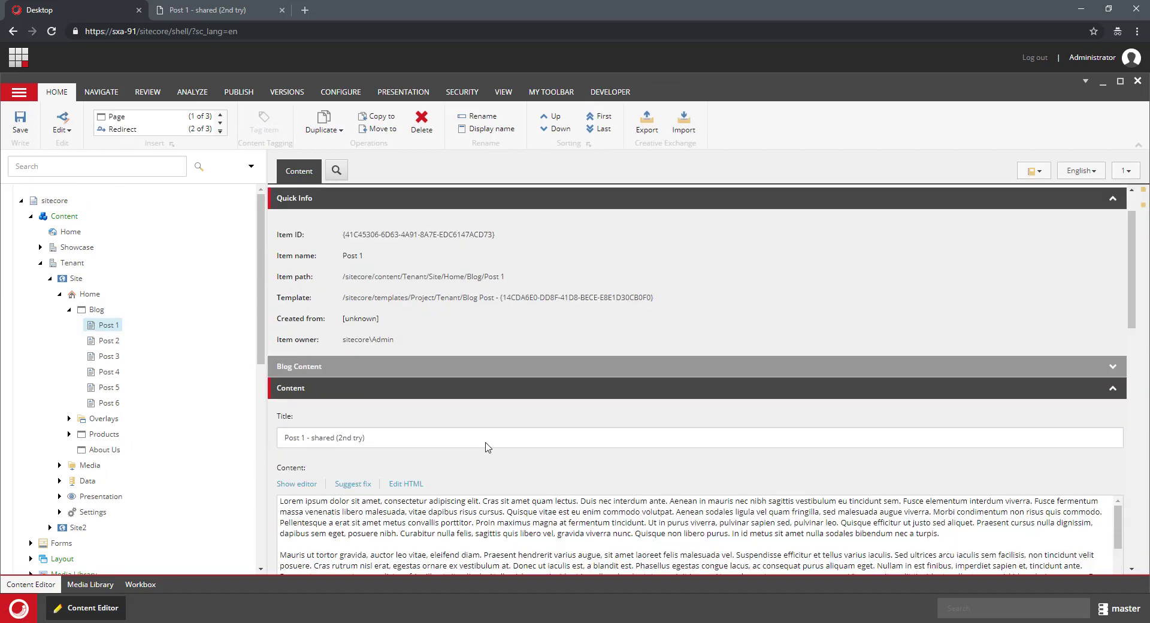
scroll(578, 485, down, 3)
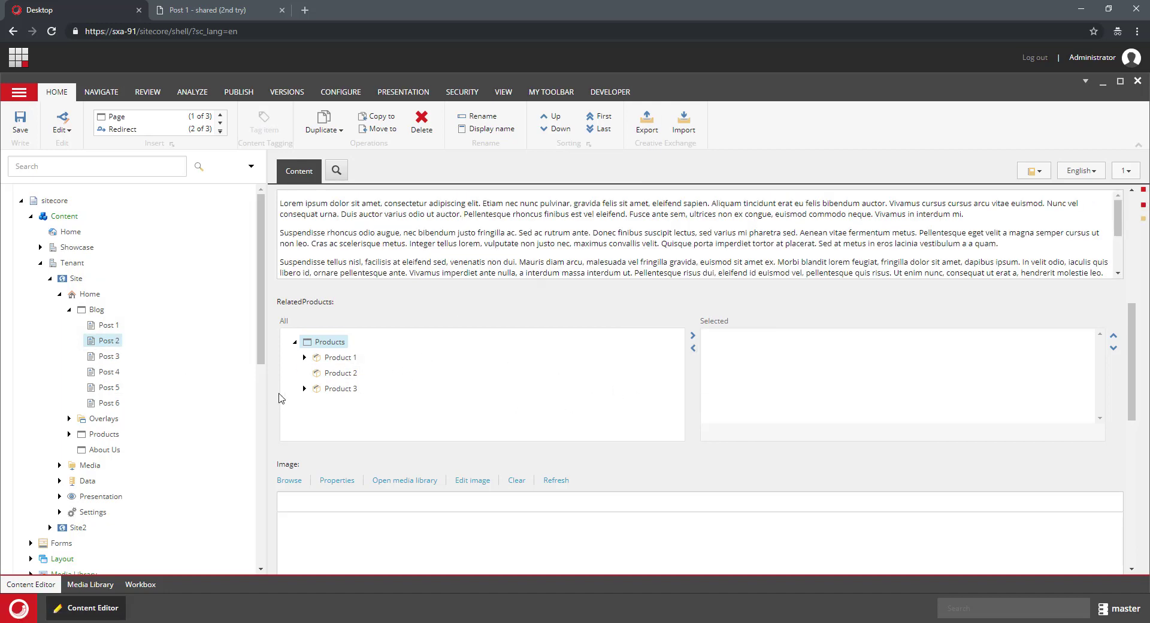
double_click(341, 389)
double_click(340, 372)
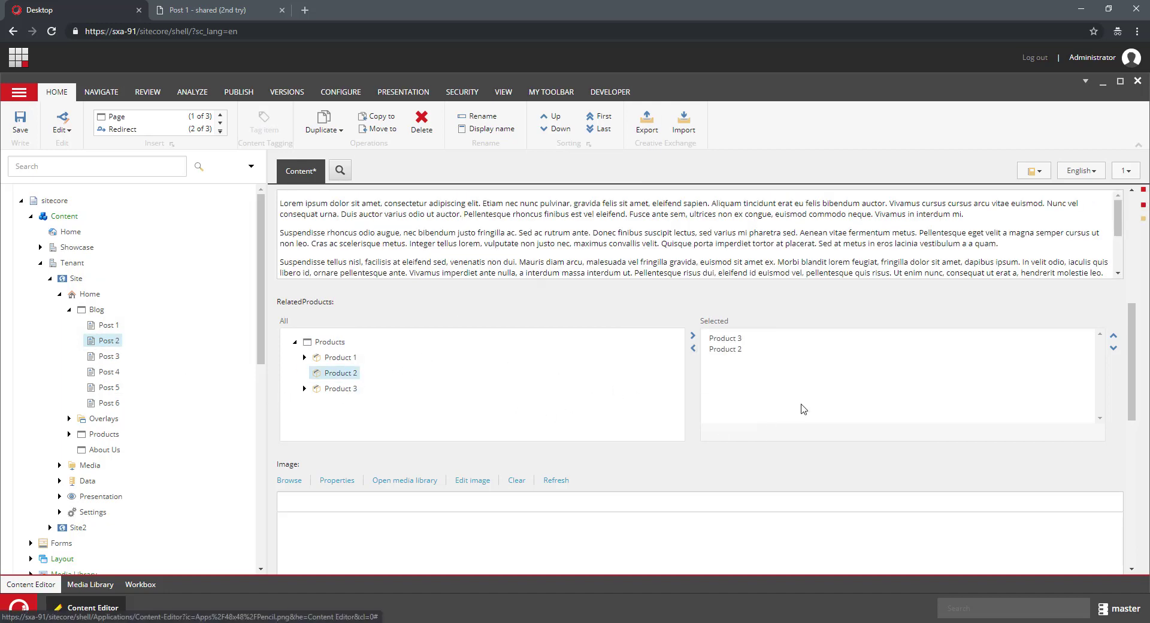
click(20, 123)
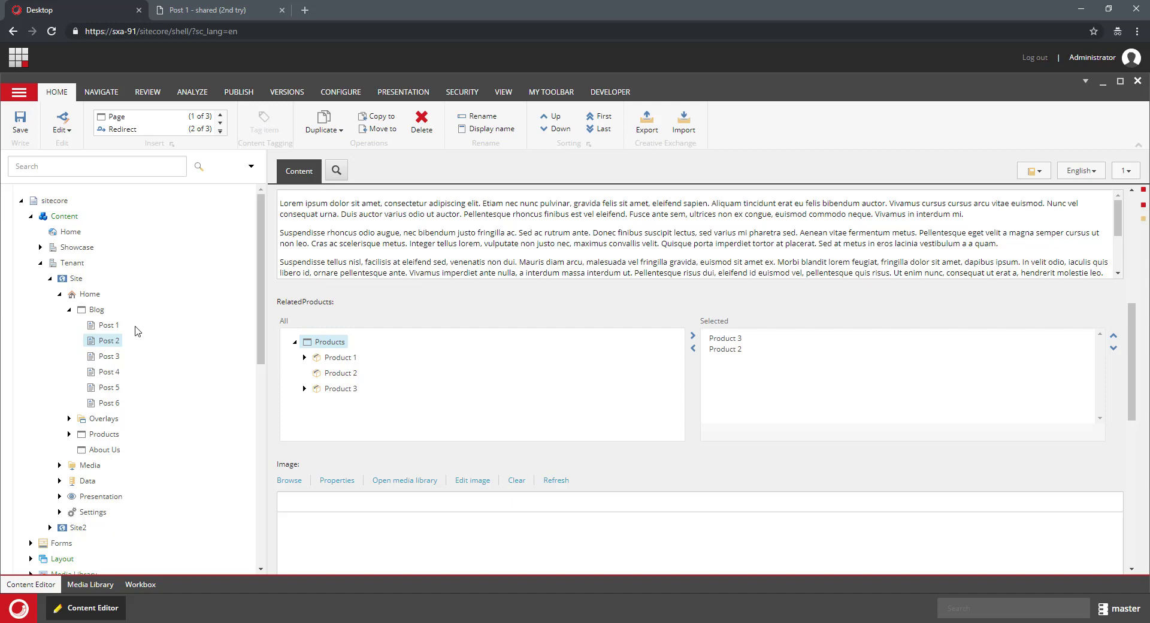
Check Post 1's related products, then open the Page Content item among the site's rendering variants
click(108, 327)
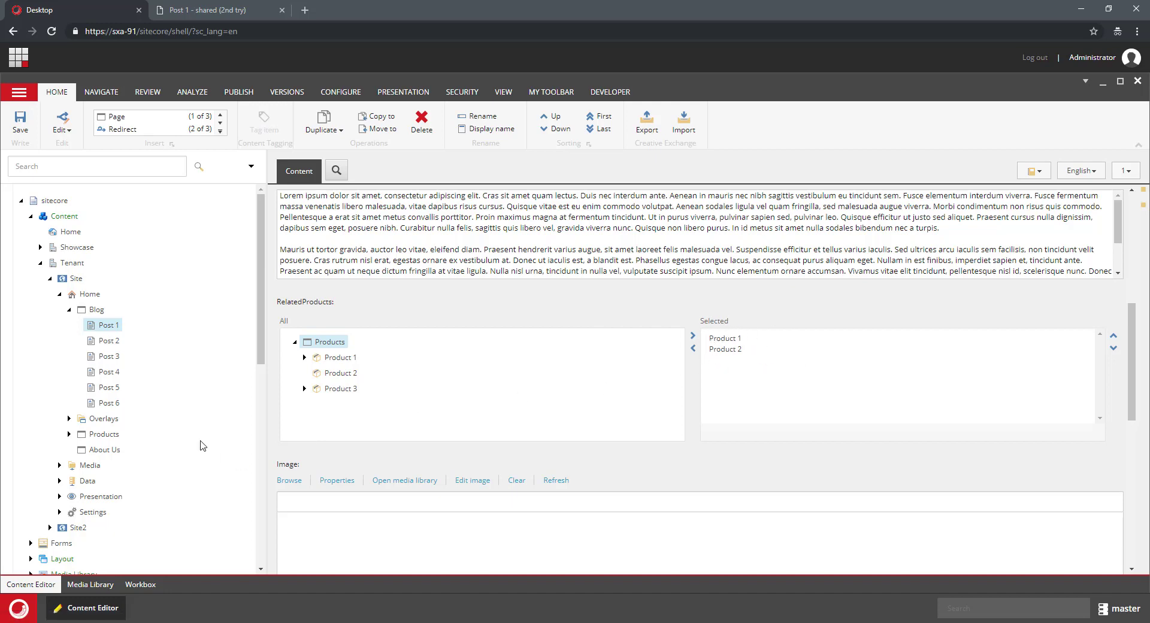
scroll(149, 389, down, 3)
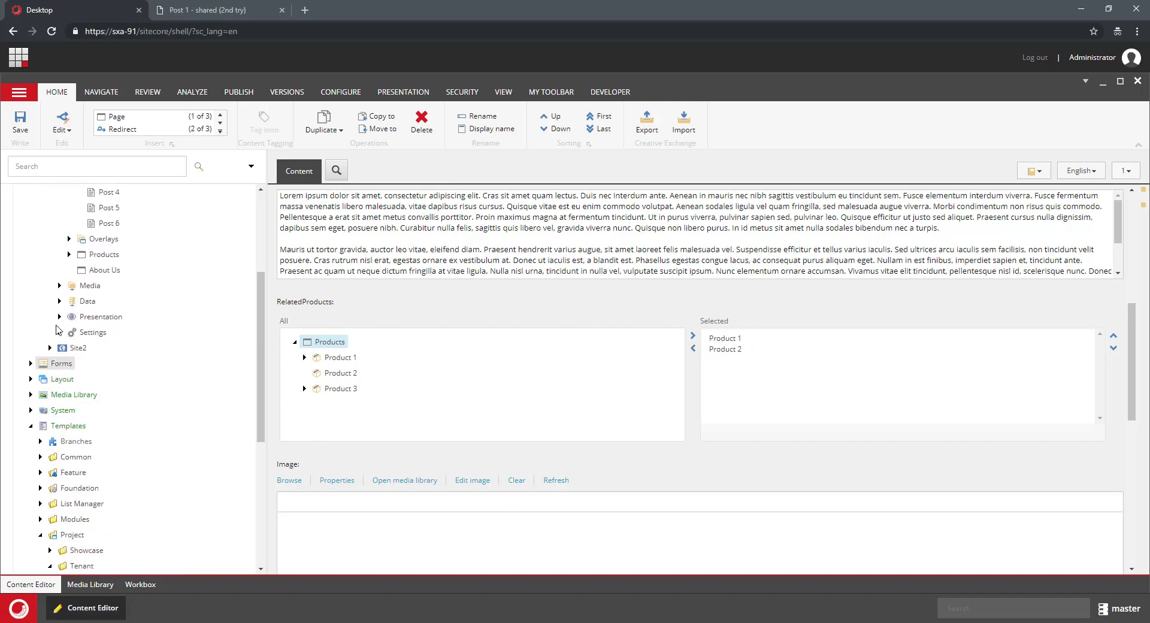
click(60, 317)
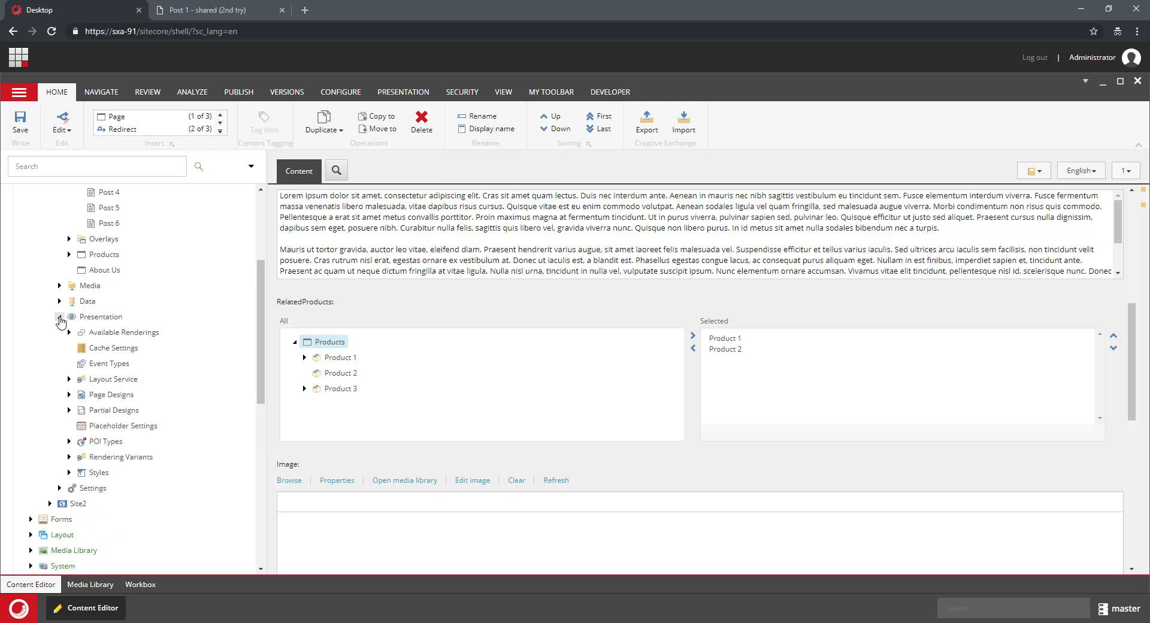
click(69, 456)
scroll(231, 376, down, 1)
scroll(228, 376, down, 5)
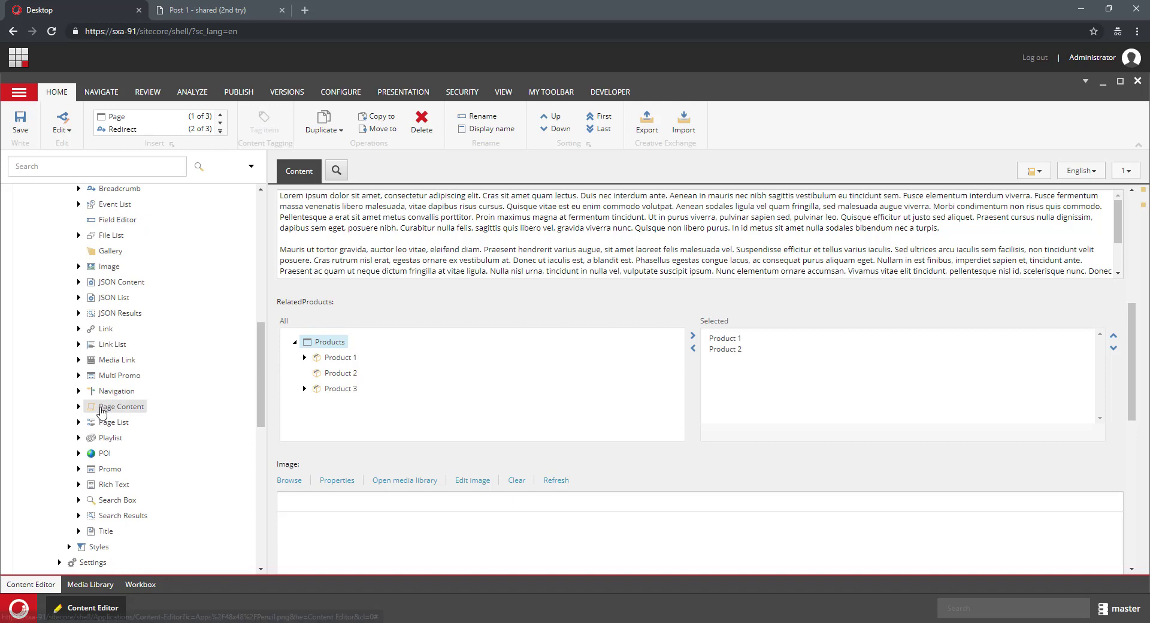
click(117, 409)
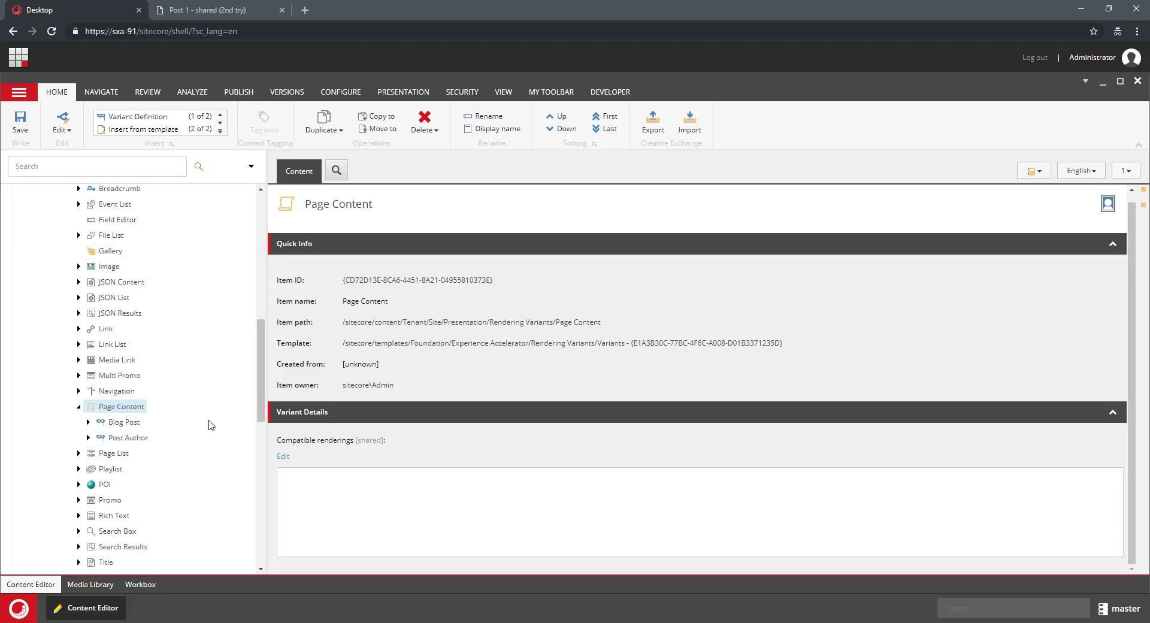
right_click(126, 409)
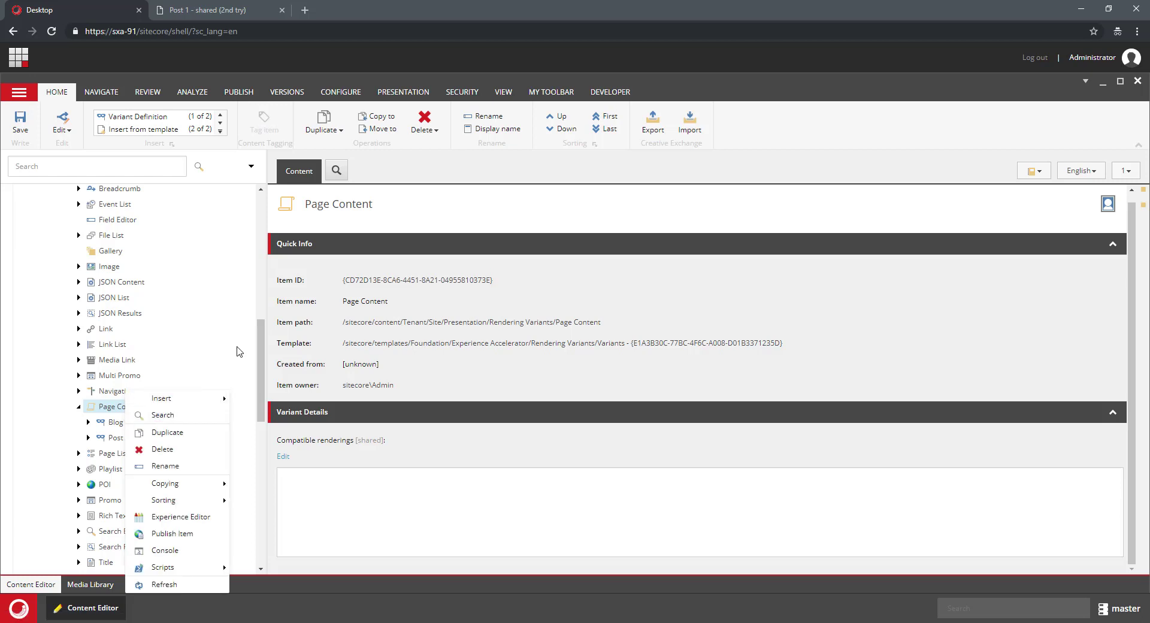
key(Escape)
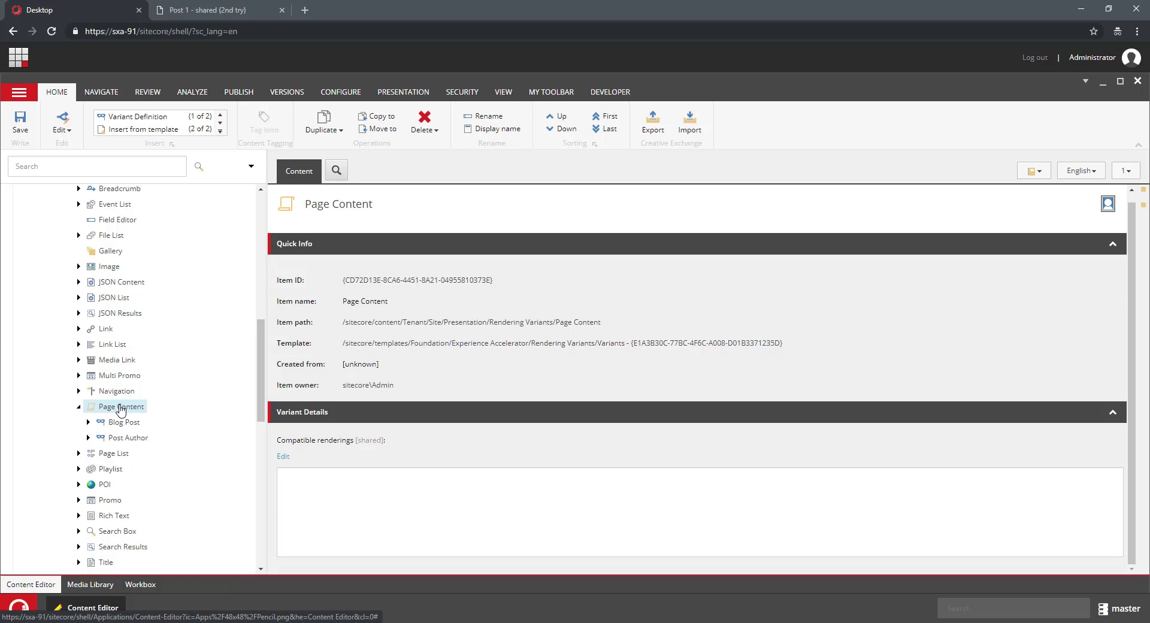
Expand Products and Product 1 in the content tree to review the product's child variants
scroll(237, 382, up, 10)
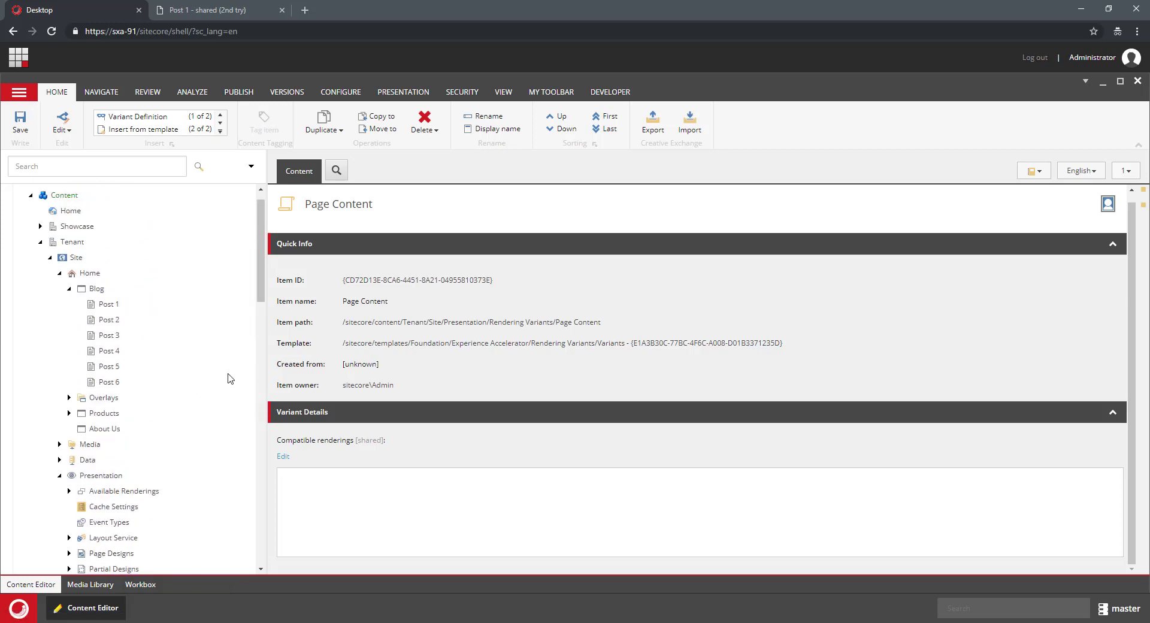
scroll(228, 379, up, 2)
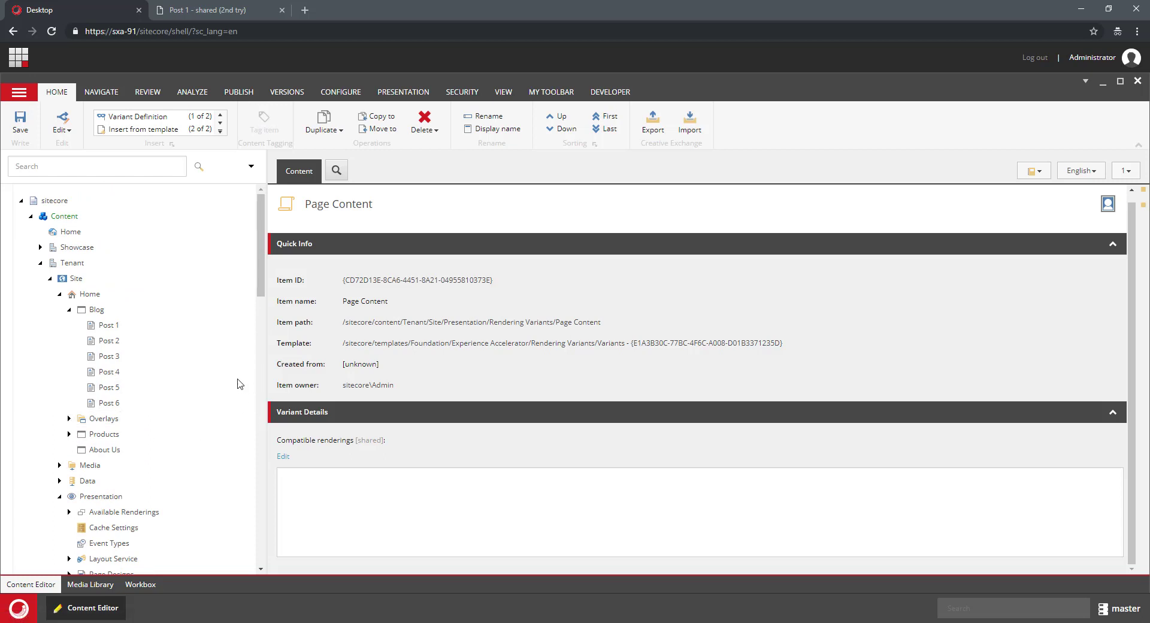
scroll(154, 294, down, 2)
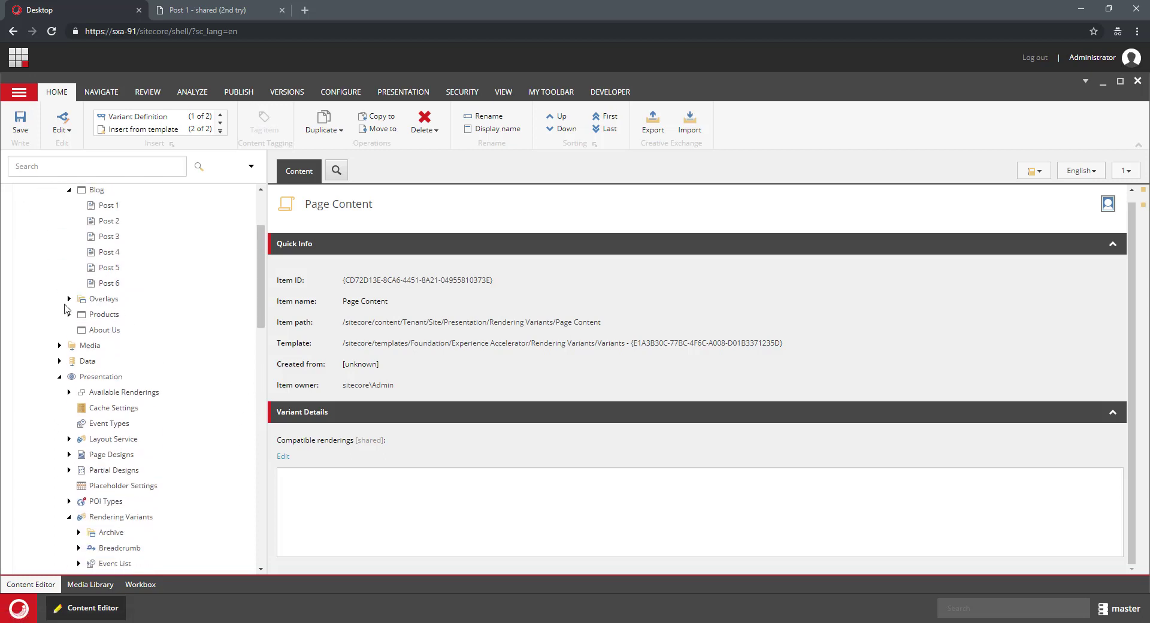
click(69, 314)
click(78, 329)
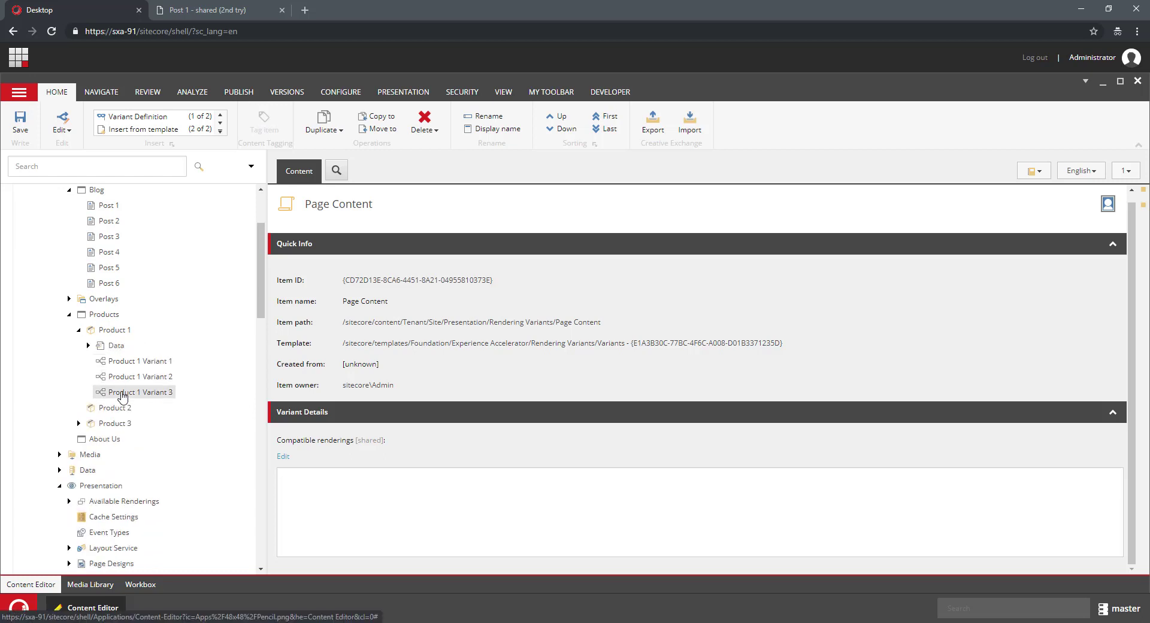
Insert a variant definition named Related Products under the Page Content rendering variants
scroll(210, 480, down, 9)
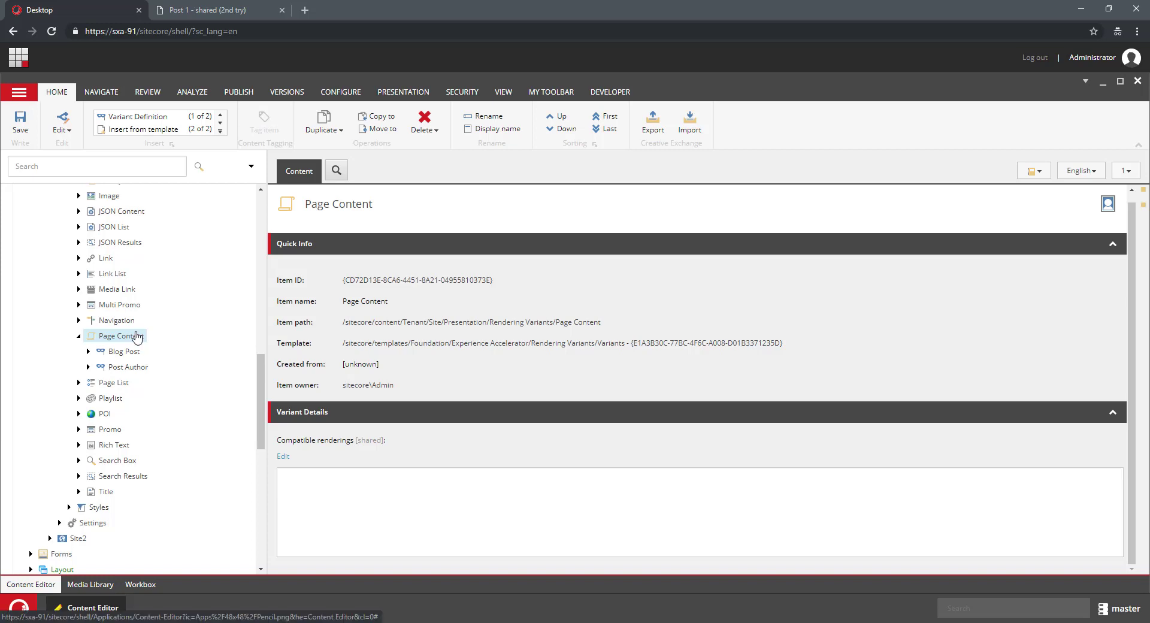
right_click(138, 338)
mouse_move(240, 337)
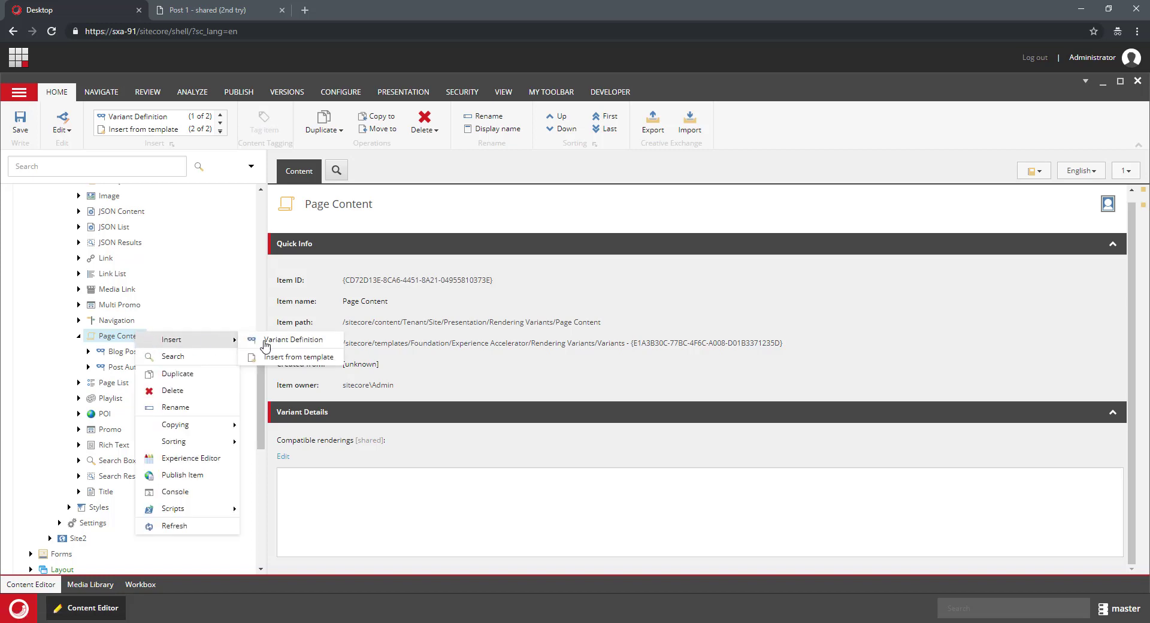
click(322, 339)
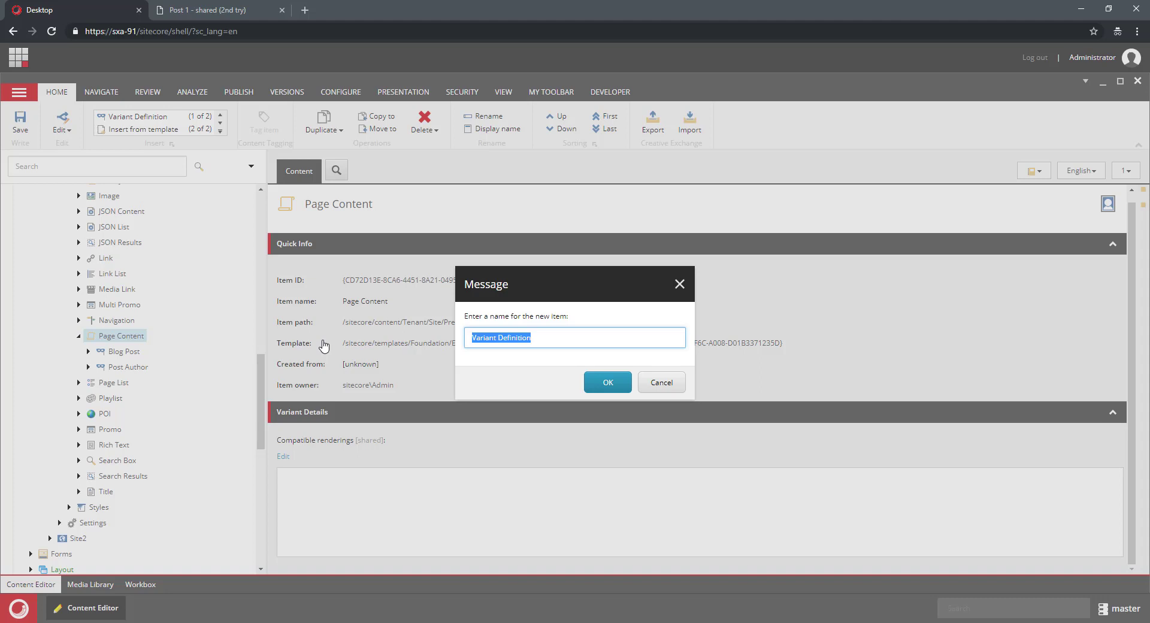
text(Related Products)
key(Return)
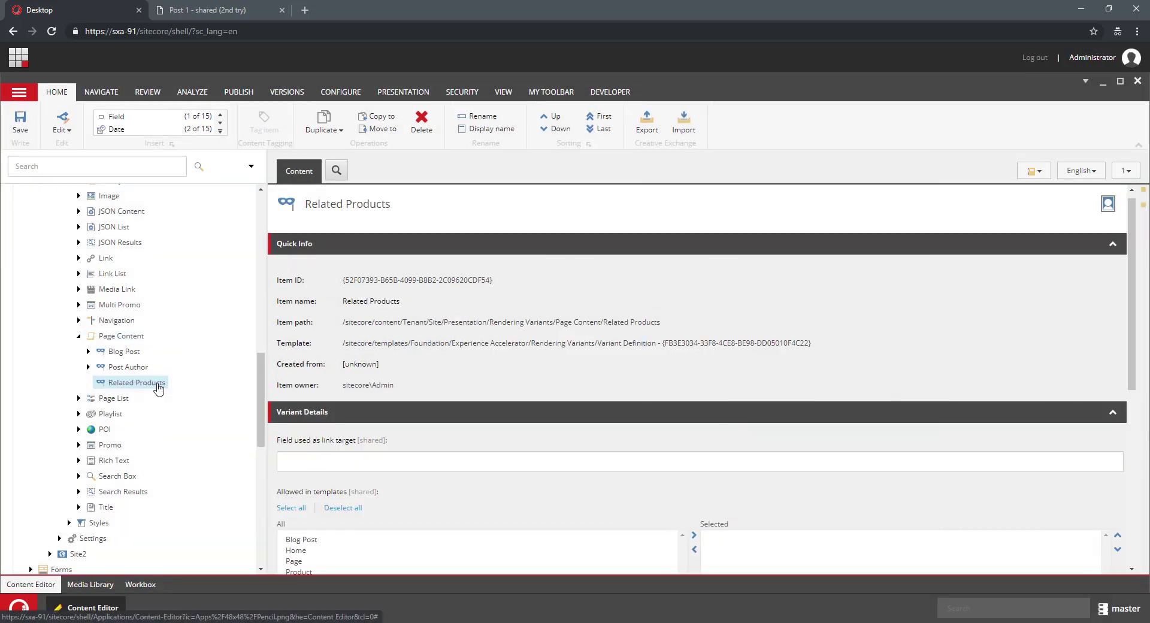
Insert a Text item named Title under the Related Products variant definition
right_click(159, 389)
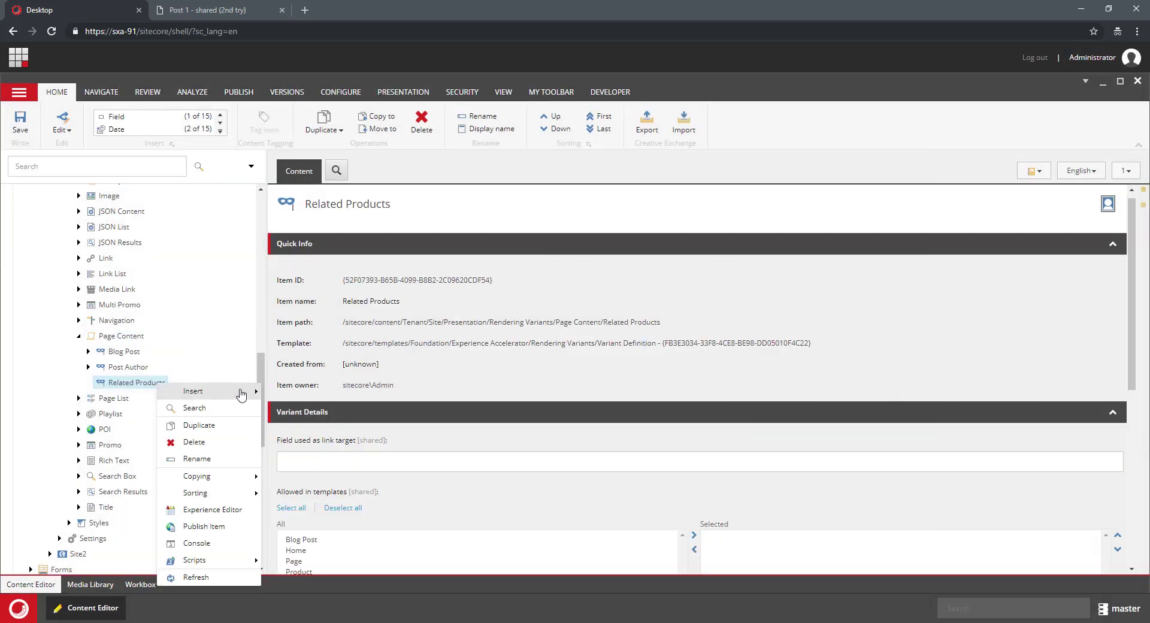
mouse_move(243, 395)
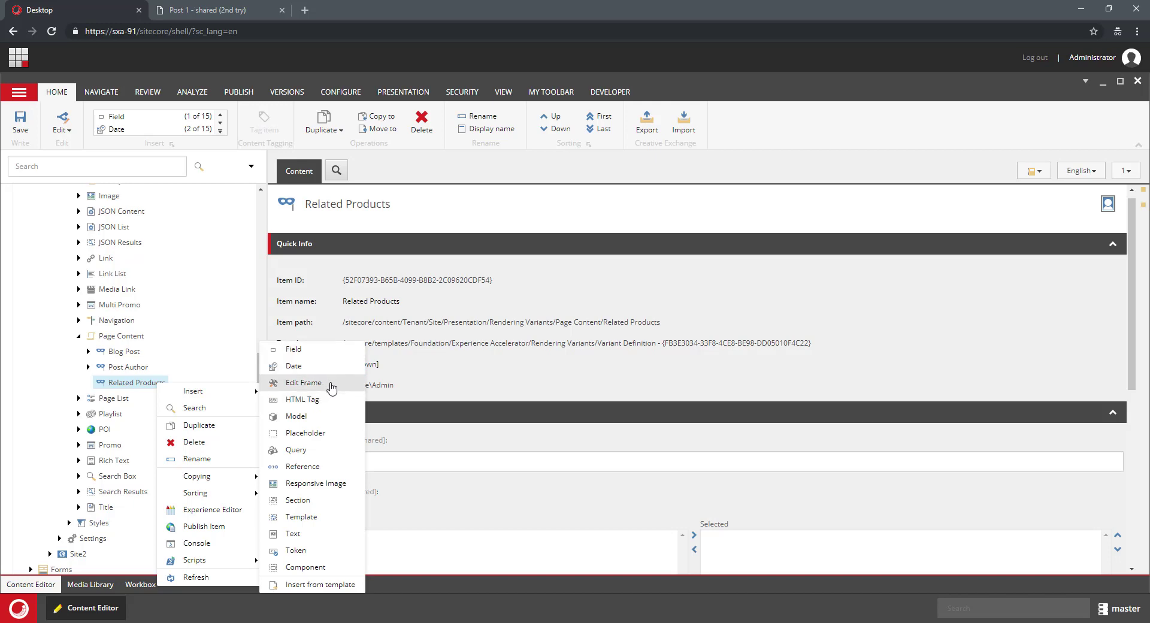
click(333, 535)
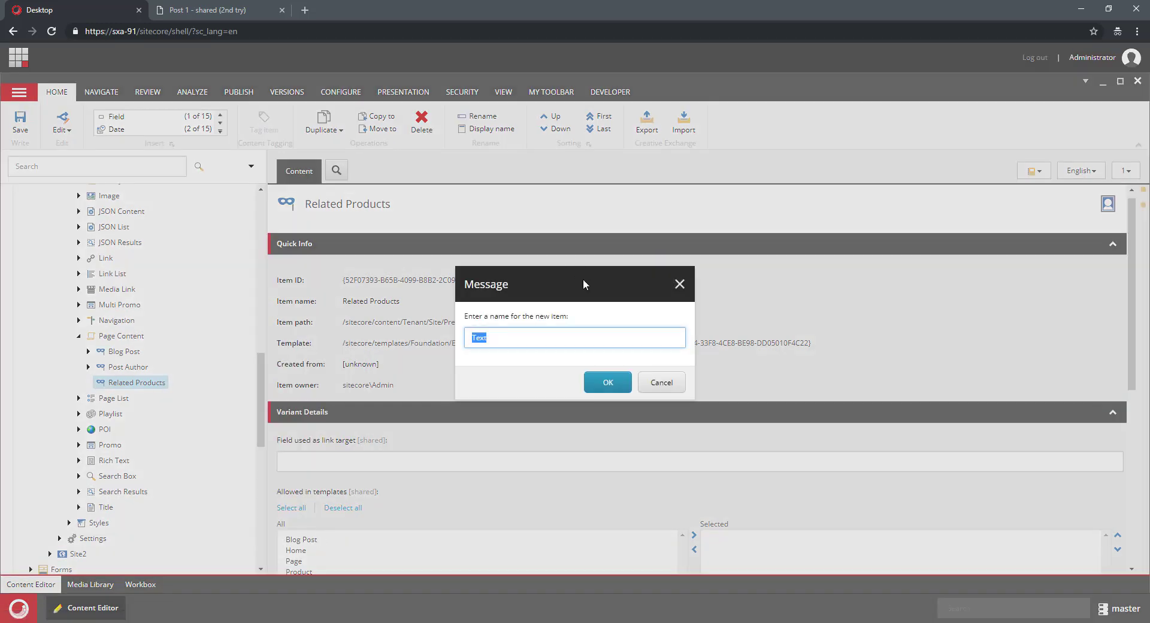
text(Title)
key(Return)
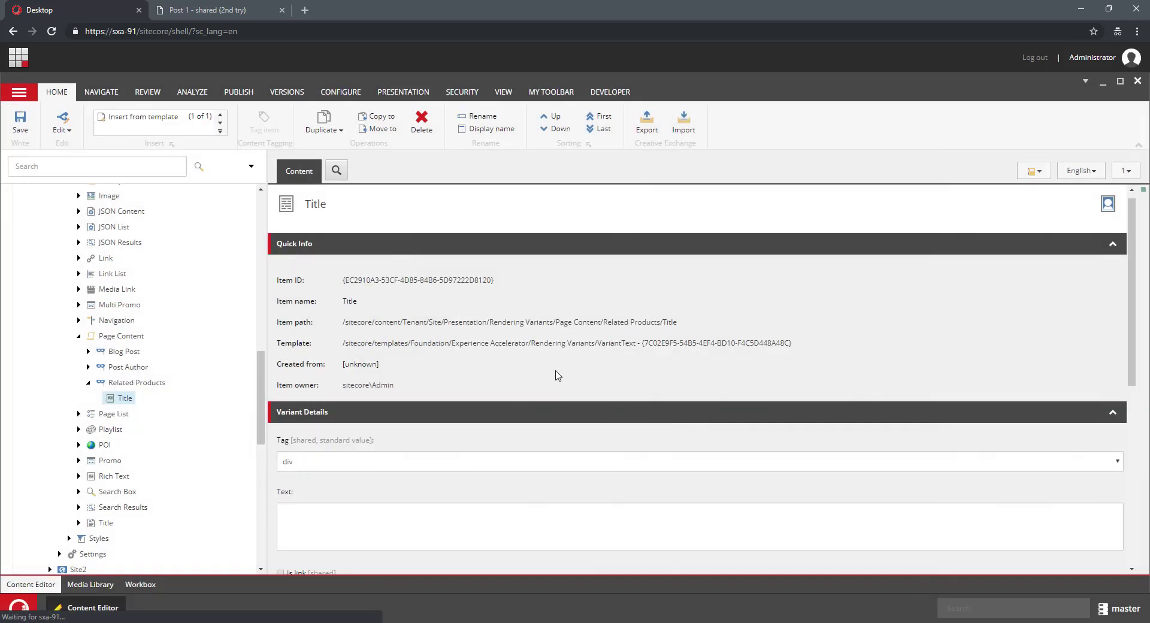
Set the Title item's tag to h3 and its text to Related Products, and save the item
click(303, 465)
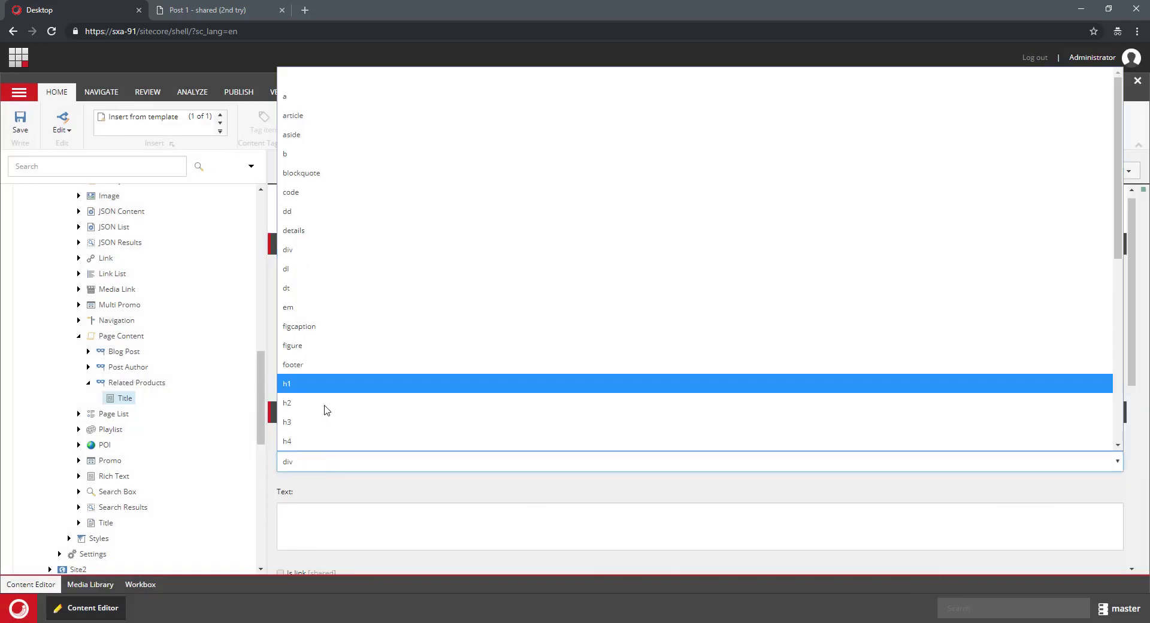
click(327, 420)
click(359, 521)
scroll(329, 457, down, 3)
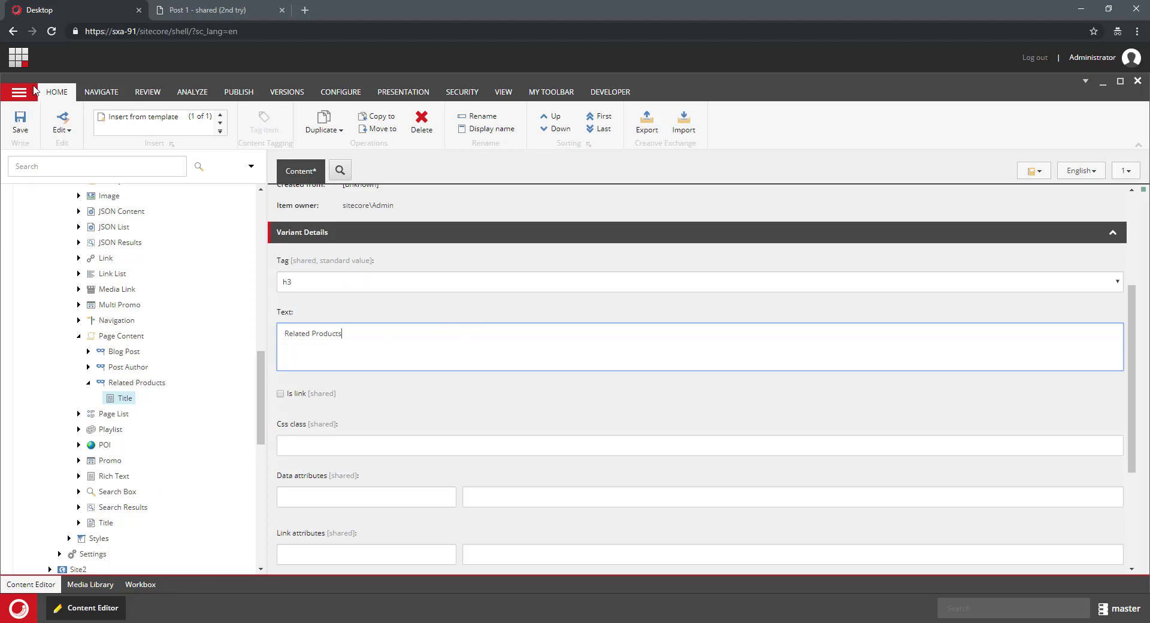
click(21, 123)
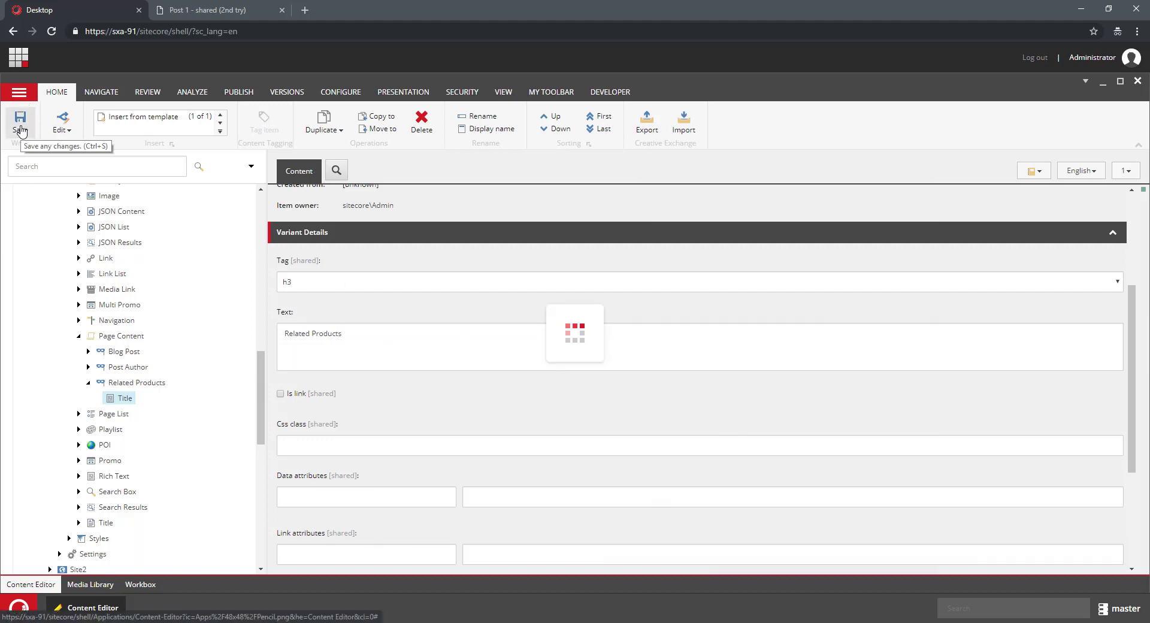
Add a Page Content component below the author section of the Post 1 page and set its variant to Related Products
click(216, 10)
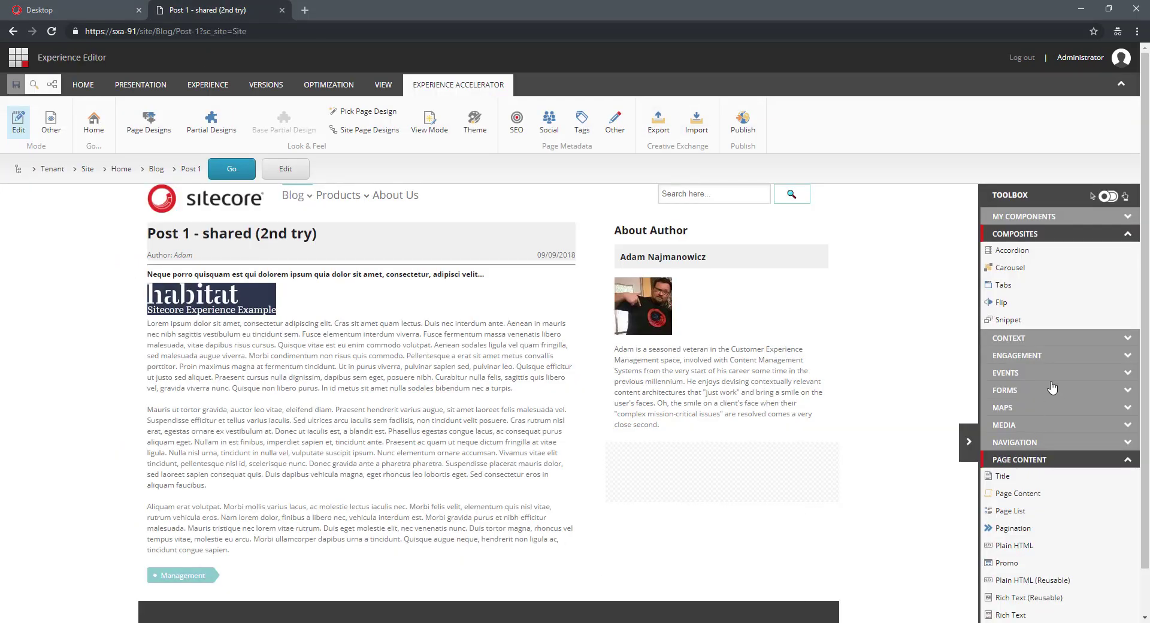
click(1050, 236)
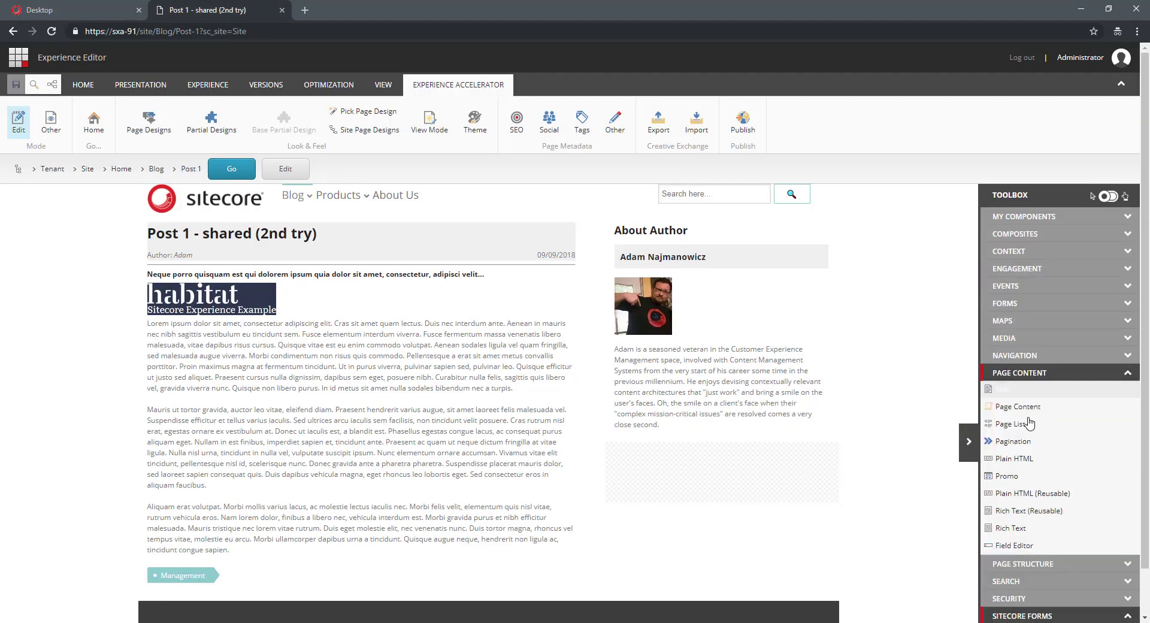
drag(1040, 410, 643, 484)
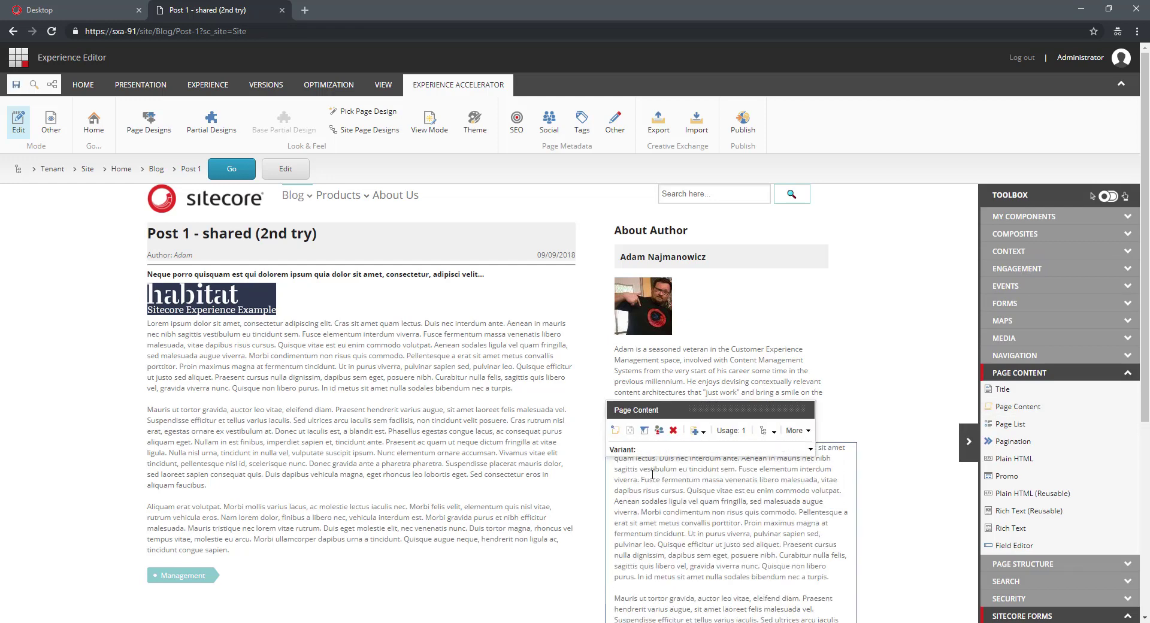
click(728, 421)
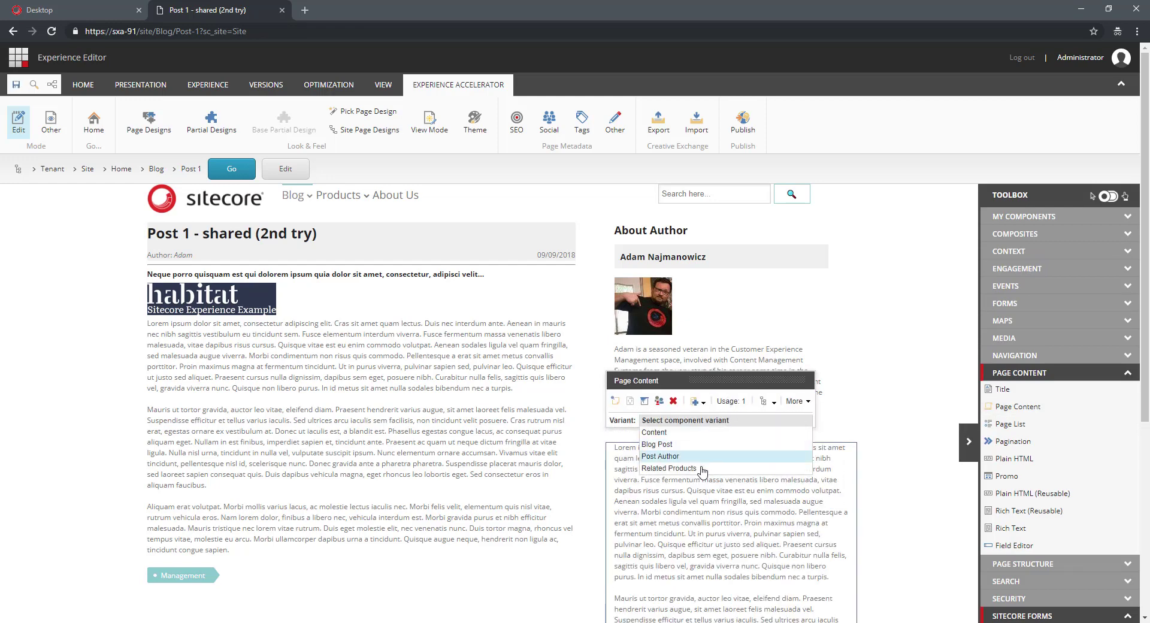
click(671, 469)
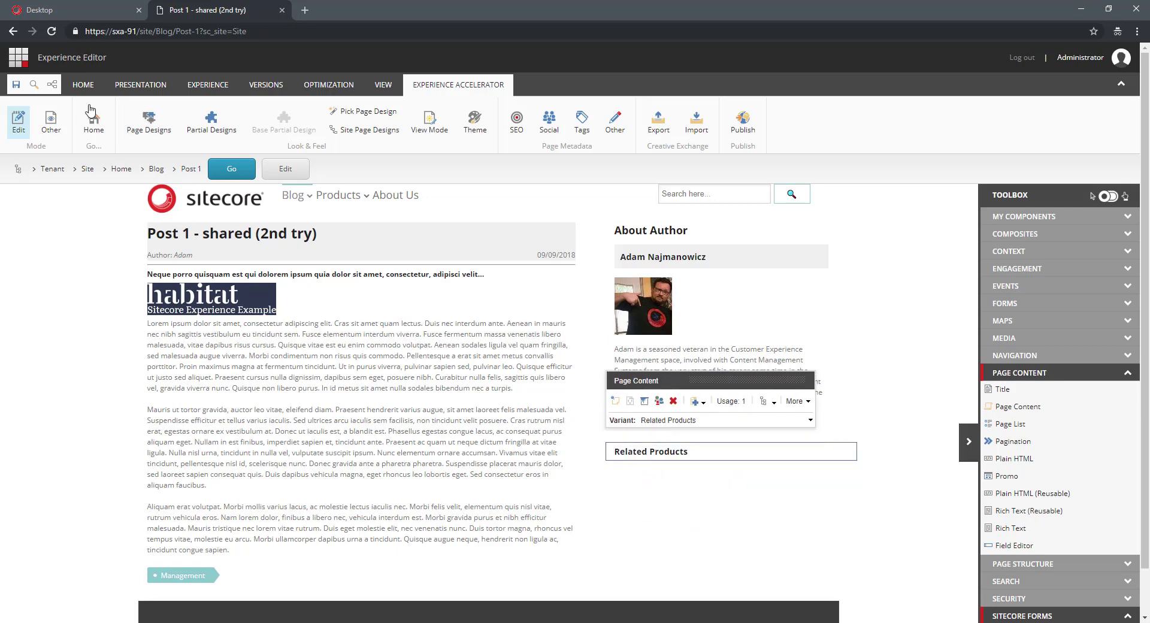
Open the Post 1 item under Blog in the Content Editor and copy its RelatedProducts field name
click(71, 14)
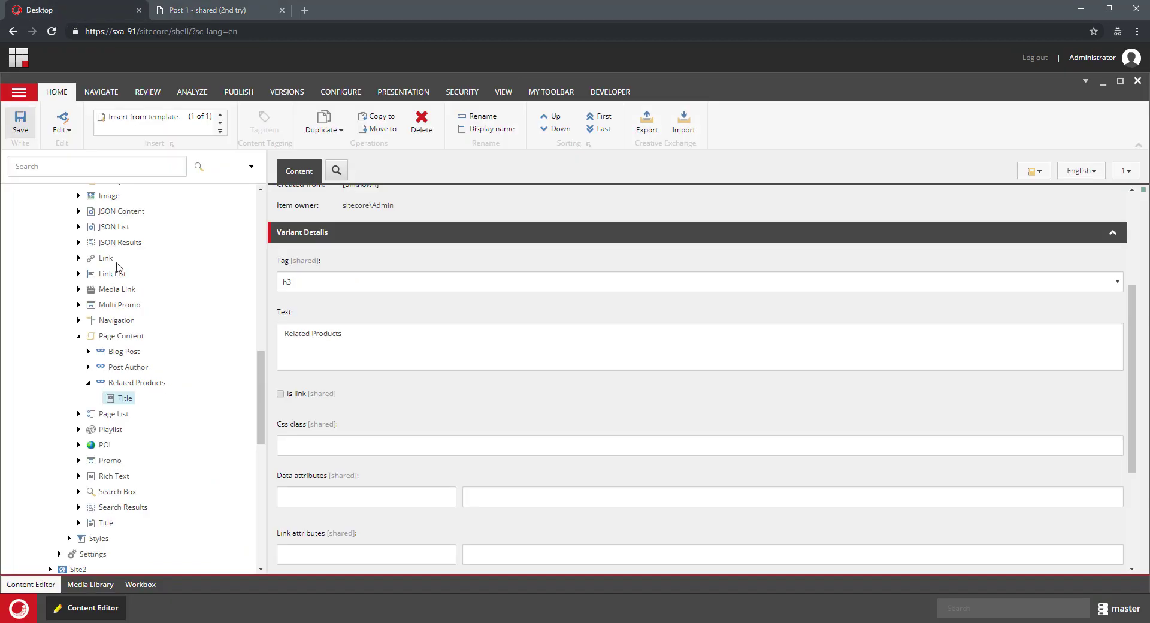
right_click(150, 388)
click(262, 363)
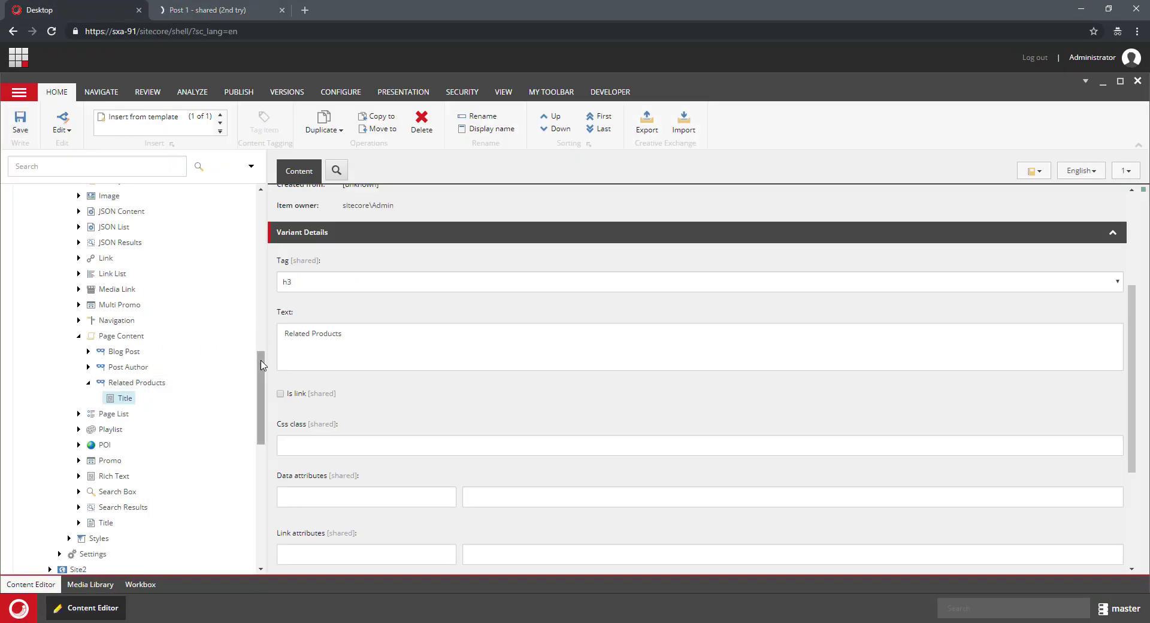
drag(262, 362, 259, 220)
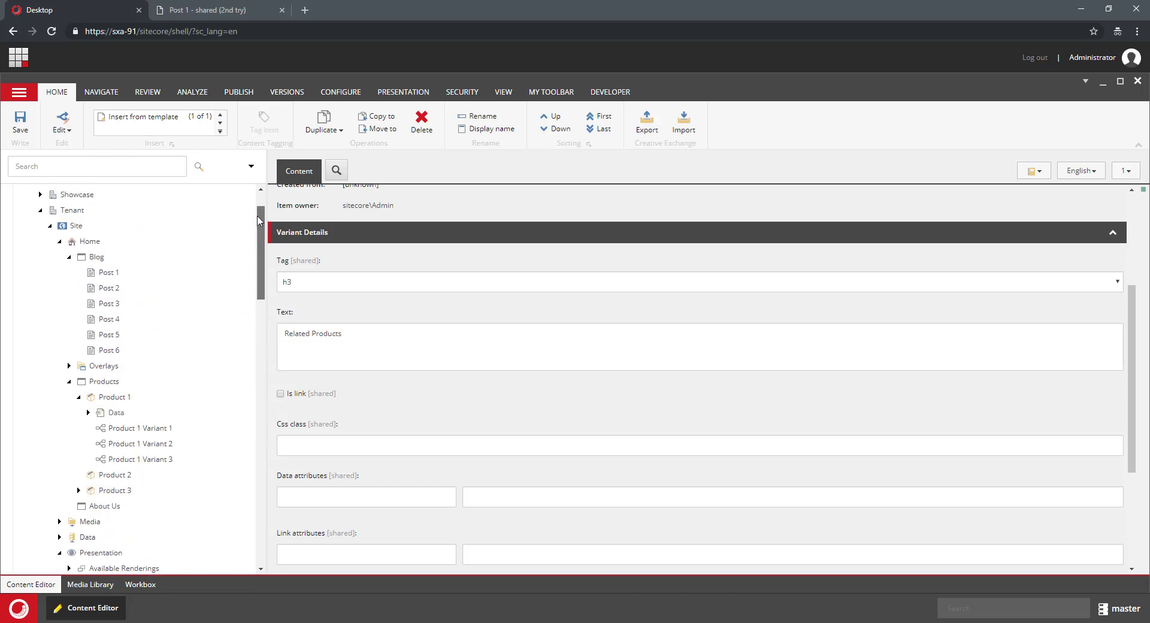
click(109, 273)
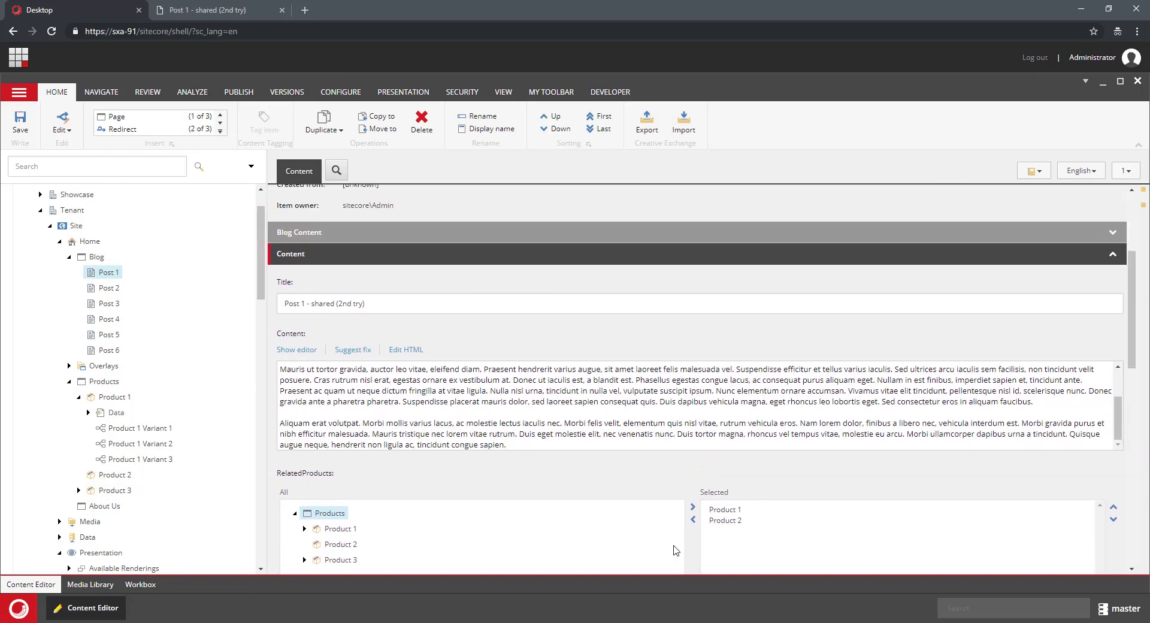
scroll(124, 350, down, 8)
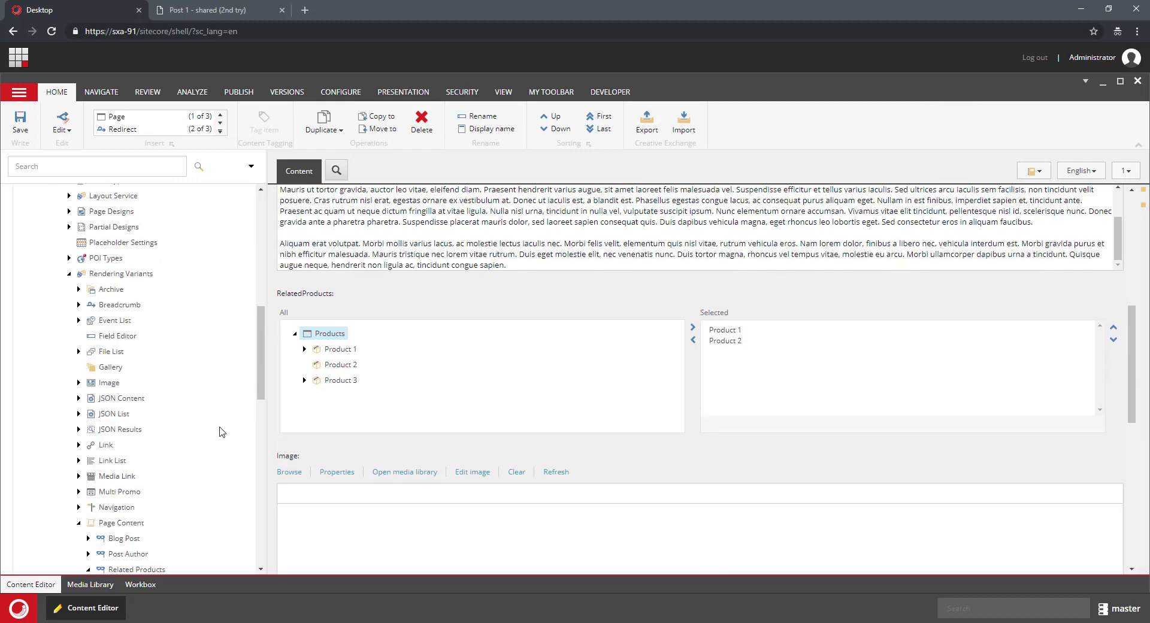
scroll(260, 290, down, 1)
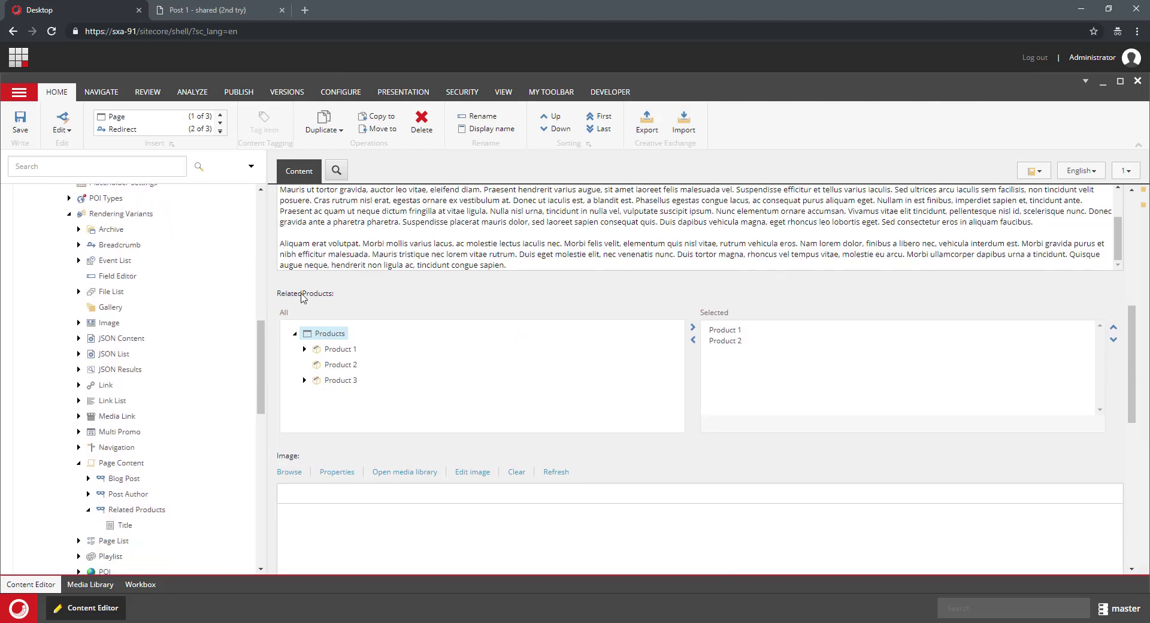
double_click(303, 294)
key(ctrl+c)
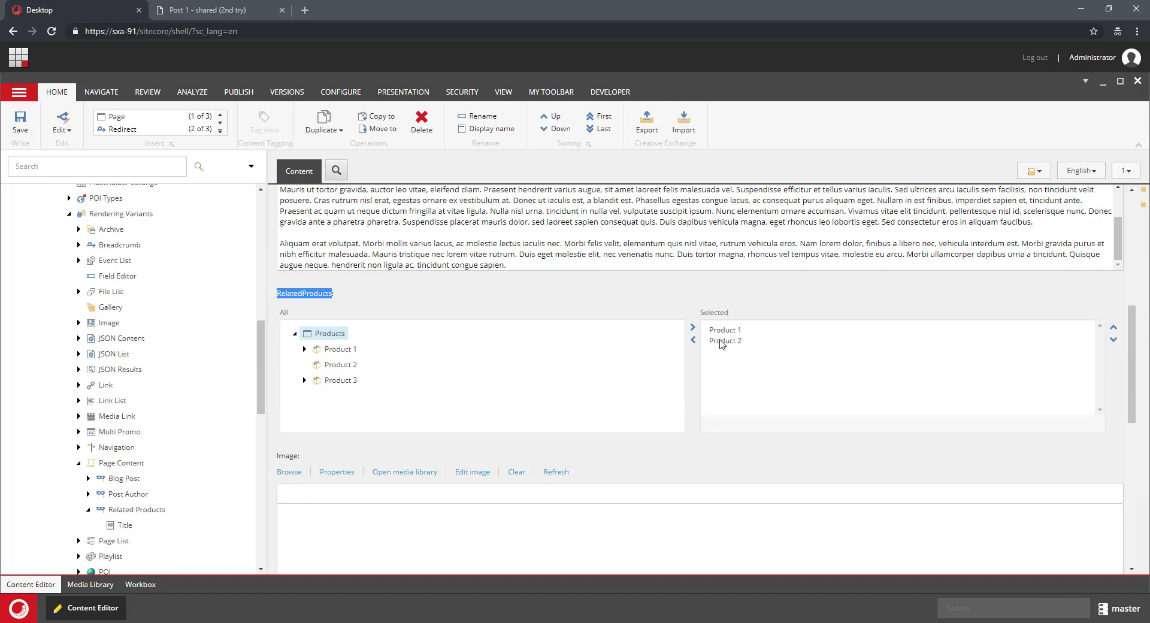
Insert a Reference item named RelatedProducts under the Related Products variant definition
scroll(180, 420, down, 2)
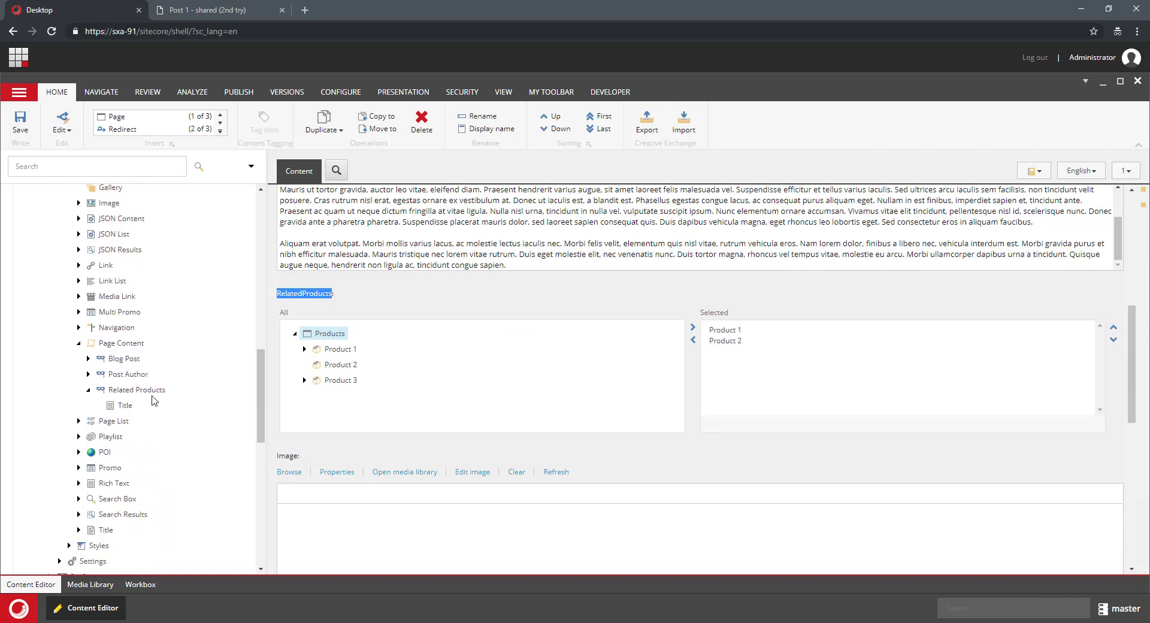
right_click(148, 390)
mouse_move(187, 395)
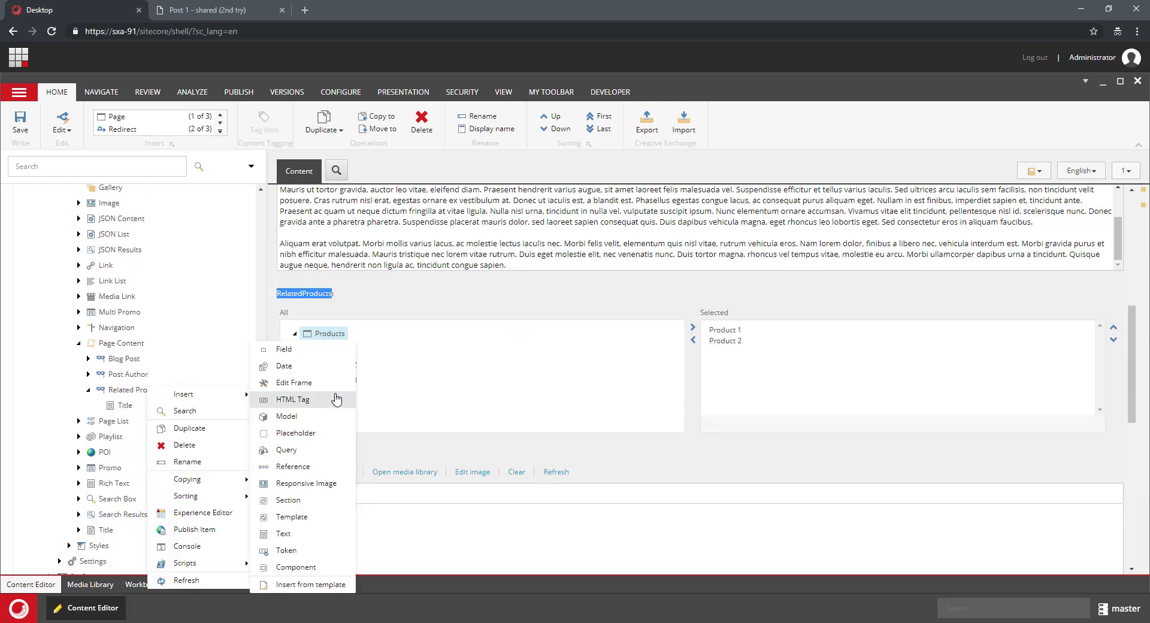
click(322, 469)
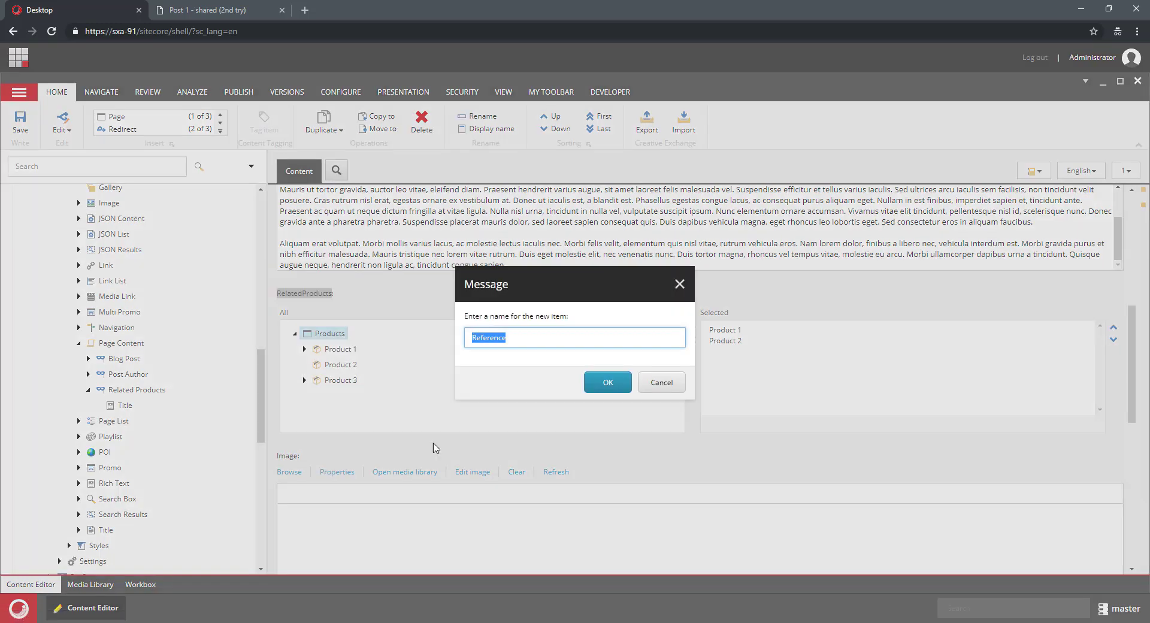
key(ctrl+v)
key(Return)
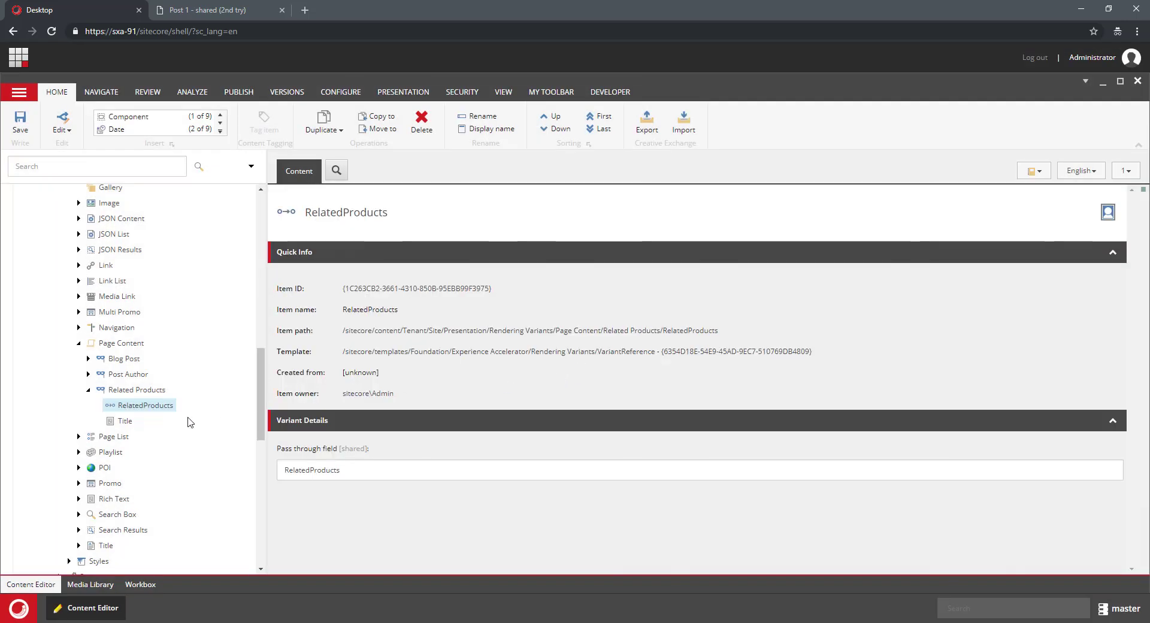
Sort the RelatedProducts reference last within the Related Products variant definition
right_click(156, 408)
mouse_move(203, 501)
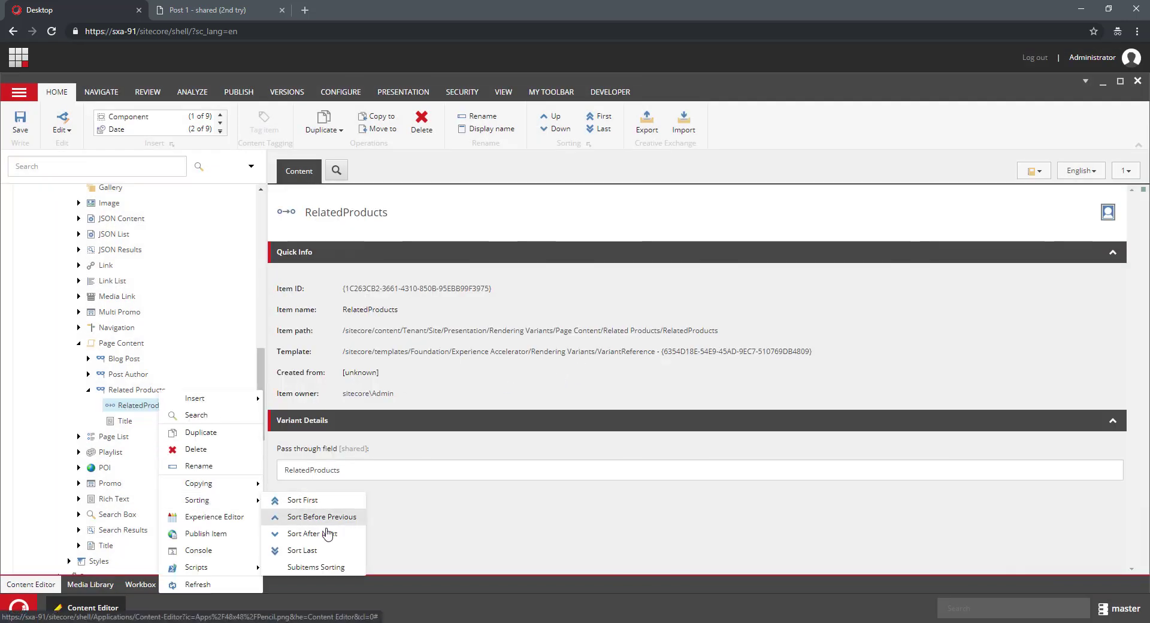
click(329, 550)
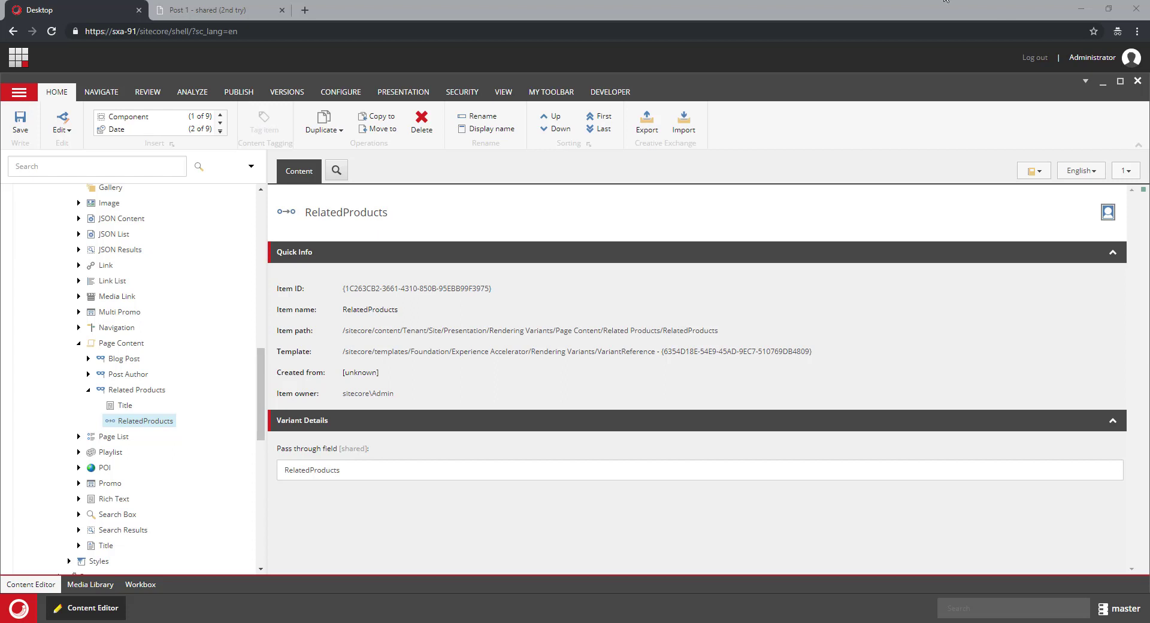
Give the Title text item a style data attribute of "min-height:30px; background: #f0f0f0; margin-top:10px;padding:10px 10px 0px 10px;"
click(123, 406)
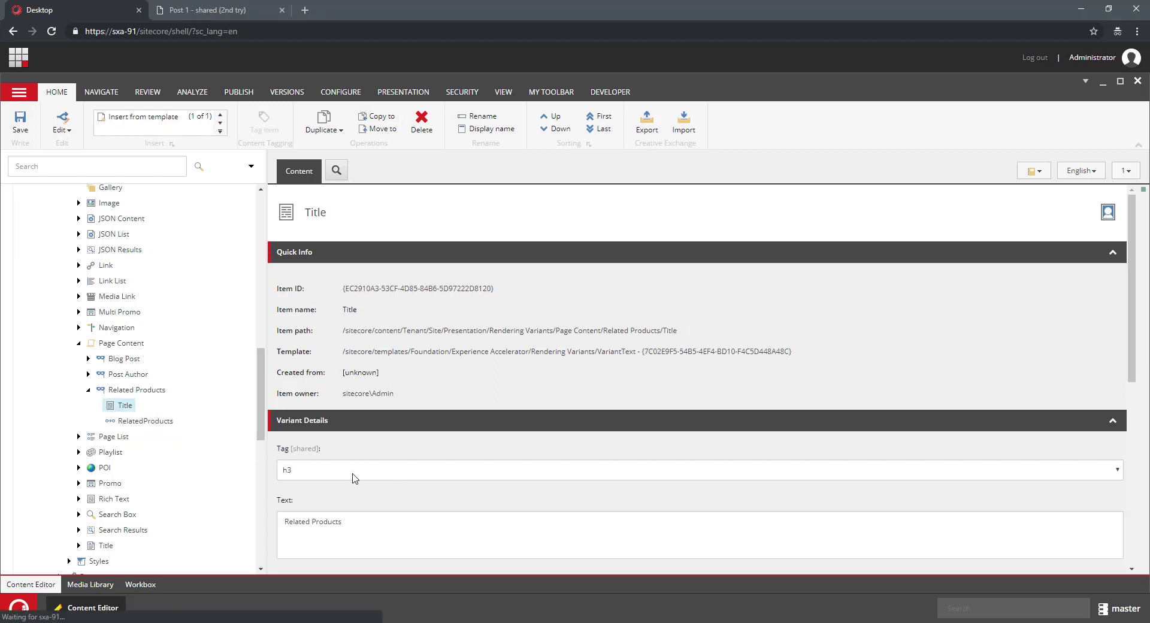
scroll(395, 490, down, 3)
click(316, 506)
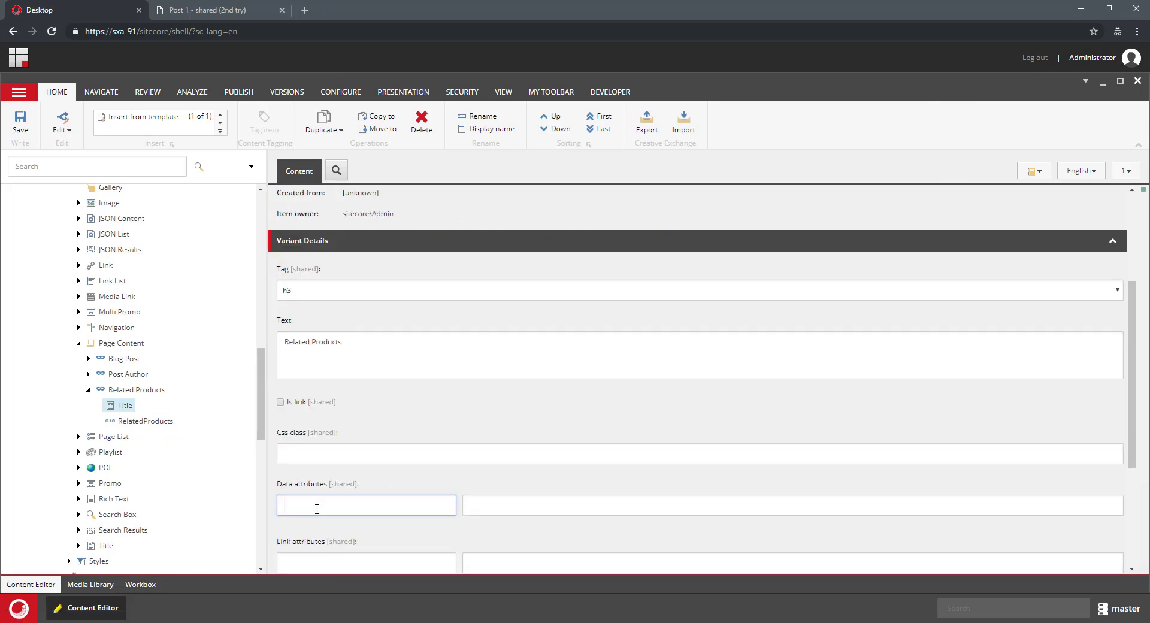
text(style)
key(Tab)
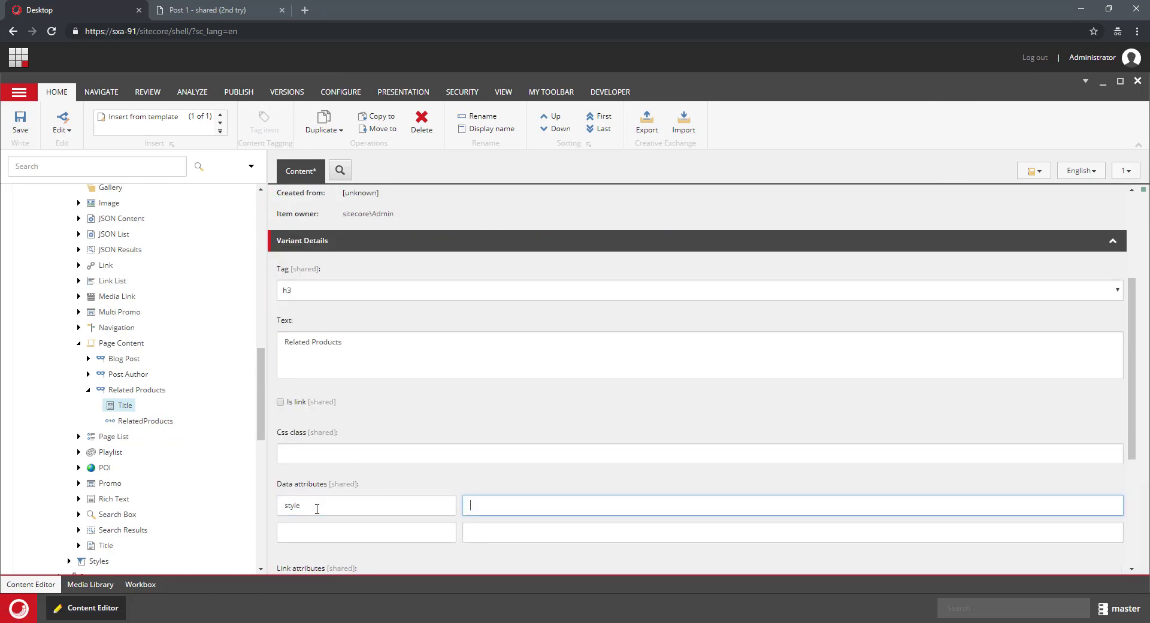
text(min-height:30px; background: #f0f0f0; margin-top:10px;padding:10px 10px 0px 10px;)
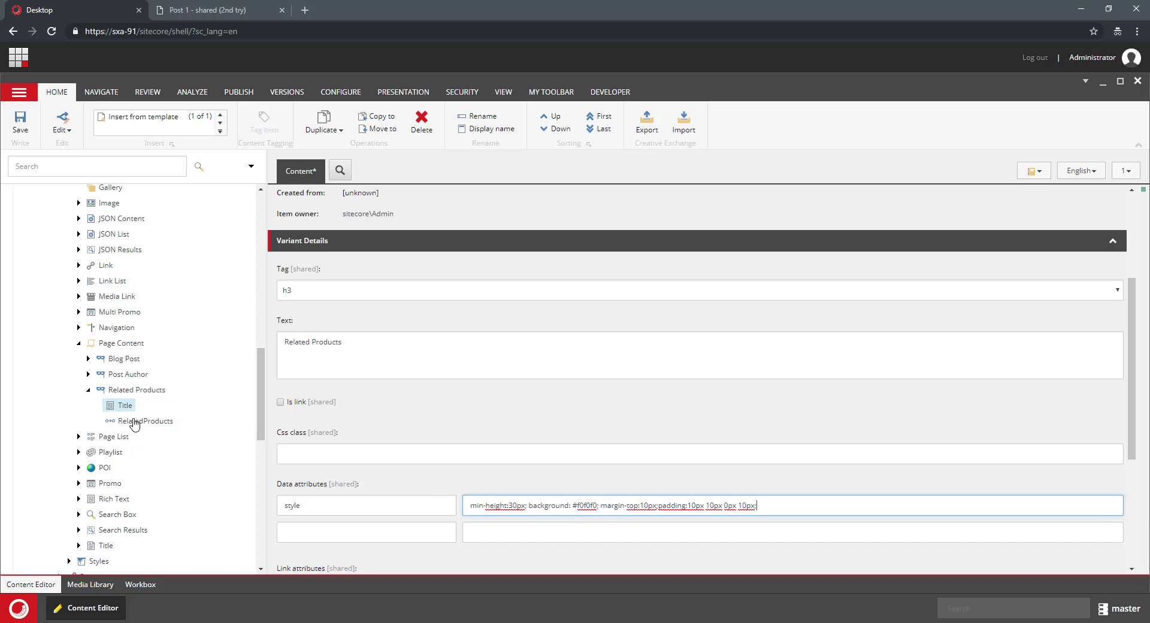
Insert a Field item named Title under the RelatedProducts reference
click(135, 422)
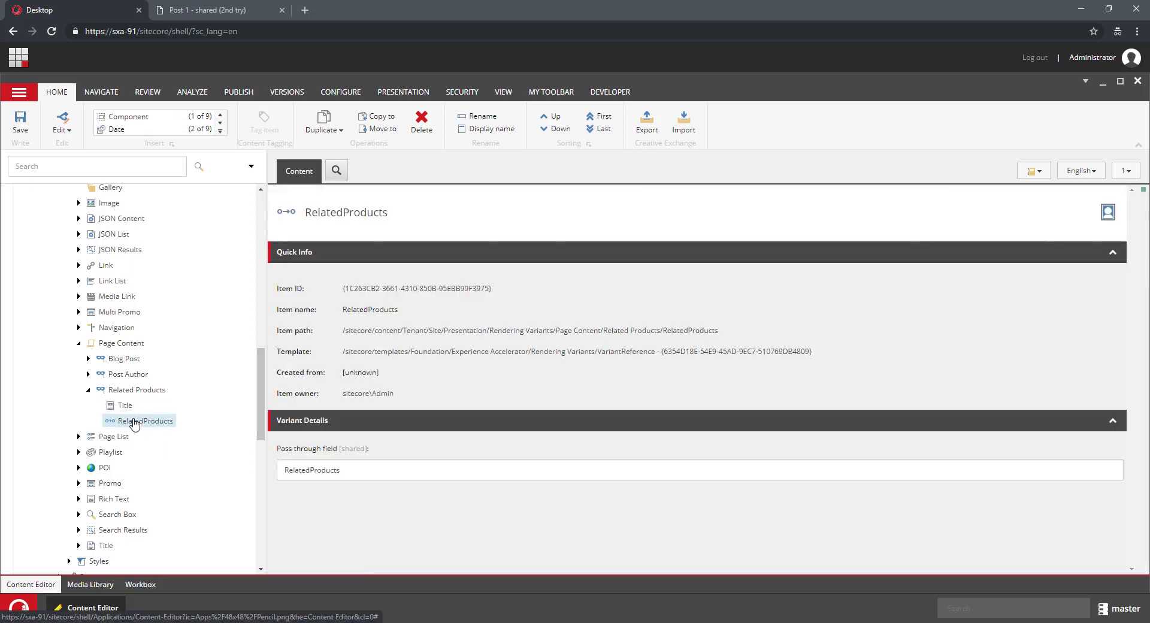
right_click(165, 423)
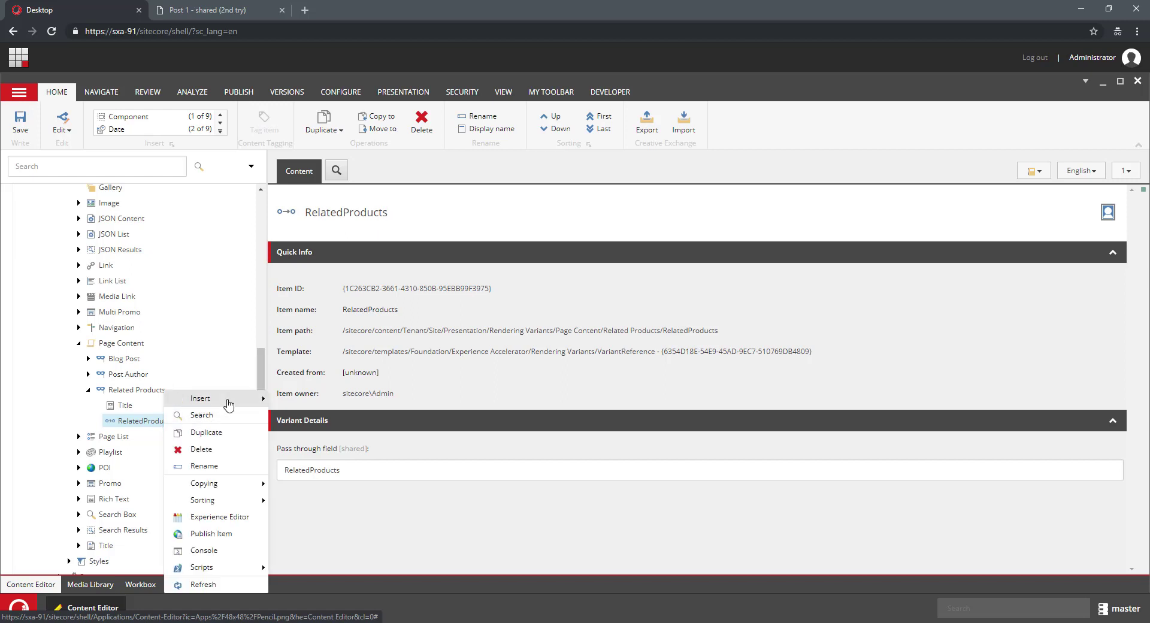
mouse_move(228, 400)
click(328, 432)
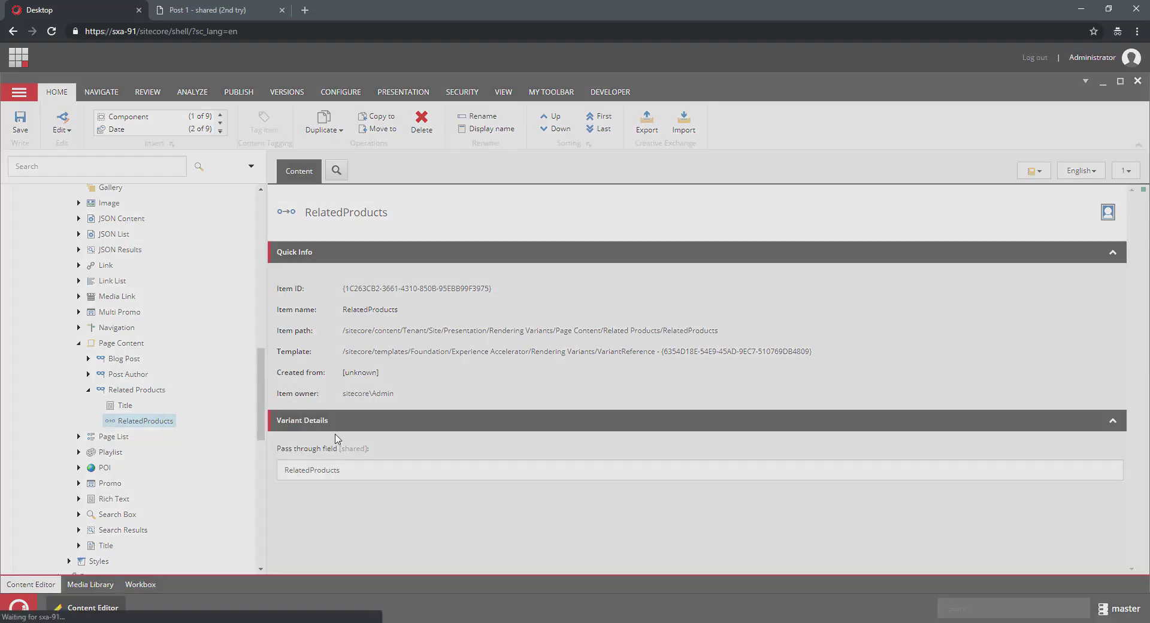
text(Title)
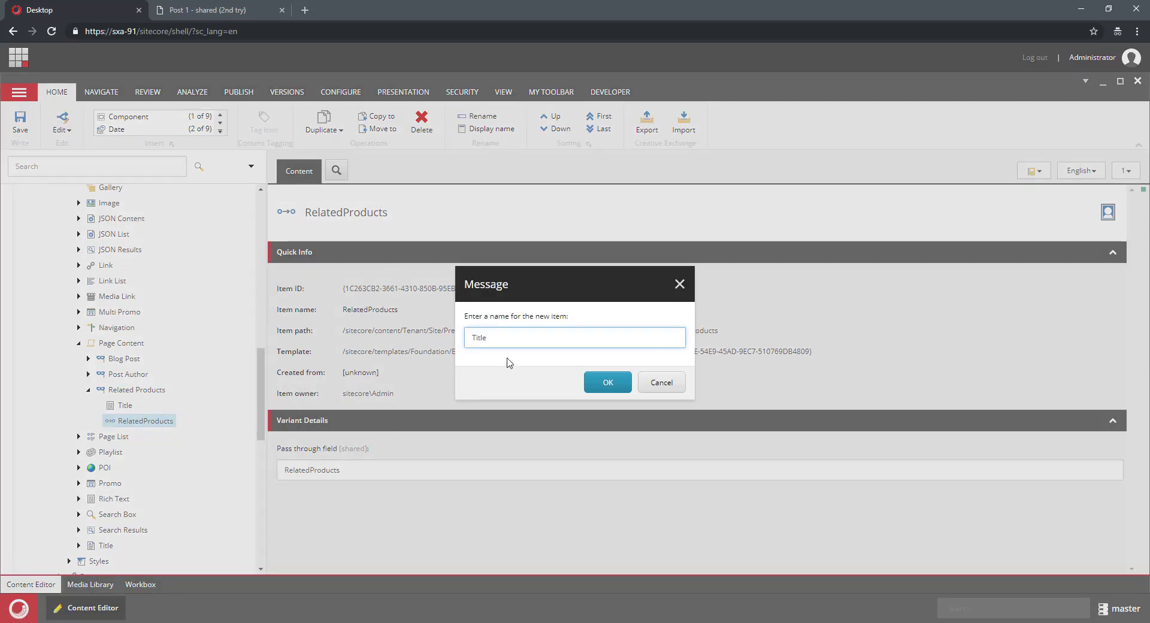
click(623, 389)
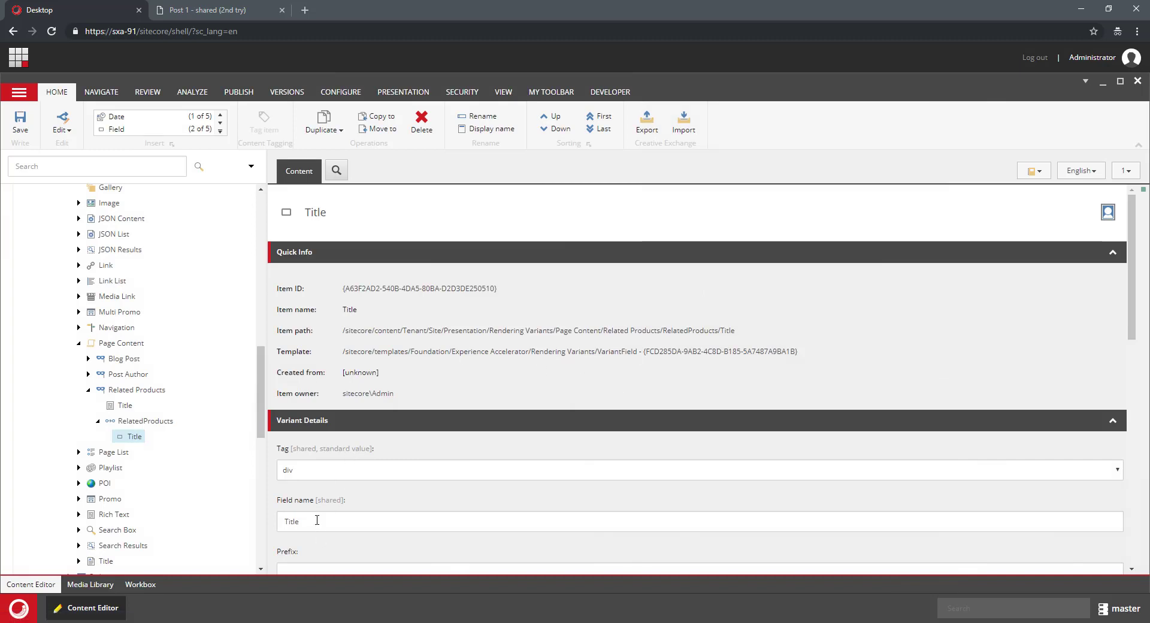
Set the tag of the Title field under the RelatedProducts reference to h4 and save the item
click(331, 469)
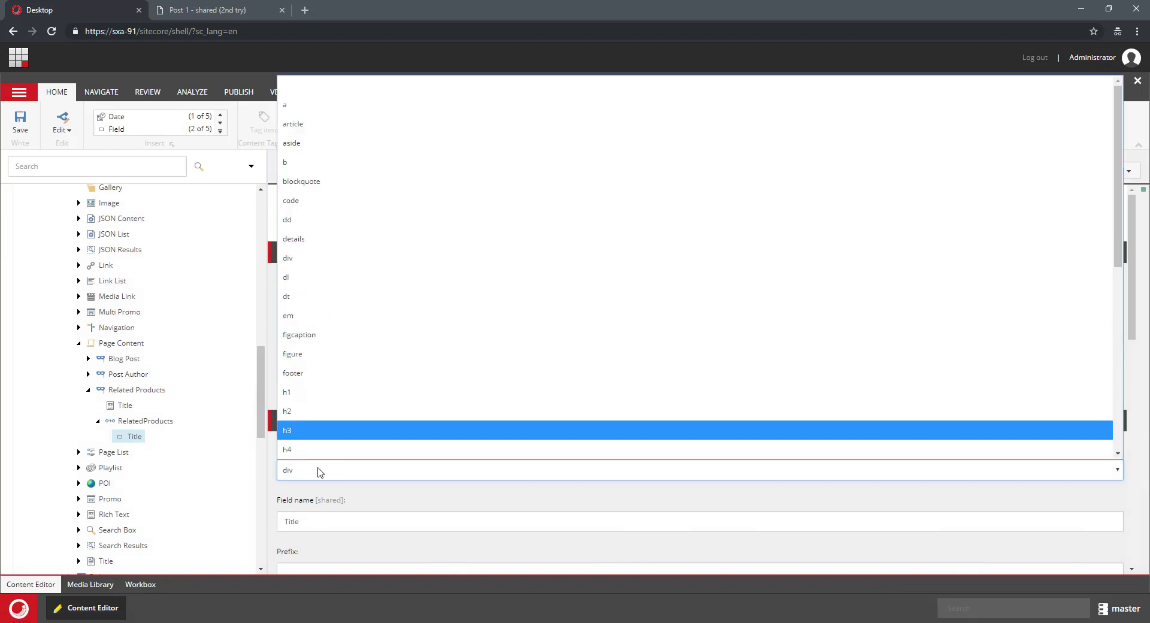
click(317, 449)
scroll(217, 463, down, 3)
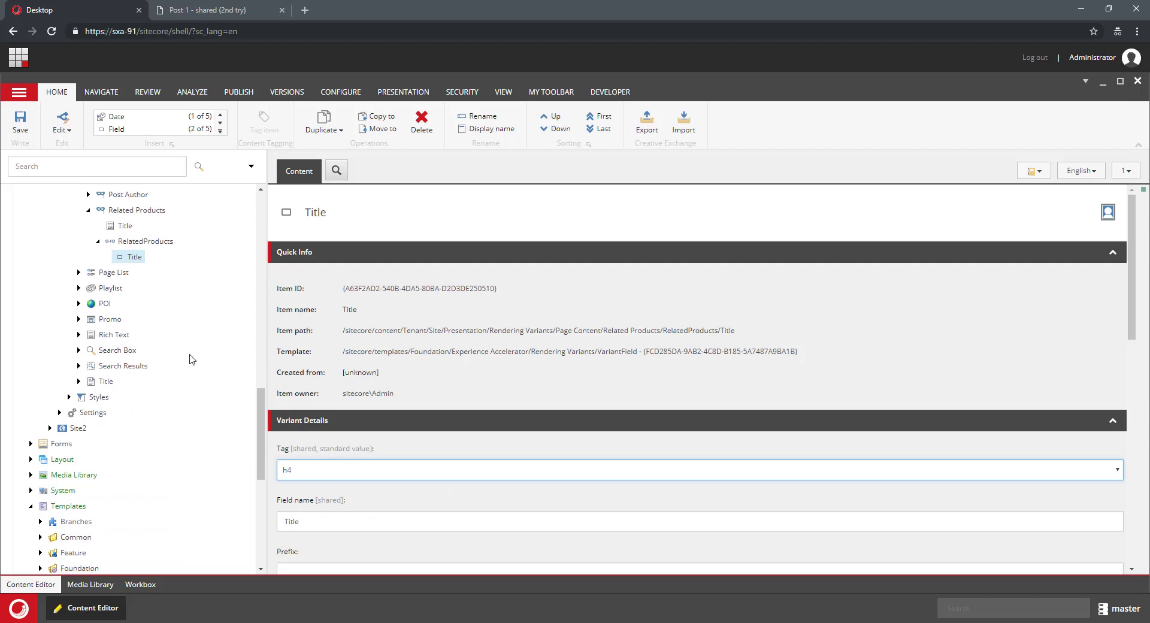
key(ctrl+s)
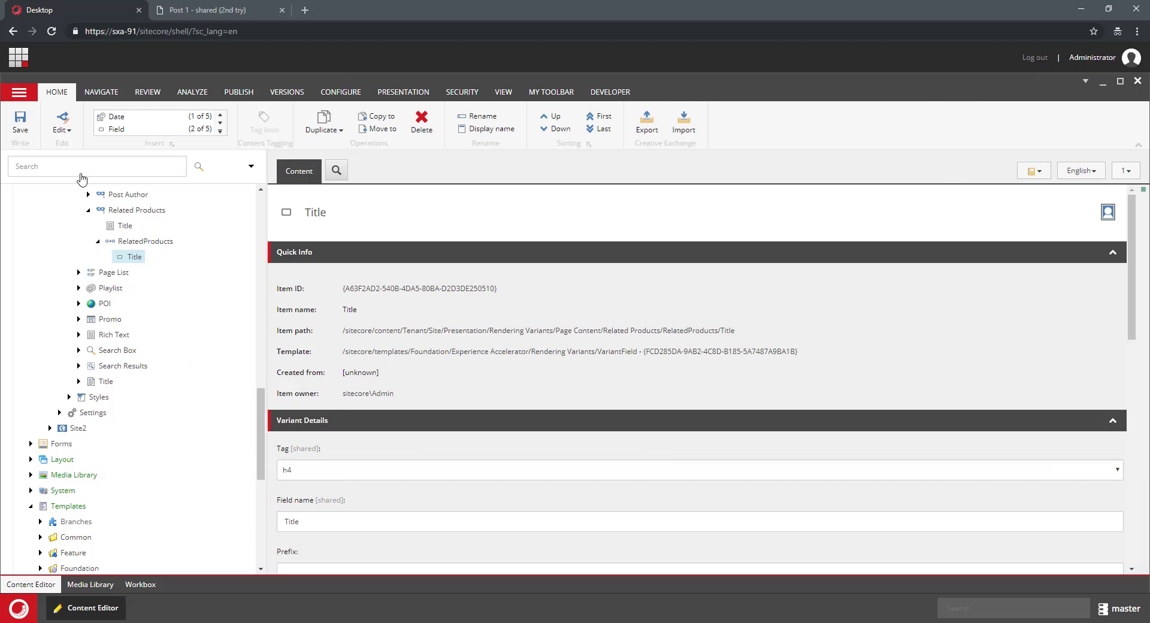
Insert an HTML Tag item named Line under the Related Products variant definition and set its tag to hr
right_click(141, 213)
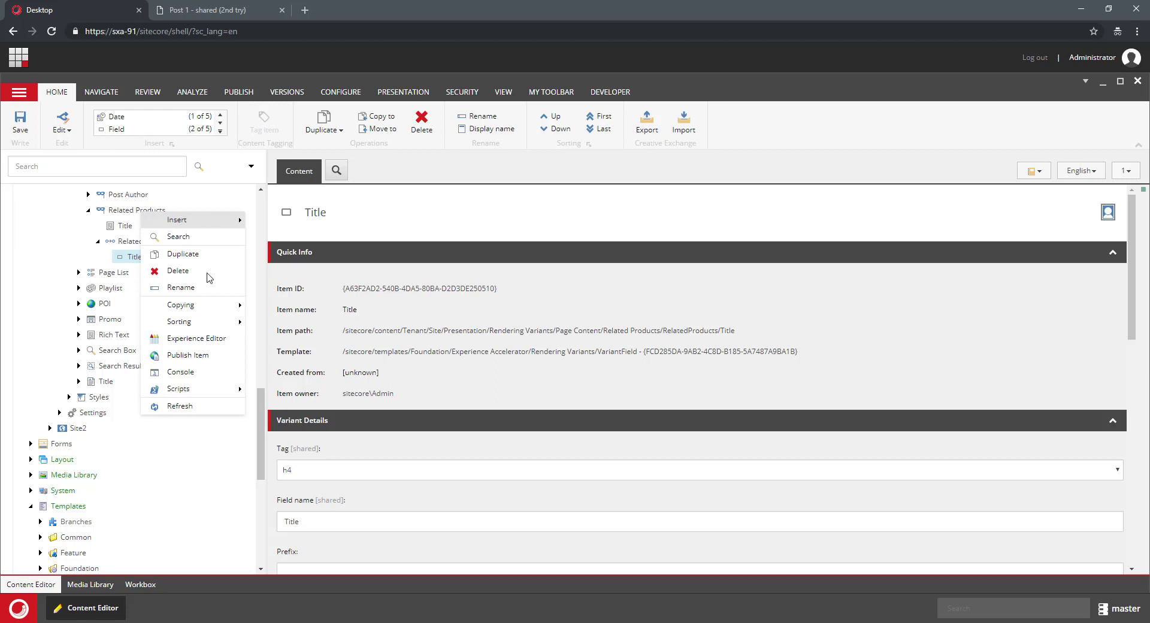
mouse_move(212, 228)
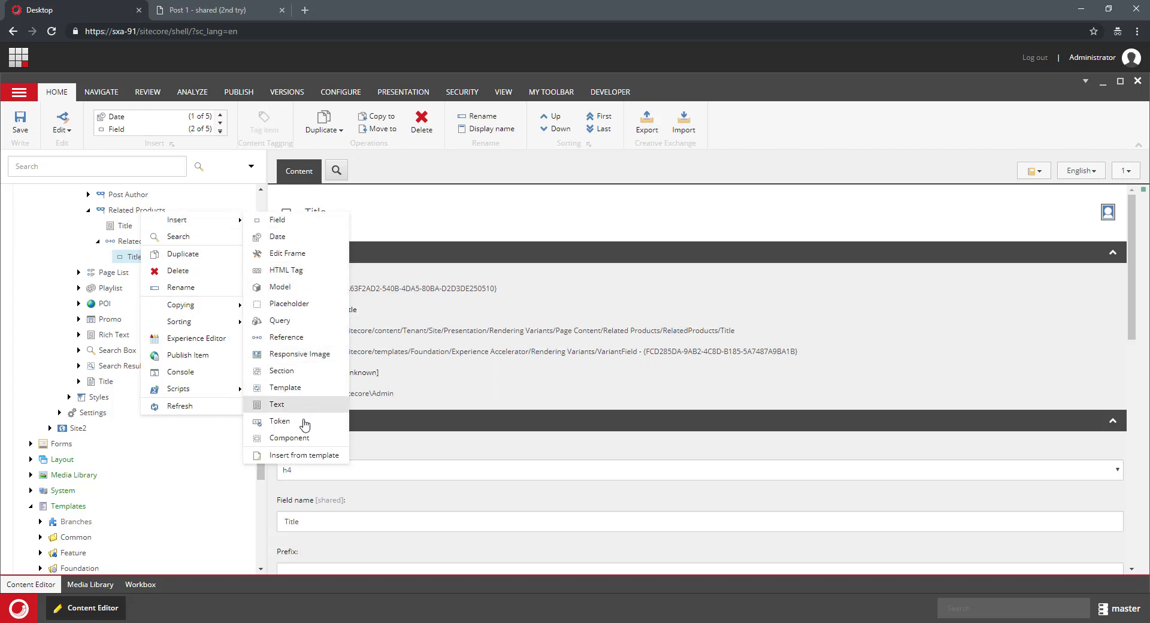
click(287, 269)
text(Line)
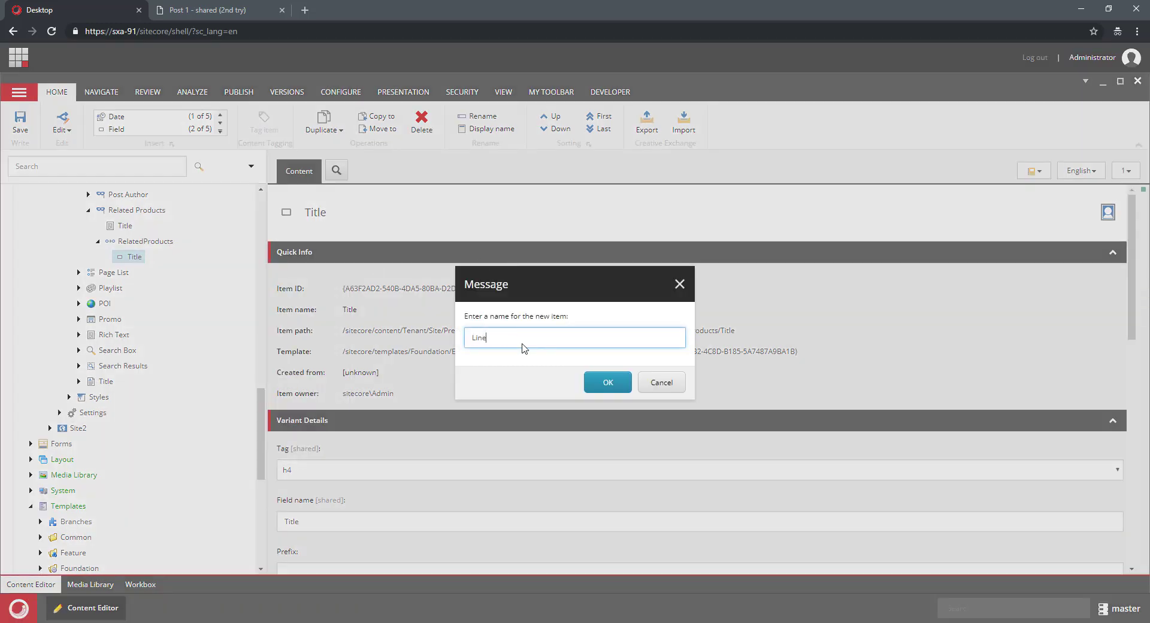
key(Return)
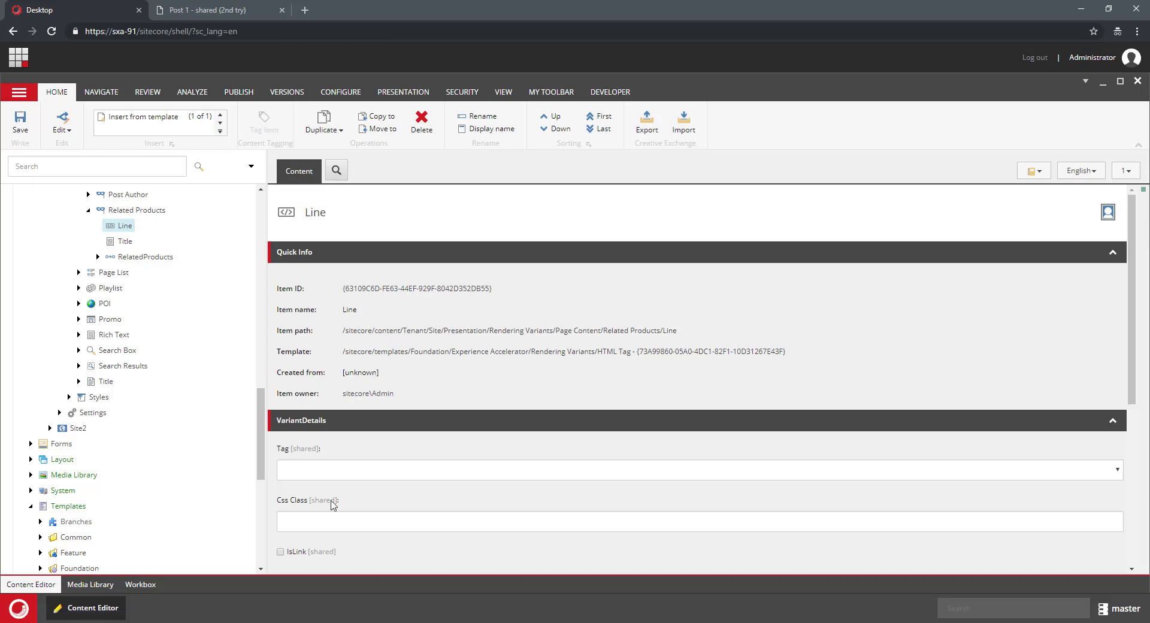
click(329, 471)
click(319, 376)
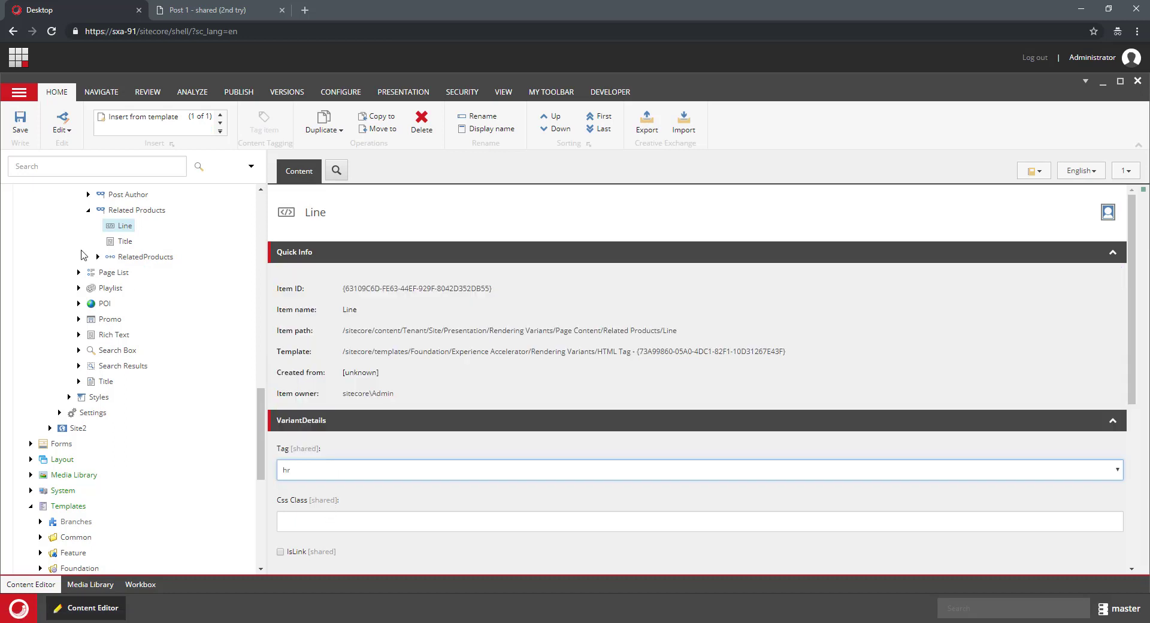
Move the Line item after the Title text item in the Related Products variant definition
click(124, 227)
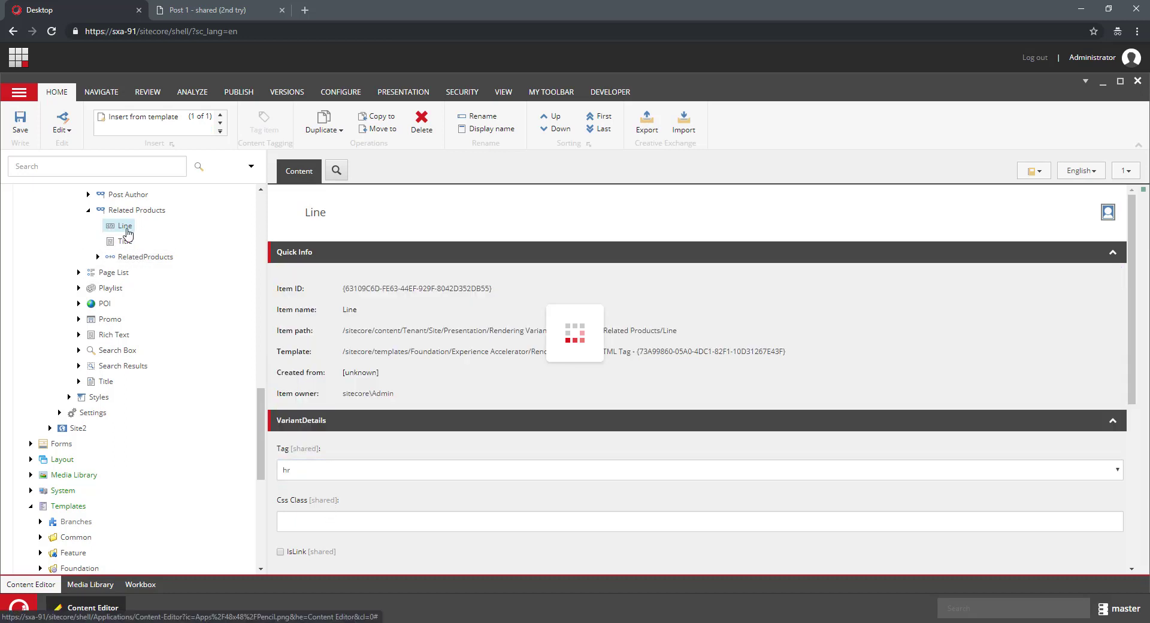
drag(126, 230, 126, 248)
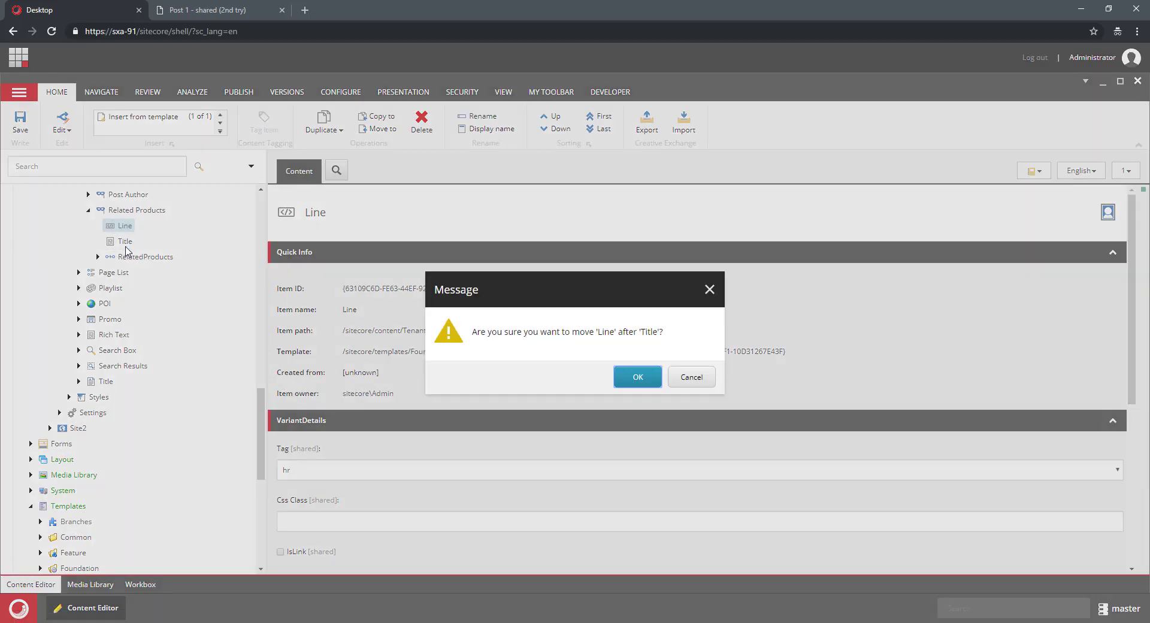
click(638, 377)
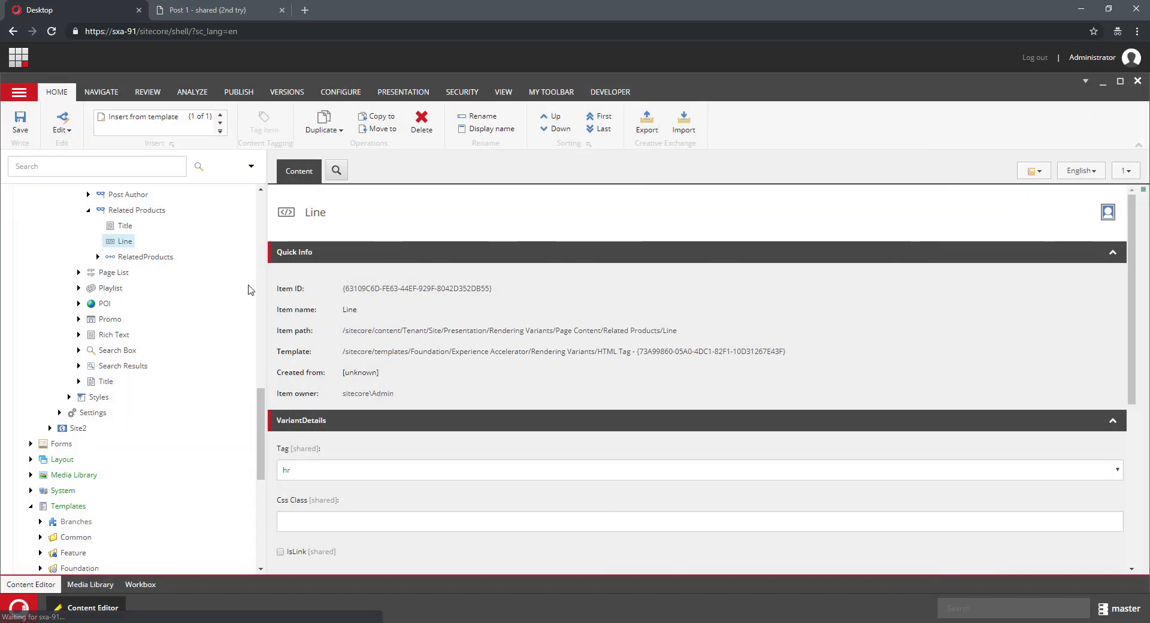
Move the Line item into the RelatedProducts reference, after its Title field
click(97, 256)
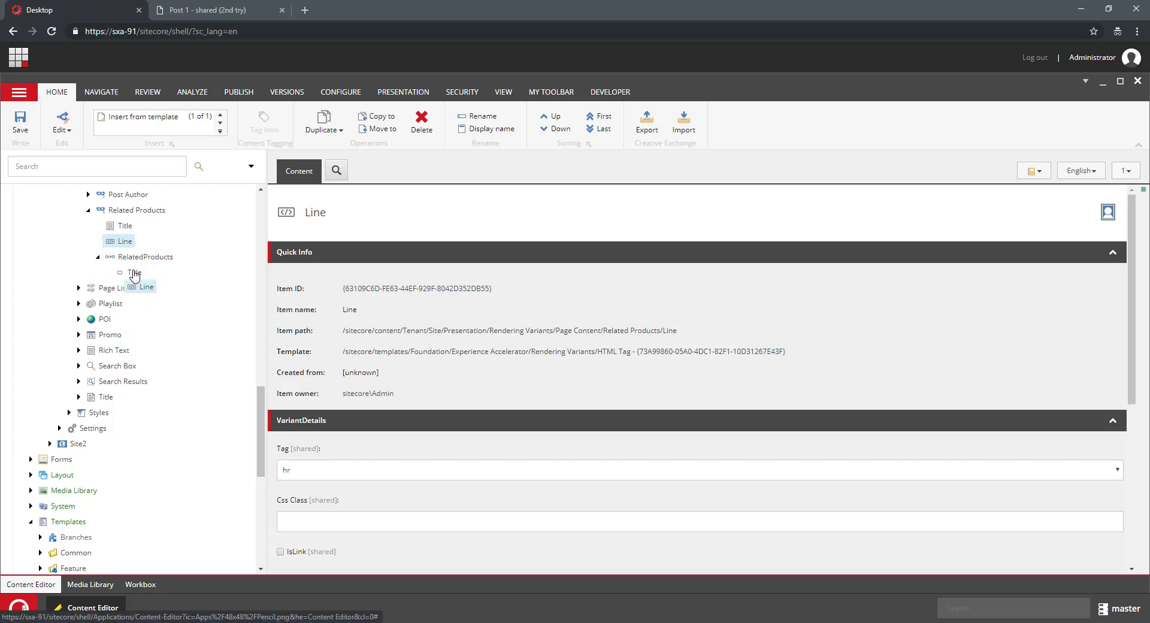
drag(132, 282, 133, 277)
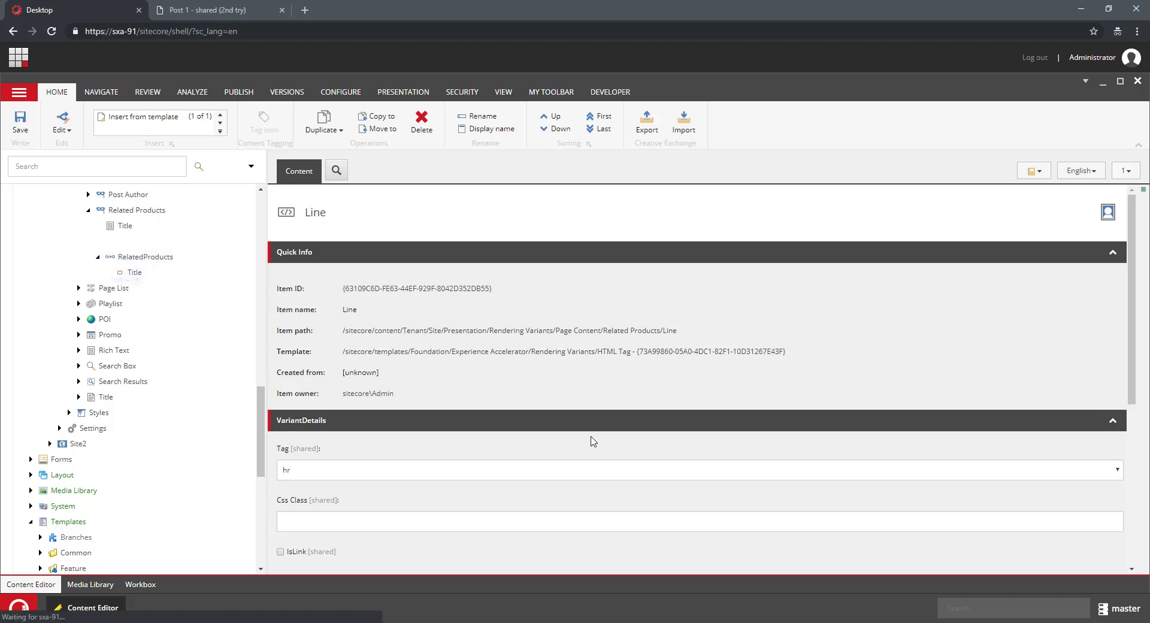
key(Return)
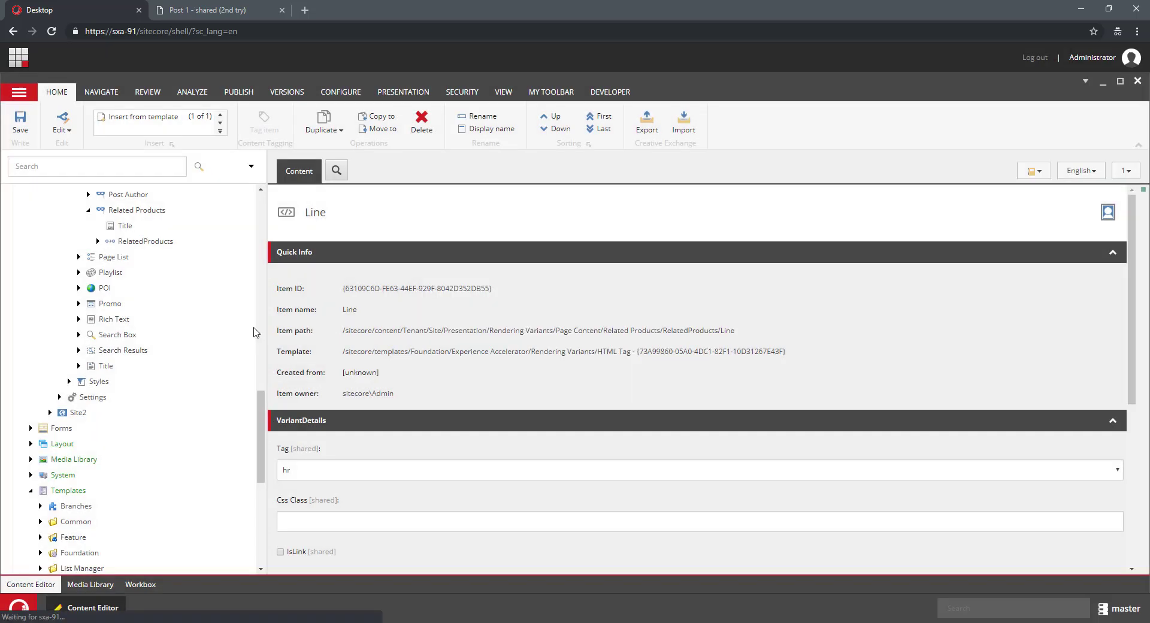
Check the related products on the Post 1 page and examine the products selected in the Post 1 content item
click(217, 12)
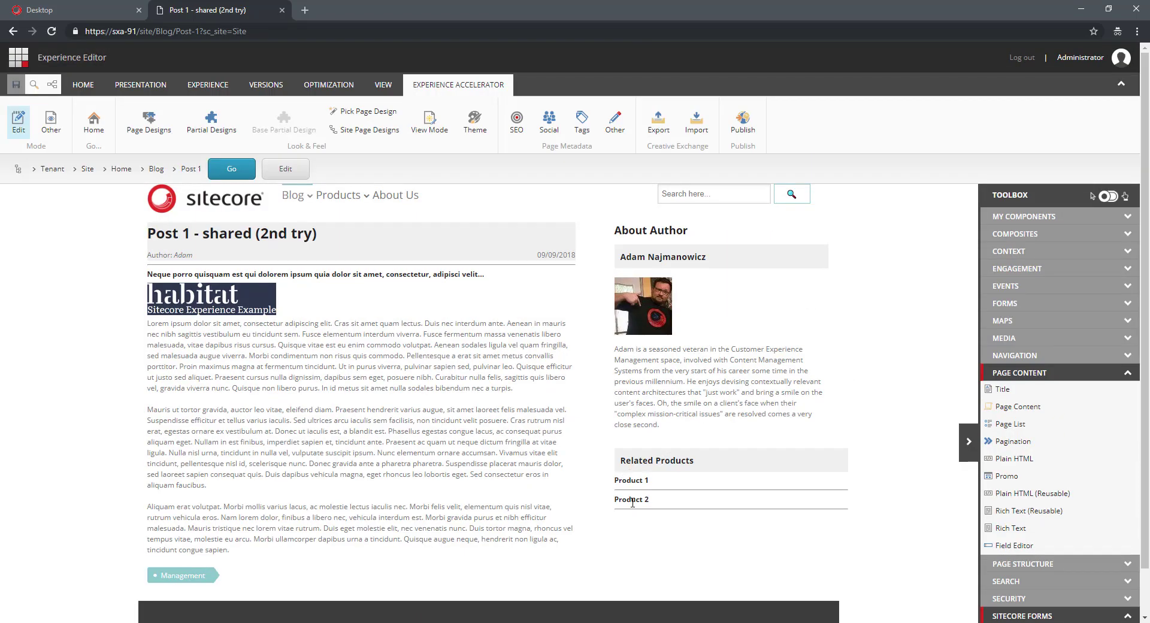
click(95, 13)
scroll(186, 351, up, 10)
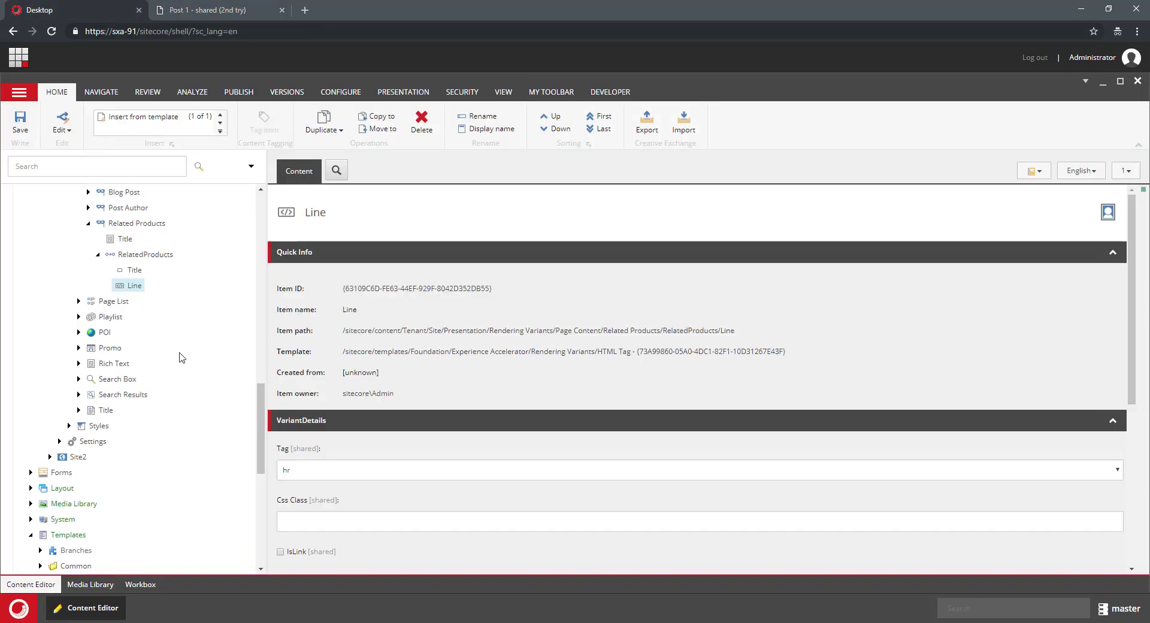
scroll(180, 339, up, 5)
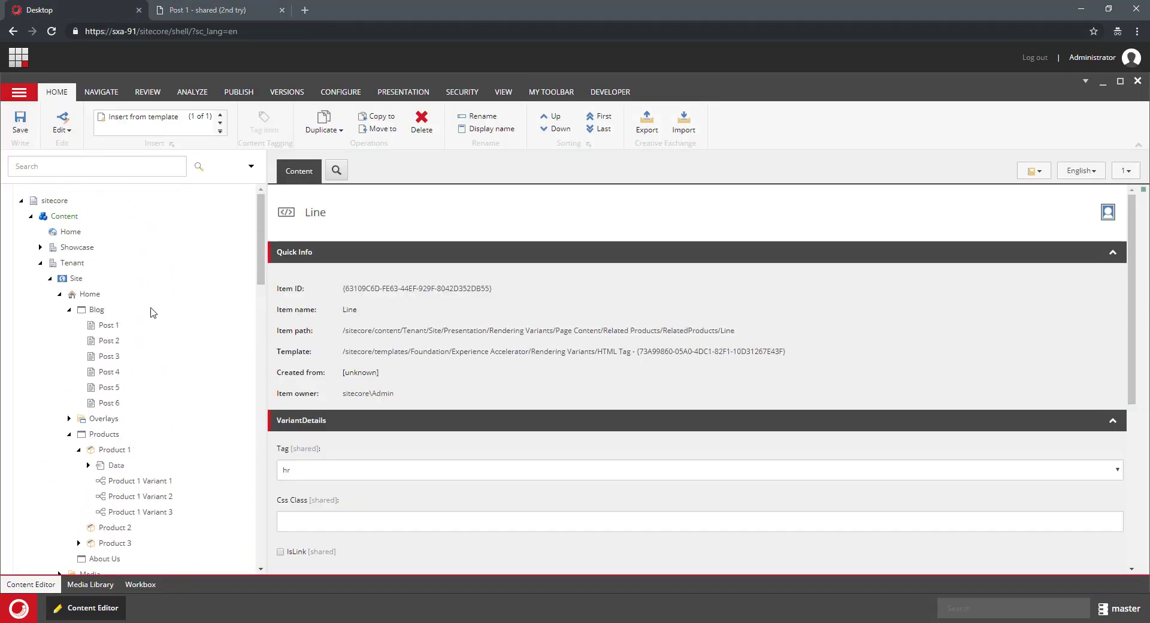
click(108, 325)
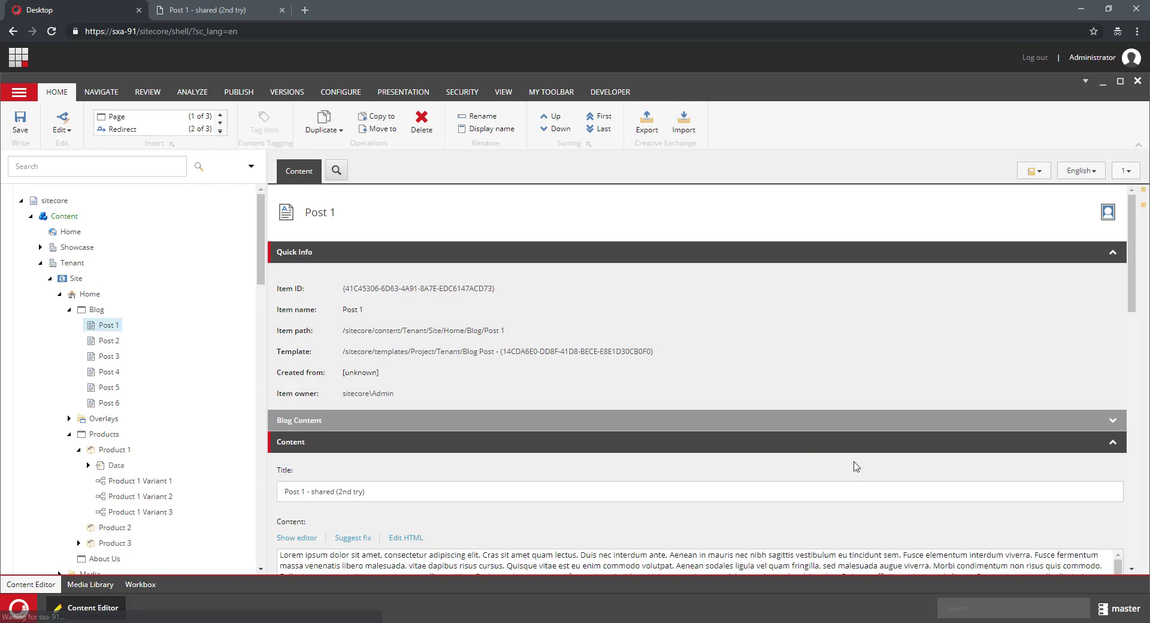
scroll(857, 465, down, 8)
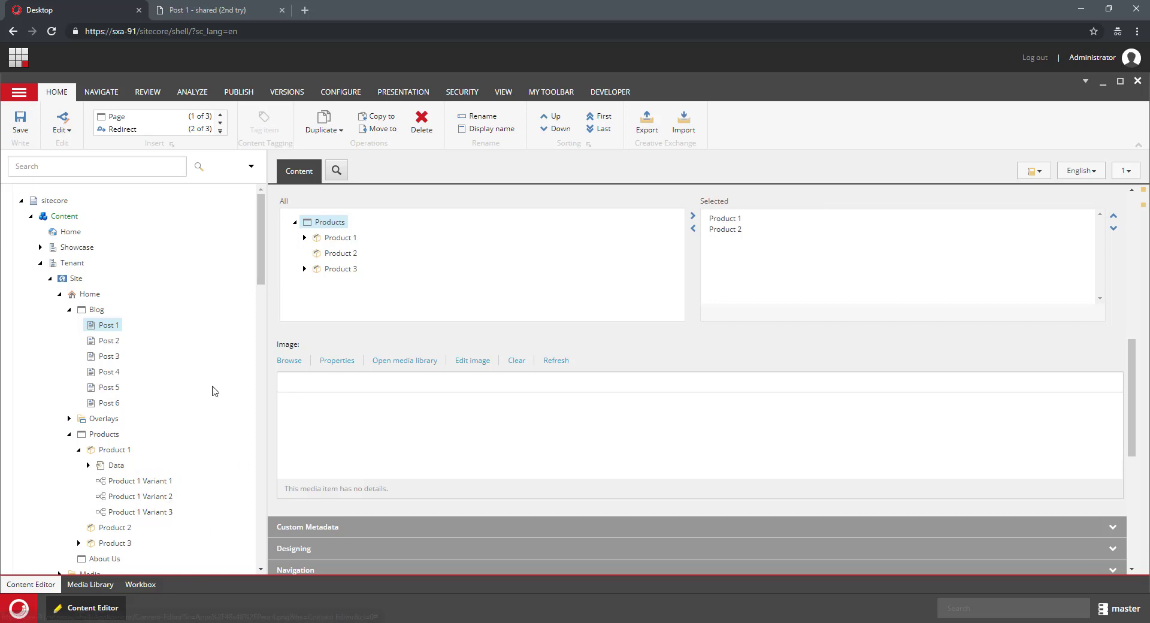
Insert a Query item with its default name under the RelatedProducts reference
scroll(216, 392, down, 10)
scroll(217, 398, down, 1)
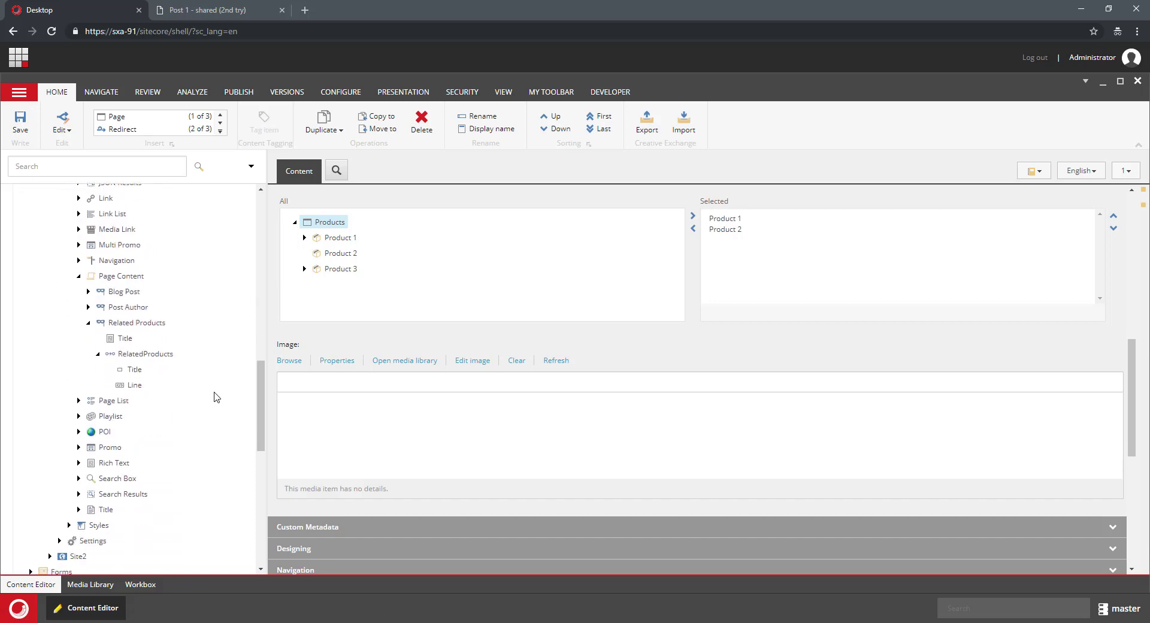
right_click(157, 356)
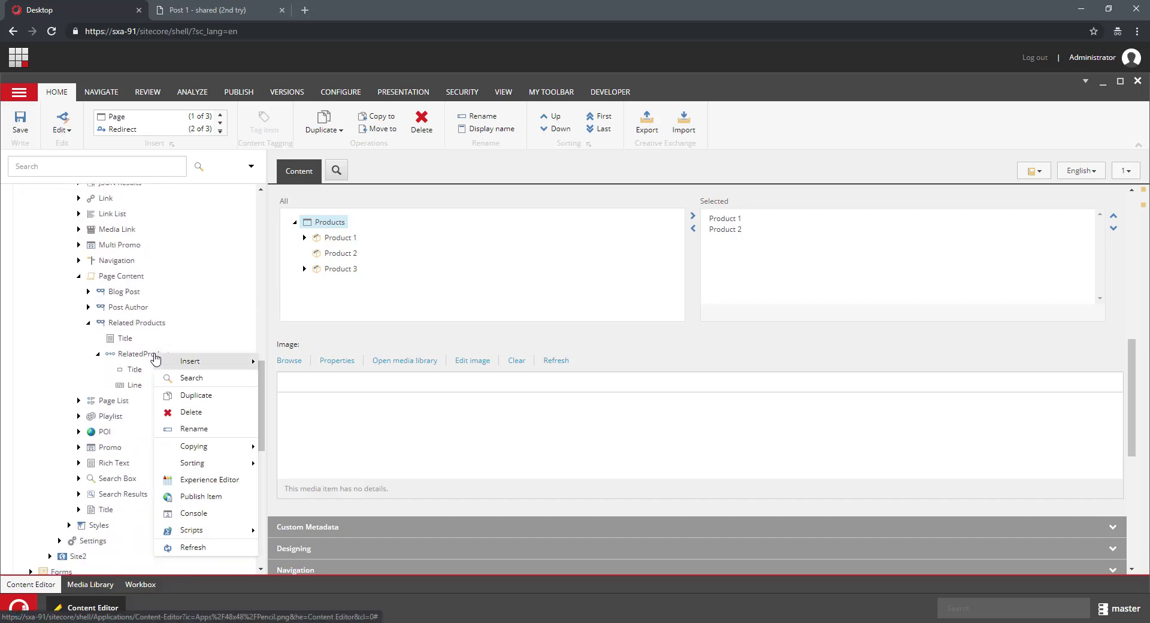
mouse_move(193, 362)
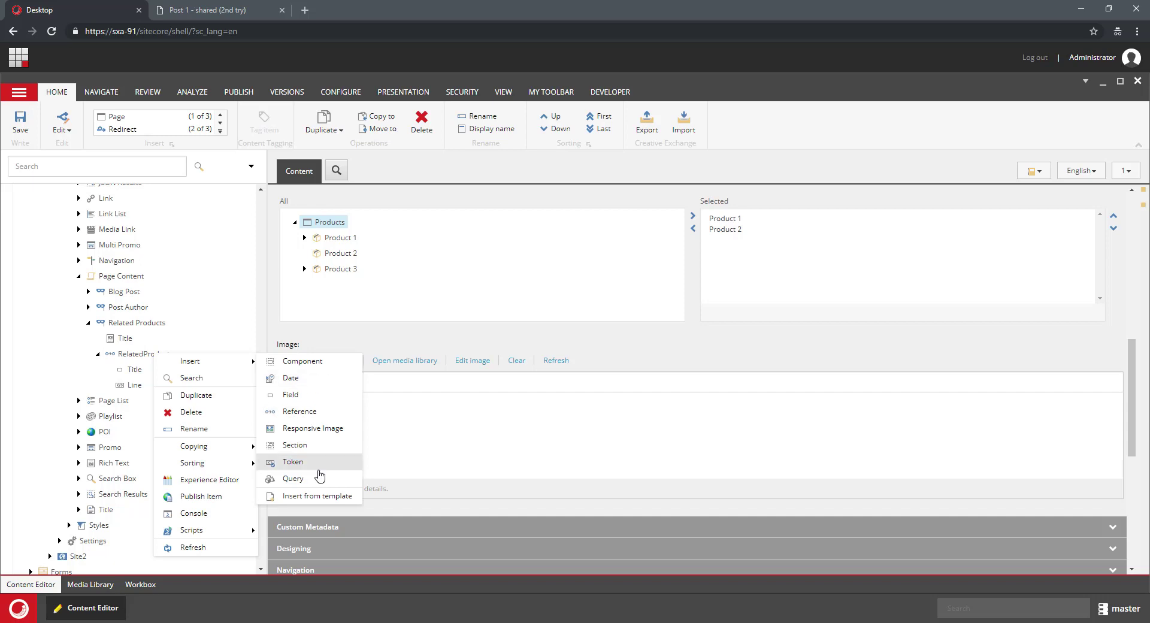
click(319, 480)
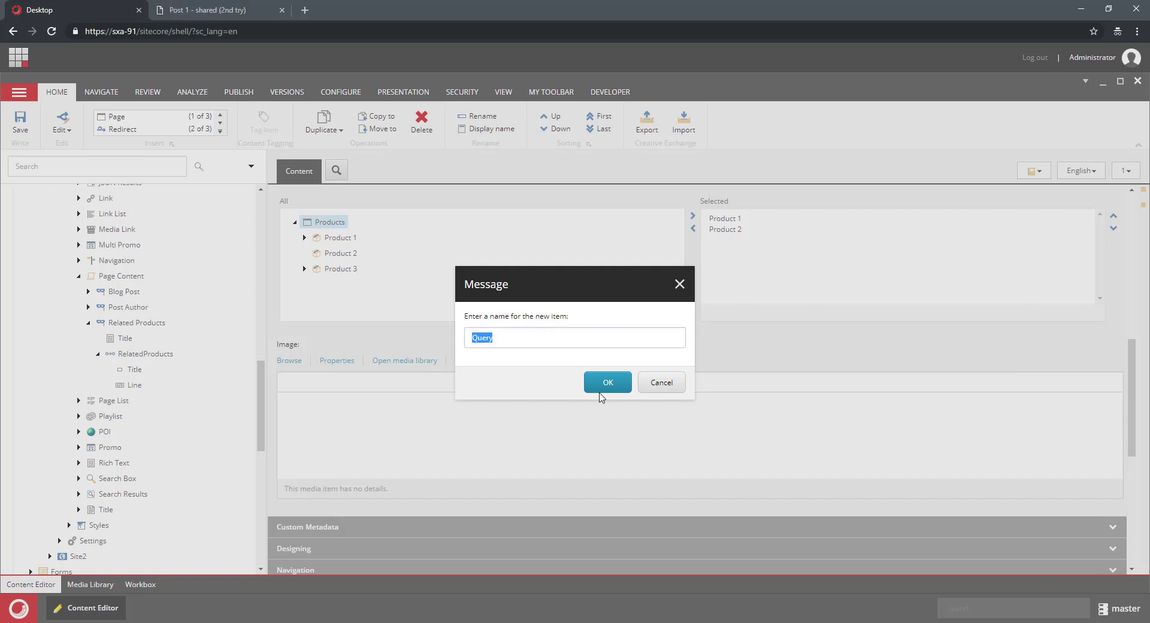
click(607, 383)
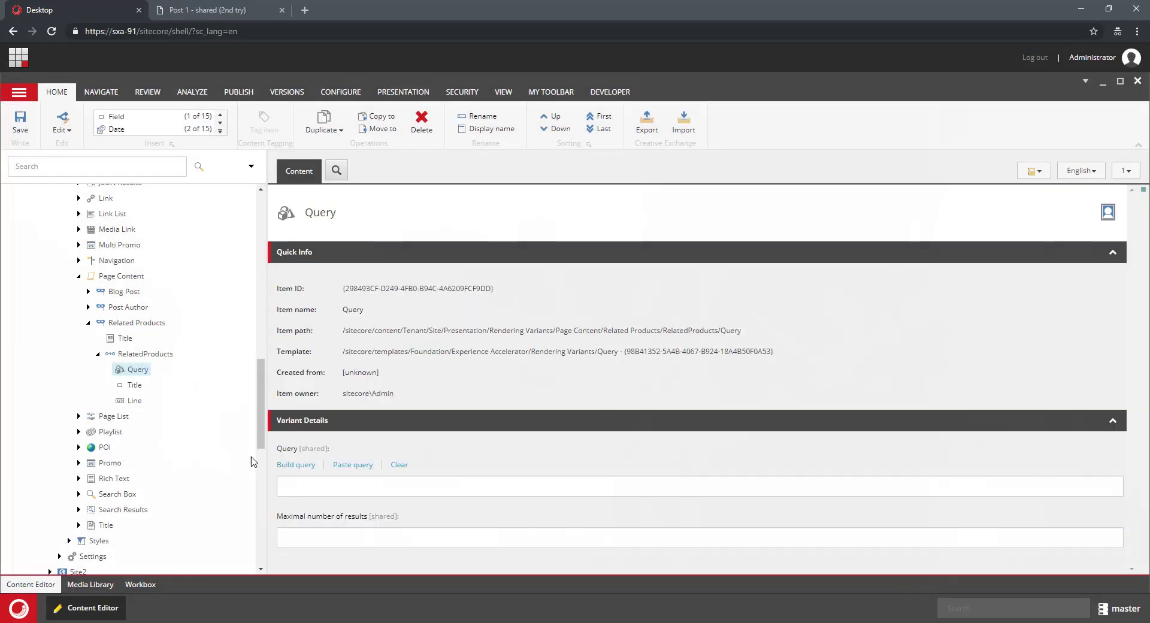
Set the query of the Query item to "query:./" and save the item
click(298, 486)
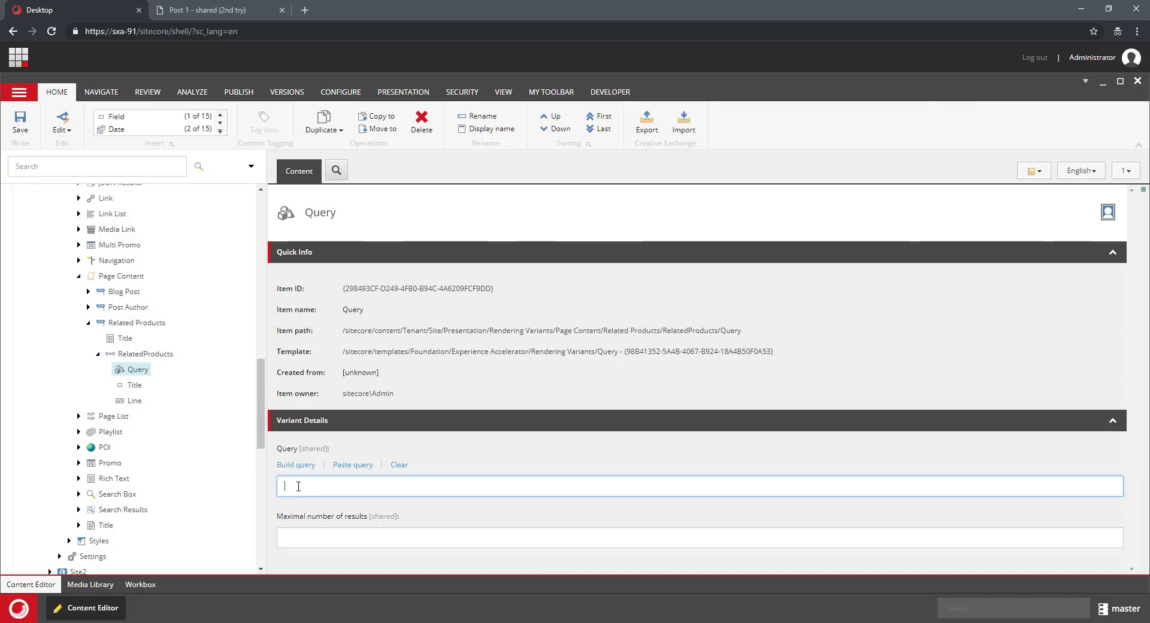
text(query:./)
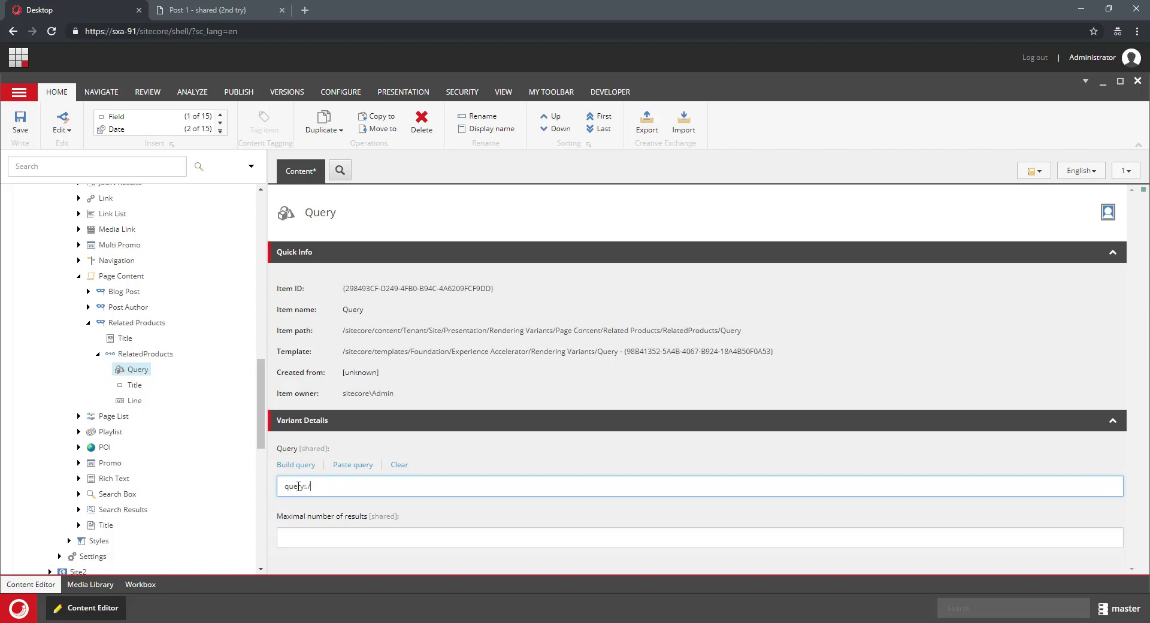
text(:/)
key(ctrl+s)
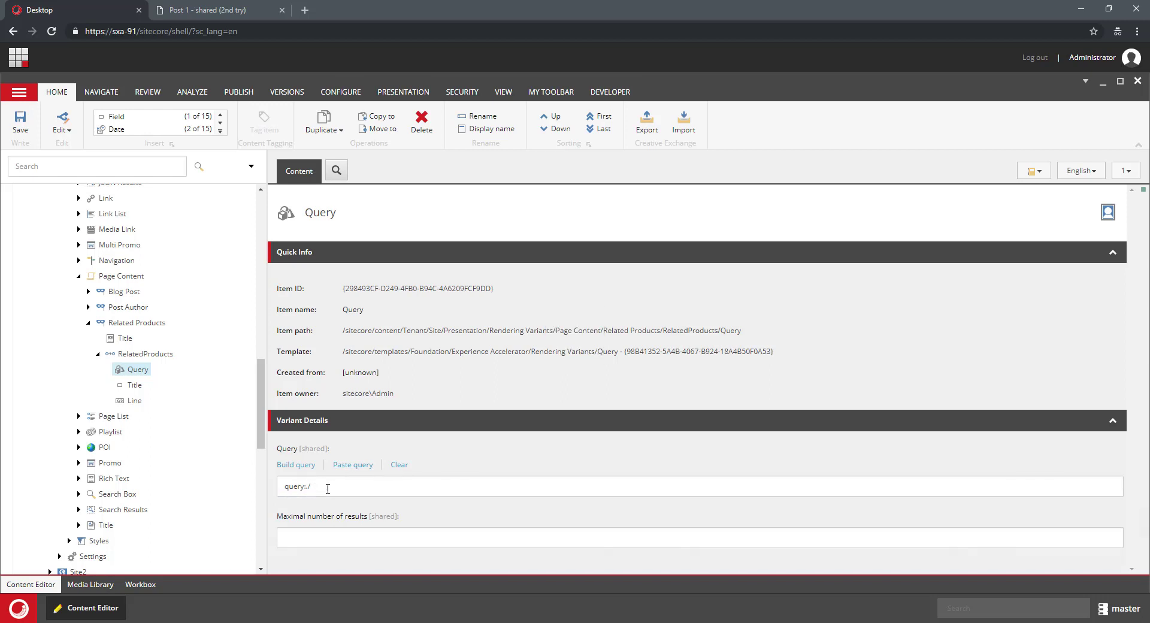
Move the Query item between the Title field and the Line item under the RelatedProducts reference
scroll(196, 371, up, 1)
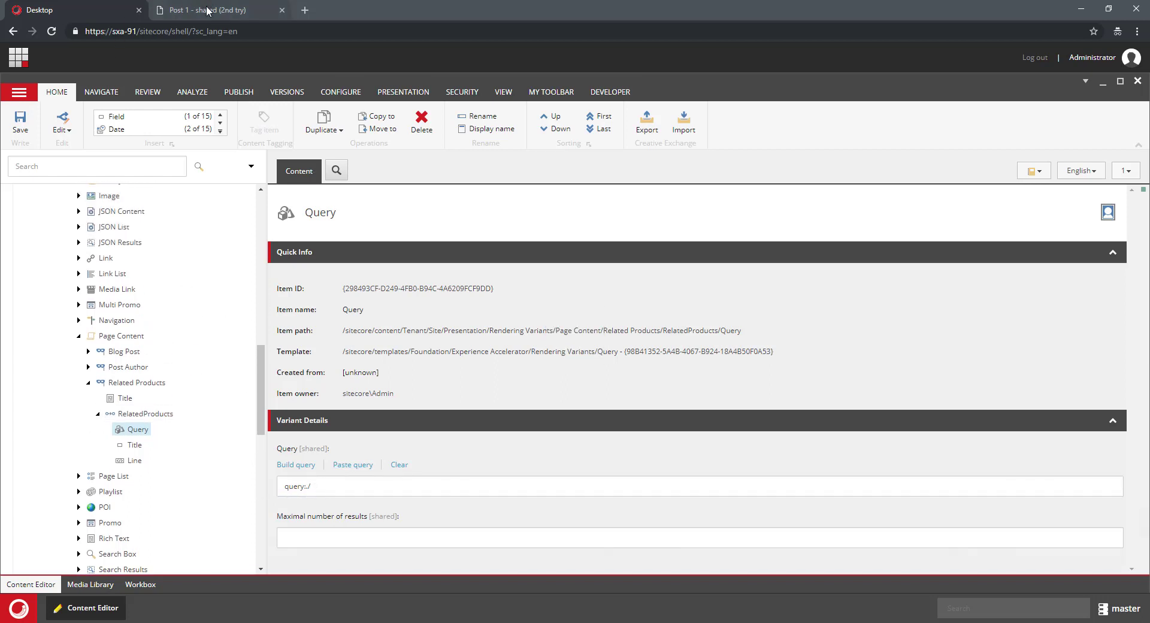
key(ctrl+Tab)
click(63, 6)
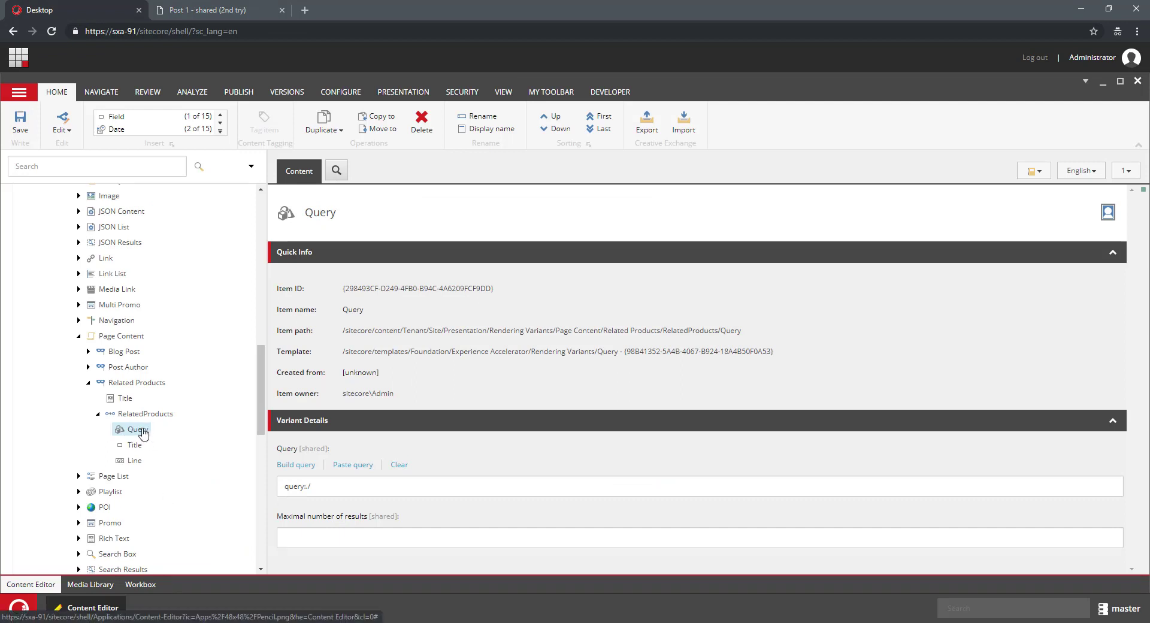
drag(144, 435, 144, 459)
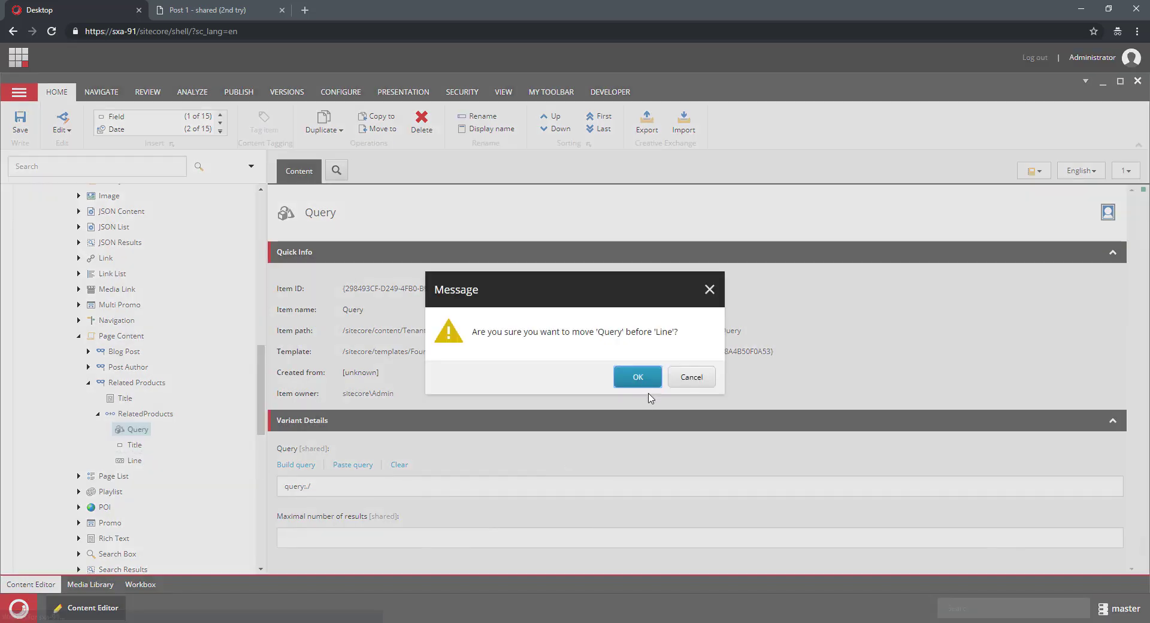
click(639, 377)
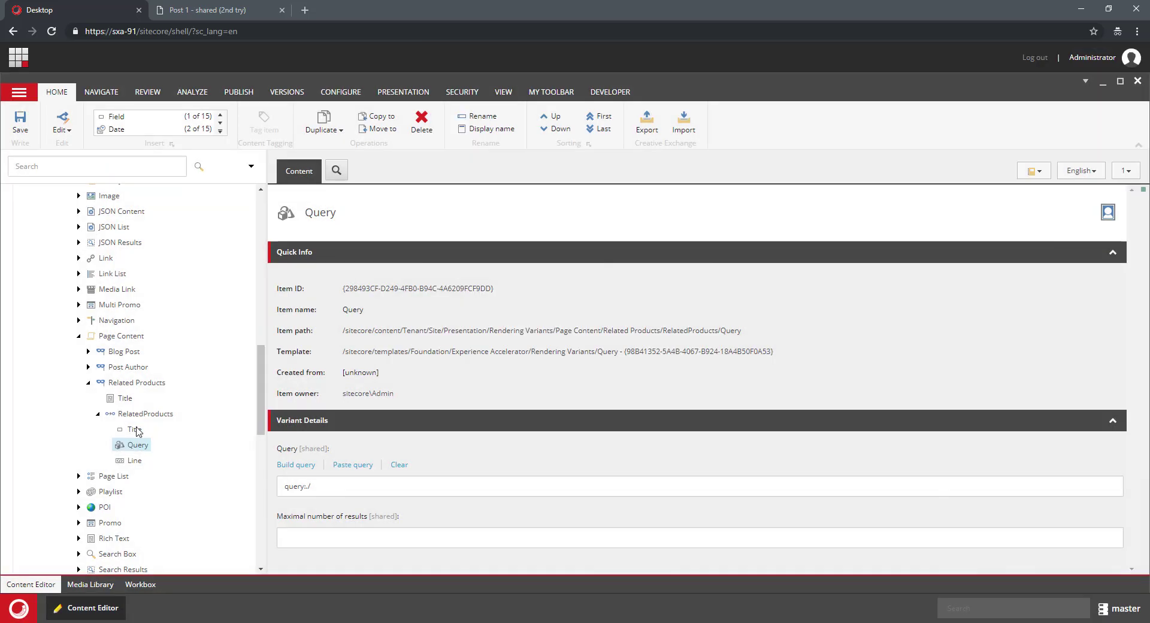
right_click(144, 453)
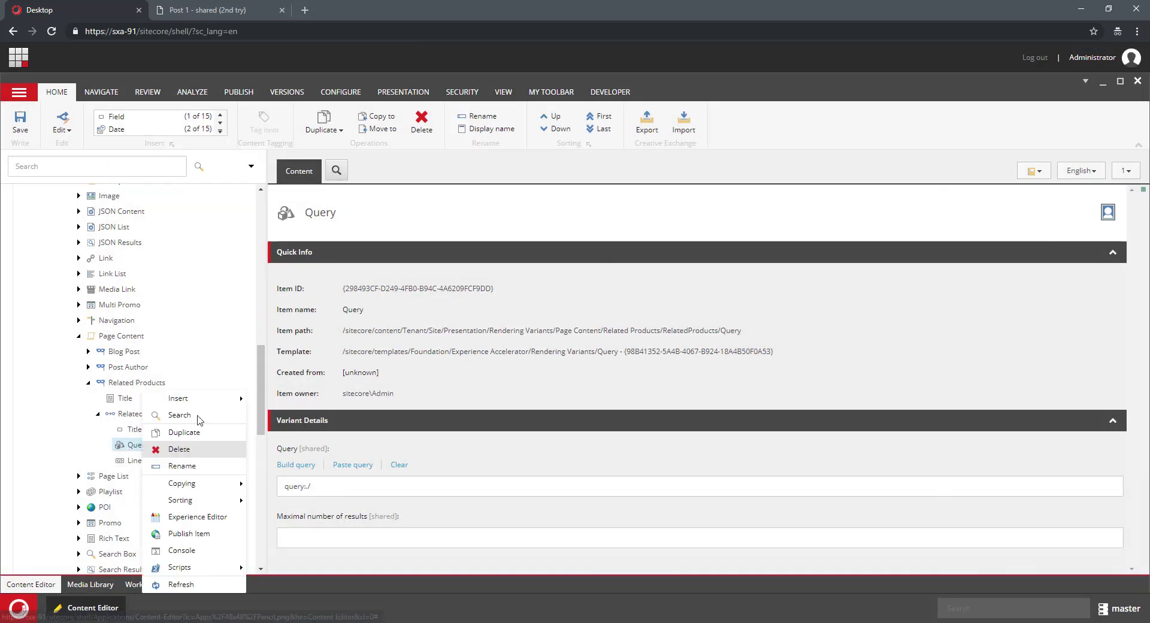
mouse_move(209, 400)
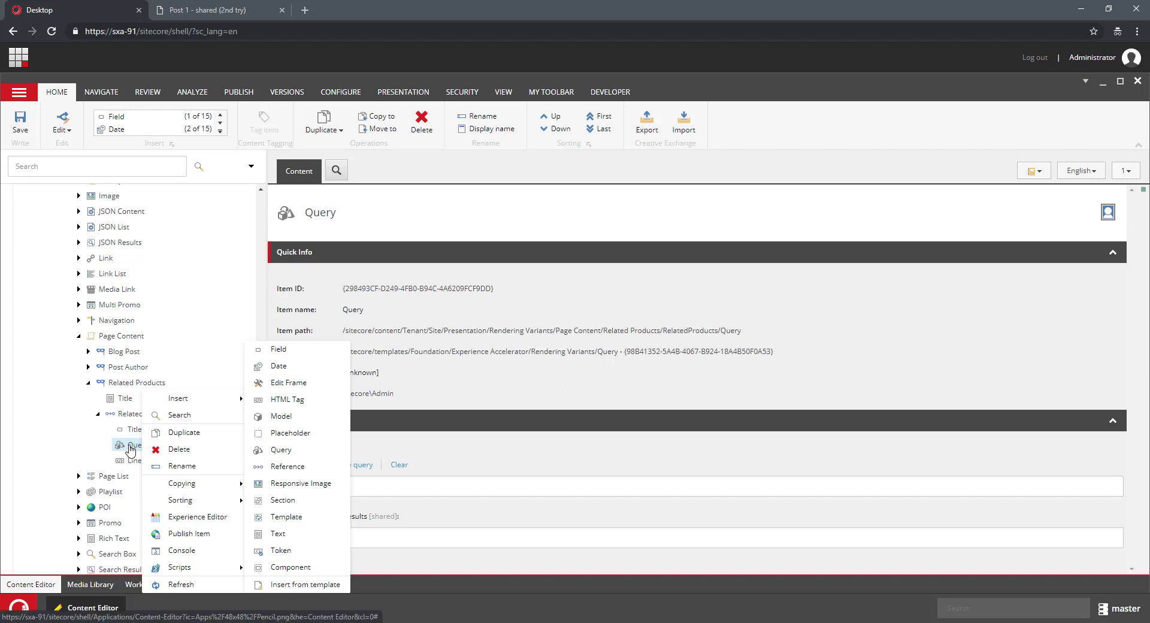
click(178, 269)
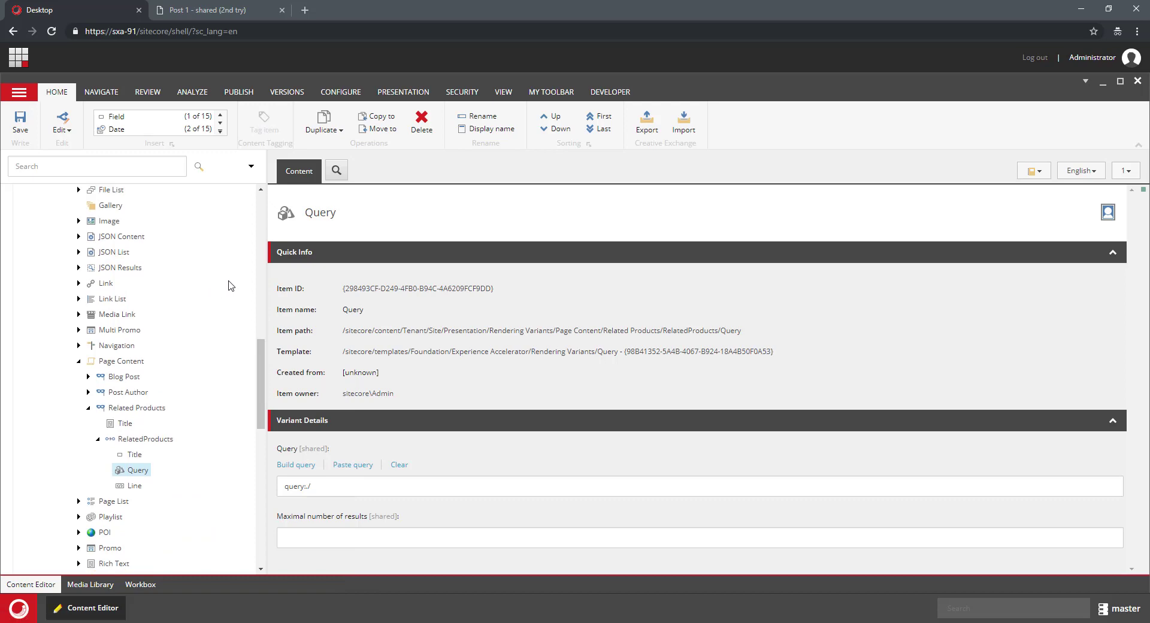
scroll(258, 320, up, 10)
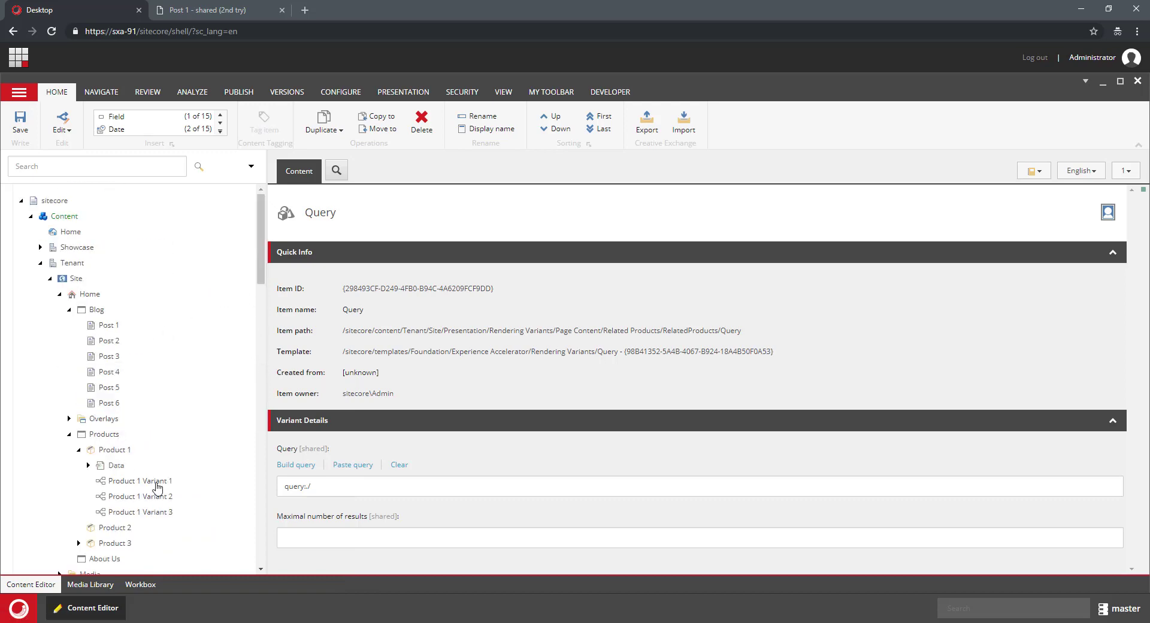
scroll(204, 420, down, 10)
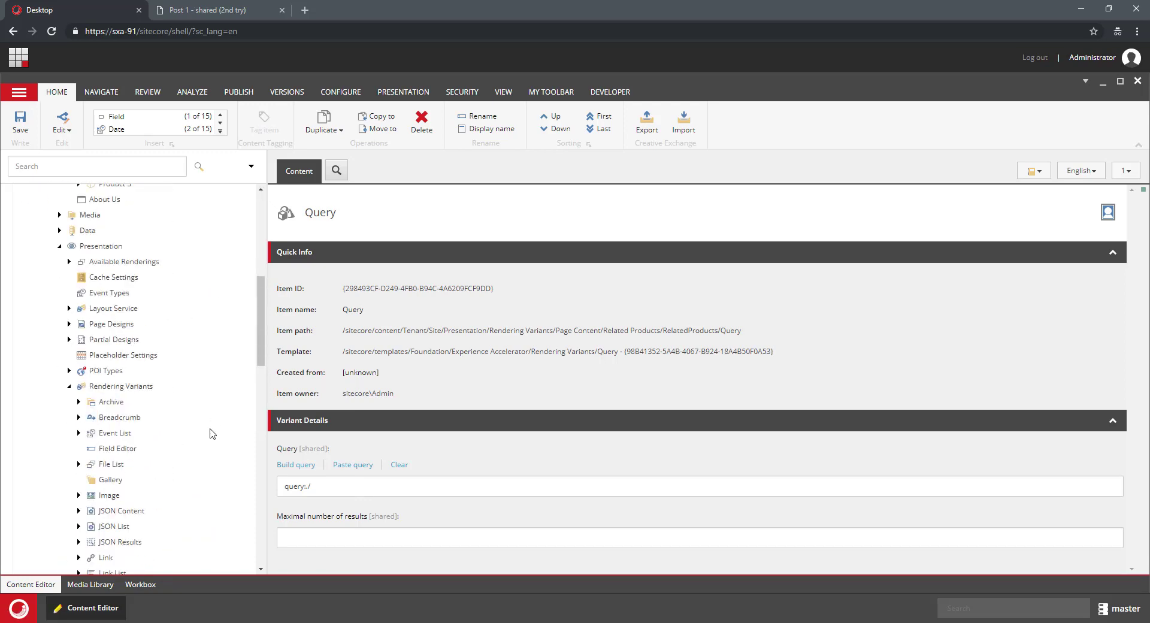
Insert a Field item named Title under the Query item and save it
right_click(135, 507)
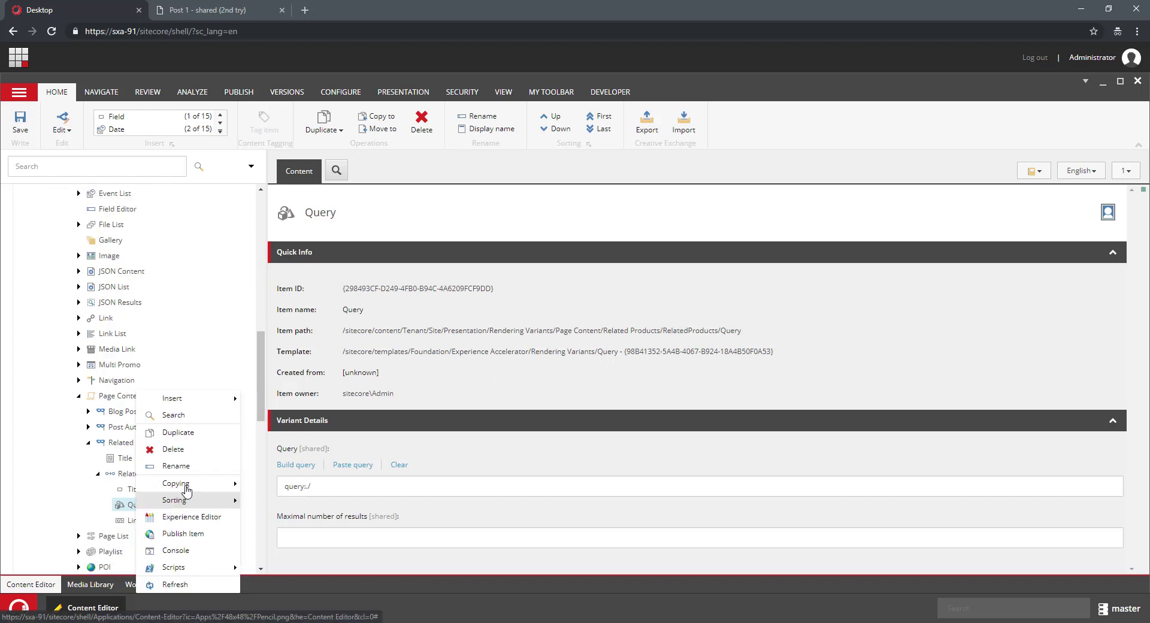
mouse_move(180, 398)
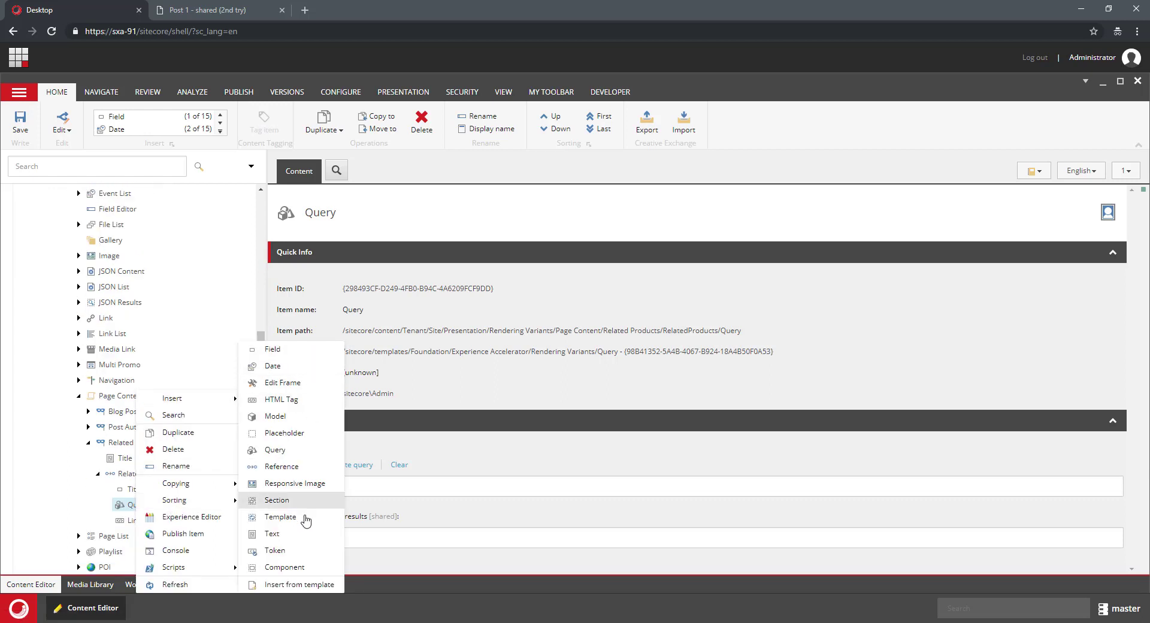
click(273, 349)
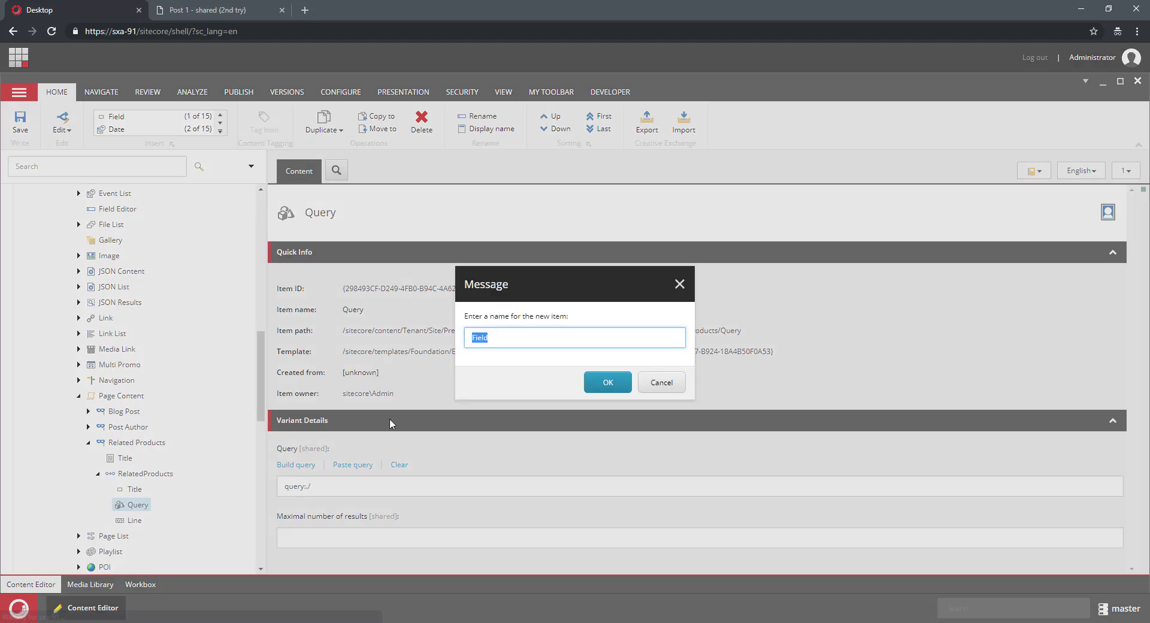
text(Title)
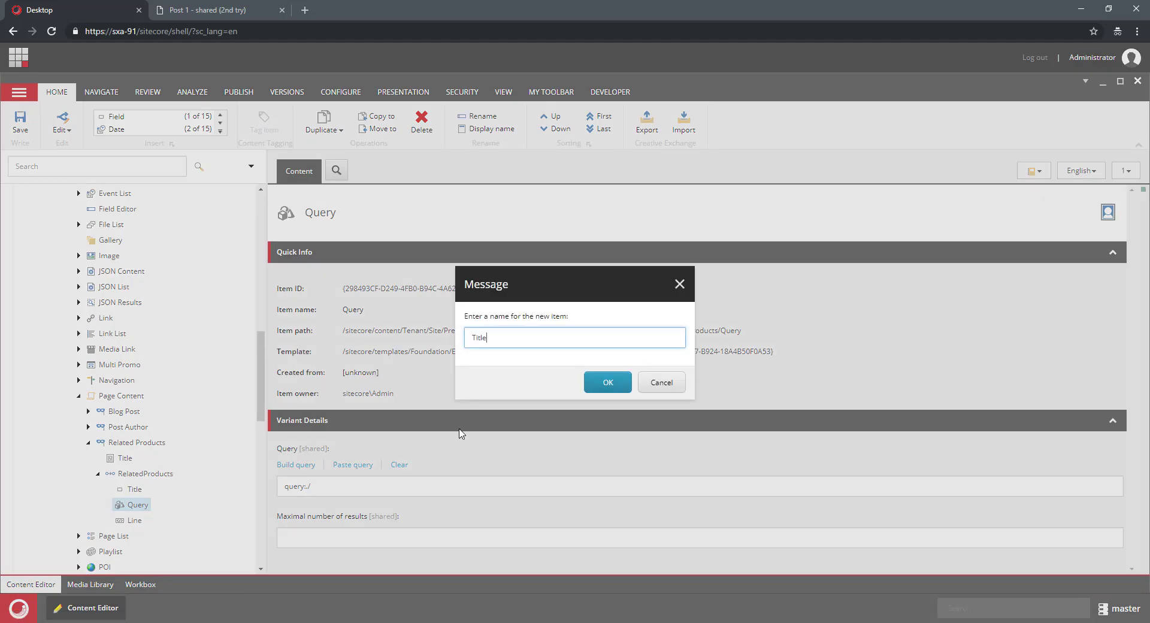
click(608, 382)
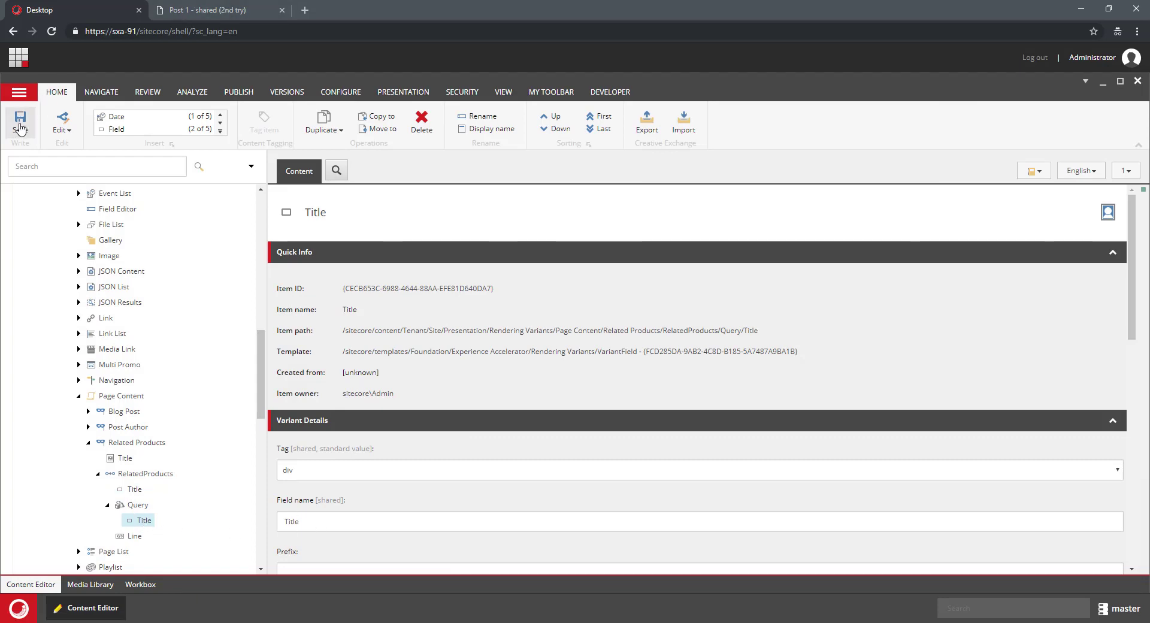
click(20, 122)
Reload the Post 1 page in the Experience Editor to check the Related Products rendering
click(221, 14)
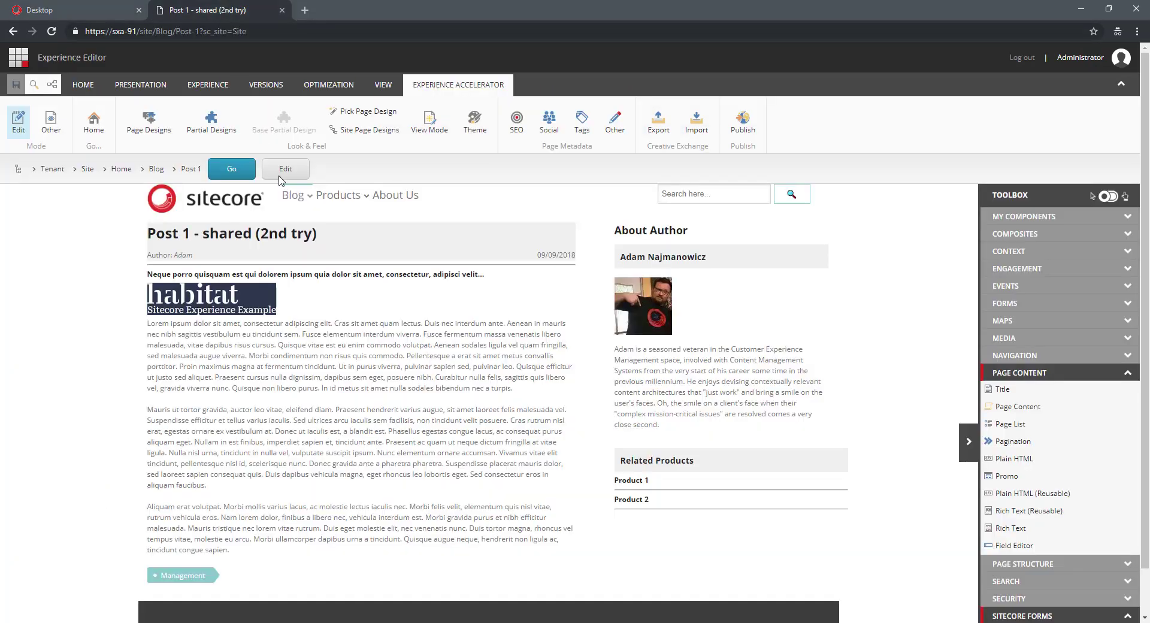
click(52, 32)
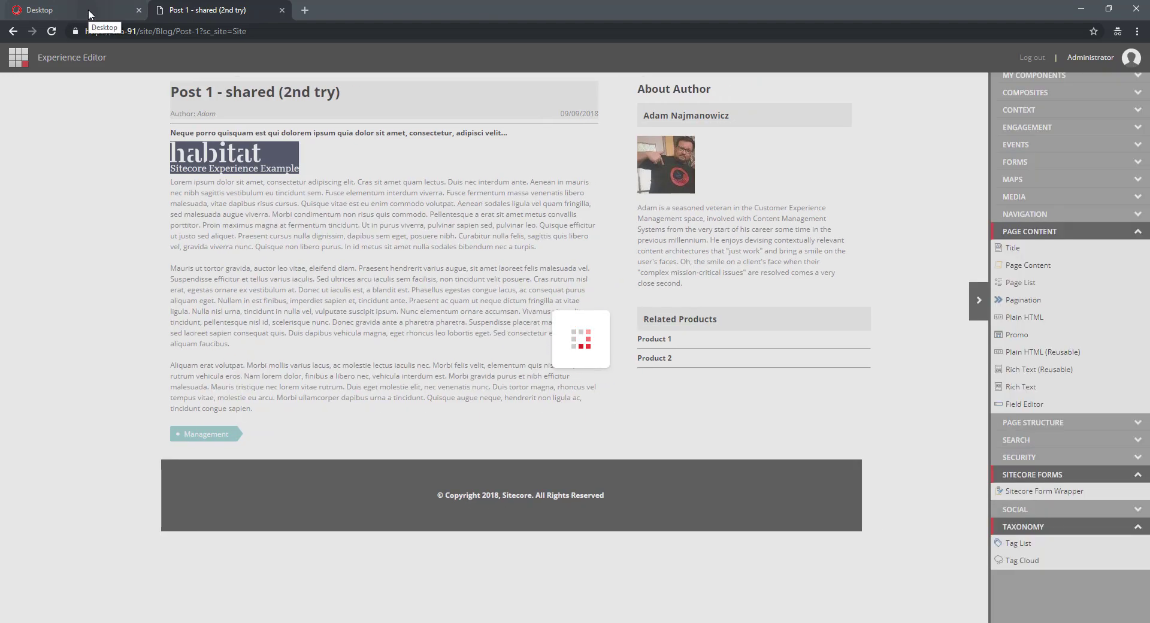
Set the query of the Query item under RelatedProducts to "query:./*" in the Content Editor and save it
click(88, 8)
scroll(170, 477, down, 3)
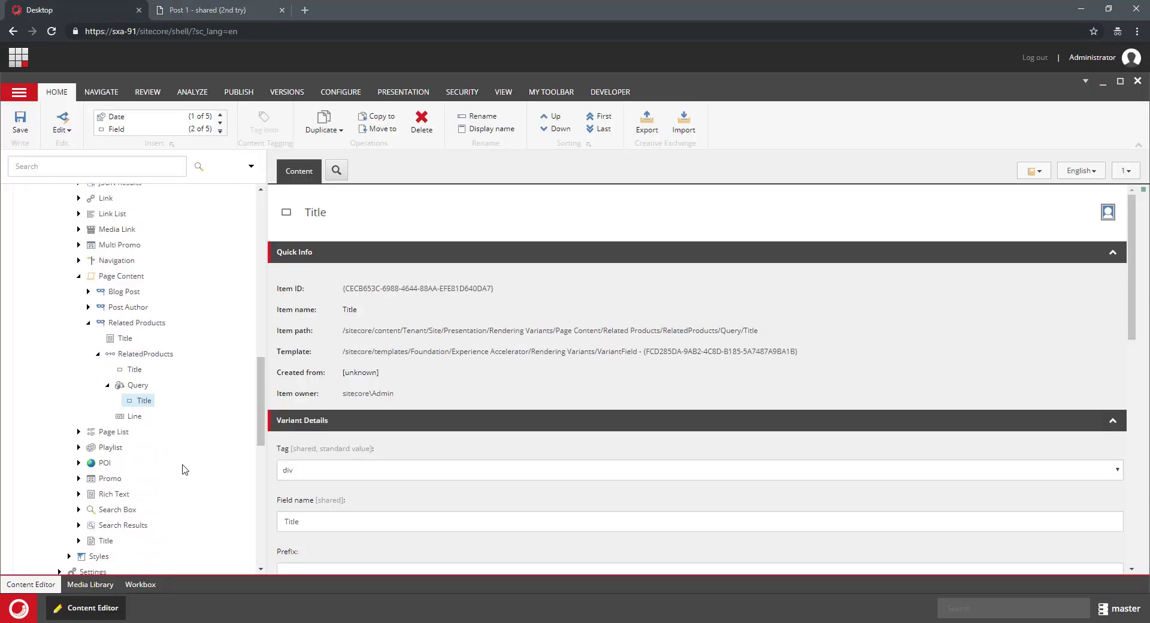
click(138, 386)
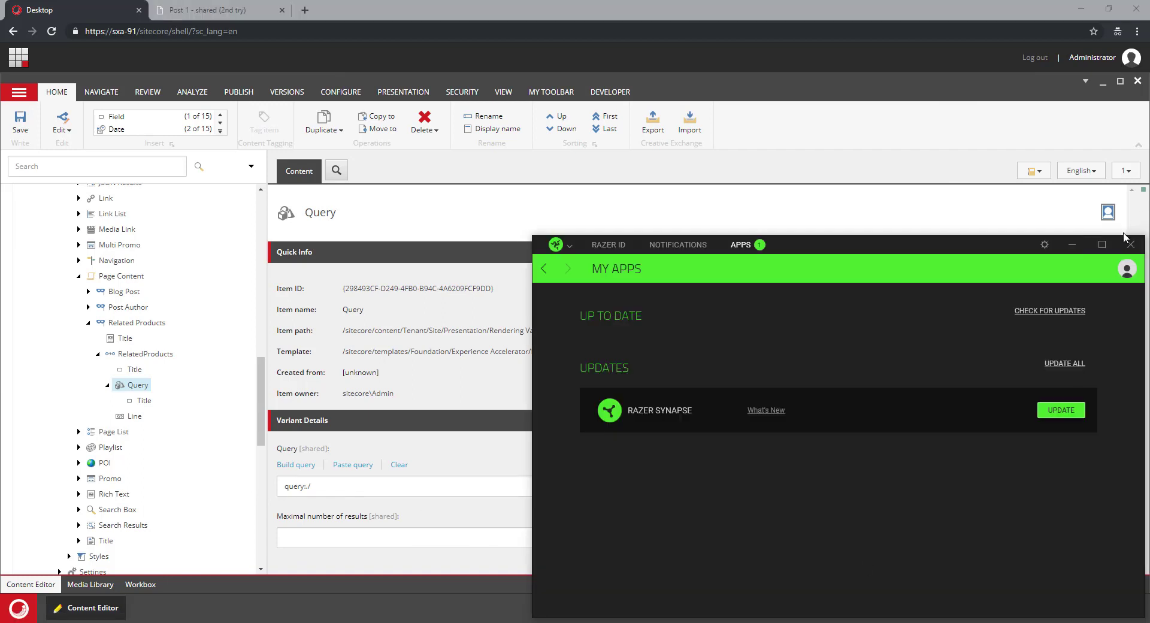
click(1130, 245)
click(351, 486)
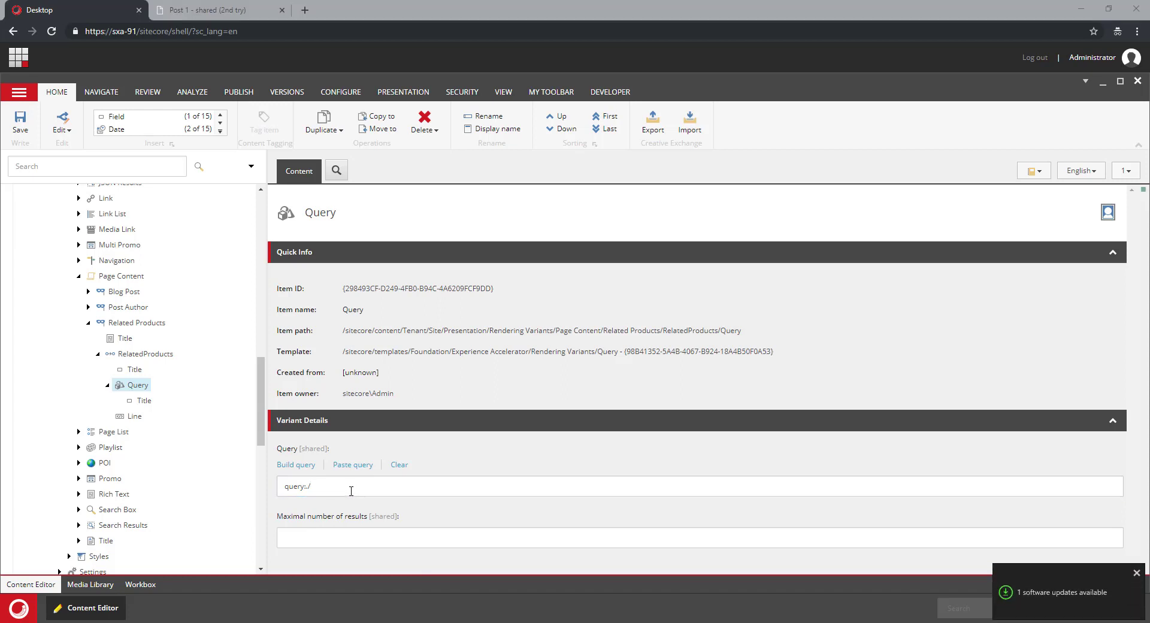
click(351, 489)
text(*)
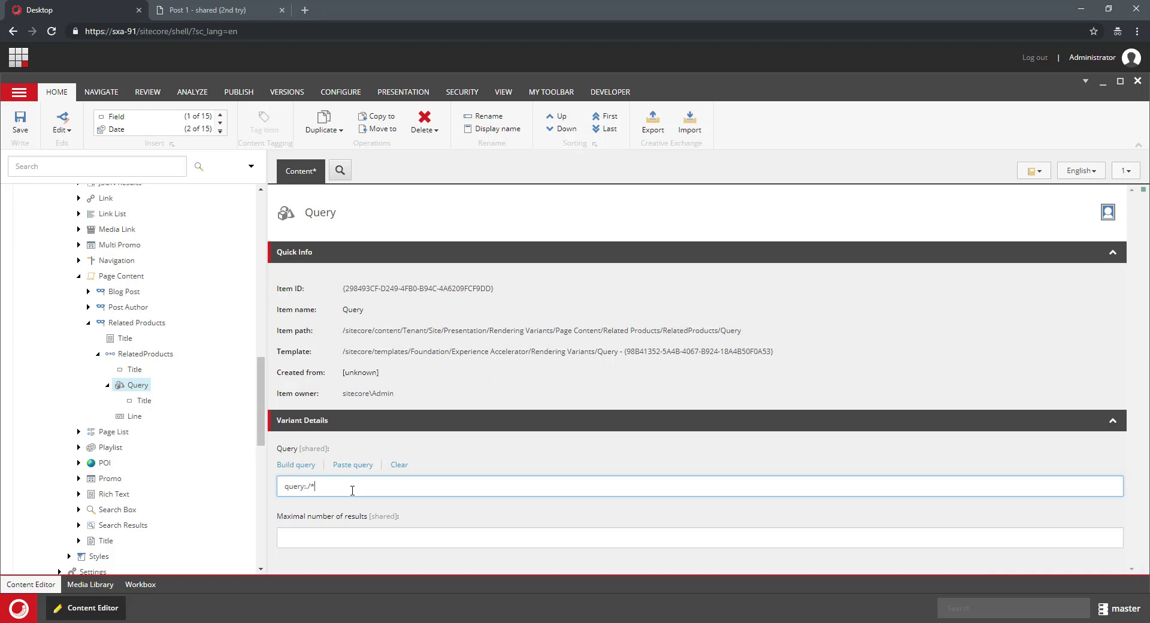
click(20, 121)
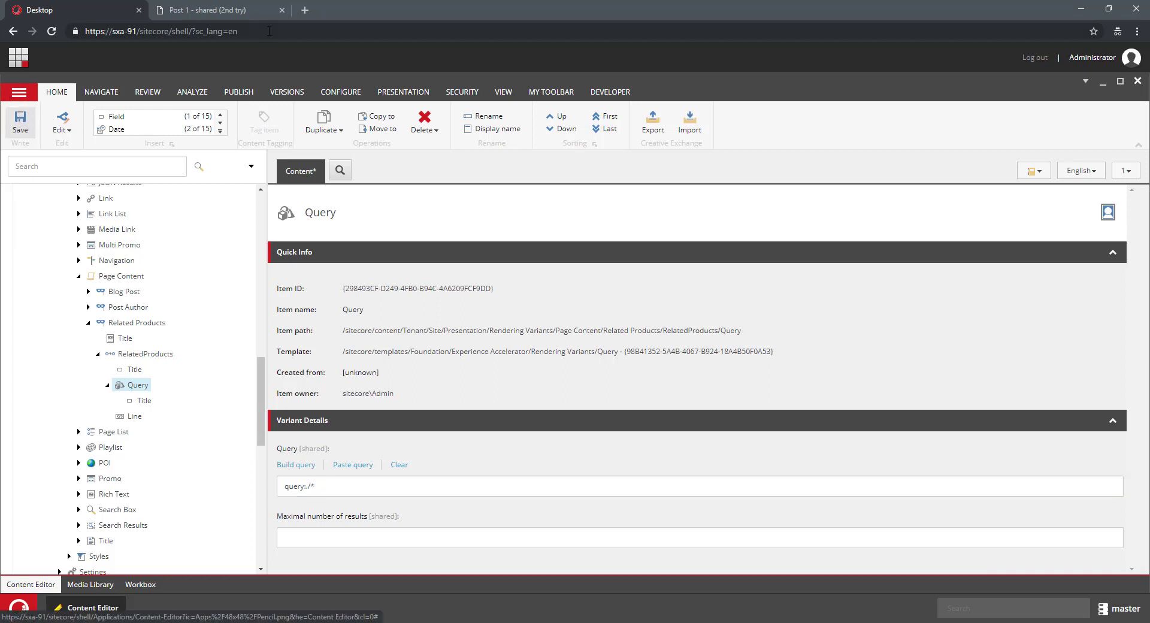
Reload the Post 1 page in the Experience Editor and inspect the entries listed under Product 1 in Related Products
click(220, 11)
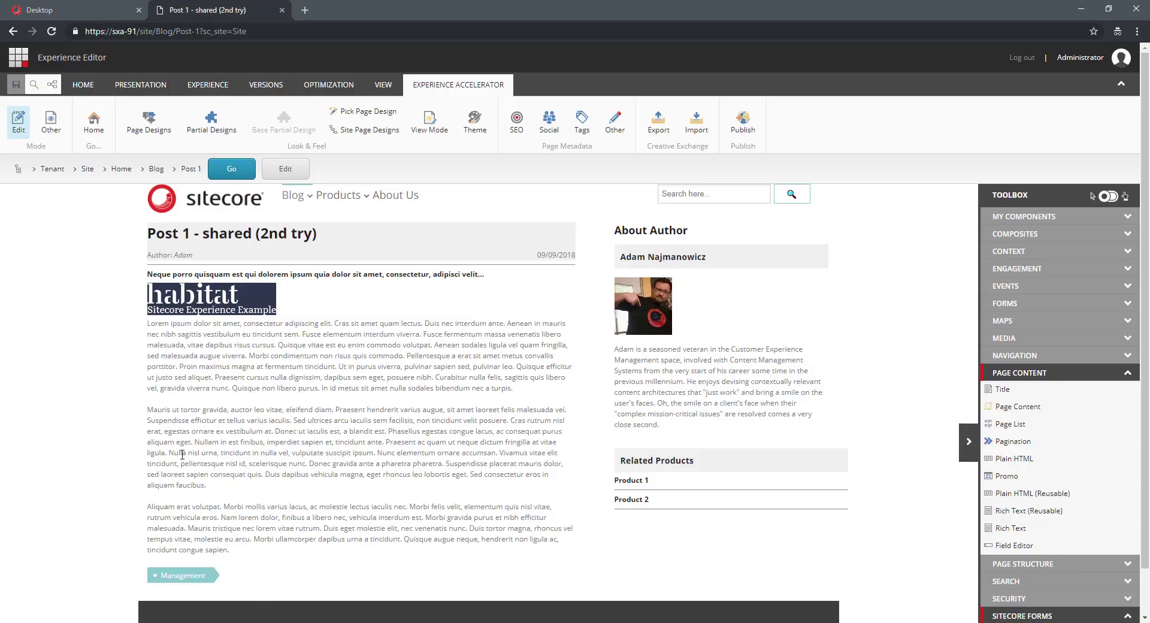
click(52, 31)
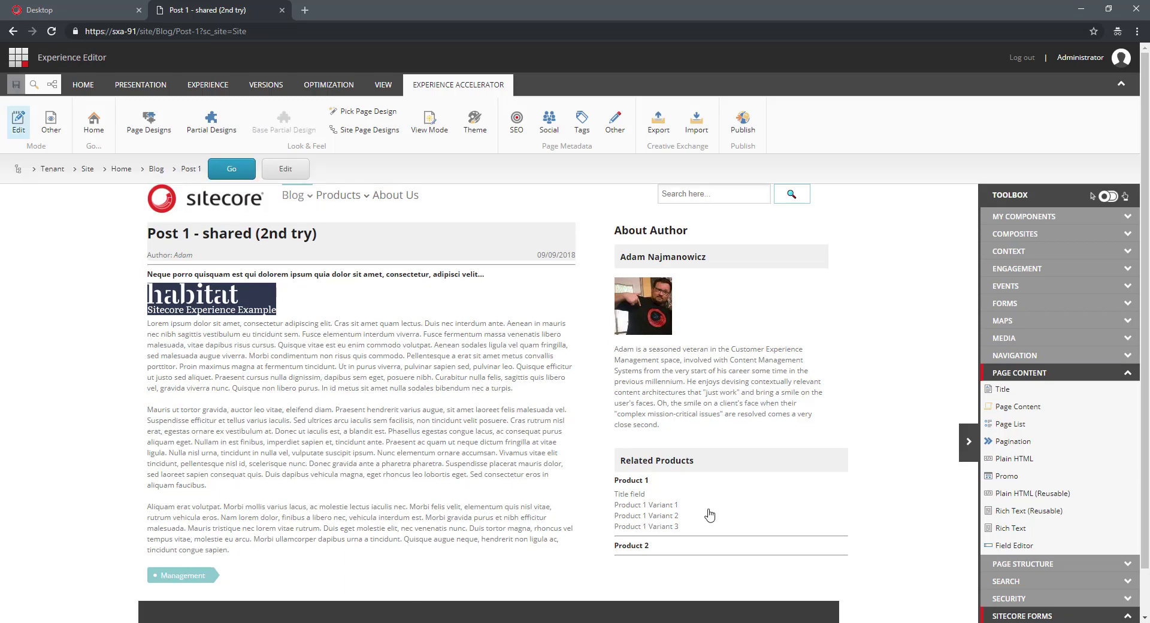
click(672, 505)
click(674, 515)
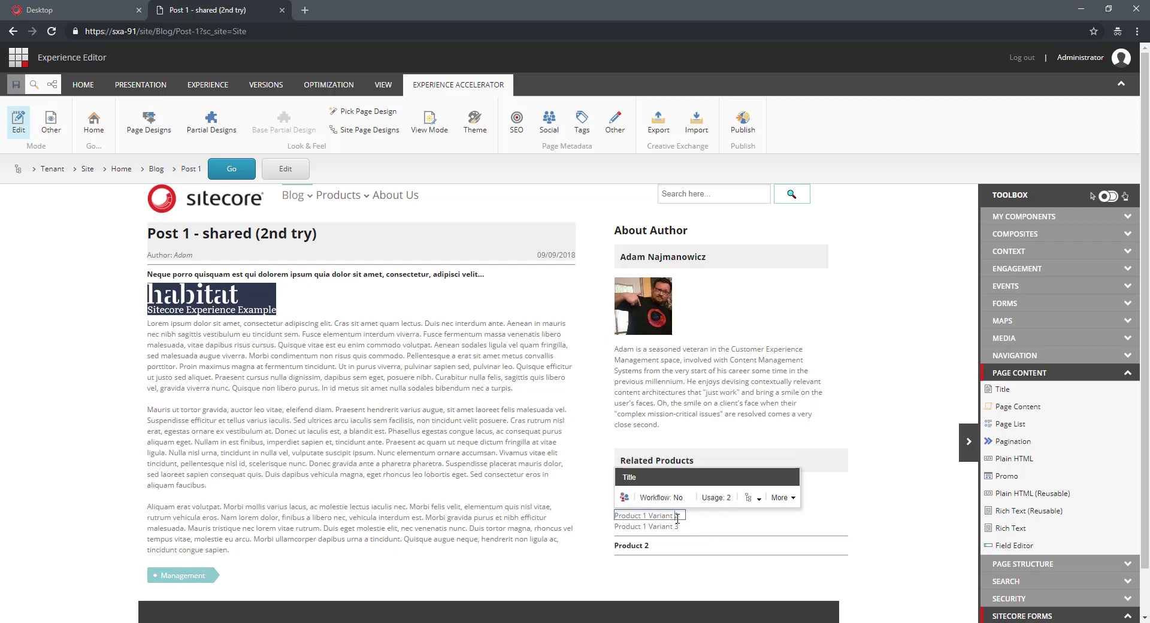
click(884, 513)
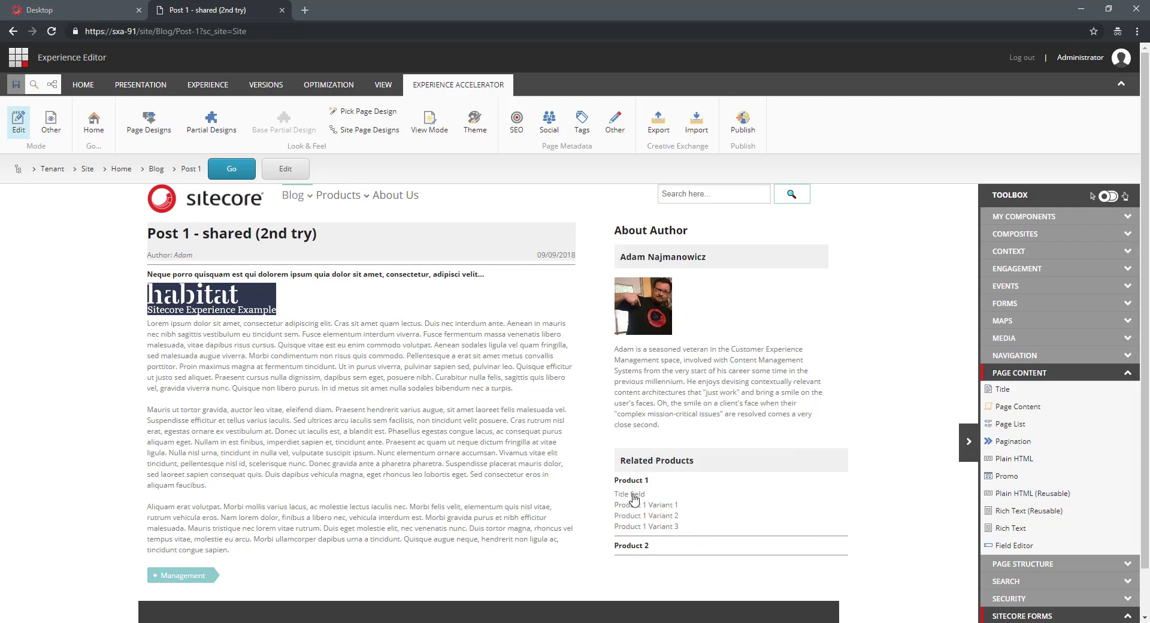
Compare the child items of Product 1 in the content tree with the query of the Query item
click(97, 9)
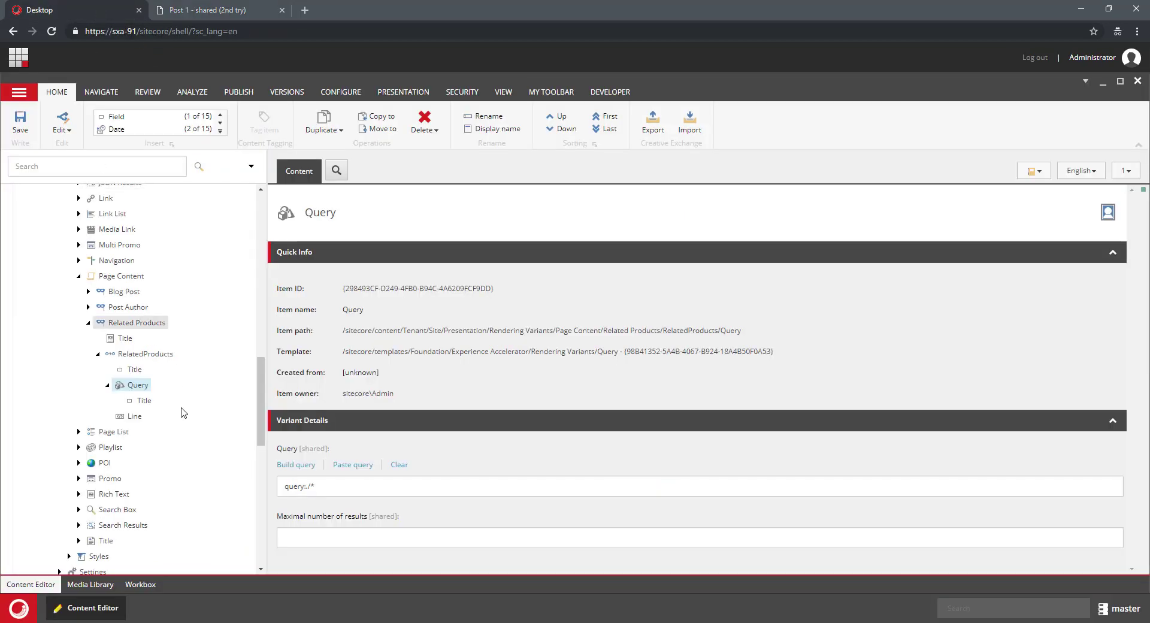
scroll(192, 315, up, 3)
scroll(193, 314, up, 4)
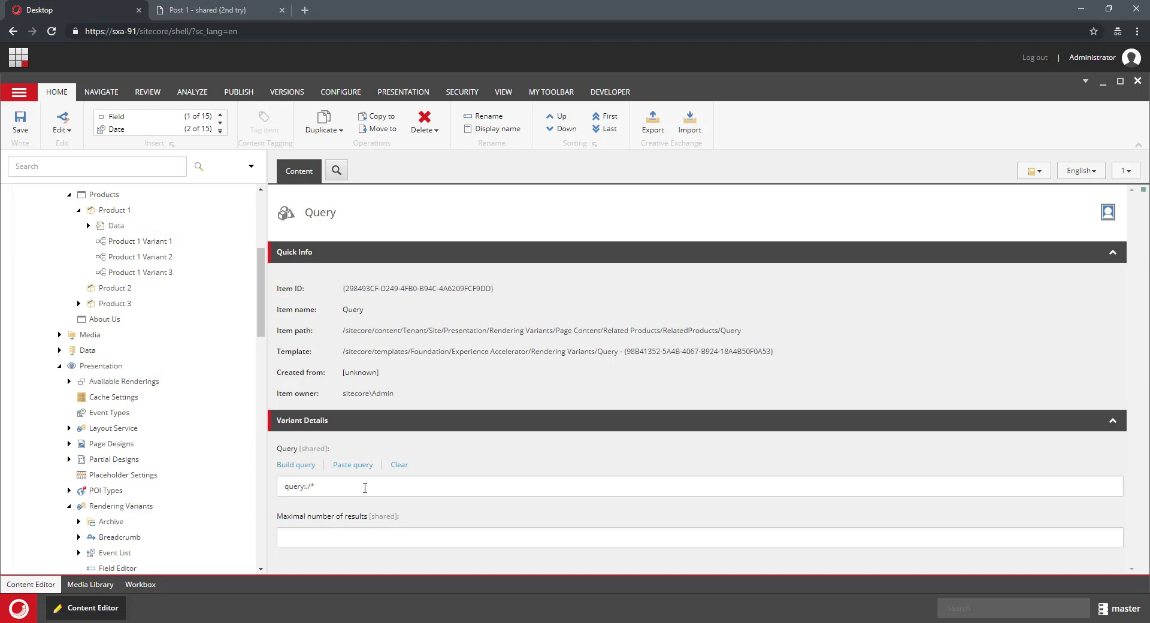
click(365, 488)
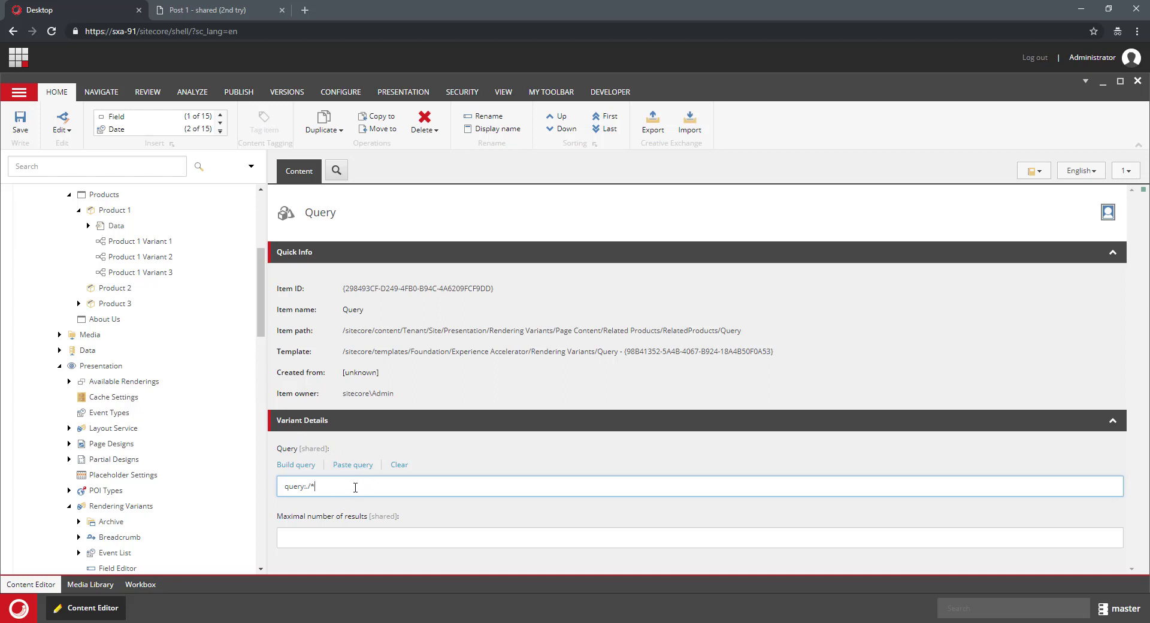
drag(351, 487, 277, 489)
click(406, 488)
Search the content tree for "Children" and copy the query of the Children item under the Showcase site's Item Queries
click(104, 170)
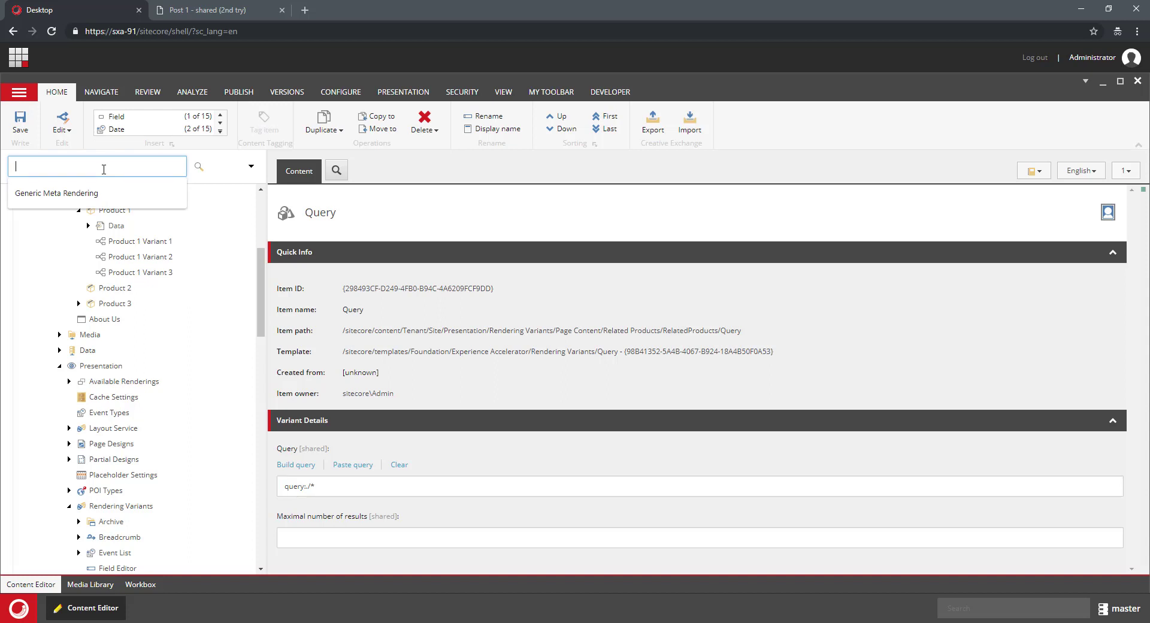
text(Chil)
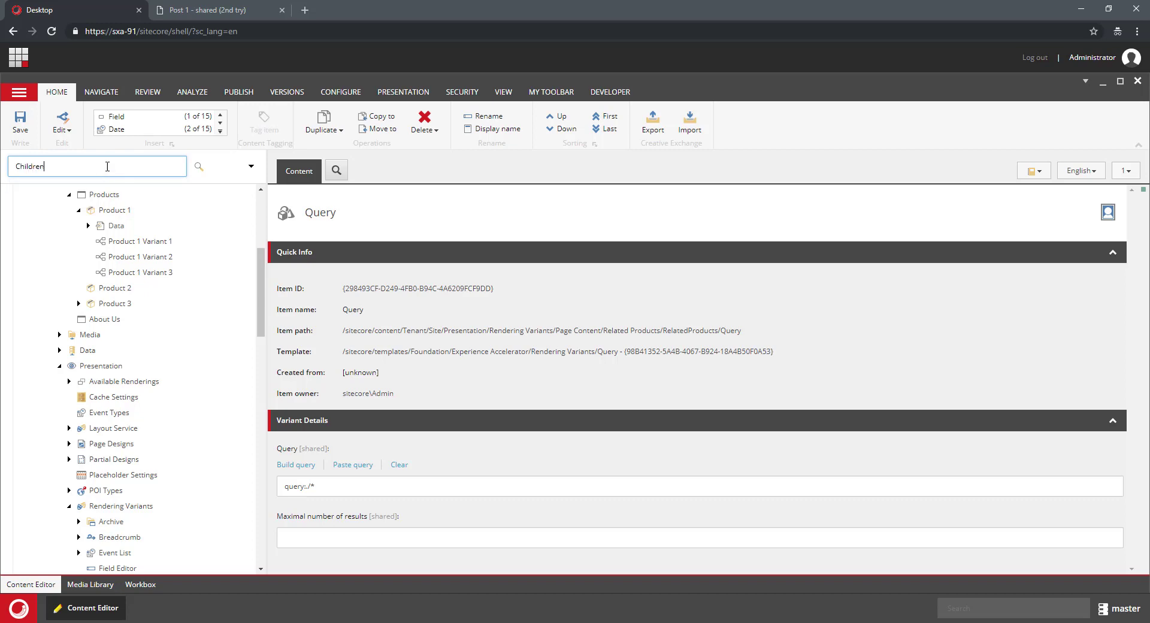
text(dren)
key(Return)
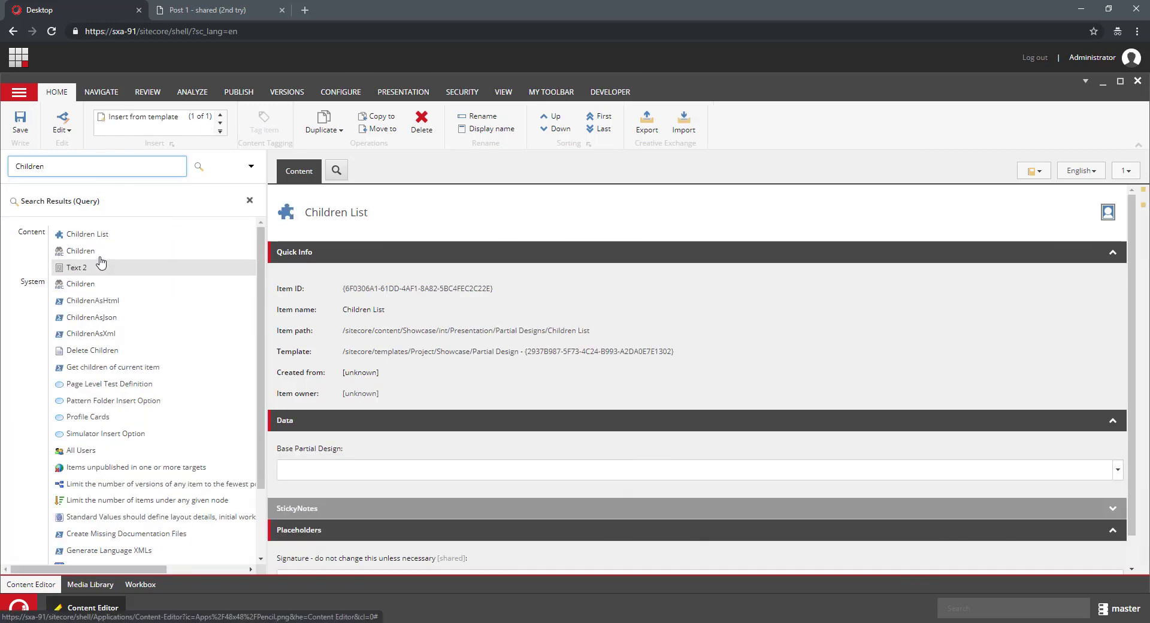
click(90, 251)
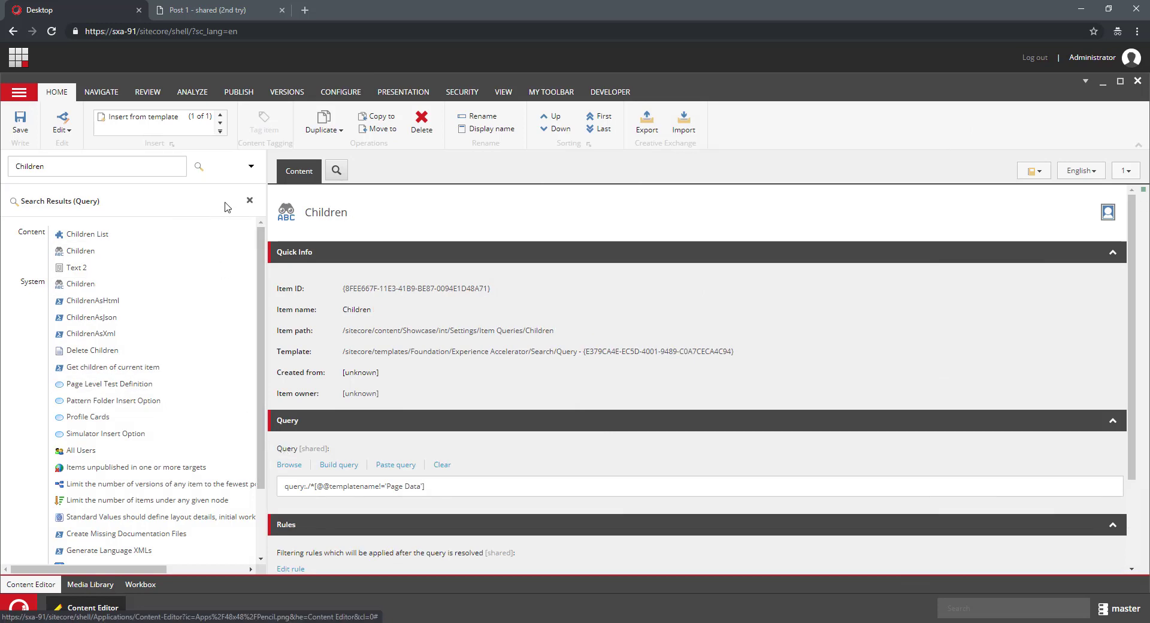
click(250, 200)
scroll(150, 372, down, 1)
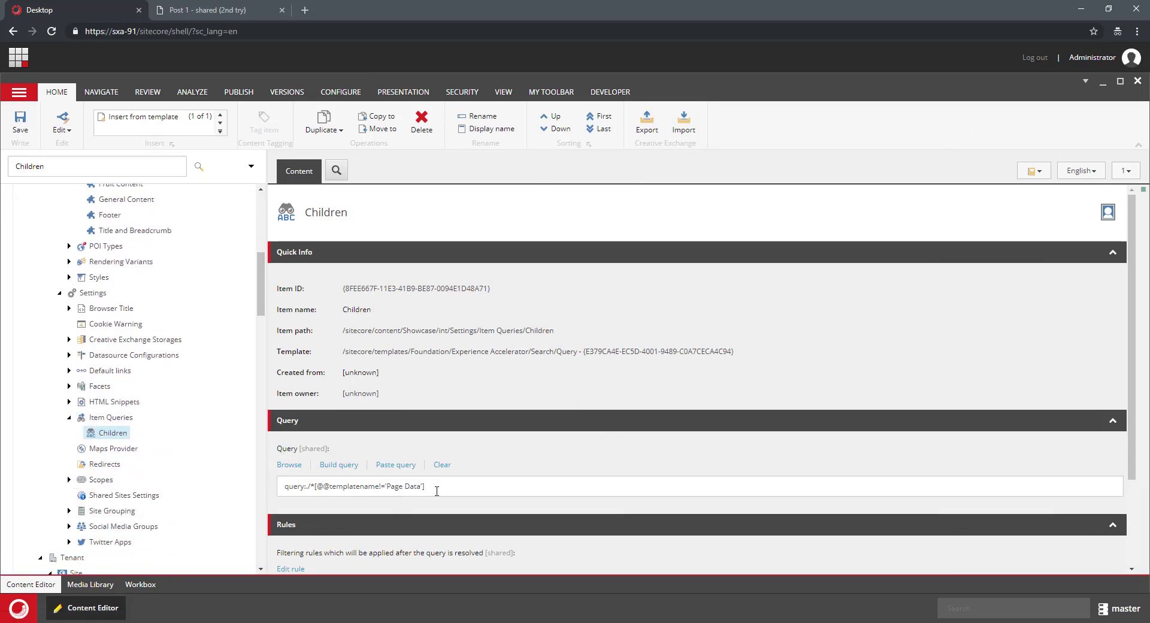
drag(437, 492, 225, 501)
key(ctrl+c)
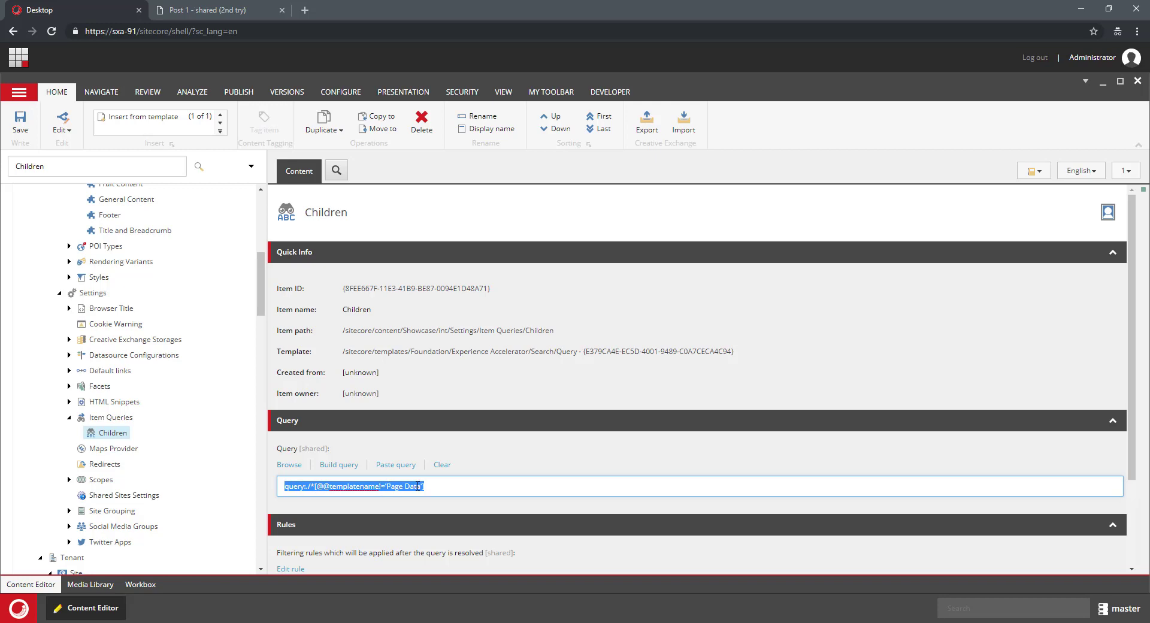
scroll(190, 299, up, 5)
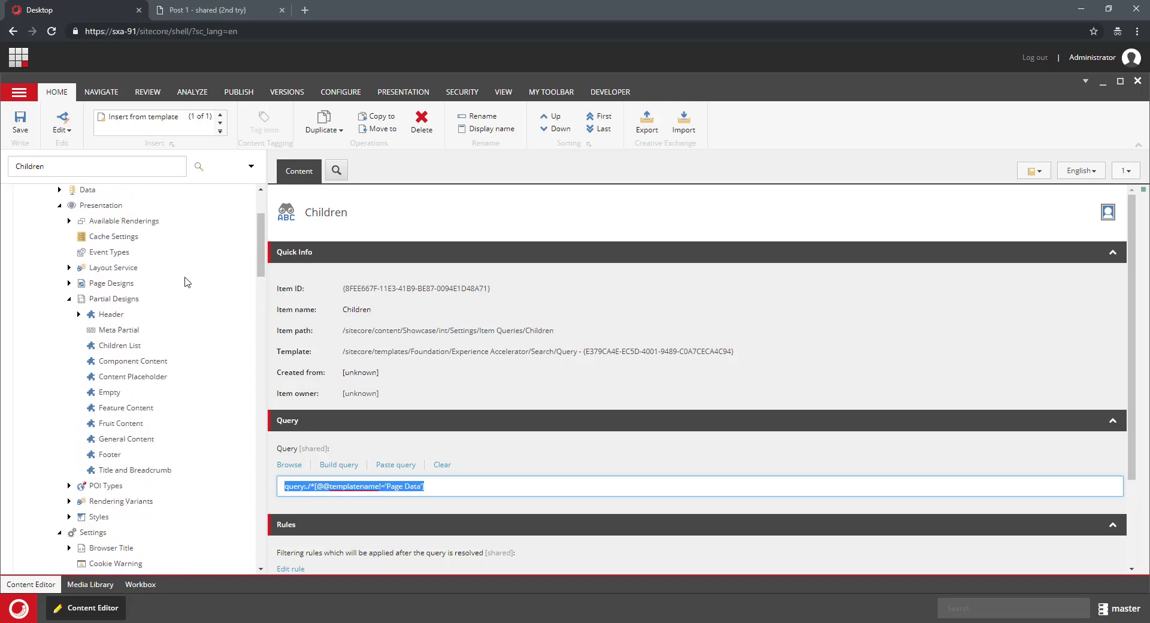
scroll(191, 292, up, 1)
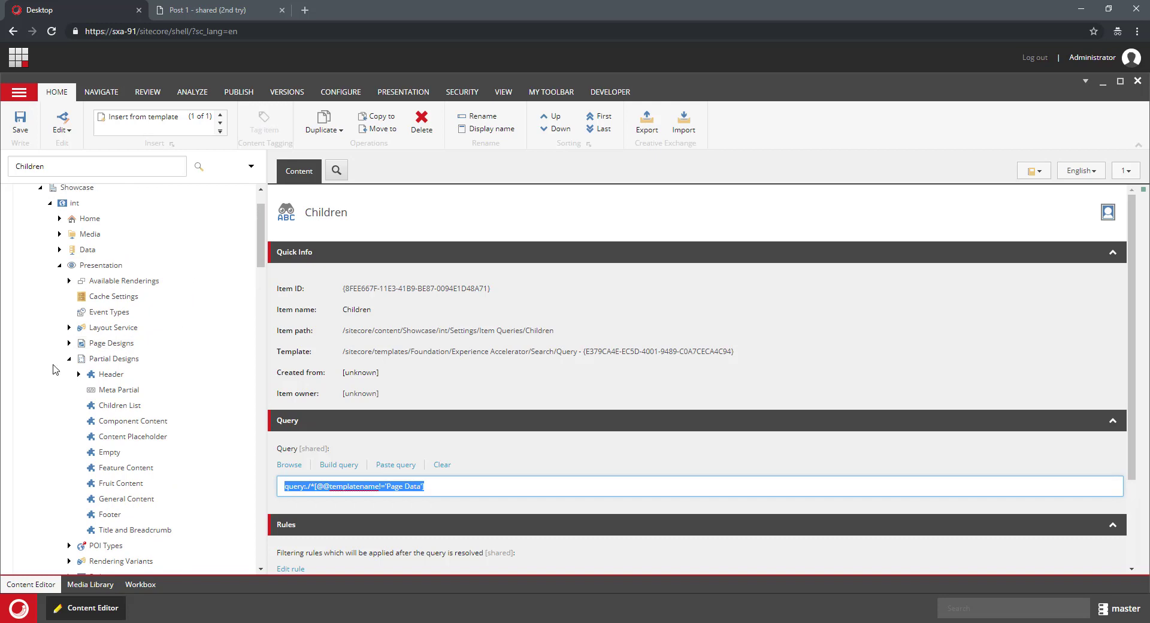
scroll(46, 252, up, 1)
click(59, 278)
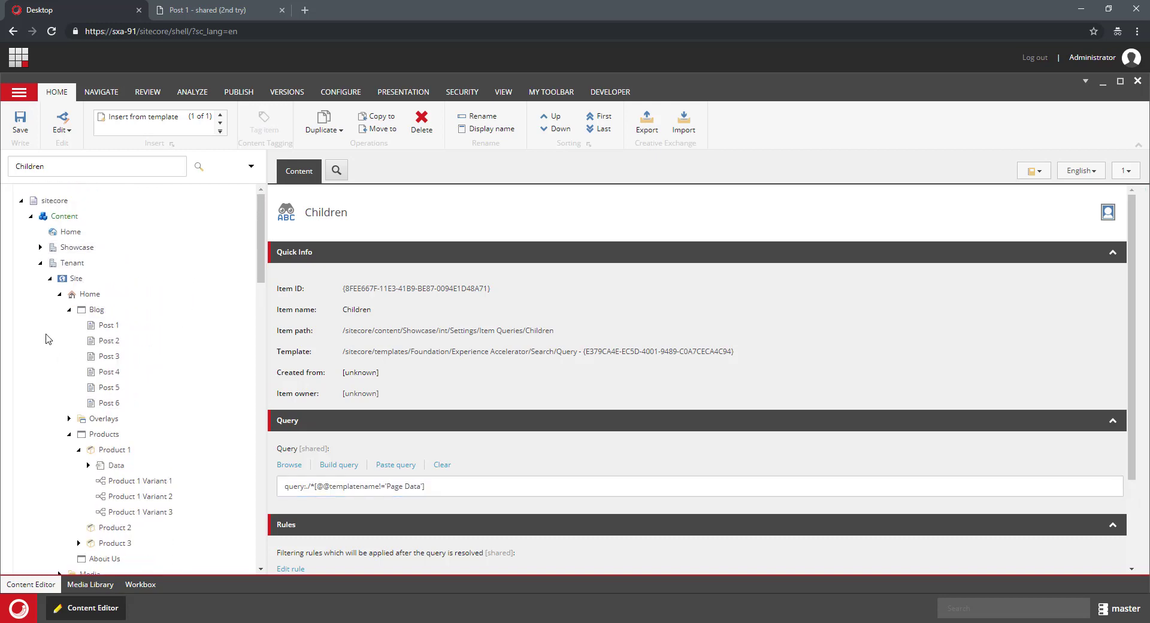
scroll(128, 329, down, 4)
scroll(169, 428, down, 7)
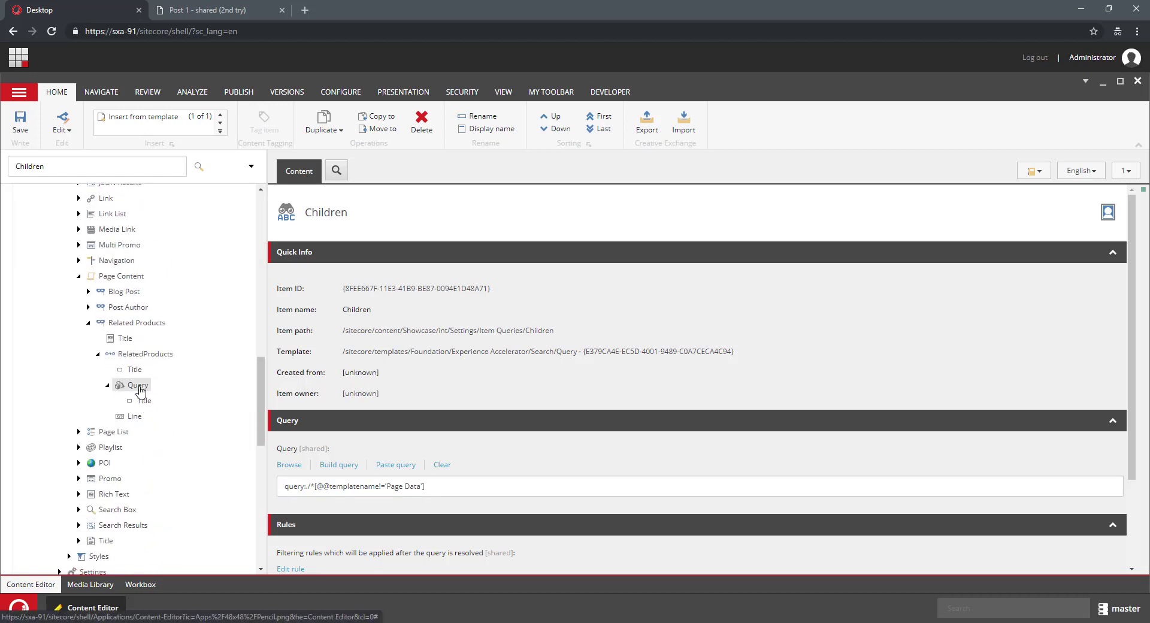
click(137, 384)
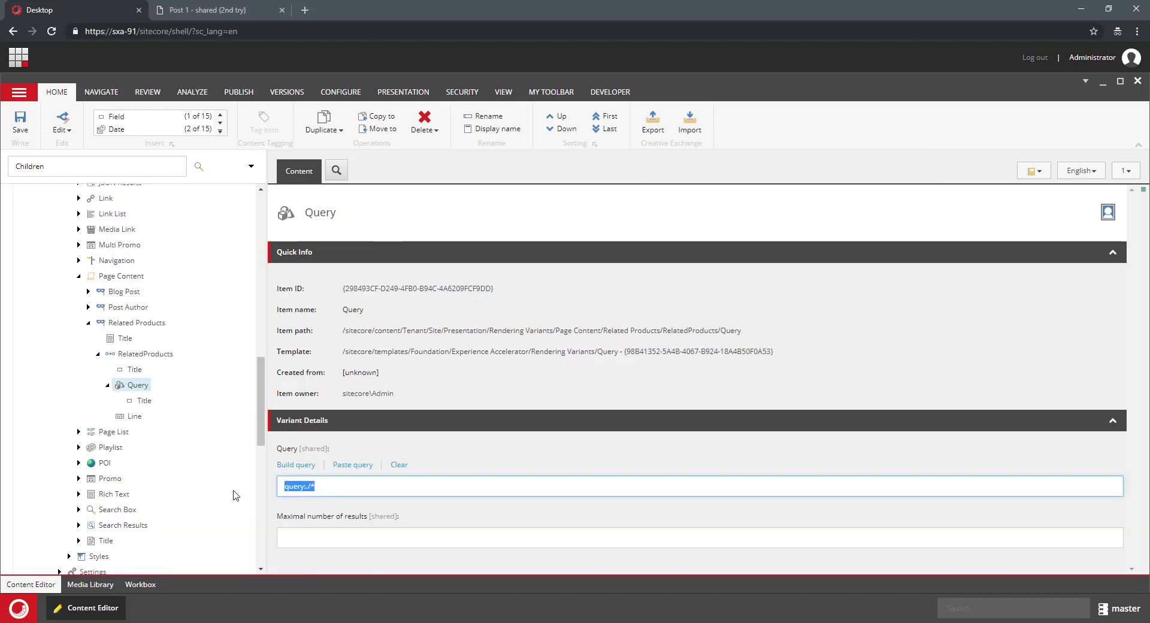
key(ctrl+v)
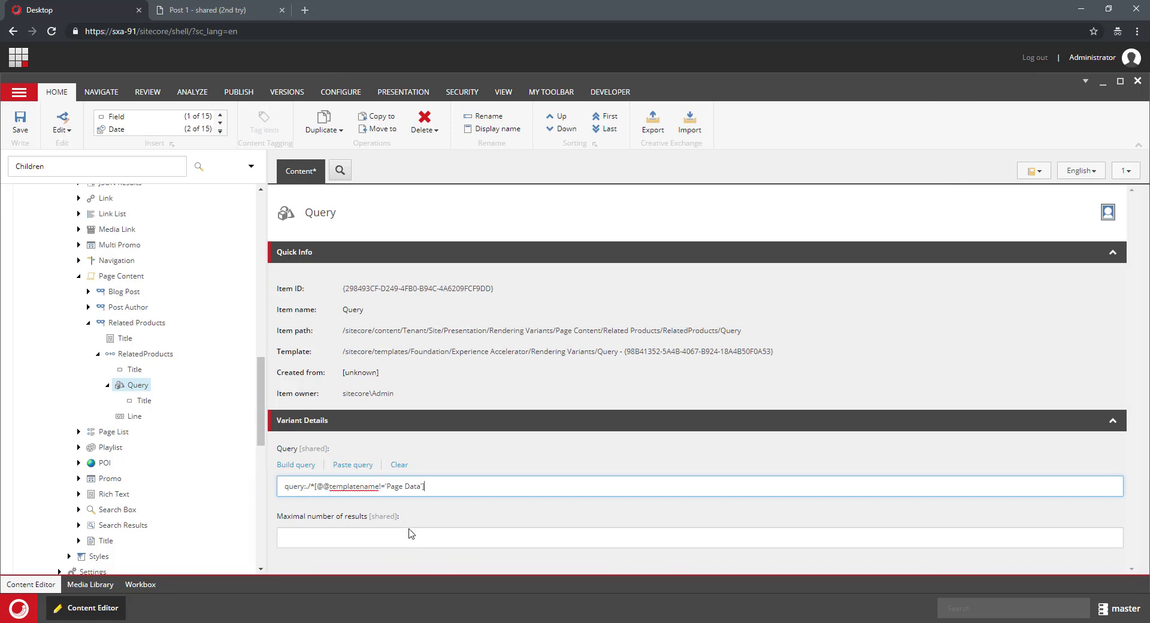
click(18, 123)
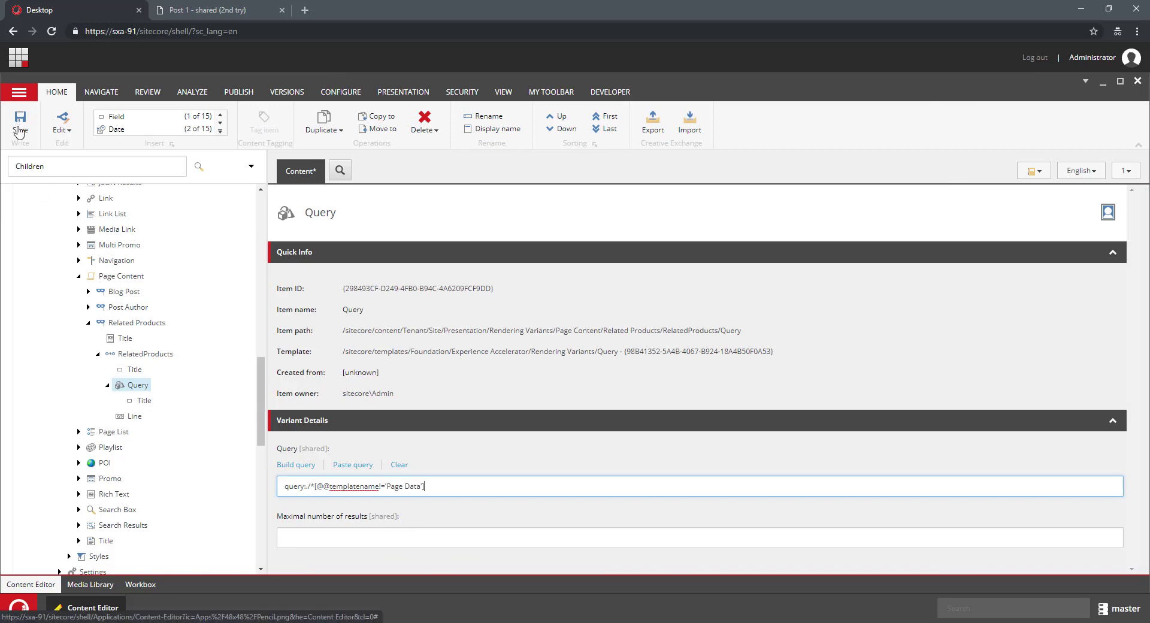
Reload the Post 1 page to check that Related Products lists only the product variants
click(208, 14)
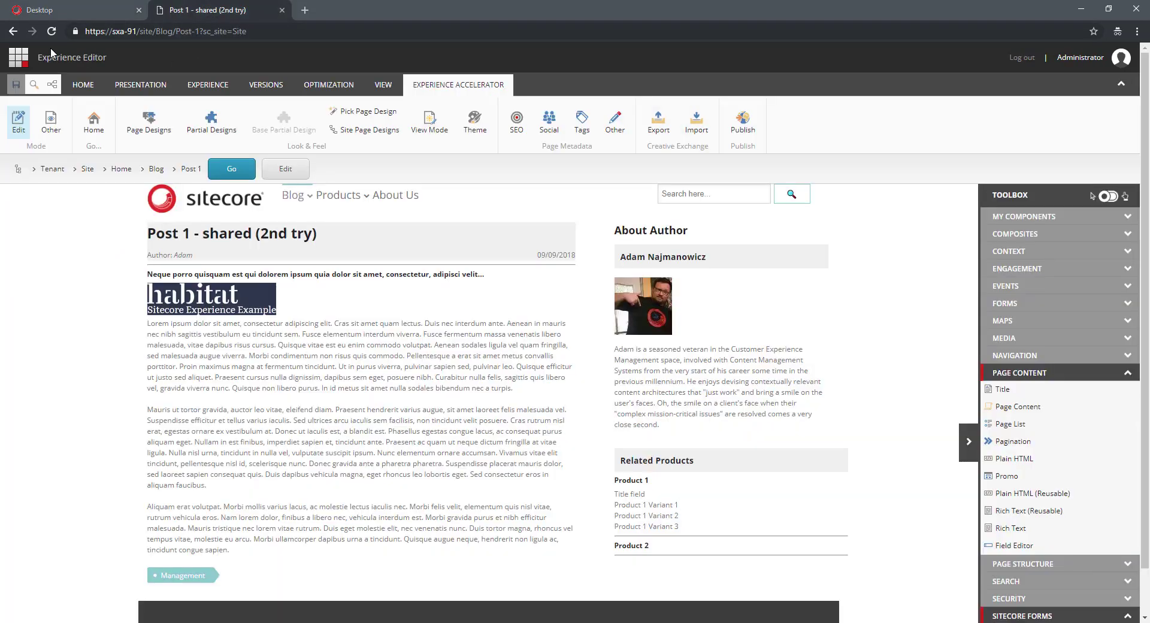
click(52, 32)
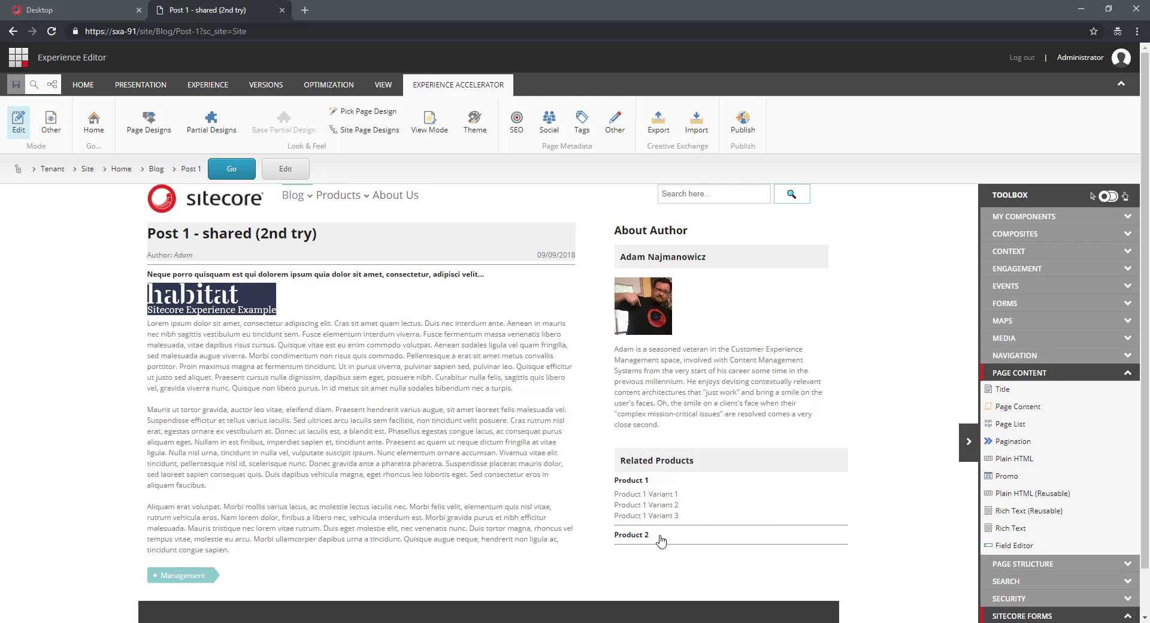
Open Post 2 and add a Page Content component below the author section, using the Related Products variant
mouse_move(296, 196)
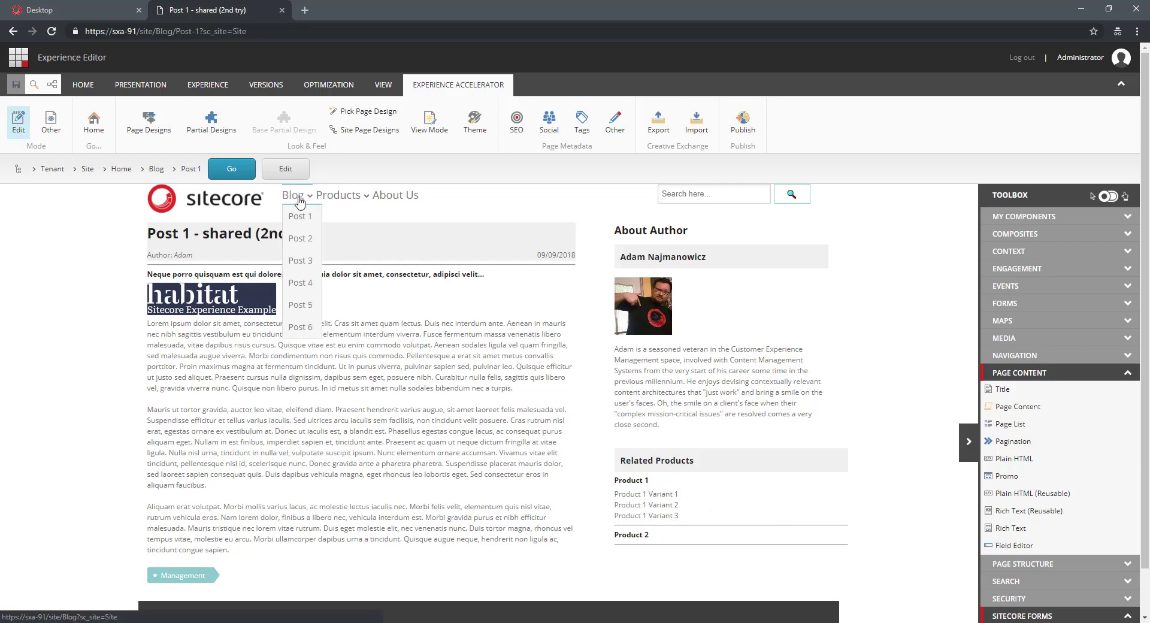
click(300, 239)
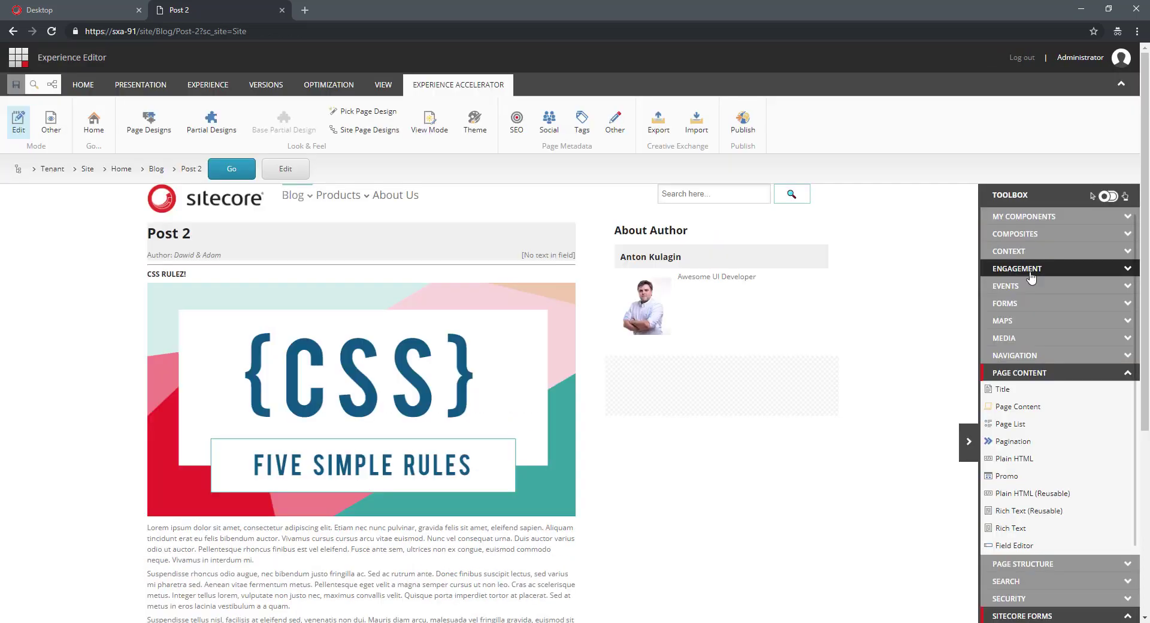
drag(1021, 407, 740, 393)
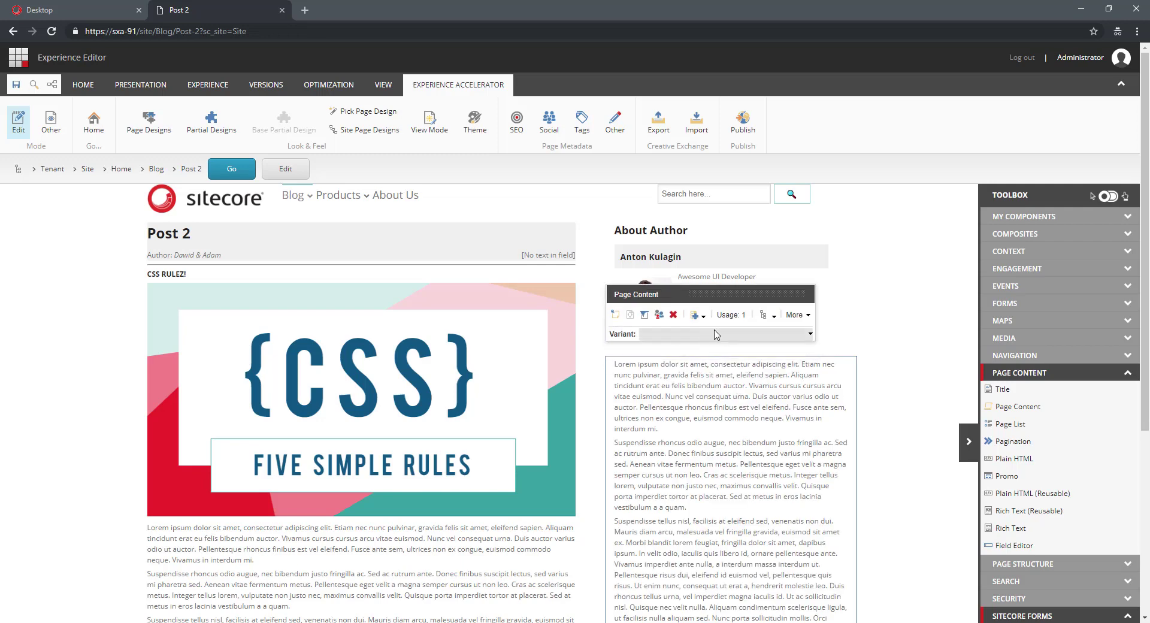
click(707, 334)
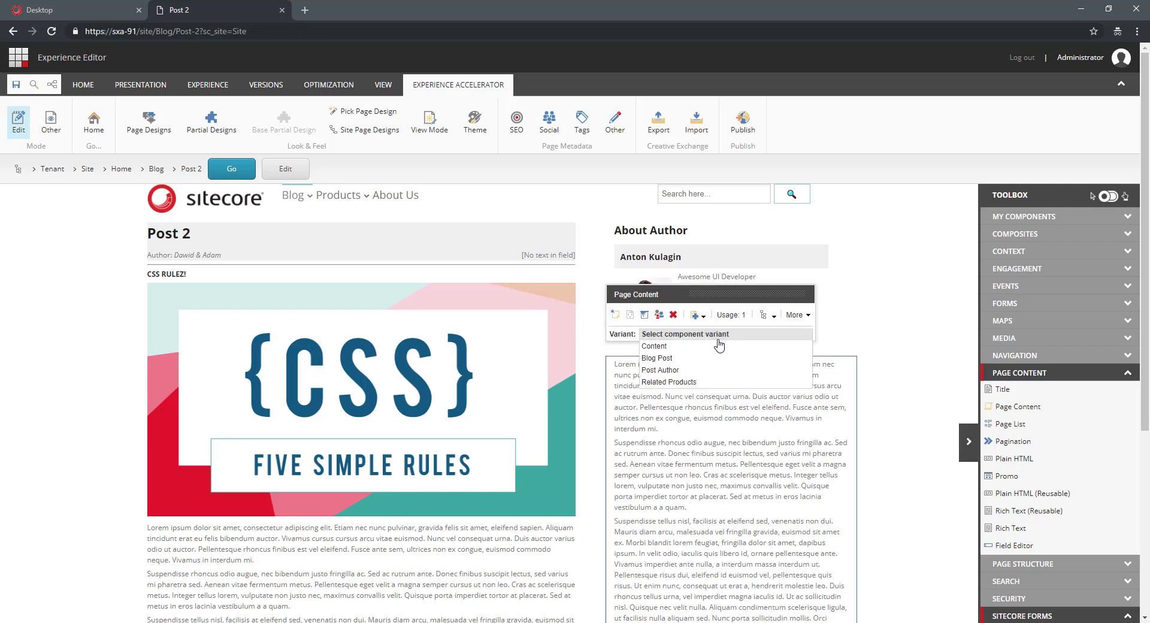
click(694, 382)
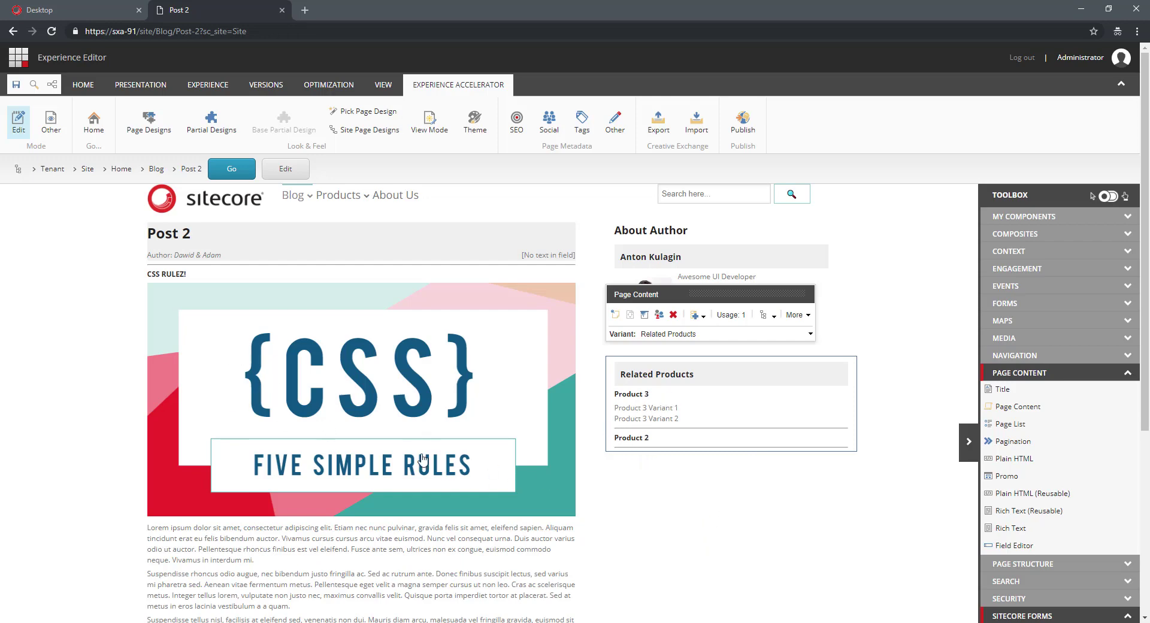
Remove the Page Content component from Post 2, save the page and return to Post 1
click(679, 338)
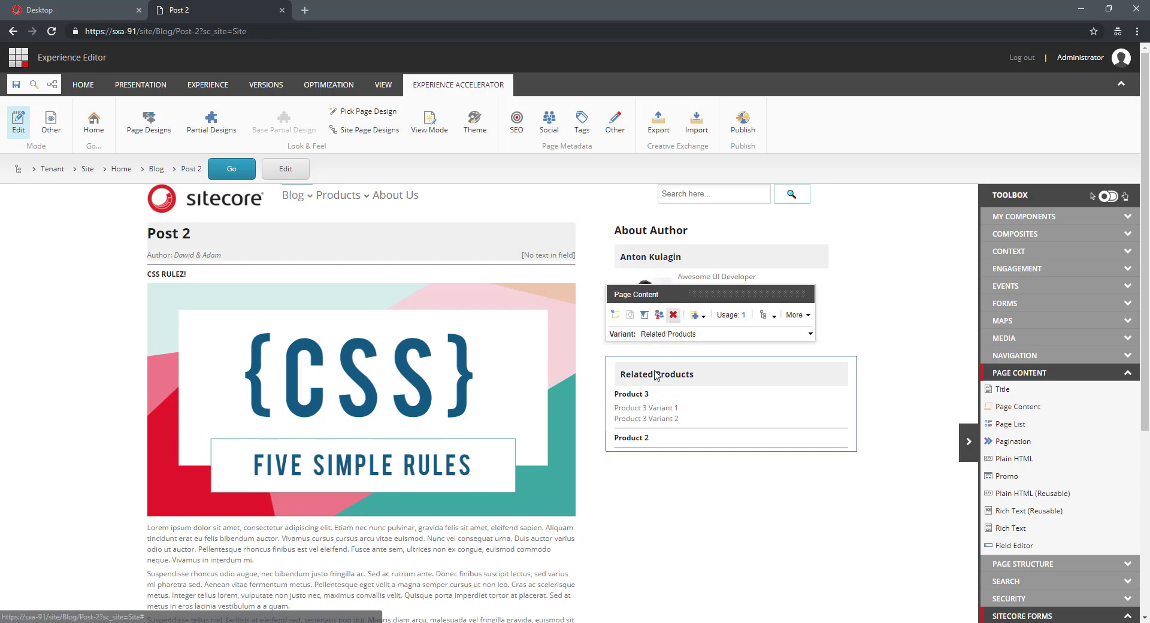
click(16, 88)
mouse_move(302, 204)
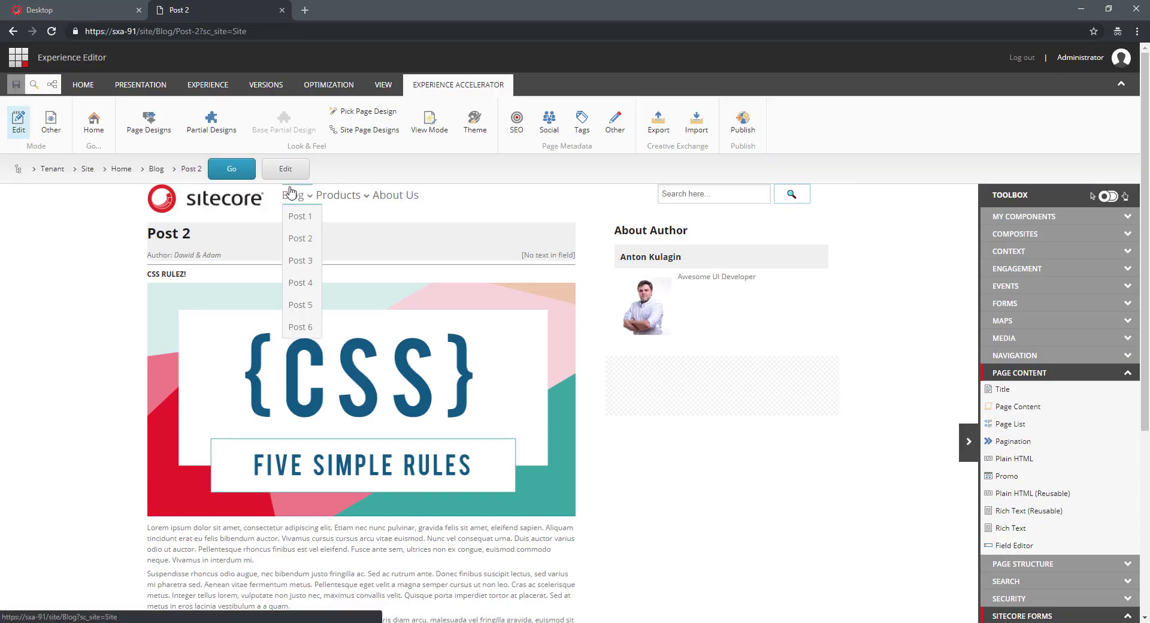
click(297, 216)
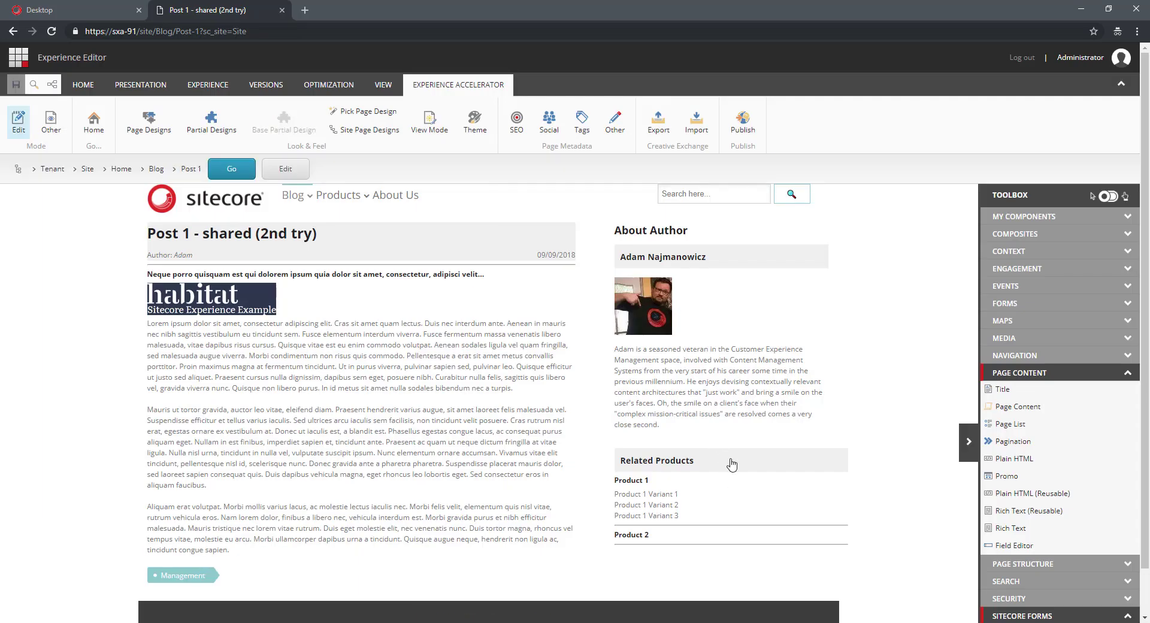
Remove the Related Products component from below the author section of Post 1
click(732, 463)
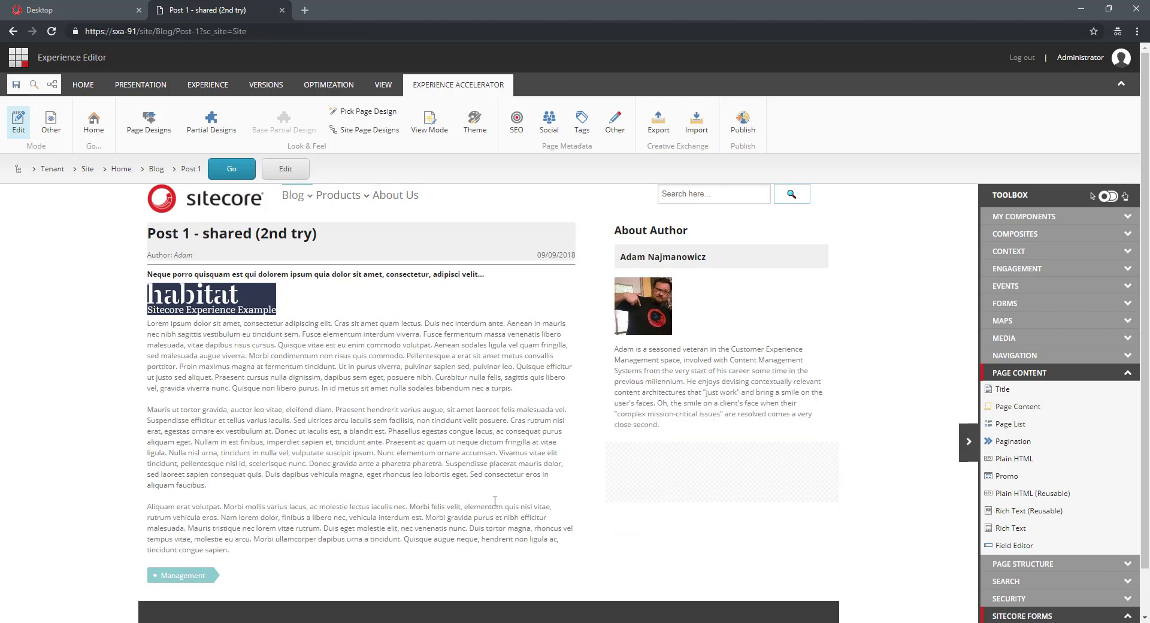
click(101, 15)
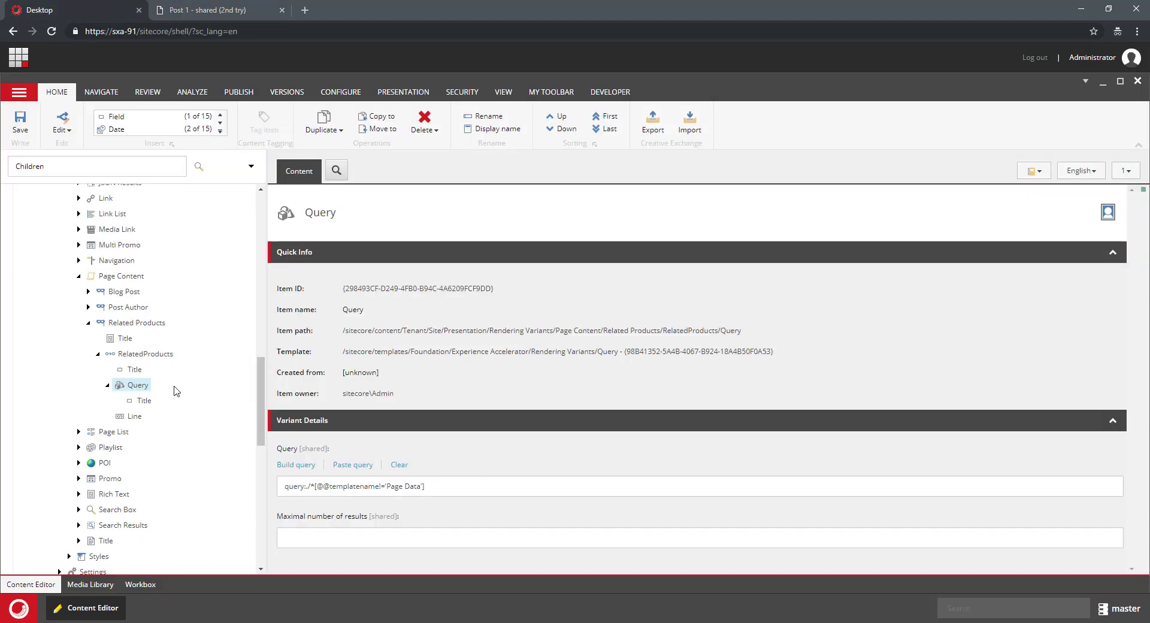
key(ctrl+Tab)
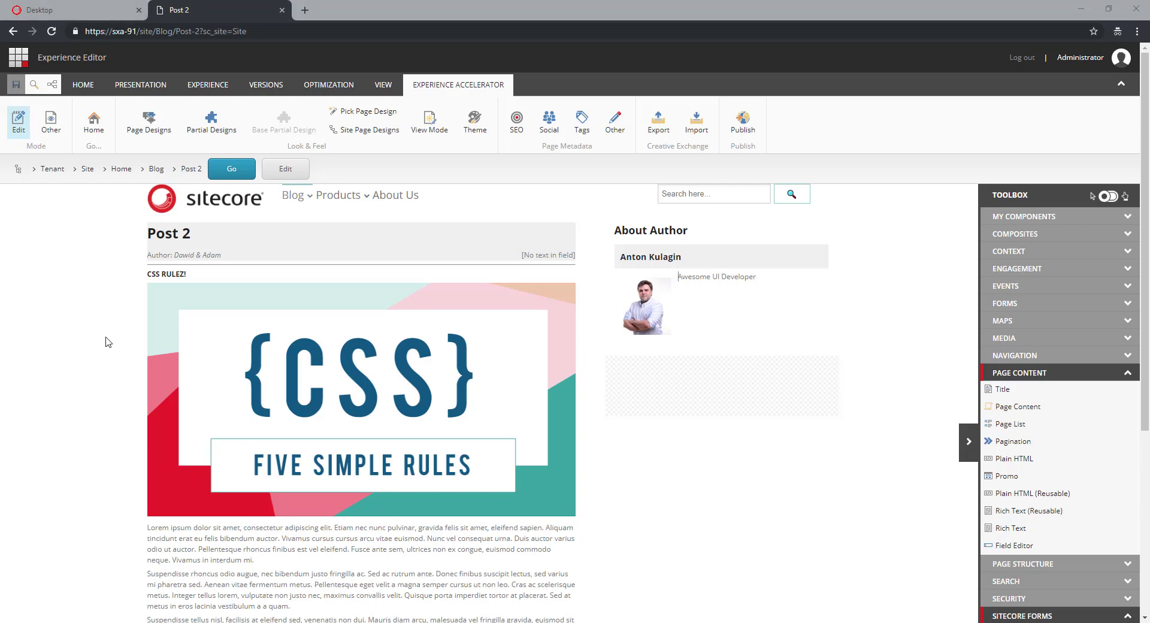
Review Post 2's content down to its tags and return to Post 1
scroll(107, 339, down, 2)
scroll(109, 341, down, 1)
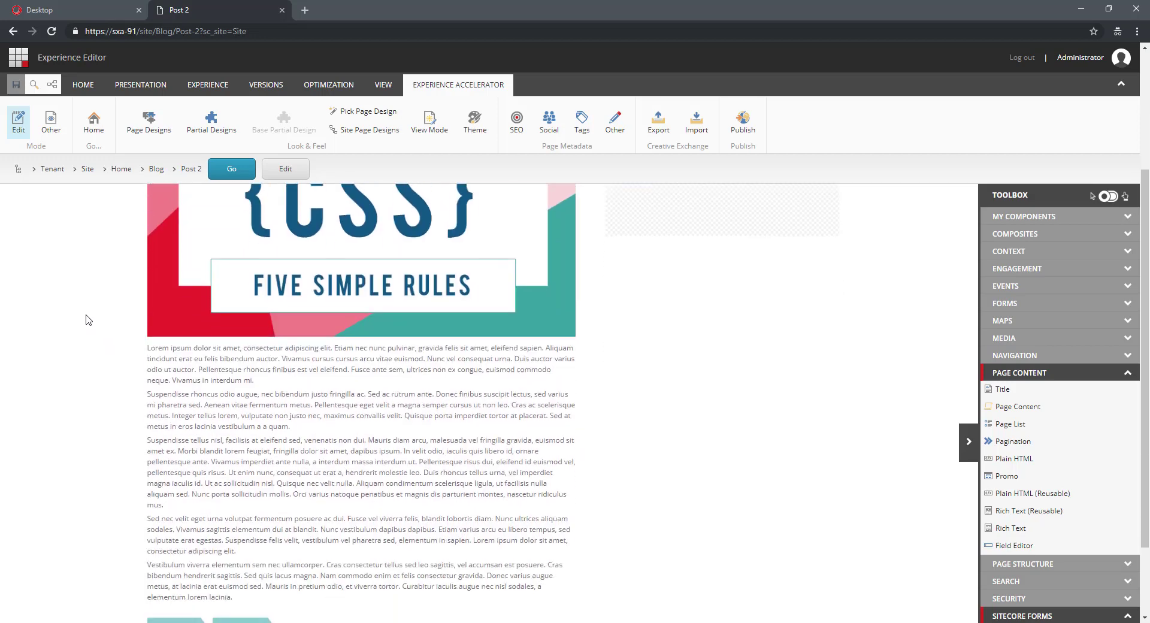
scroll(88, 320, down, 2)
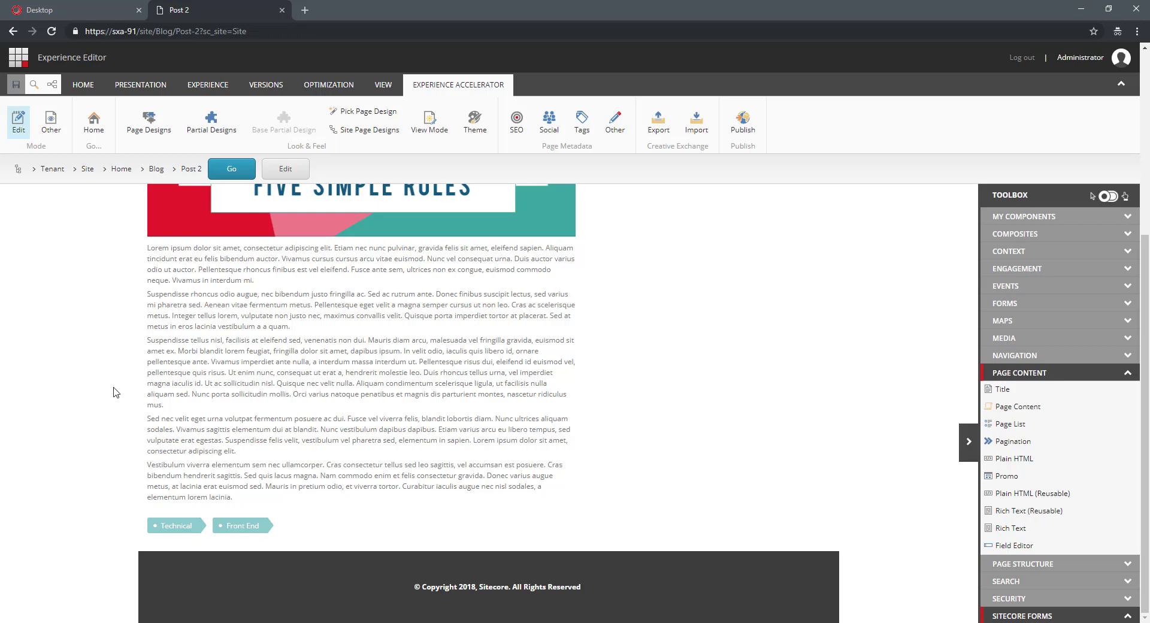
scroll(114, 390, up, 4)
scroll(118, 394, up, 1)
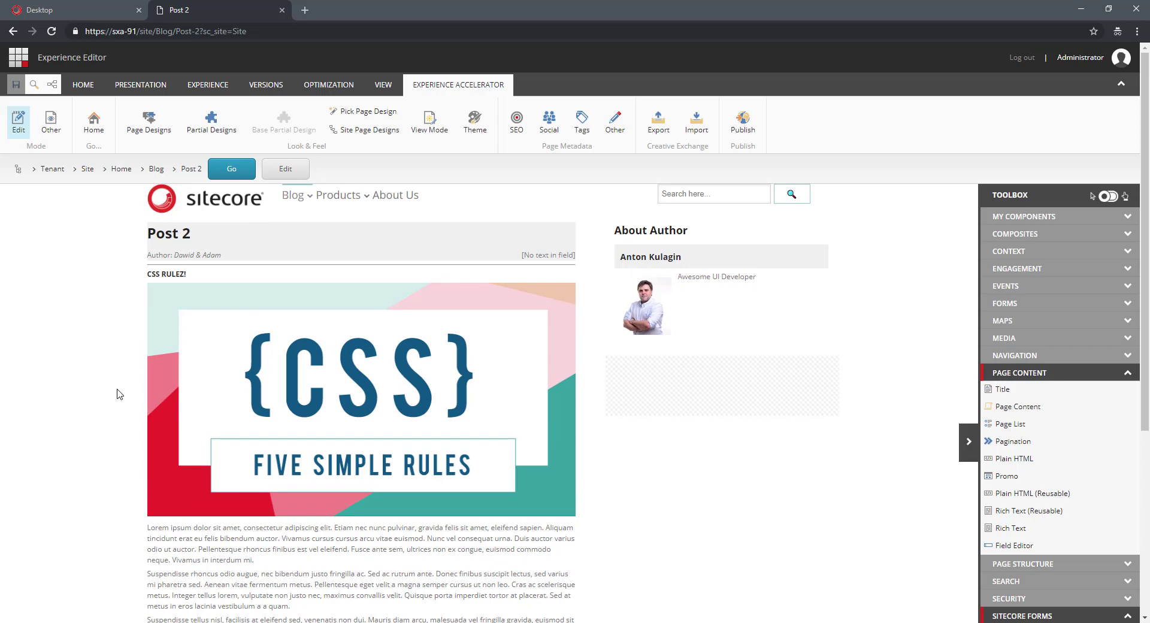
mouse_move(302, 202)
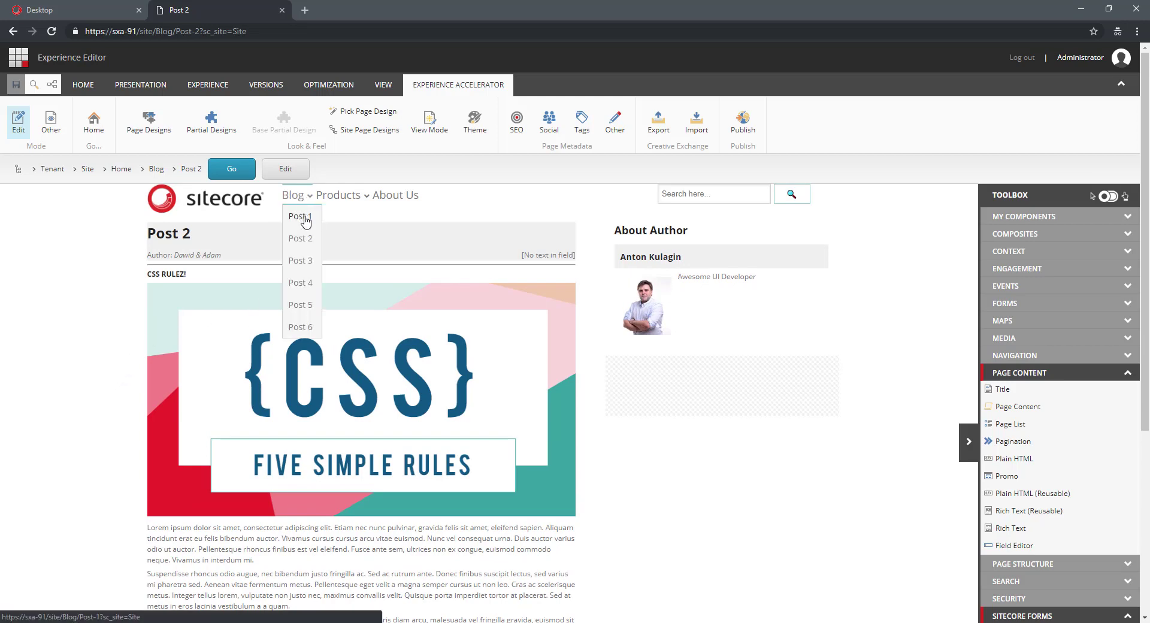
click(306, 219)
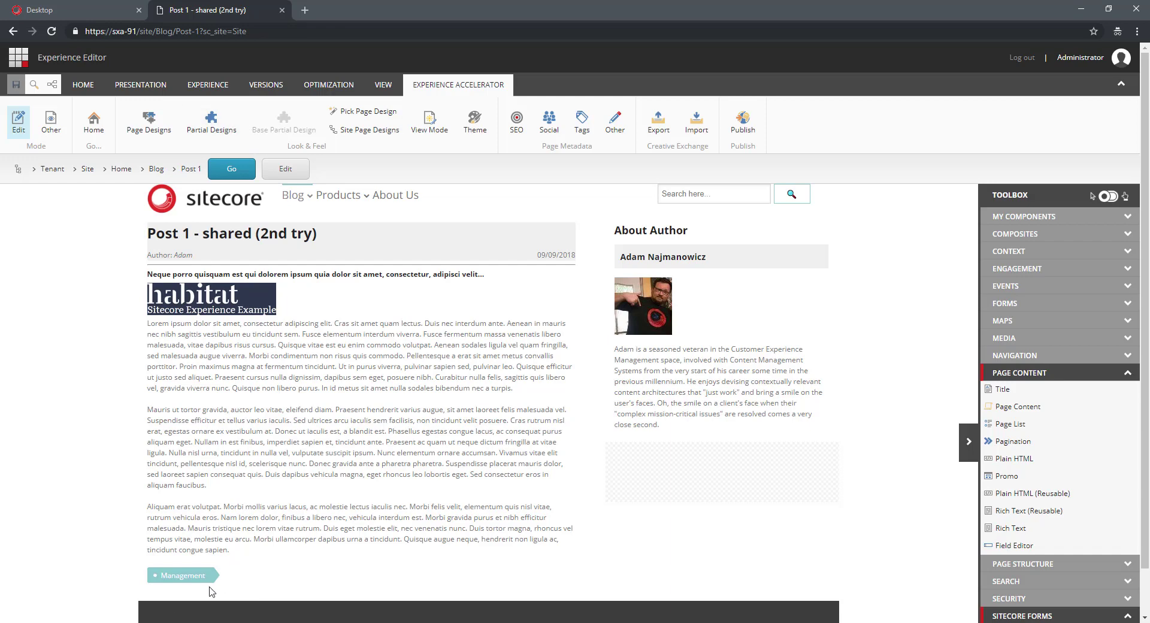
Switch to the Content Editor and view the Authors folder under the Site's Data item, including its content details
click(72, 12)
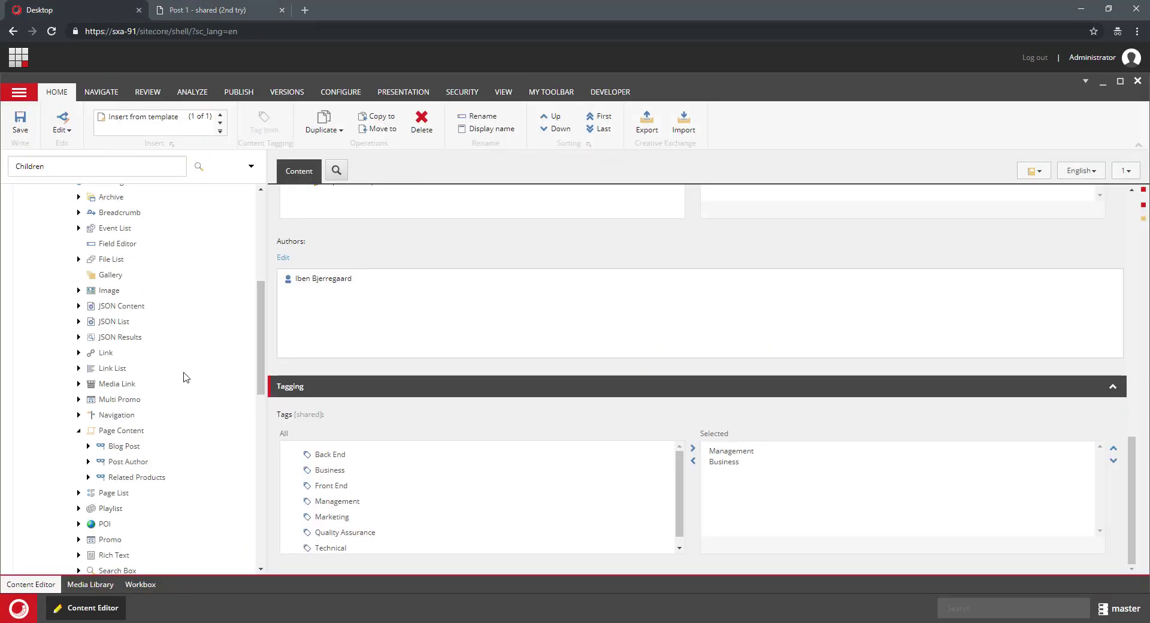
scroll(182, 377, up, 10)
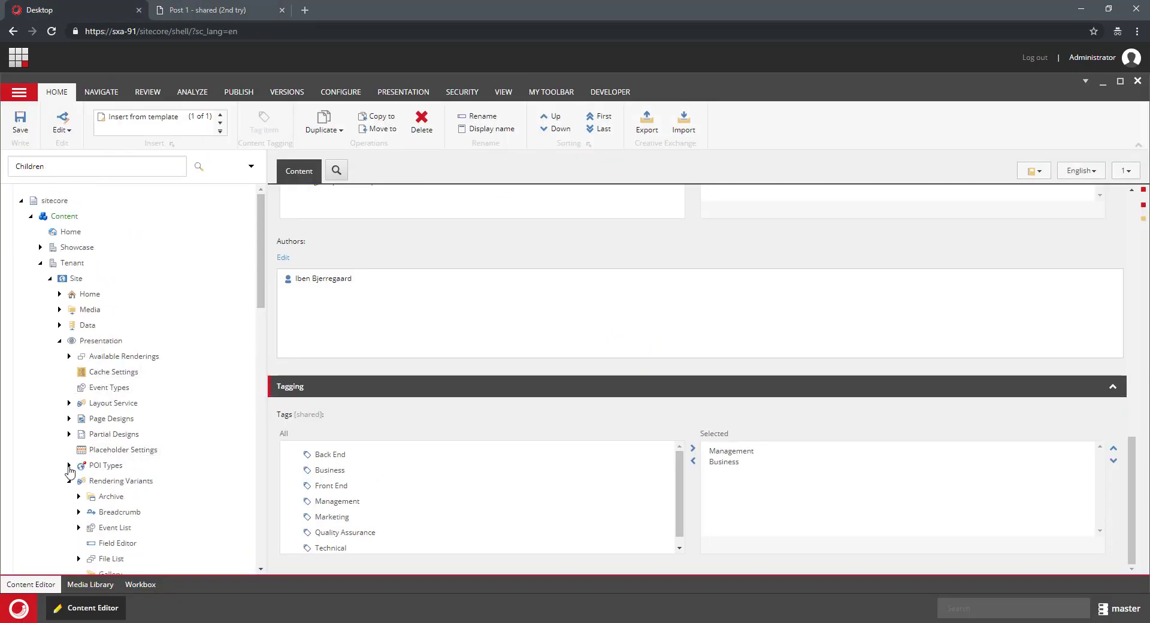
scroll(54, 455, down, 4)
scroll(35, 420, up, 3)
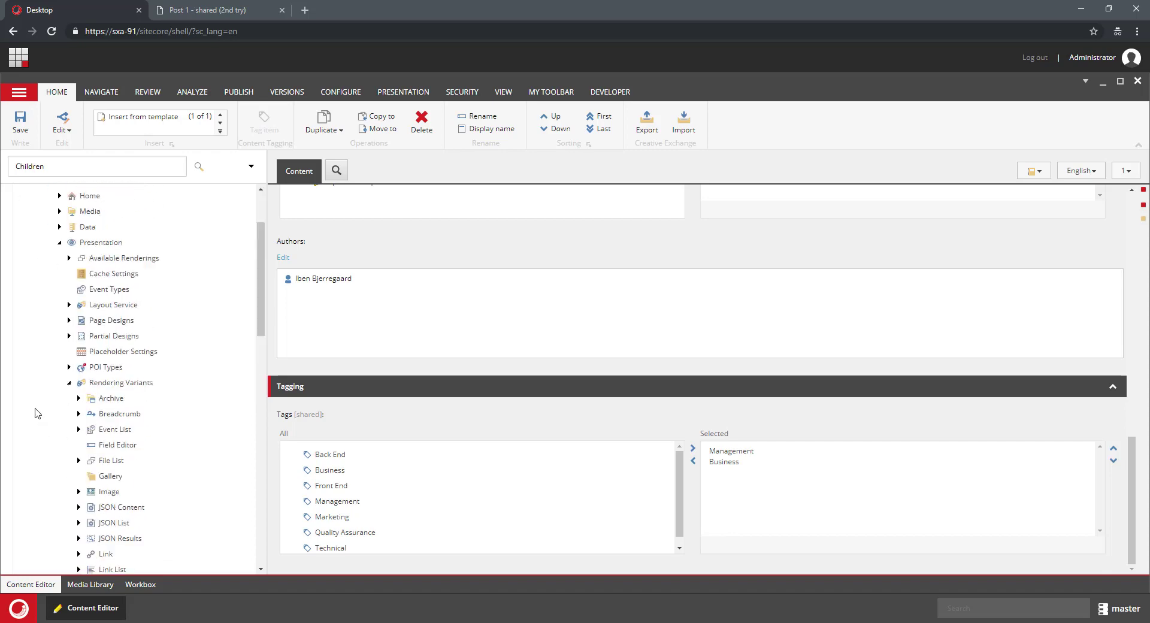
click(60, 265)
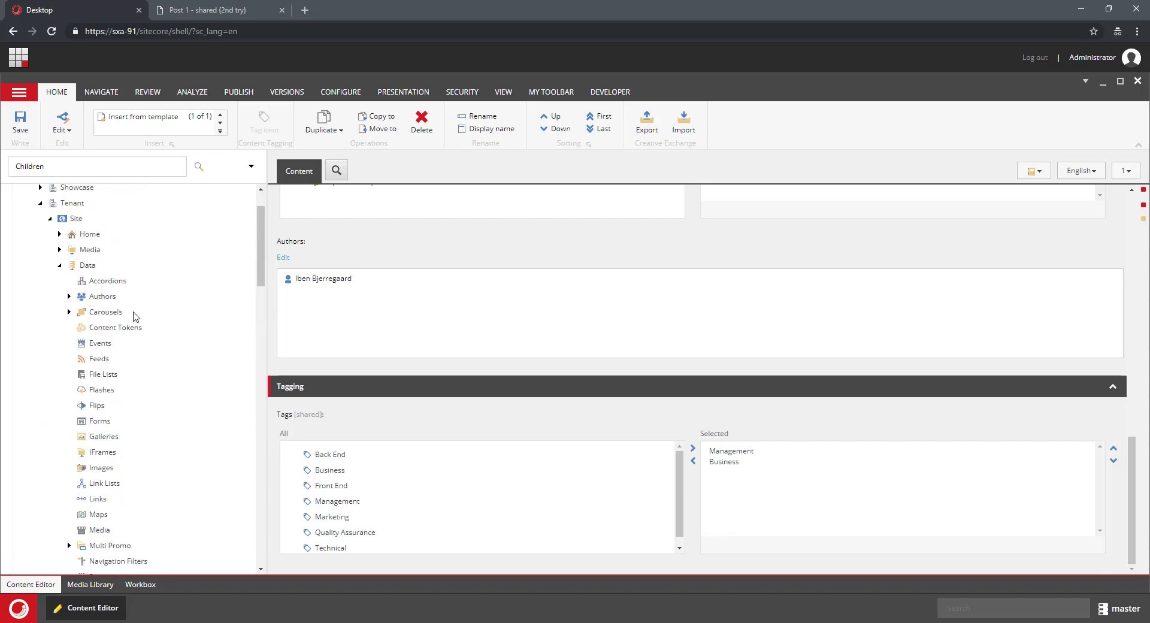
click(81, 298)
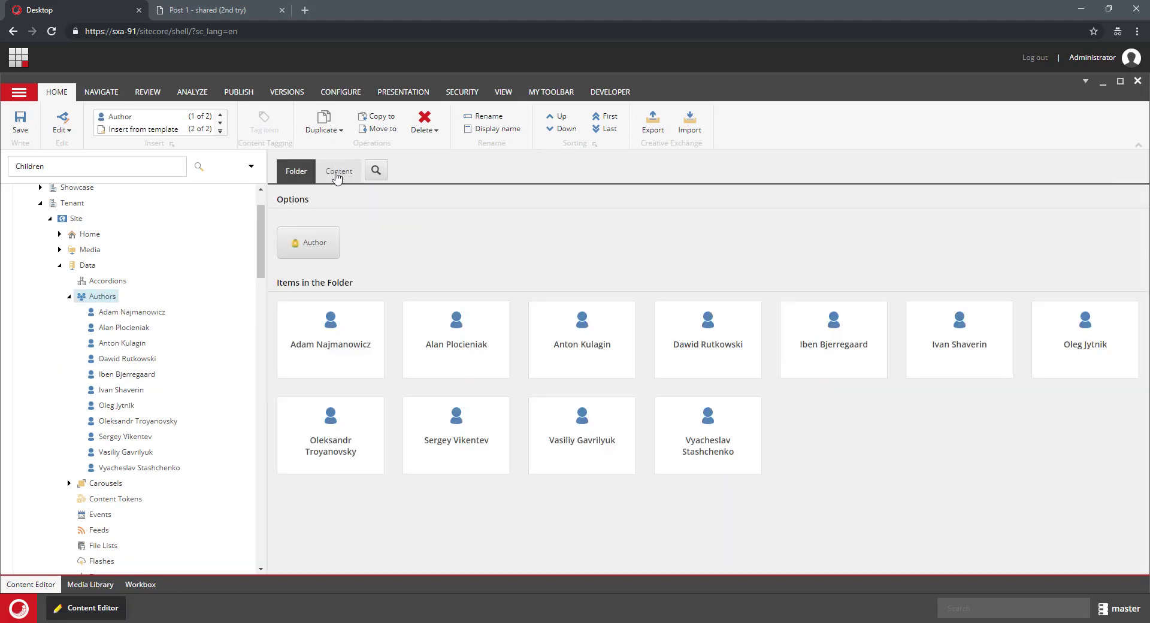
click(337, 174)
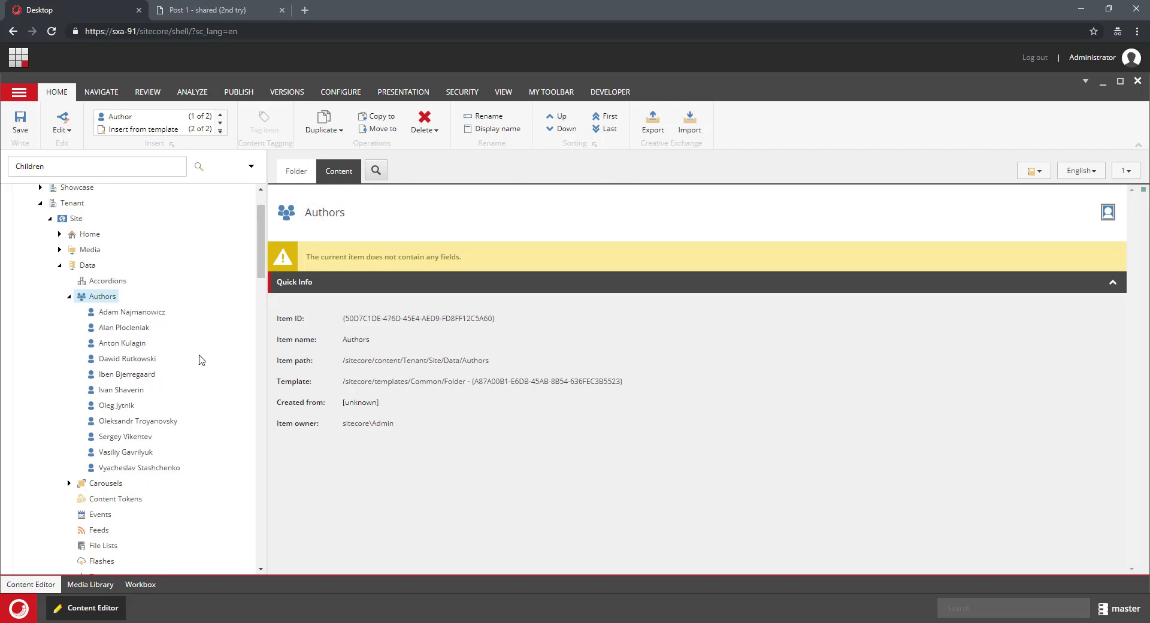
Open the Author template under Templates/Project/Tenant and examine its inherited templates down to _Taggable
scroll(170, 368, down, 1)
scroll(174, 384, down, 20)
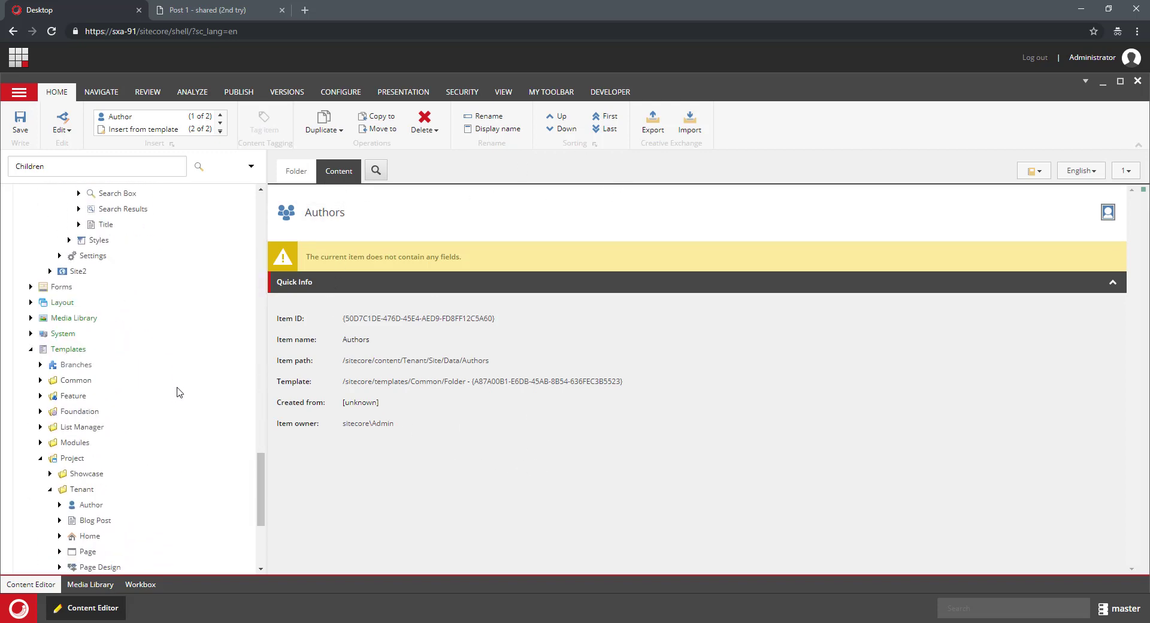
scroll(177, 392, down, 1)
click(91, 385)
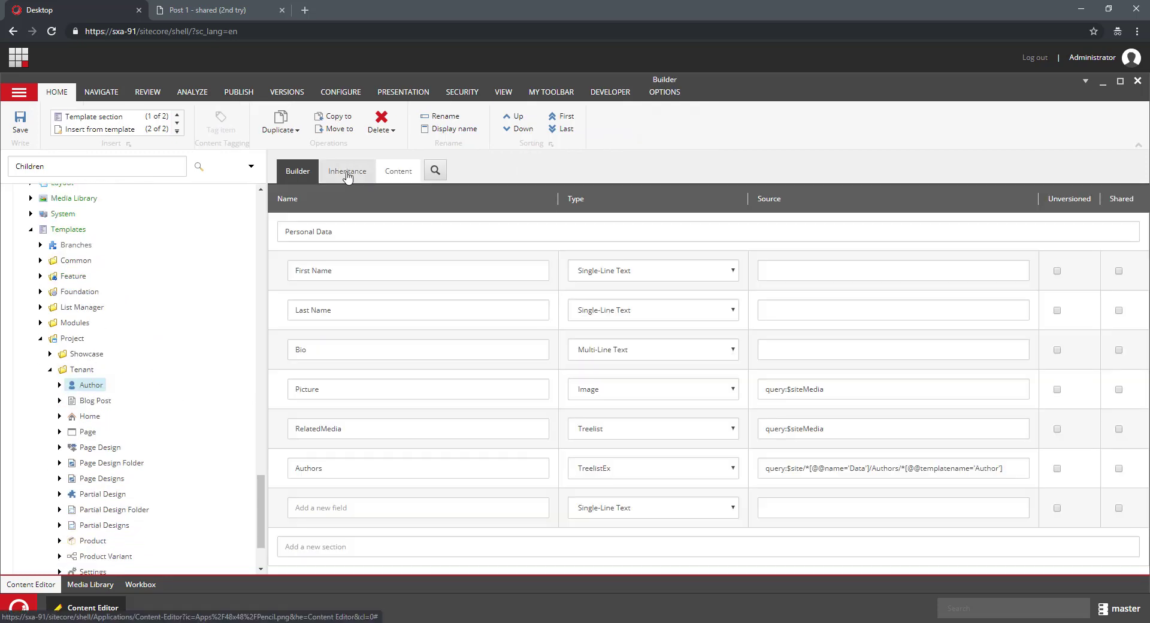
click(347, 171)
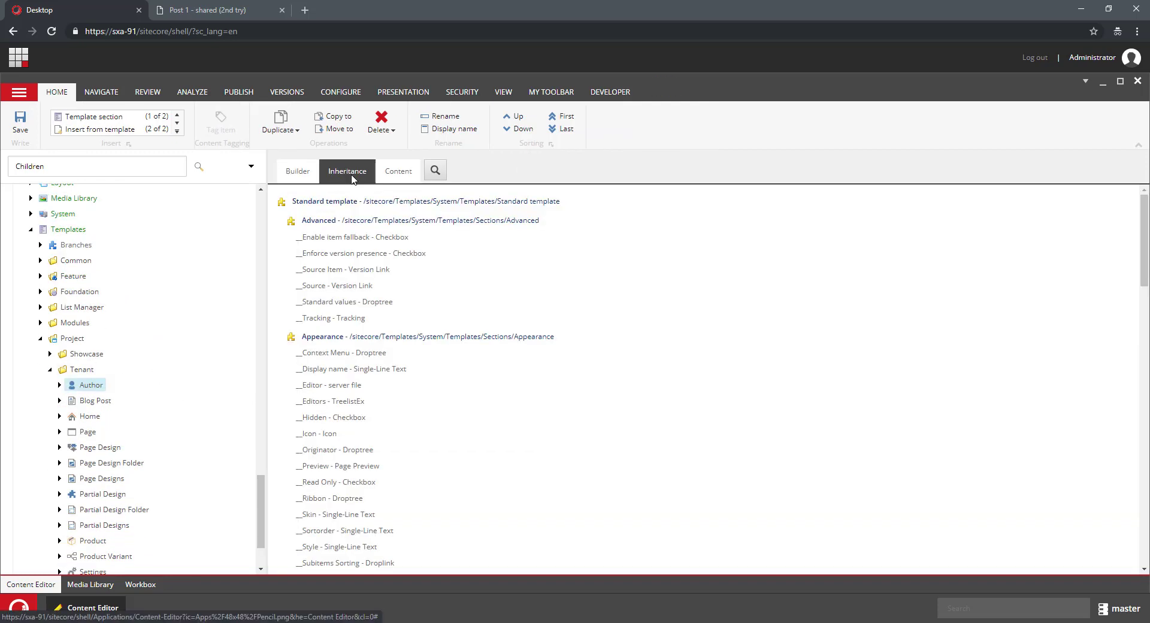
scroll(839, 414, down, 15)
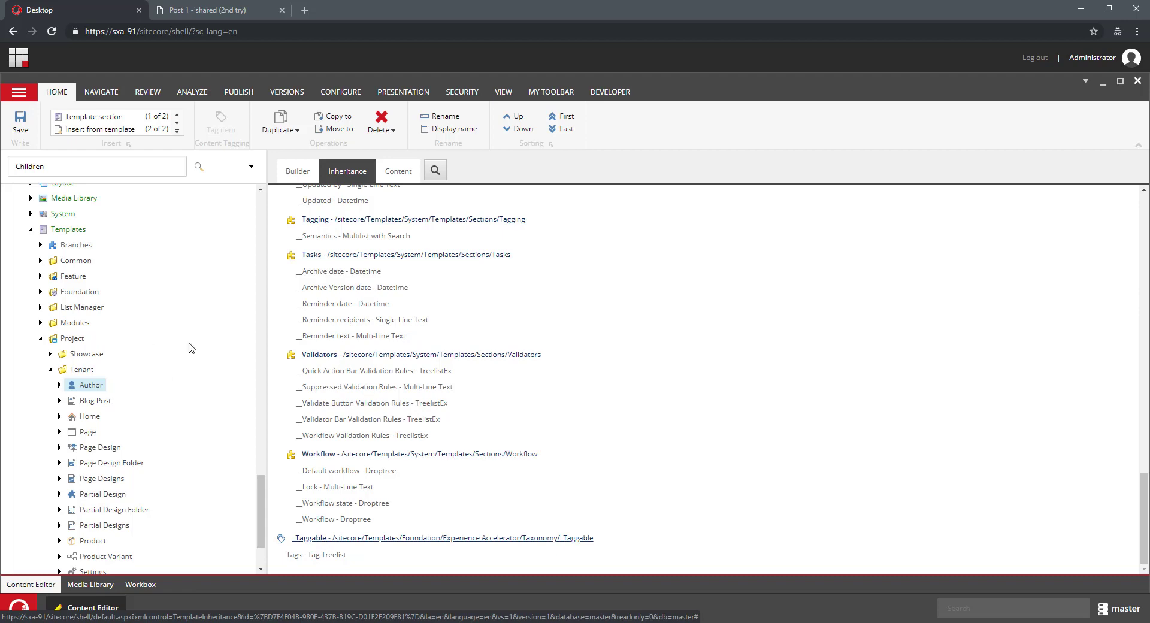
Open the first author item in the Data/Authors folder and examine its Tagging section
scroll(191, 348, up, 5)
scroll(189, 404, up, 5)
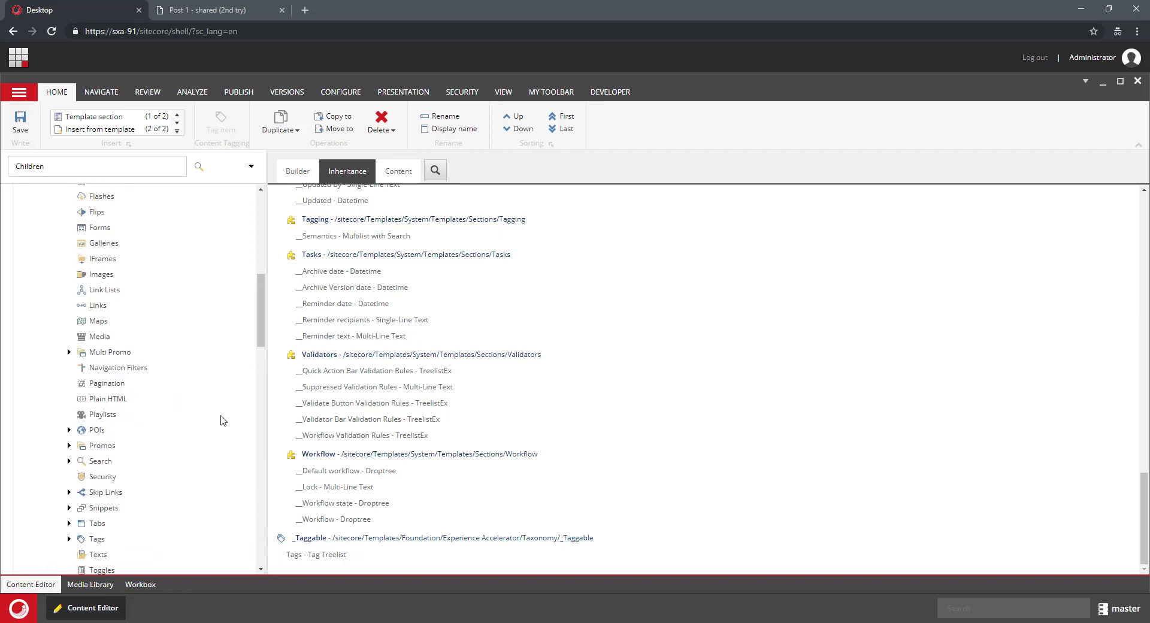
scroll(217, 376, up, 8)
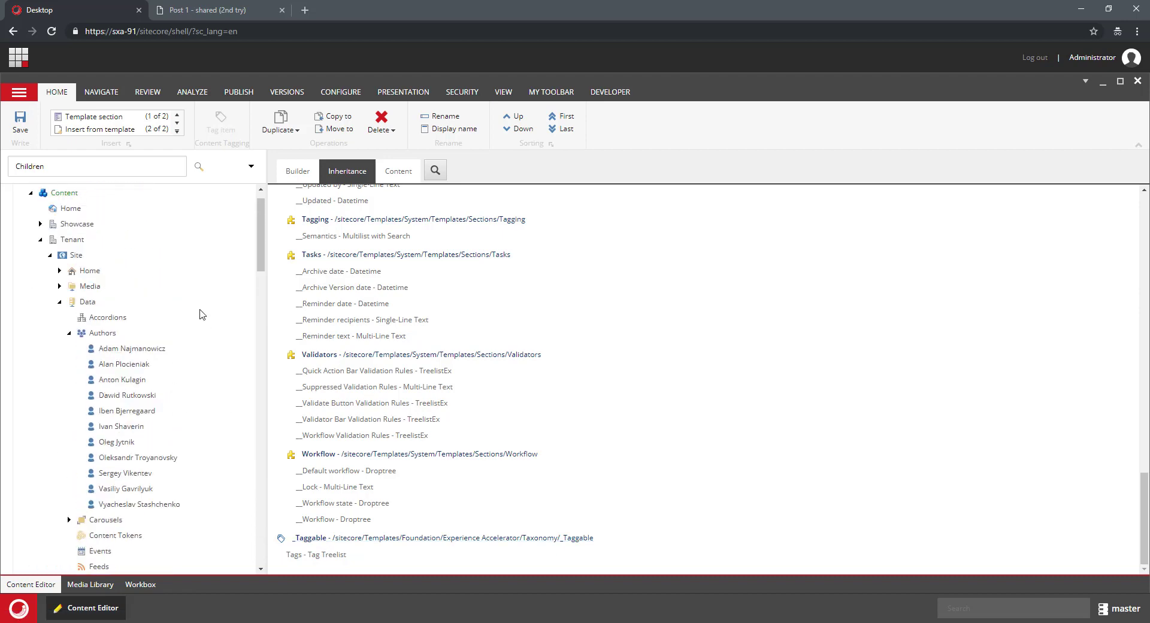
click(130, 372)
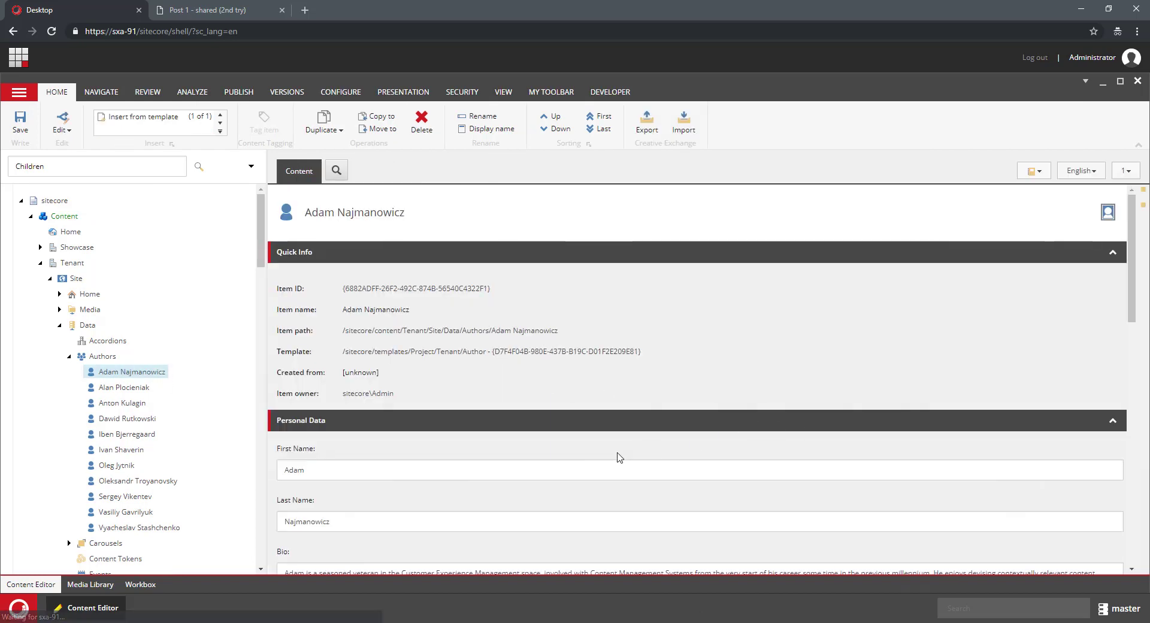
scroll(623, 455, down, 3)
scroll(579, 471, down, 8)
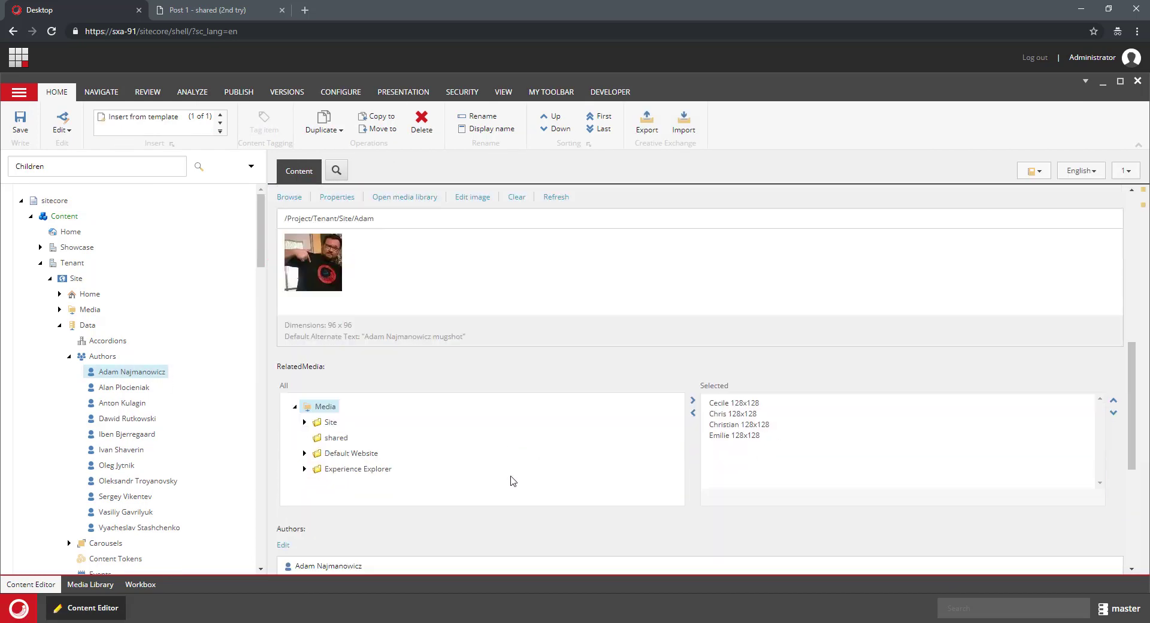
scroll(395, 472, down, 3)
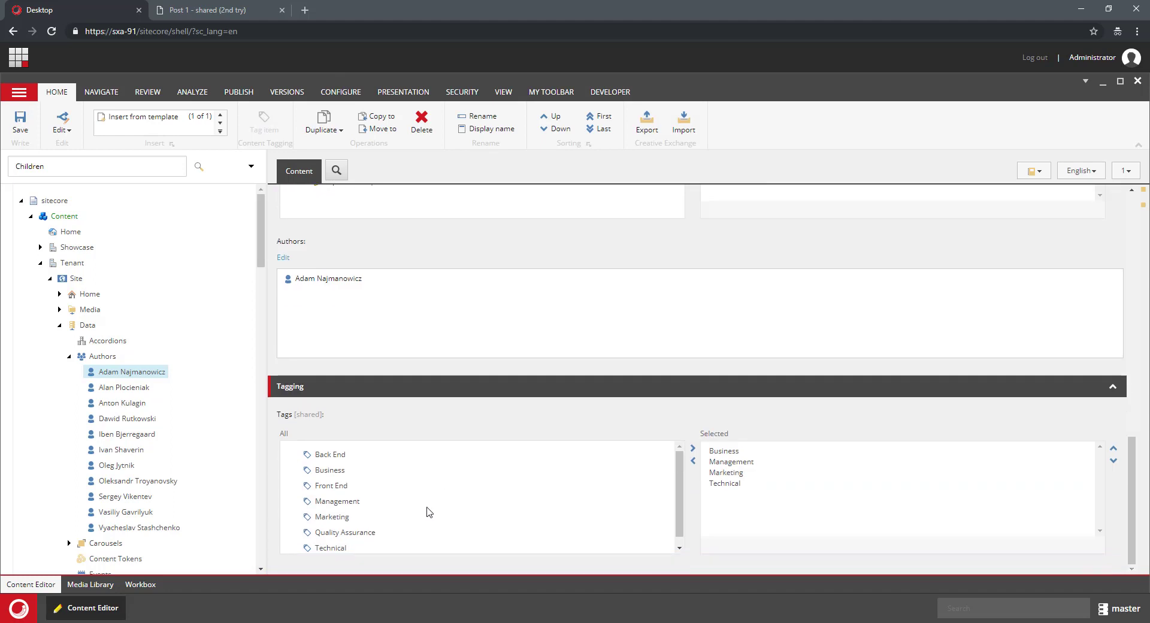
click(365, 525)
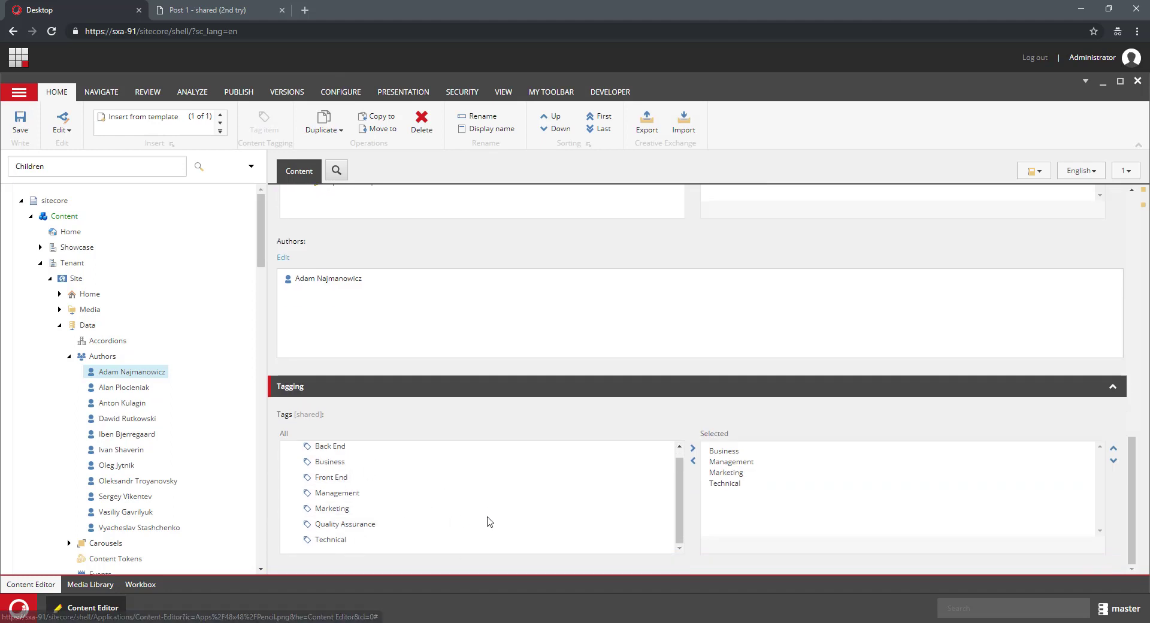
scroll(429, 506, up, 1)
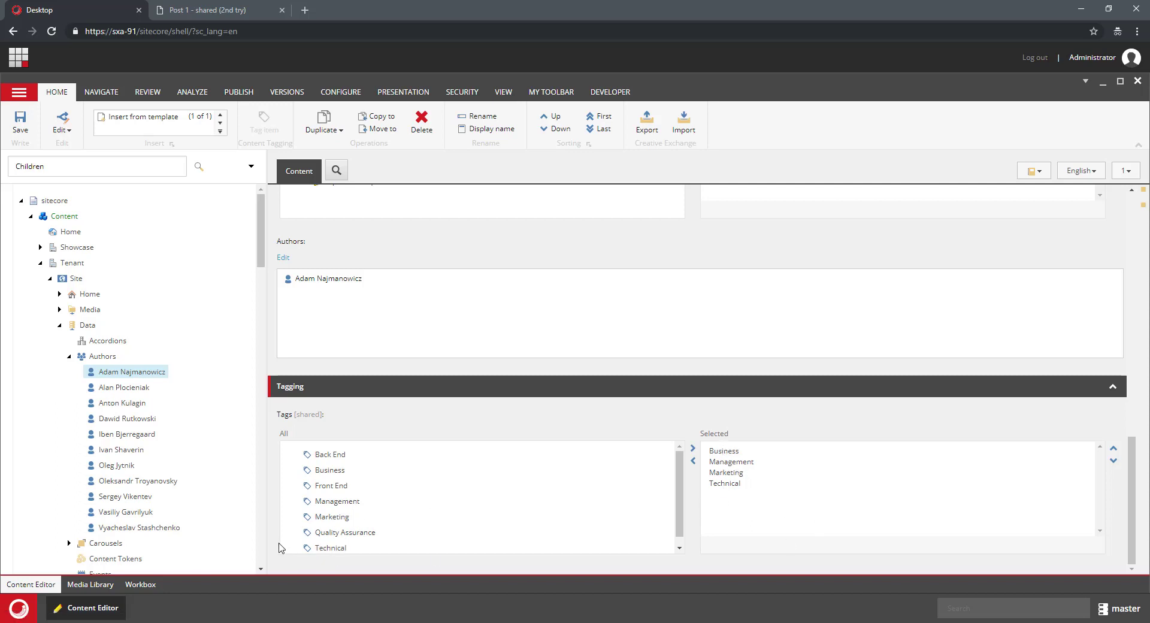
Check the tags of the sixth and seventh authors, collapse the Authors folder and look at Post 1 again
click(129, 450)
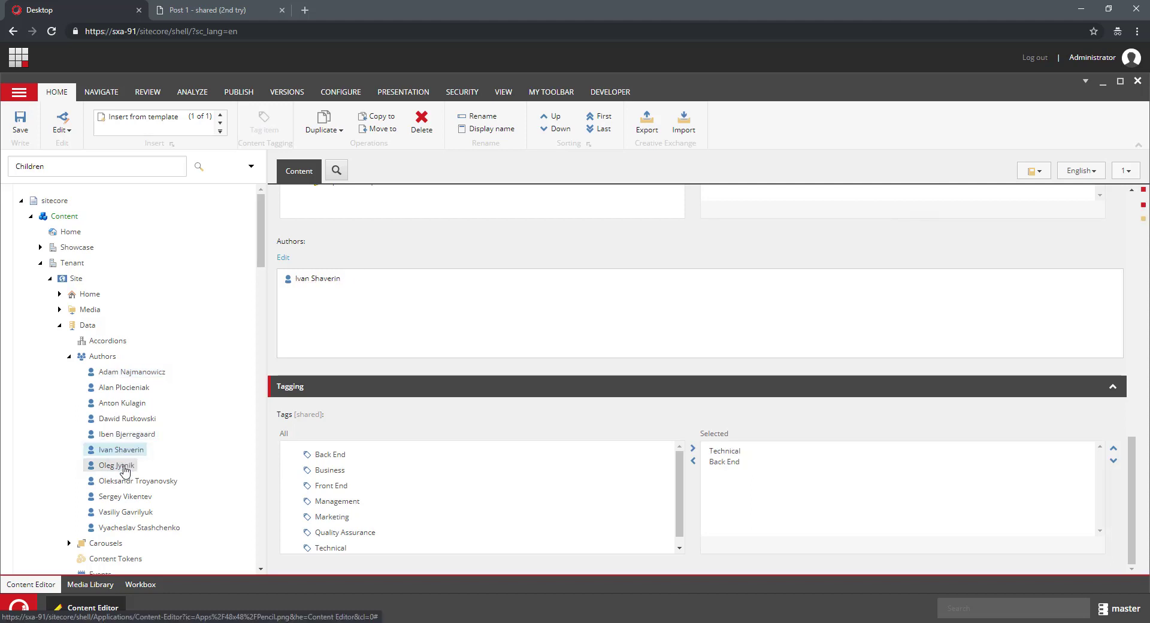
click(123, 467)
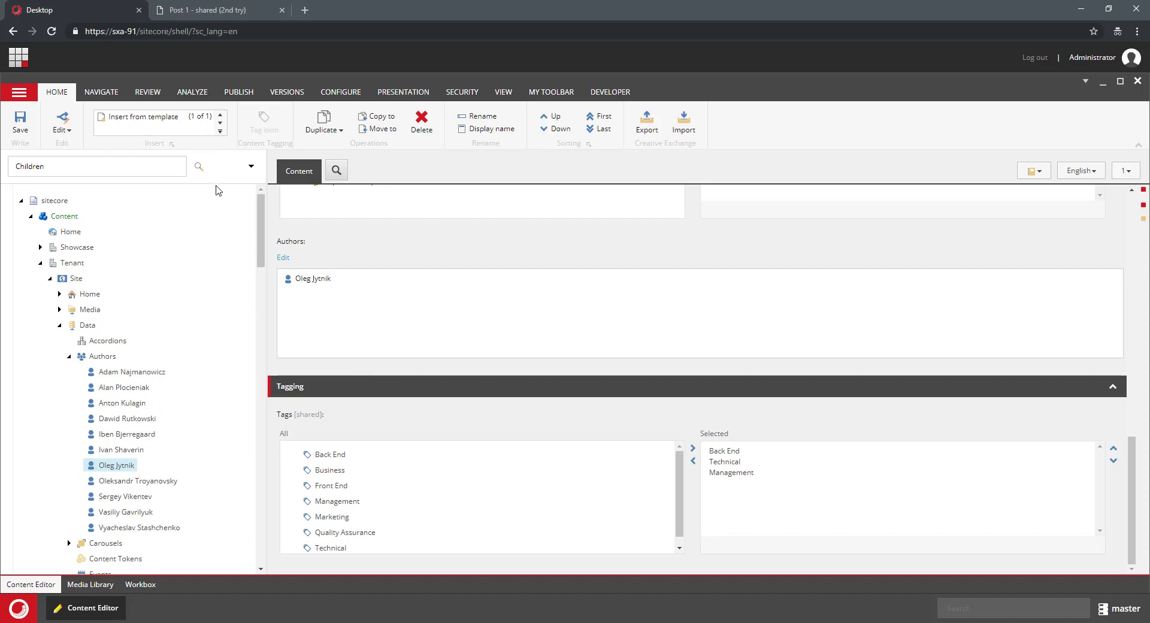
click(69, 356)
click(218, 11)
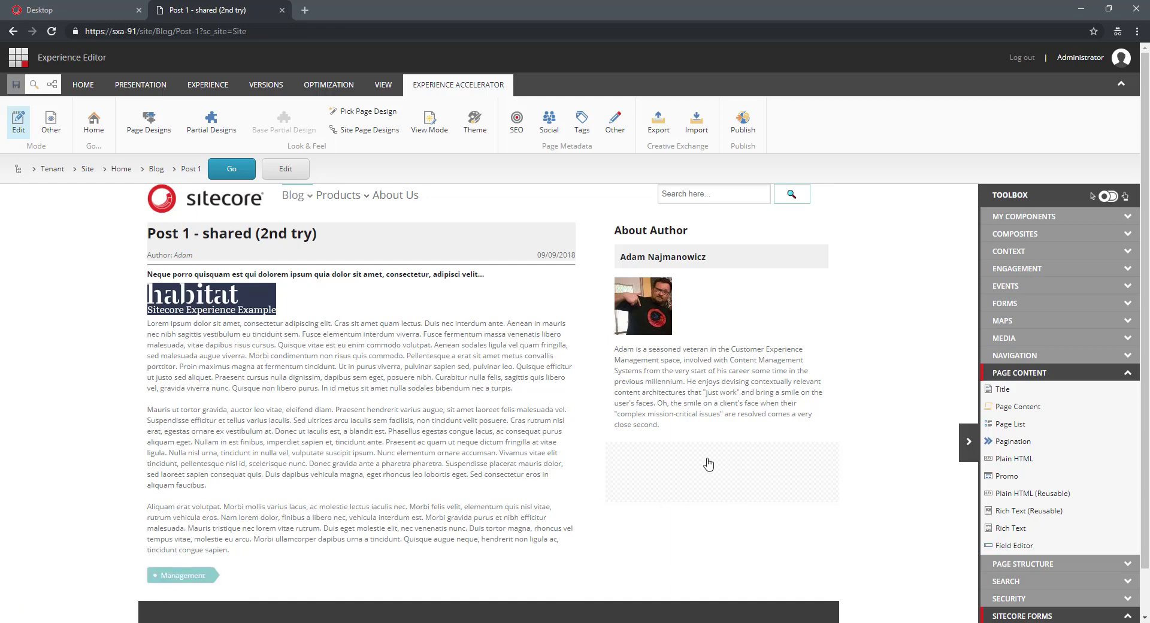
In the Content Editor, add a variant definition named "Authors with Simliar Interests" under Rendering Variants/Page Content and copy its name
click(82, 10)
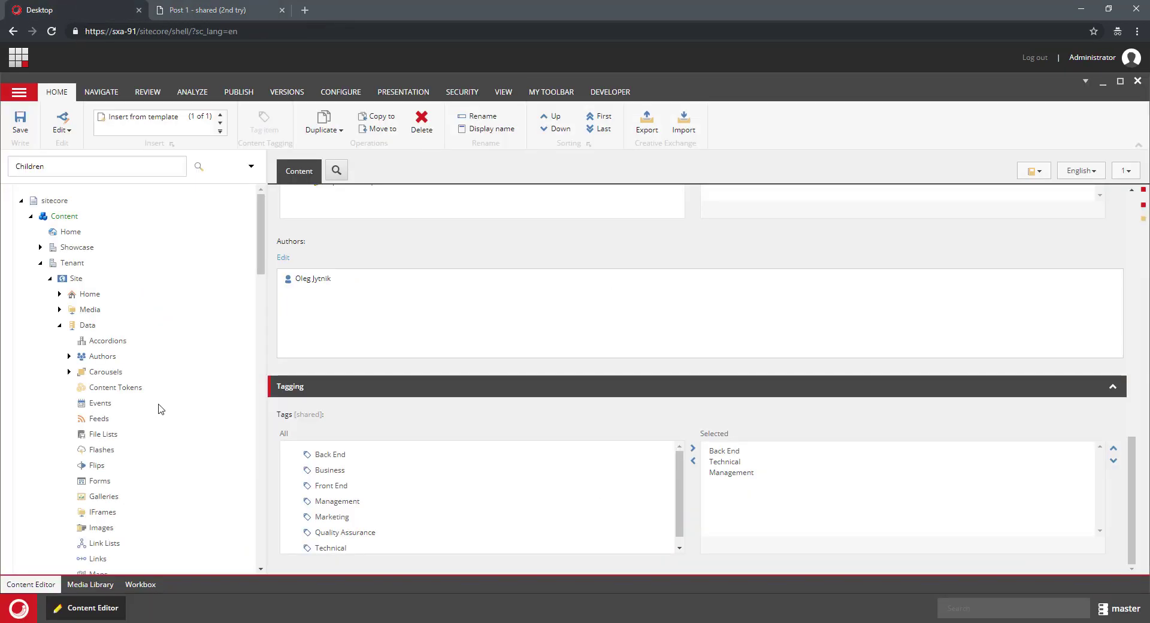
scroll(171, 449, down, 5)
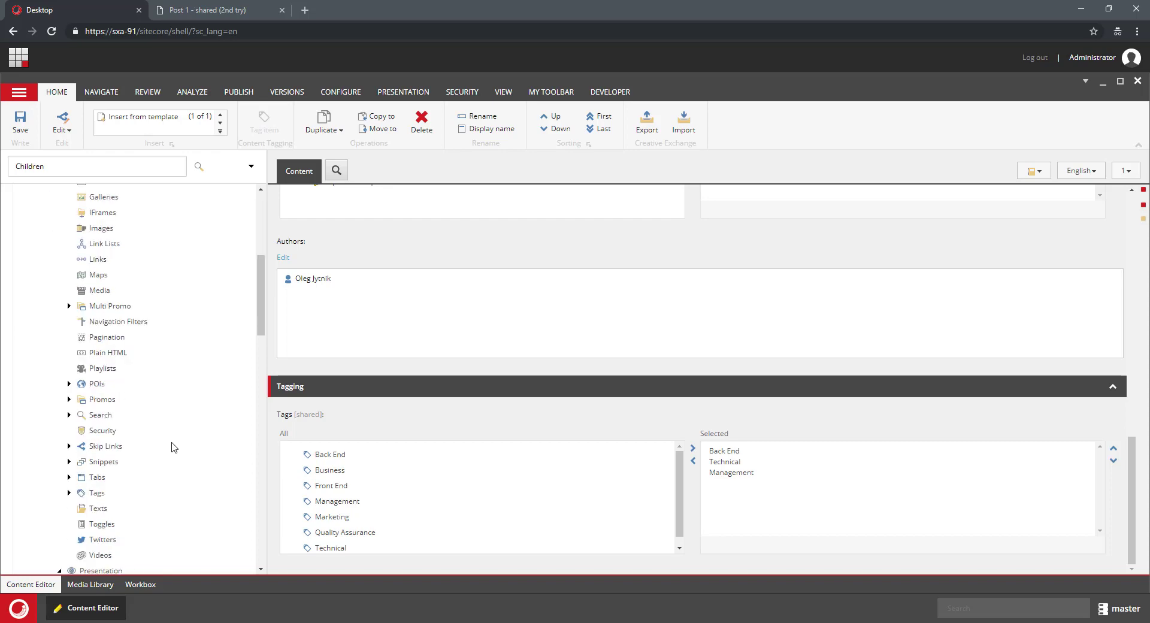
scroll(174, 448, down, 8)
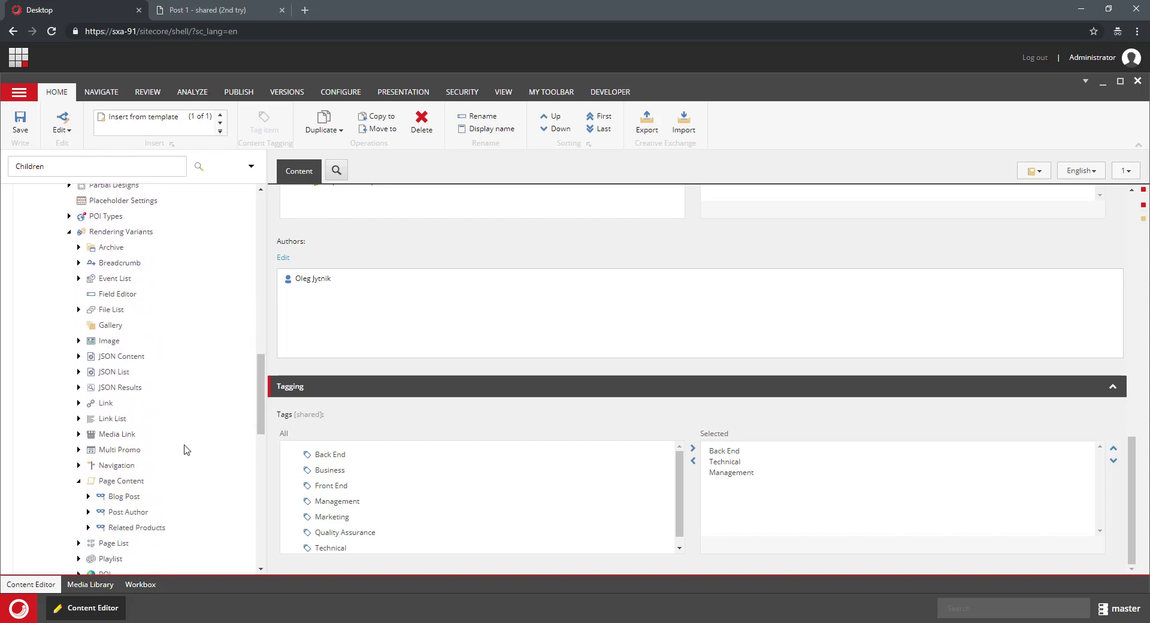
scroll(187, 450, down, 2)
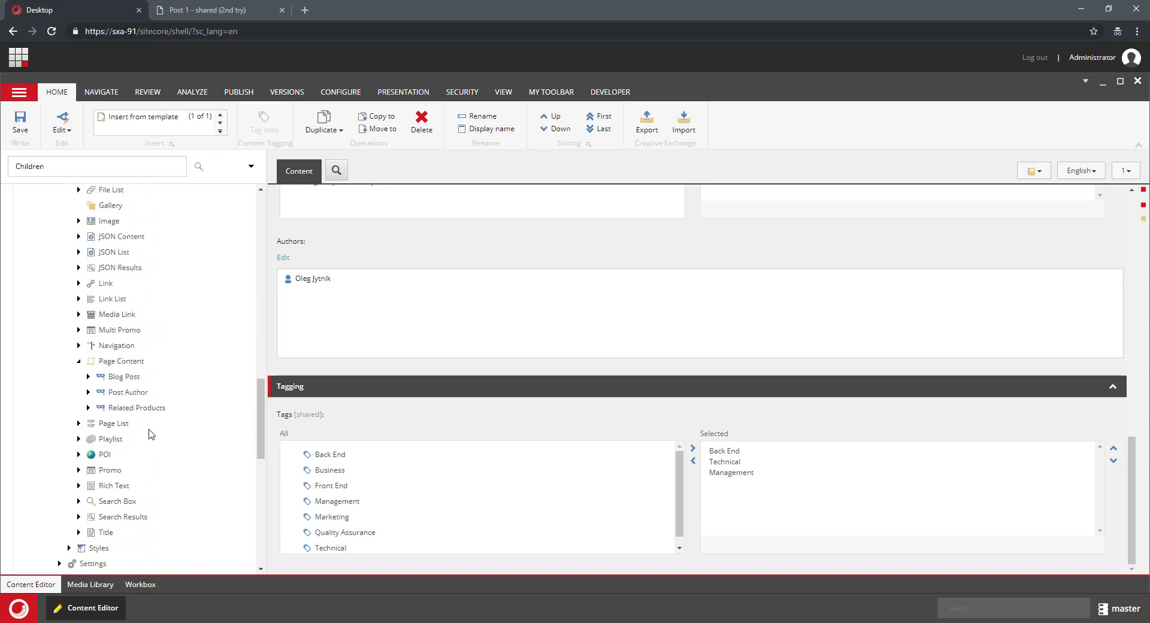
click(133, 363)
right_click(133, 364)
mouse_move(198, 369)
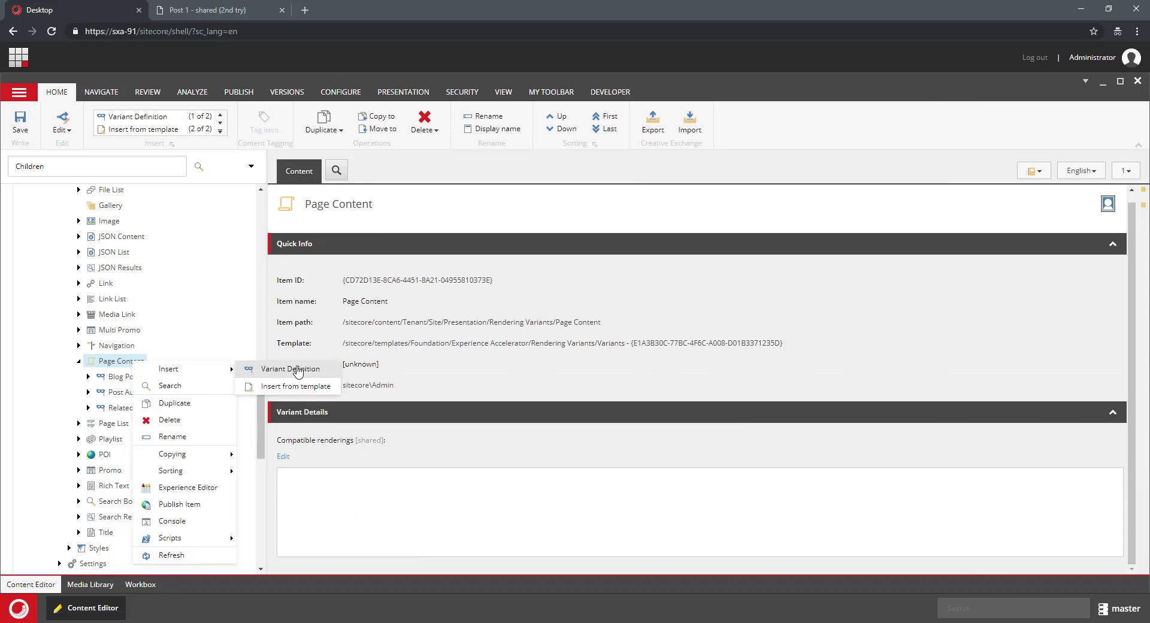
click(298, 370)
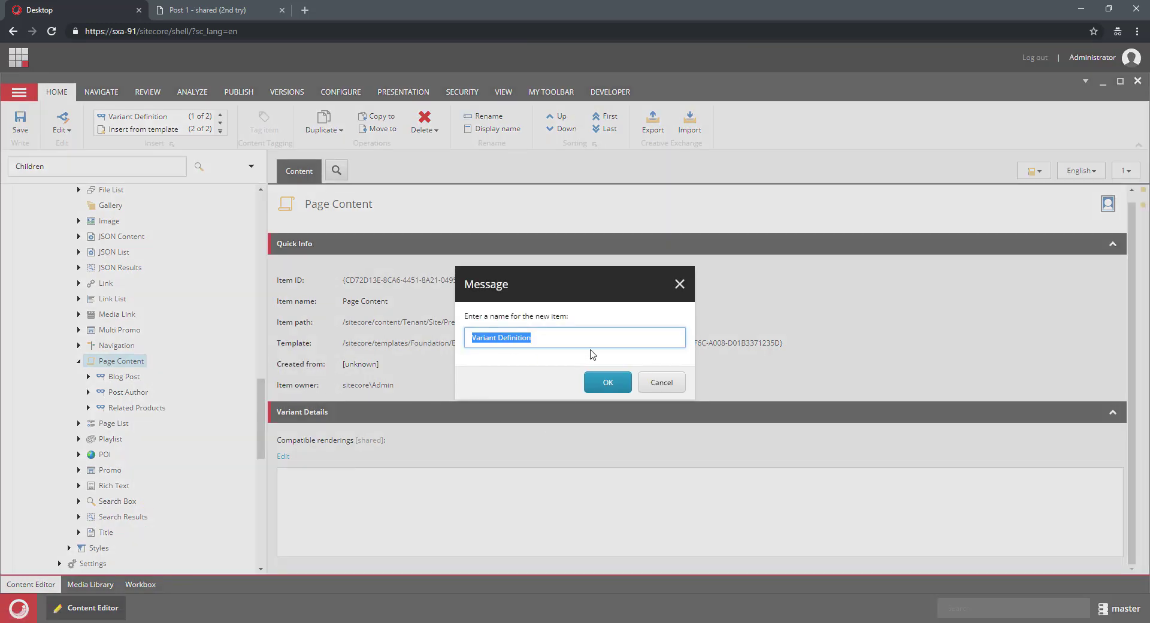
text(Authors with Simiar Interests)
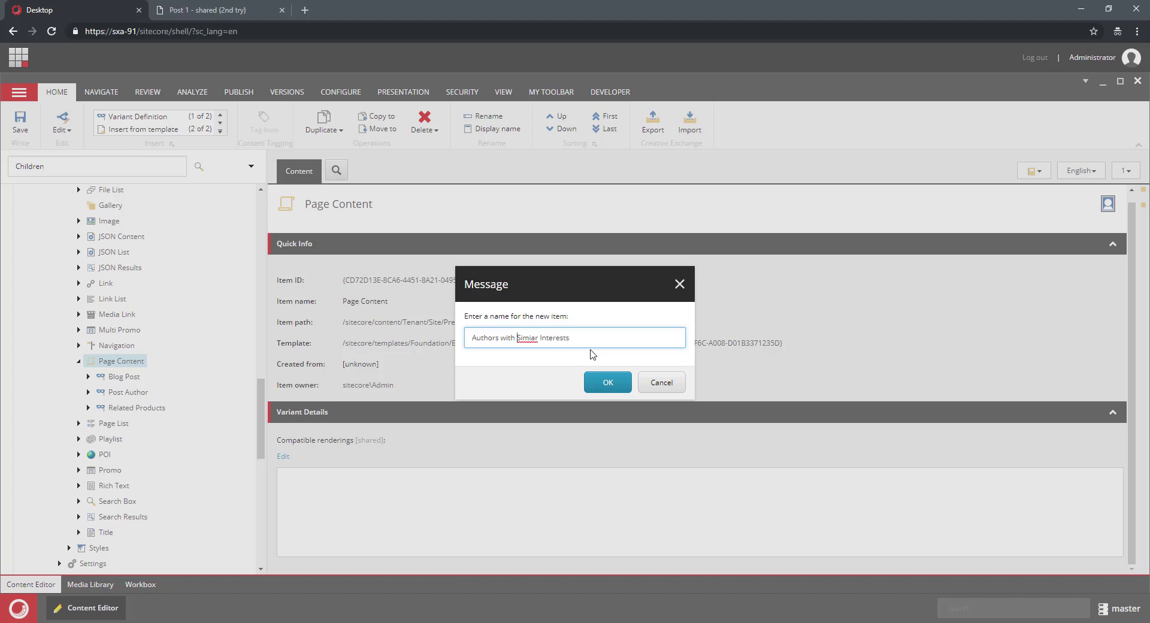
text(l)
key(ctrl+a)
key(ctrl+c)
click(619, 388)
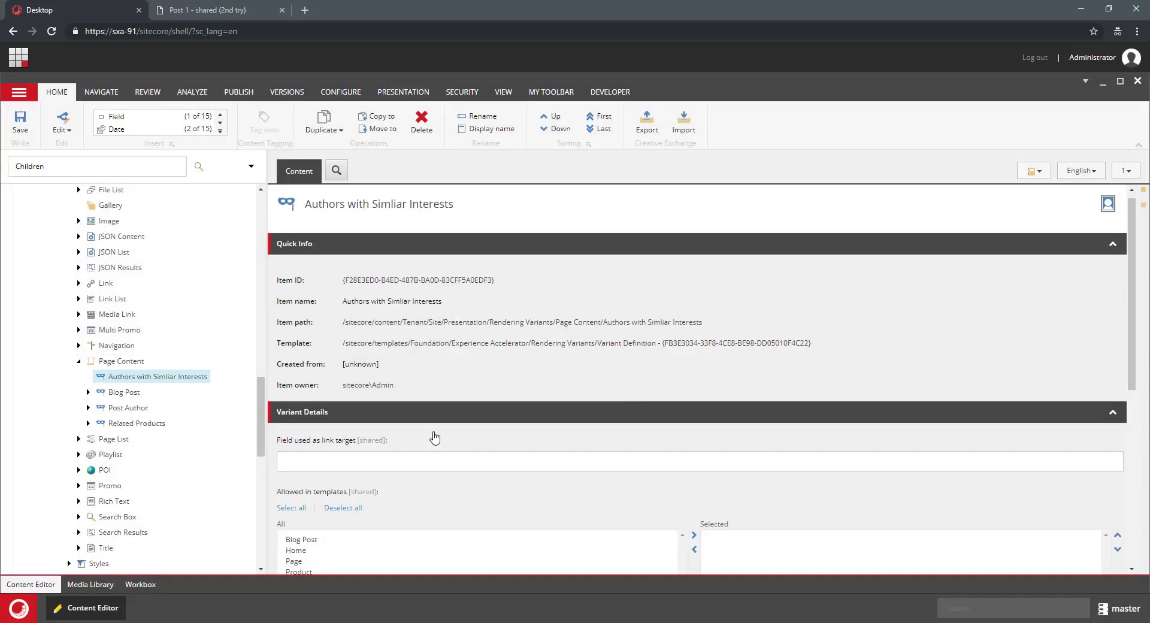
Insert a Text item named "Title" under the Authors with Simliar Interests variant
right_click(166, 376)
mouse_move(240, 389)
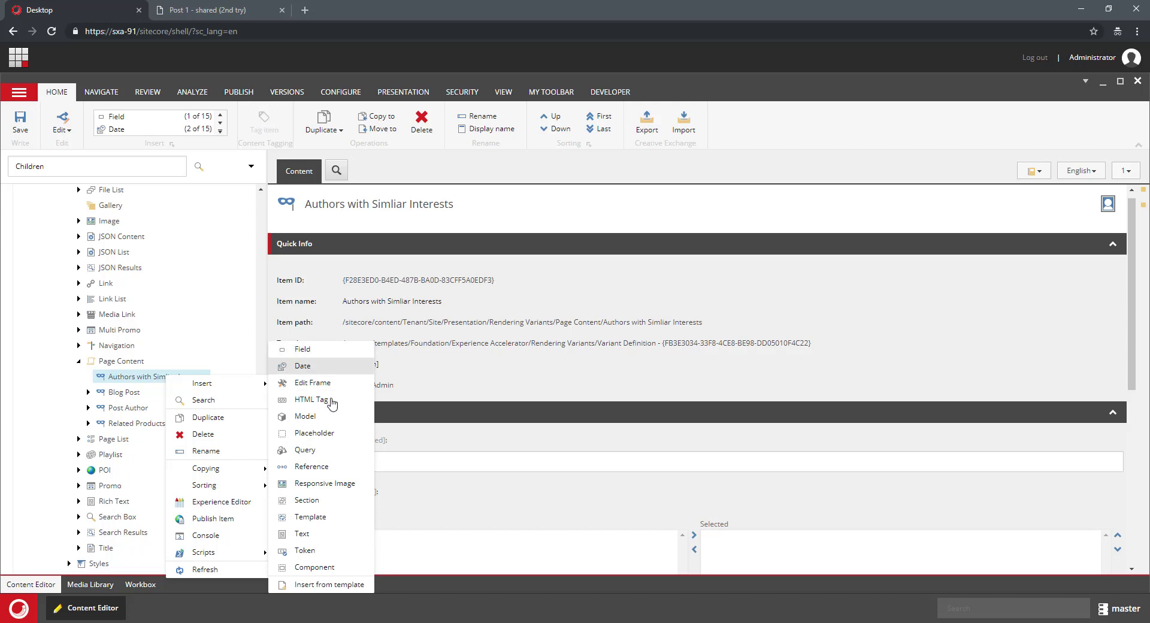
click(311, 536)
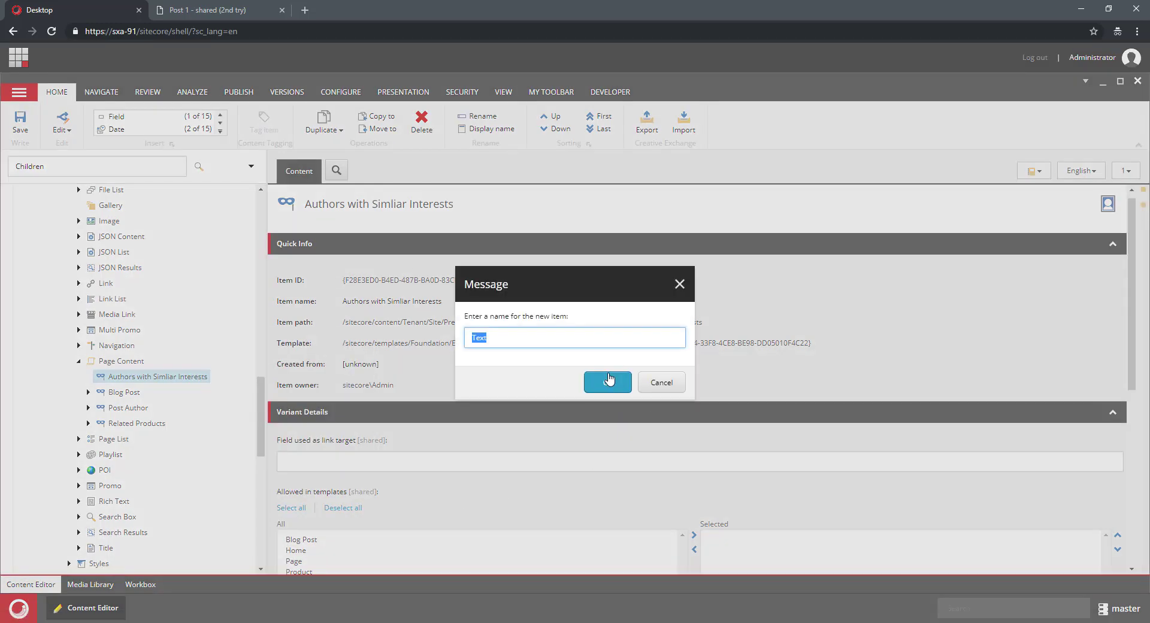
text(T)
click(608, 383)
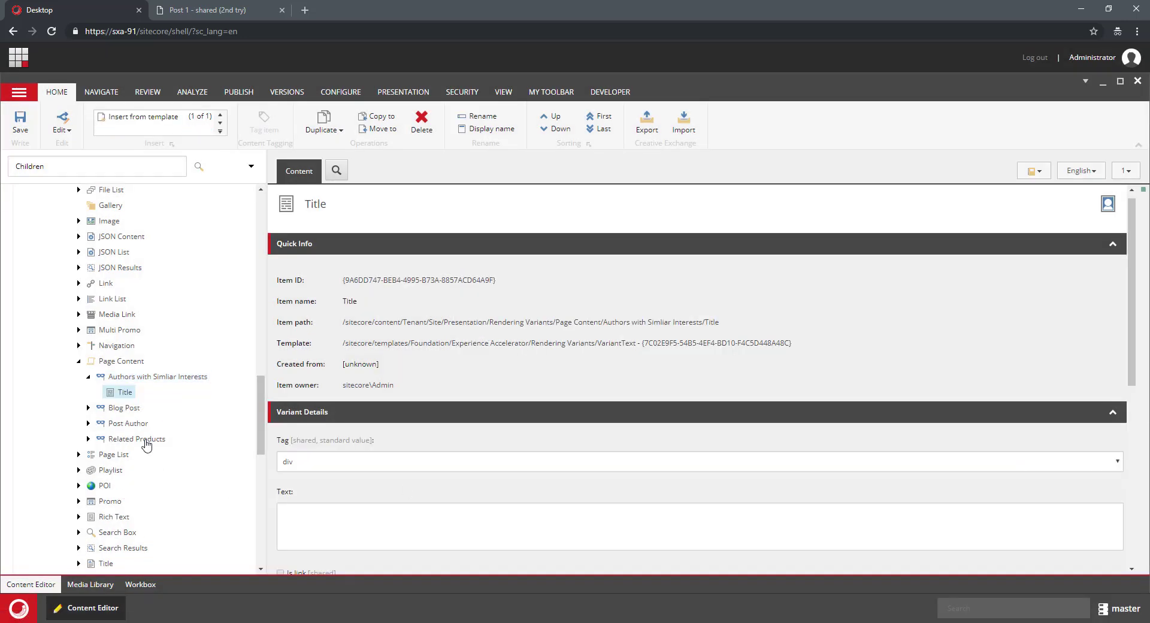
Set the Title item's text to the copied "Authors with Simliar Interests"
right_click(125, 396)
mouse_move(180, 398)
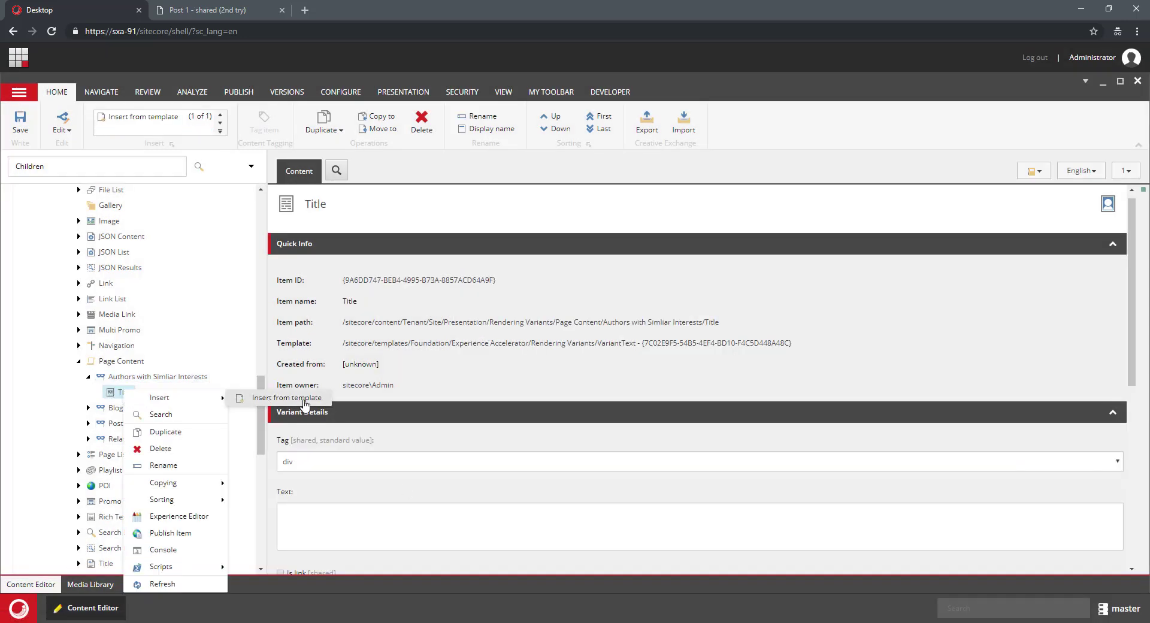
click(326, 511)
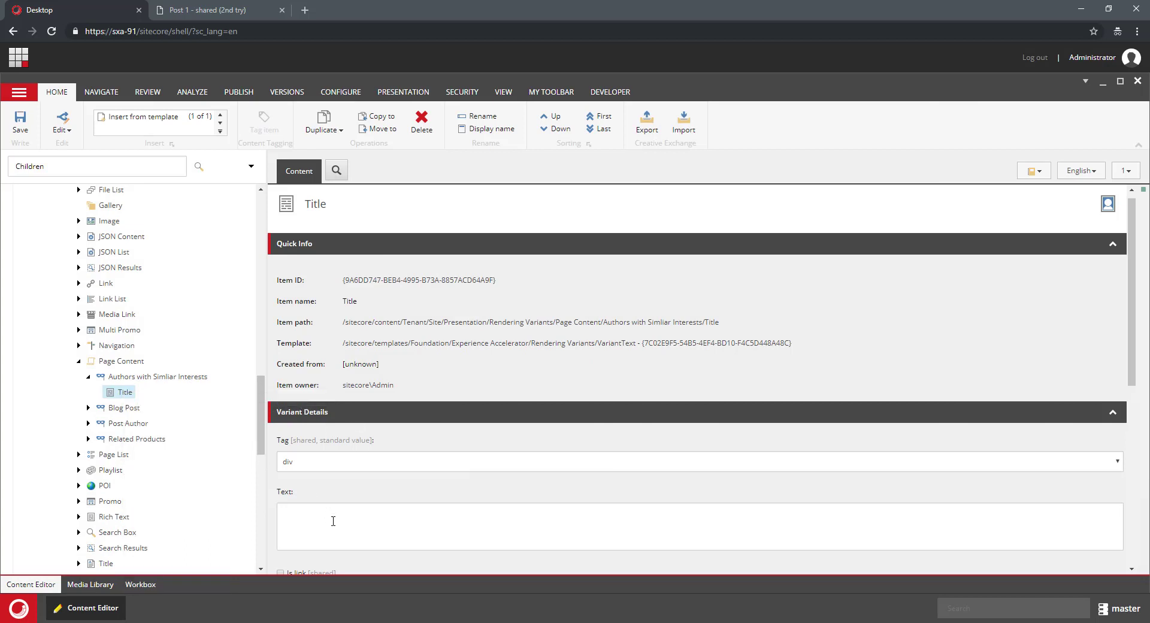
key(ctrl+v)
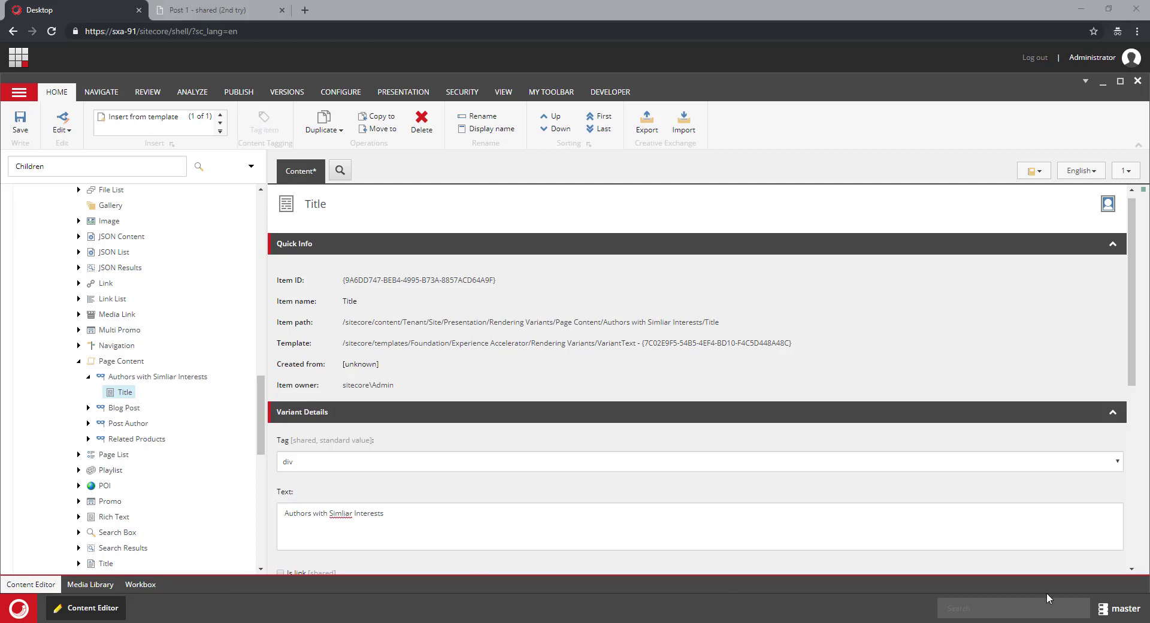
Add a style data attribute to Title with "min-height:30px; background: #f0f0f0; margin-top:10px;padding:10px 10px 0px 10px;" and save the item
scroll(453, 487, down, 4)
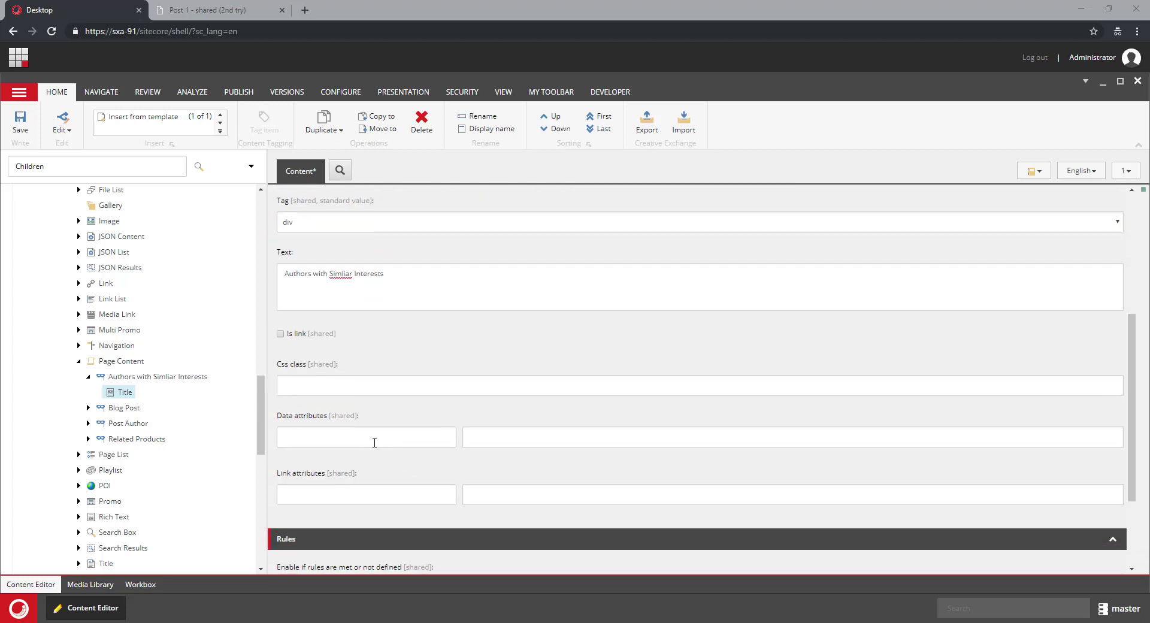
click(375, 443)
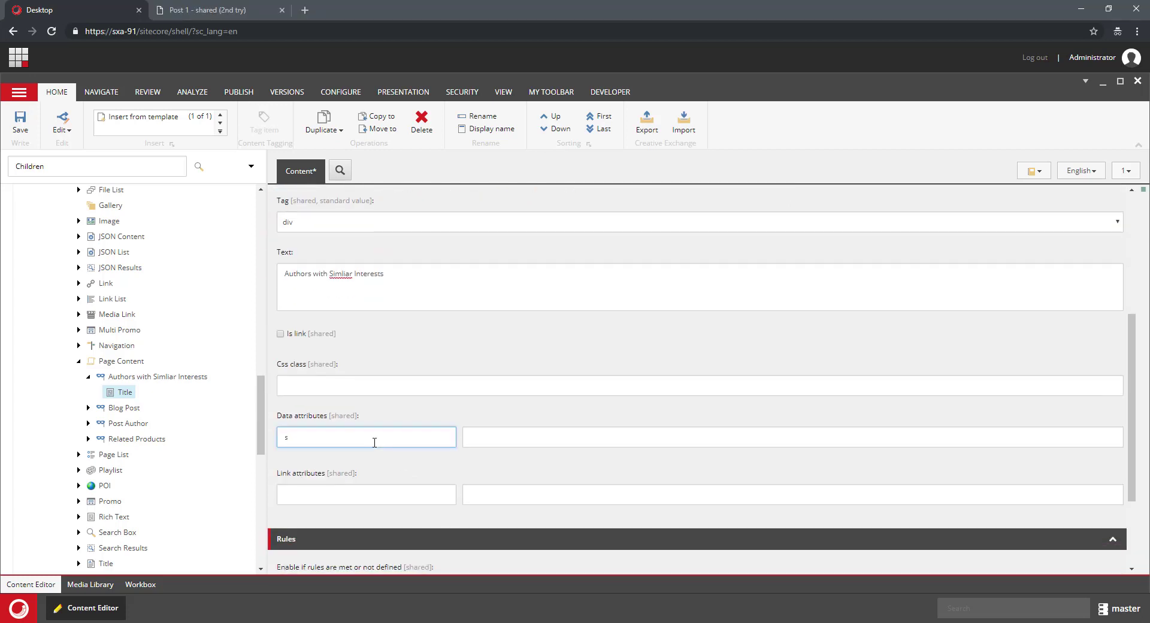
click(523, 437)
text(min-height:30px; background: #f0f0f0; margin-top:10px;padding:10px 10px 0px 10px;)
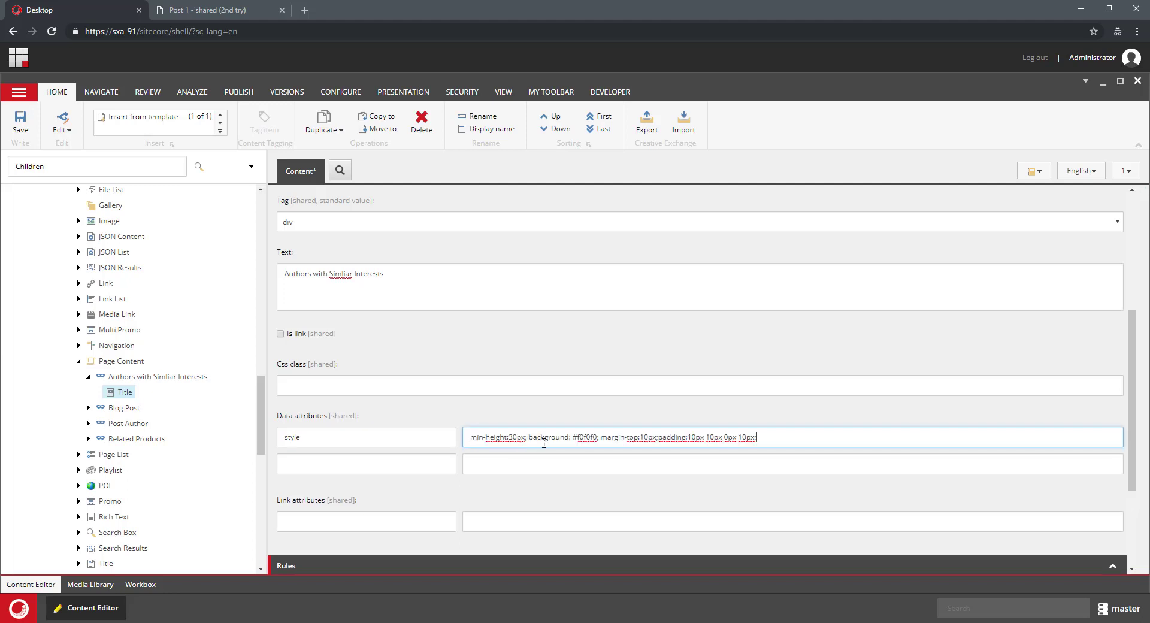
key(ctrl+s)
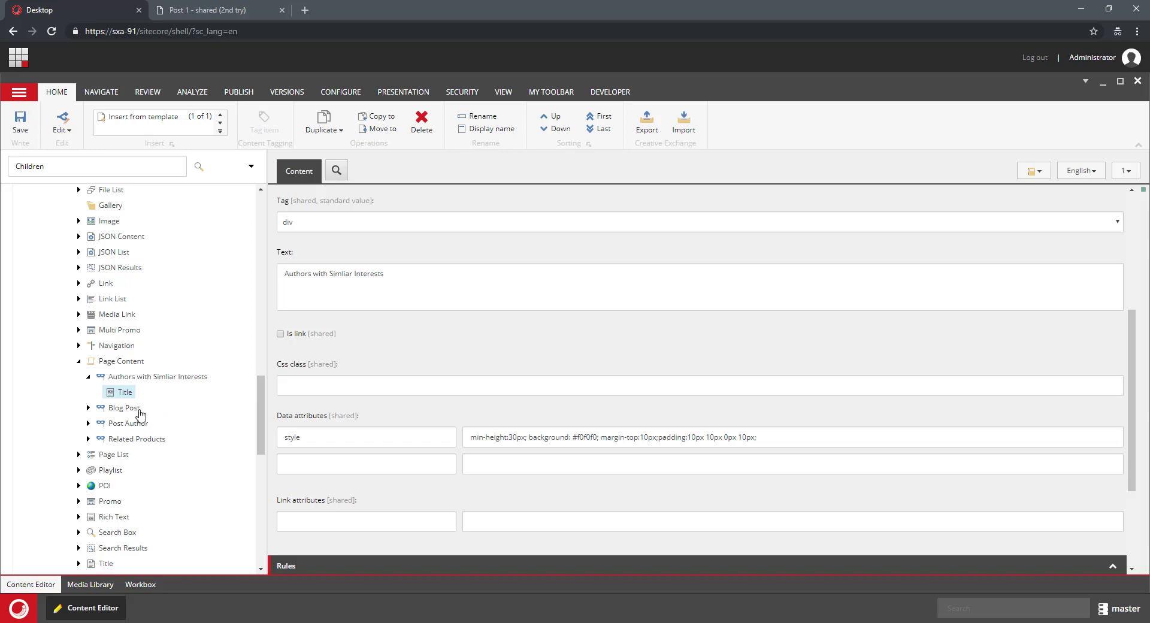
On the Post 1 page, place a Page Content component below About Author and choose the Authors with Simliar Interests variant
click(203, 9)
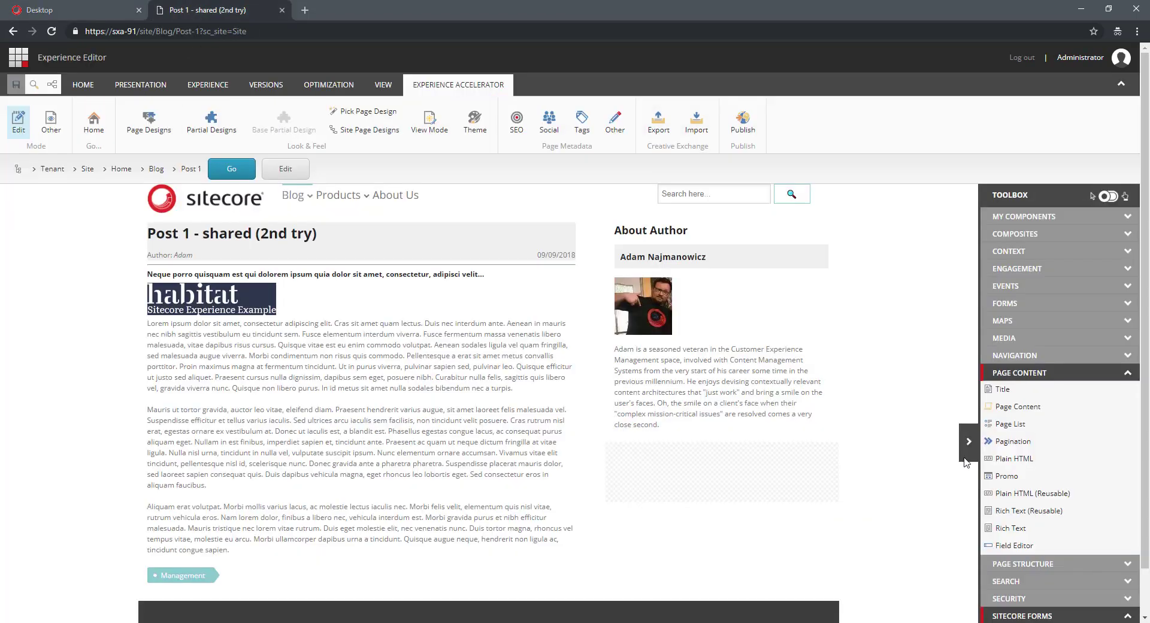
drag(1018, 407, 722, 477)
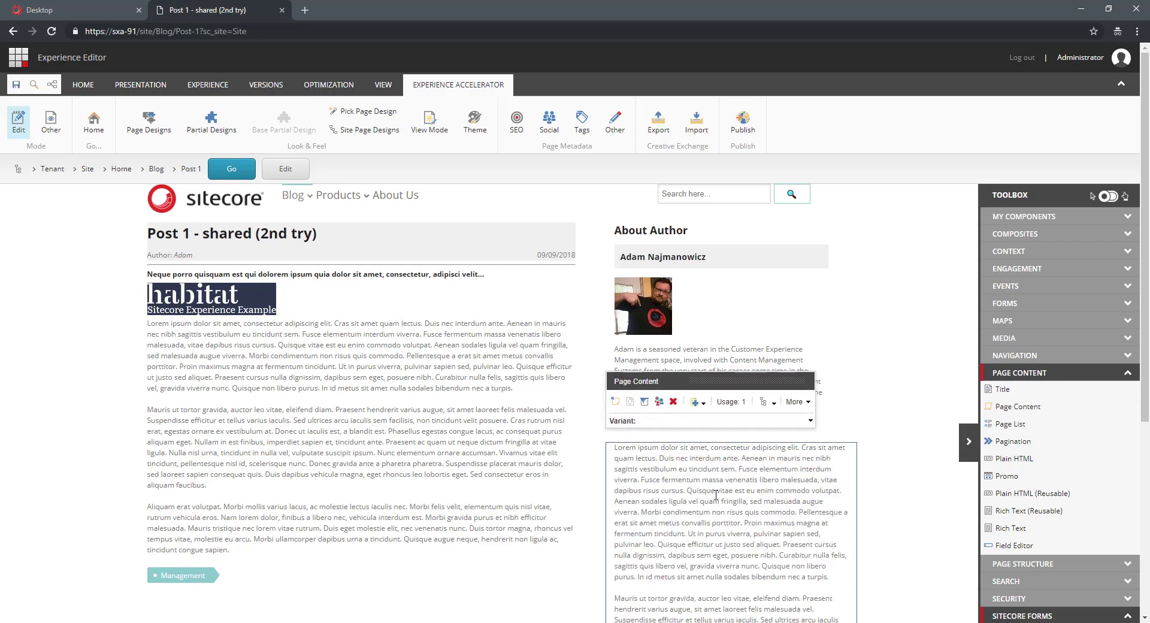
click(709, 421)
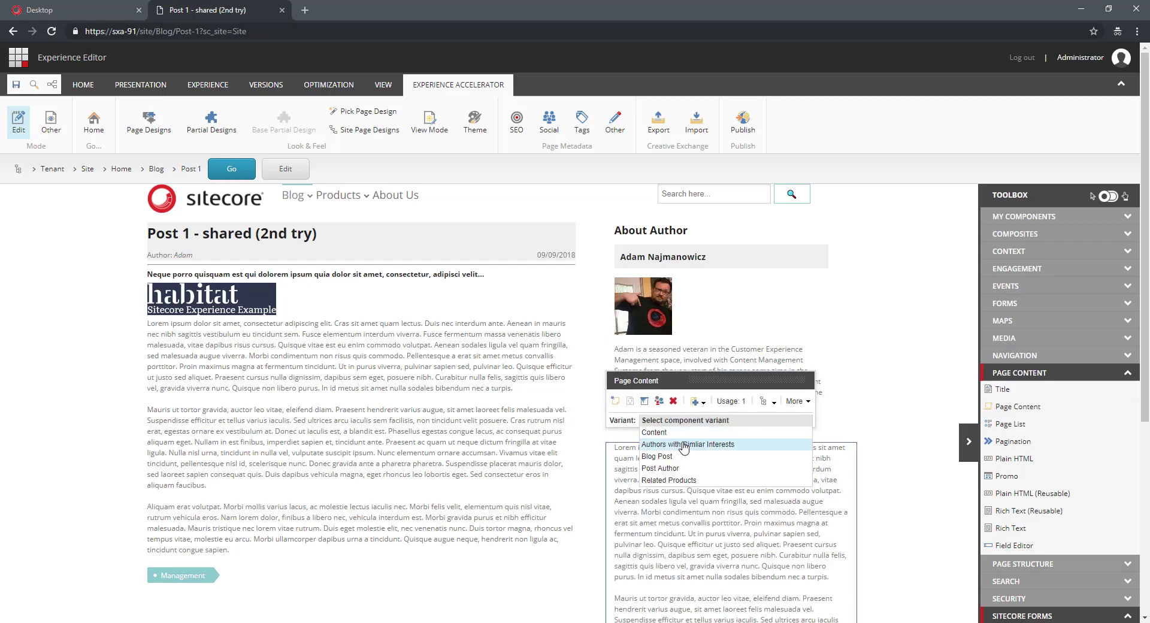
click(683, 445)
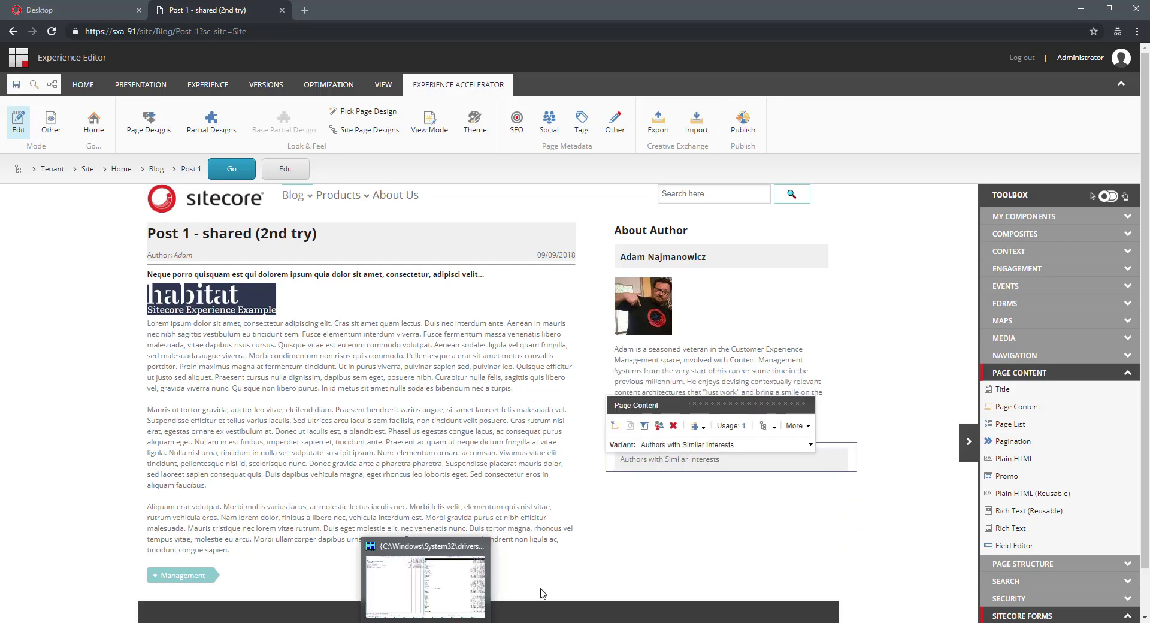
Back in the Content Editor, set the Title item's tag to h3 and save it
click(37, 10)
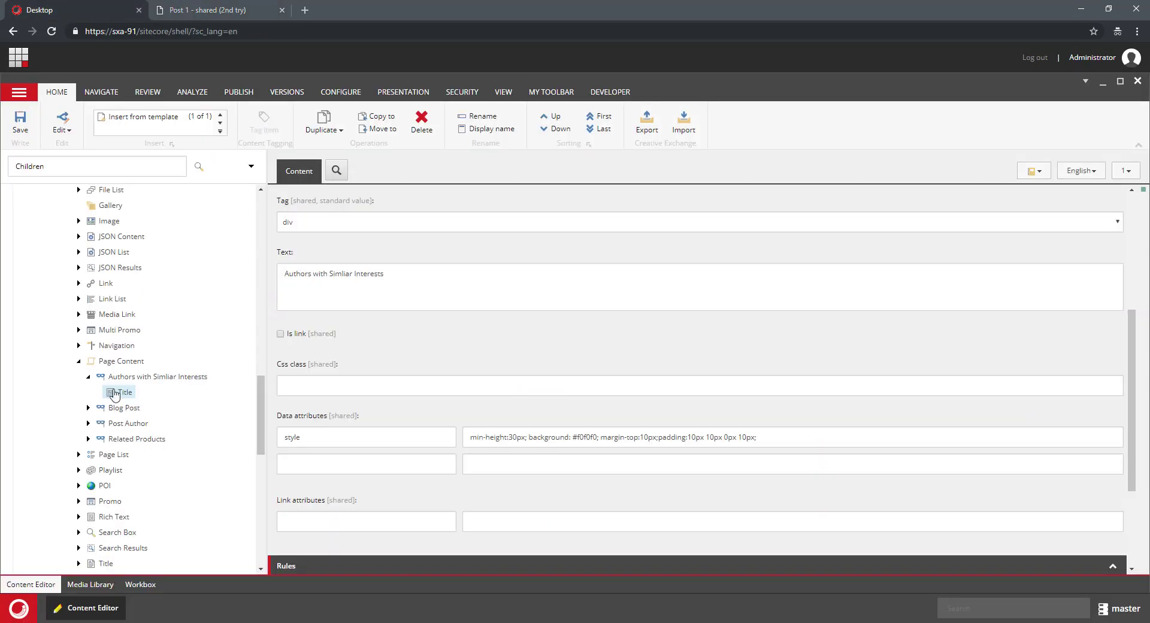
scroll(305, 254, up, 1)
click(326, 282)
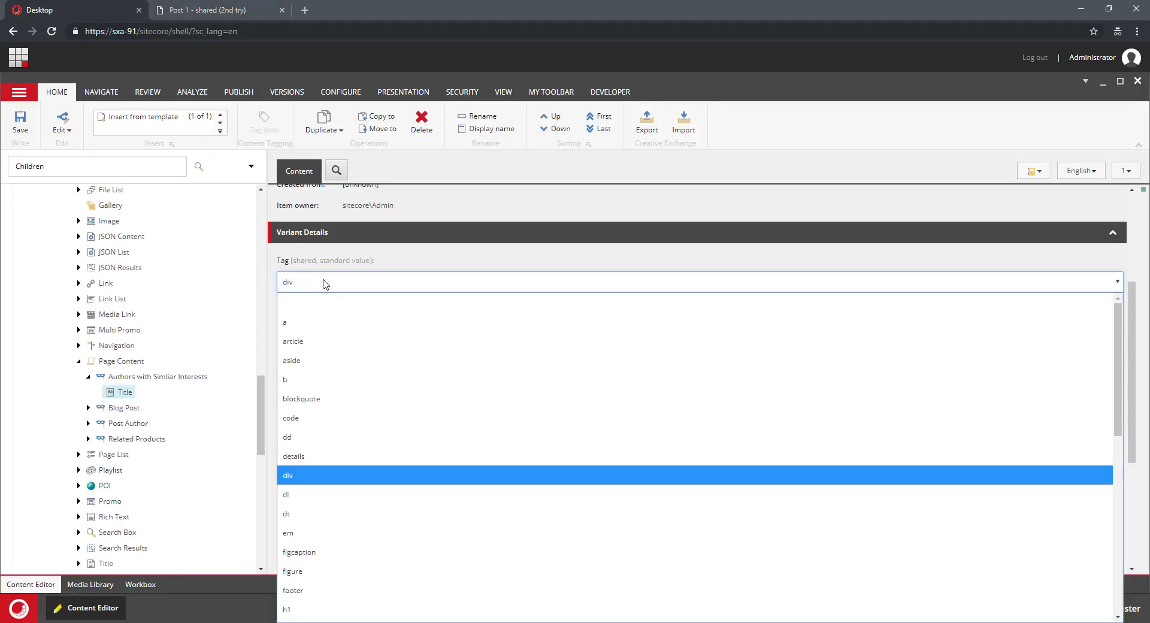
scroll(310, 593, down, 2)
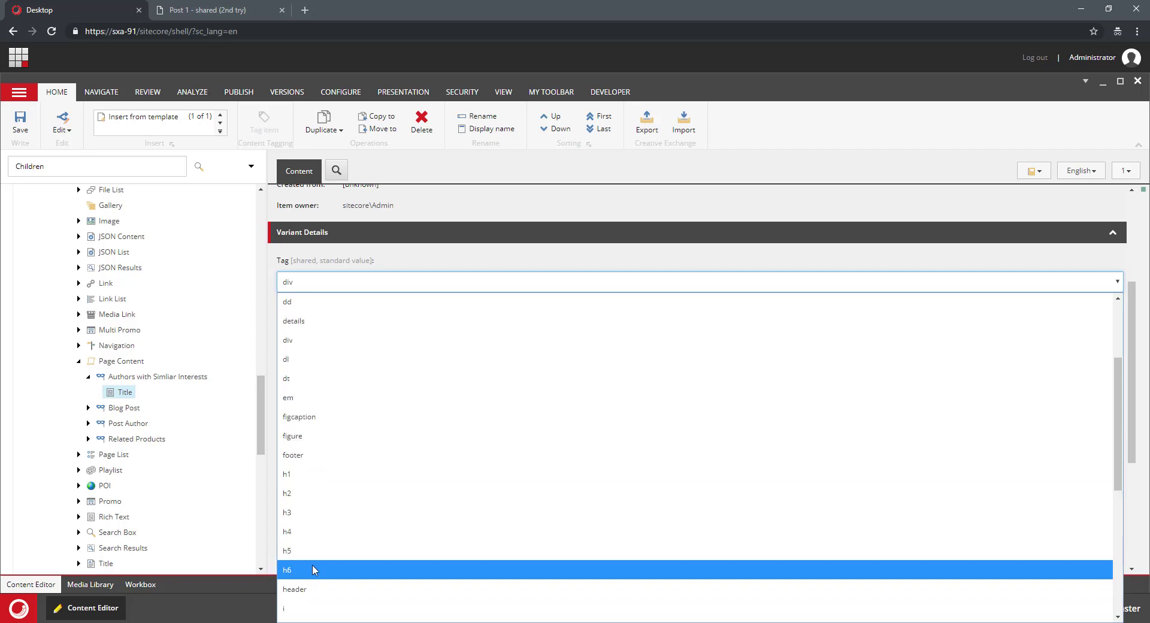
click(299, 514)
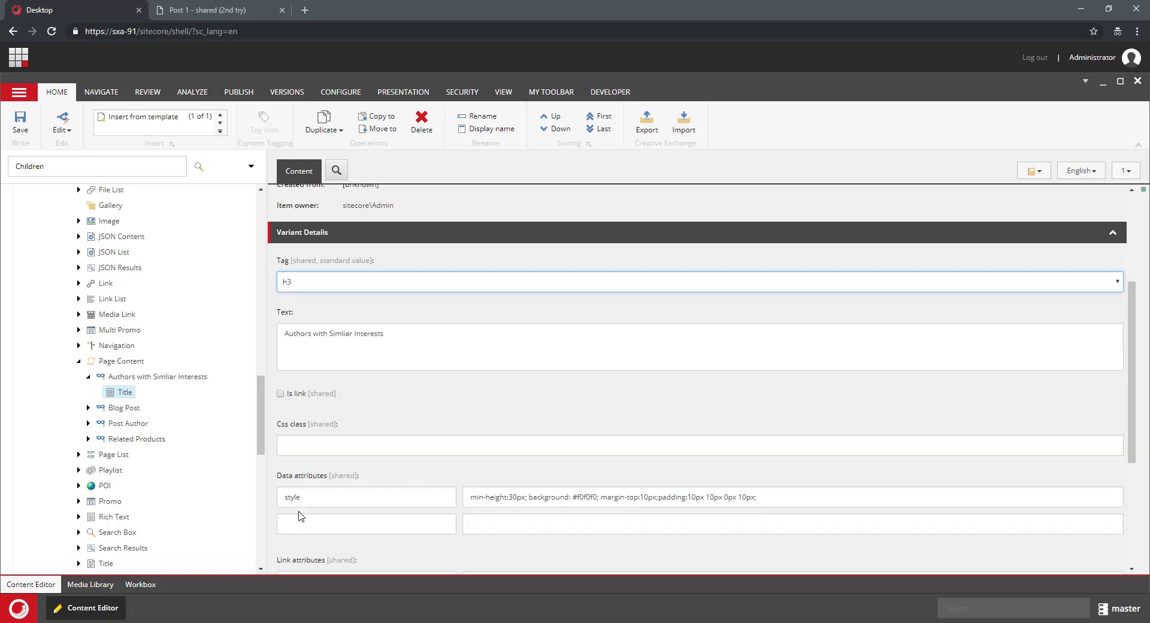
click(20, 121)
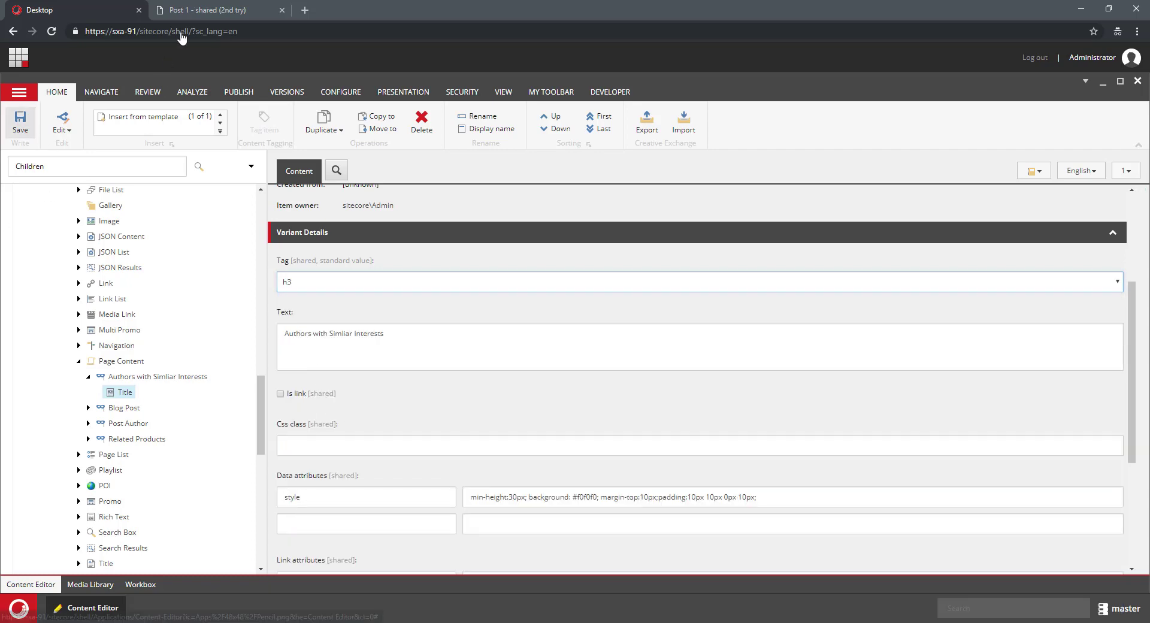
Return to the Post 1 page in the Experience Editor and save its changes, keeping the added component
click(209, 10)
click(52, 31)
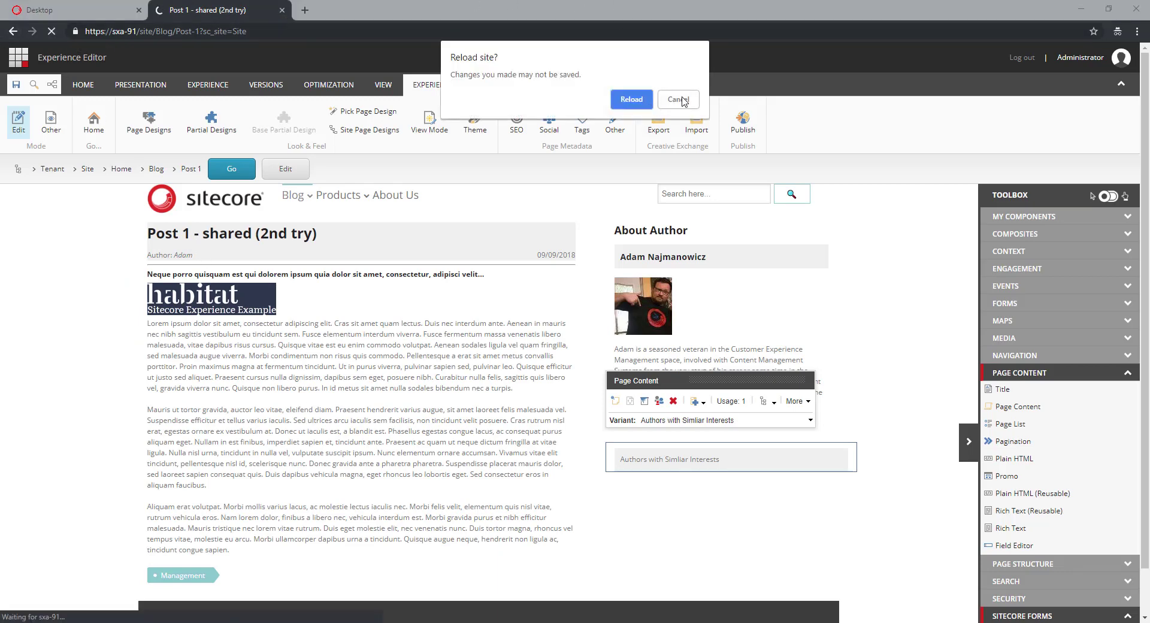
click(682, 100)
click(16, 89)
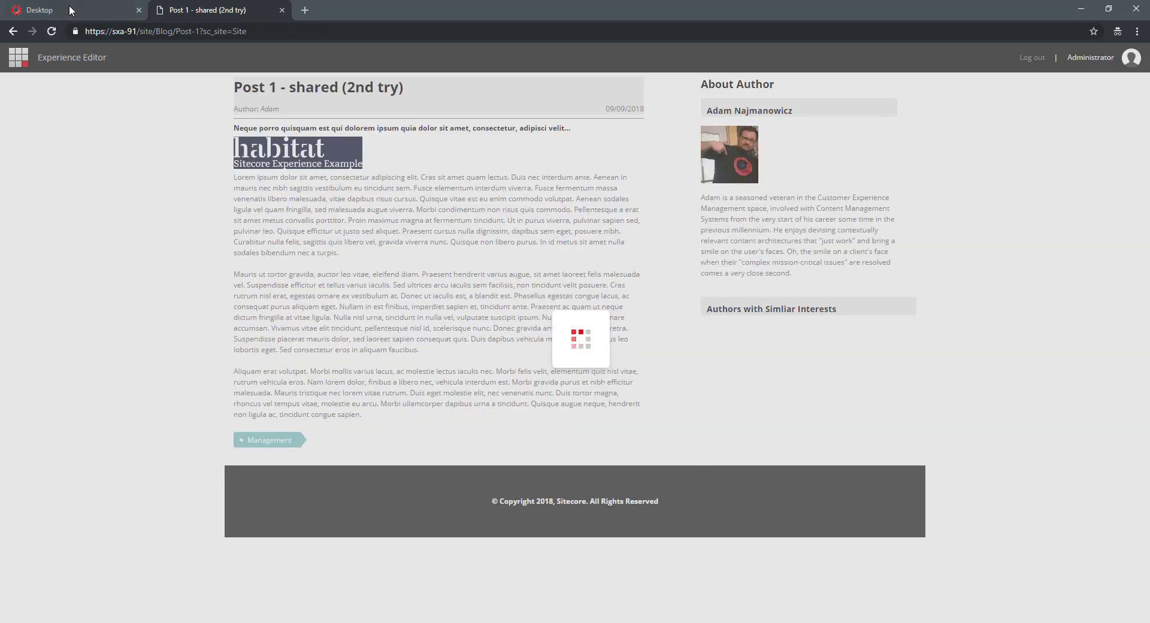
In the Content Editor, insert a Query item named "Query for Authors" under the Authors with Simliar Interests variant
click(18, 7)
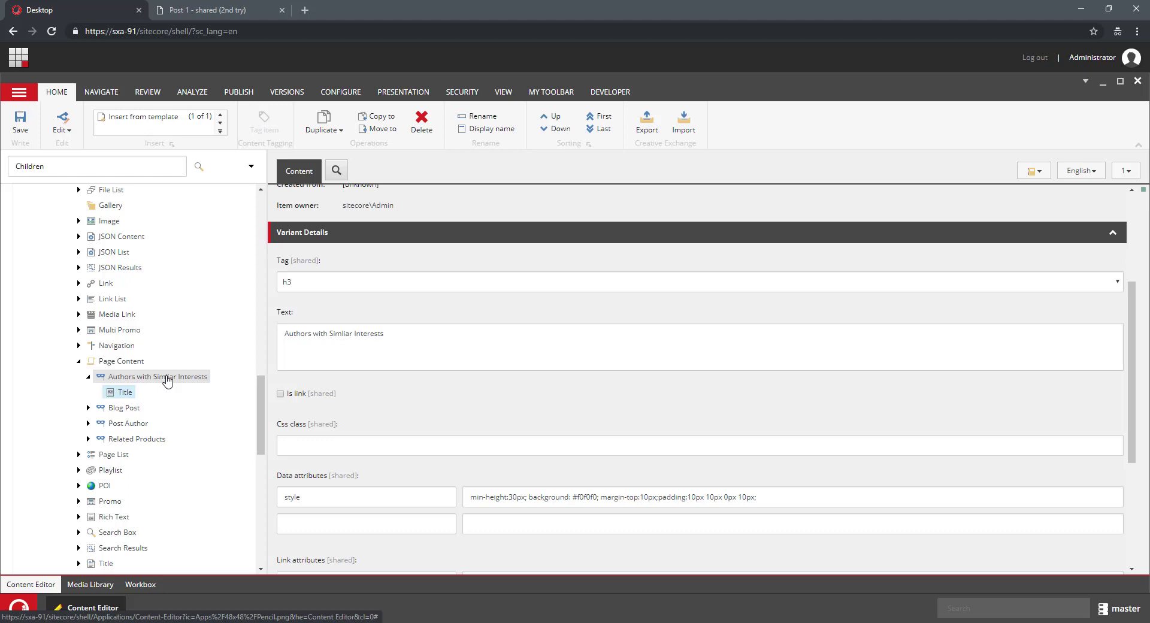
right_click(167, 380)
mouse_move(240, 384)
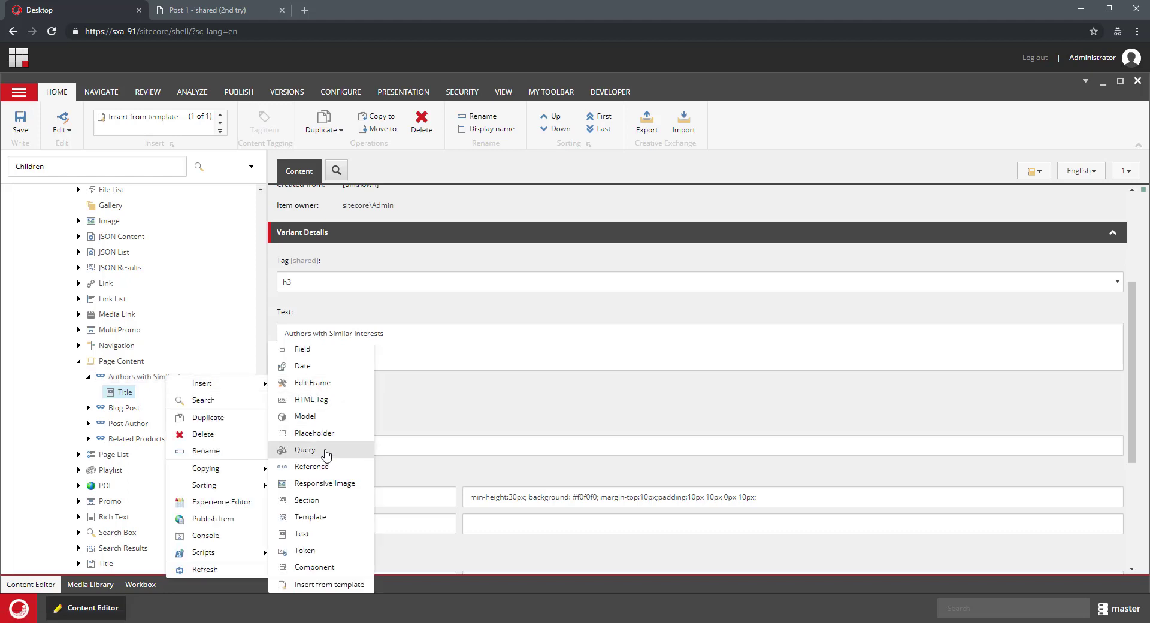
click(326, 455)
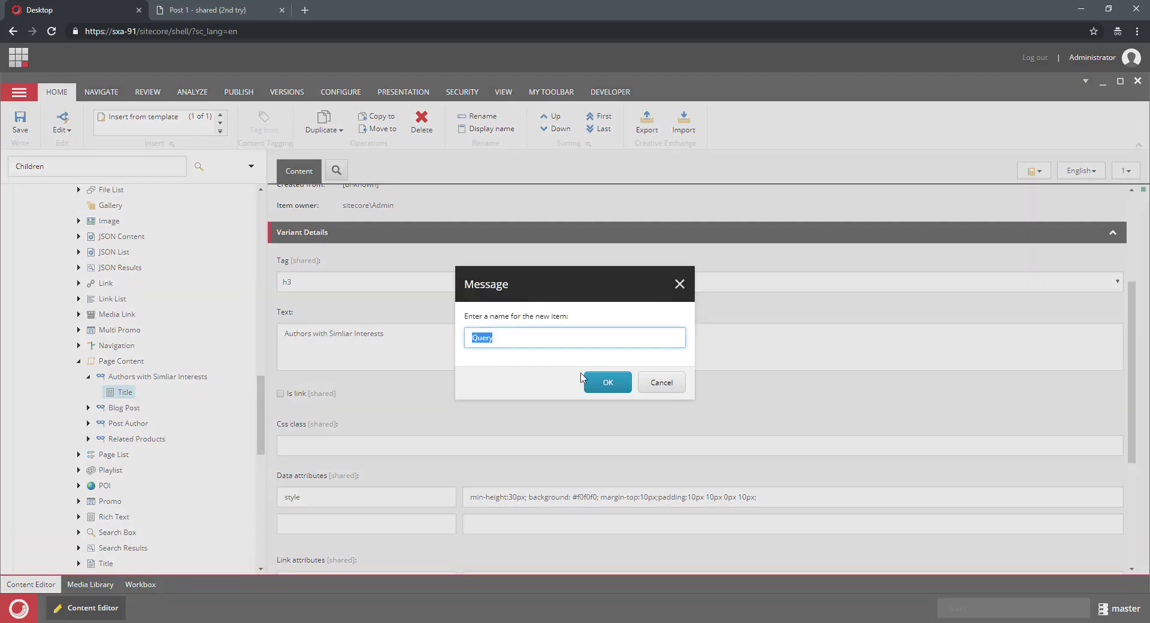
key(End)
click(590, 382)
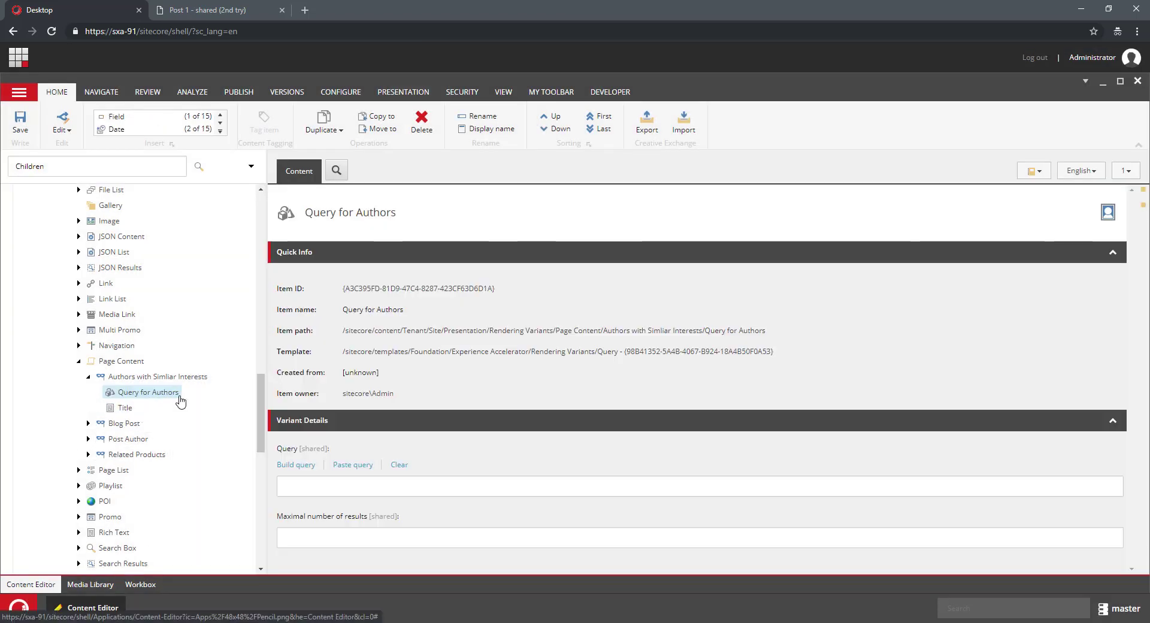
Sort the Query for Authors item last, below Title, in the Authors with Simliar Interests variant
right_click(158, 393)
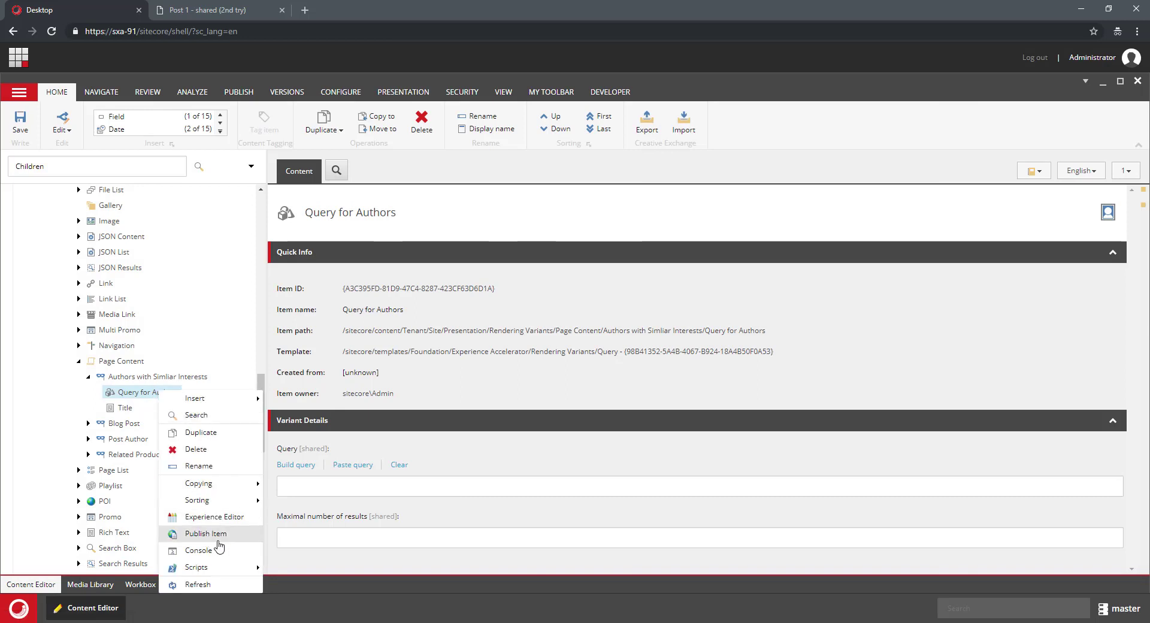
mouse_move(238, 507)
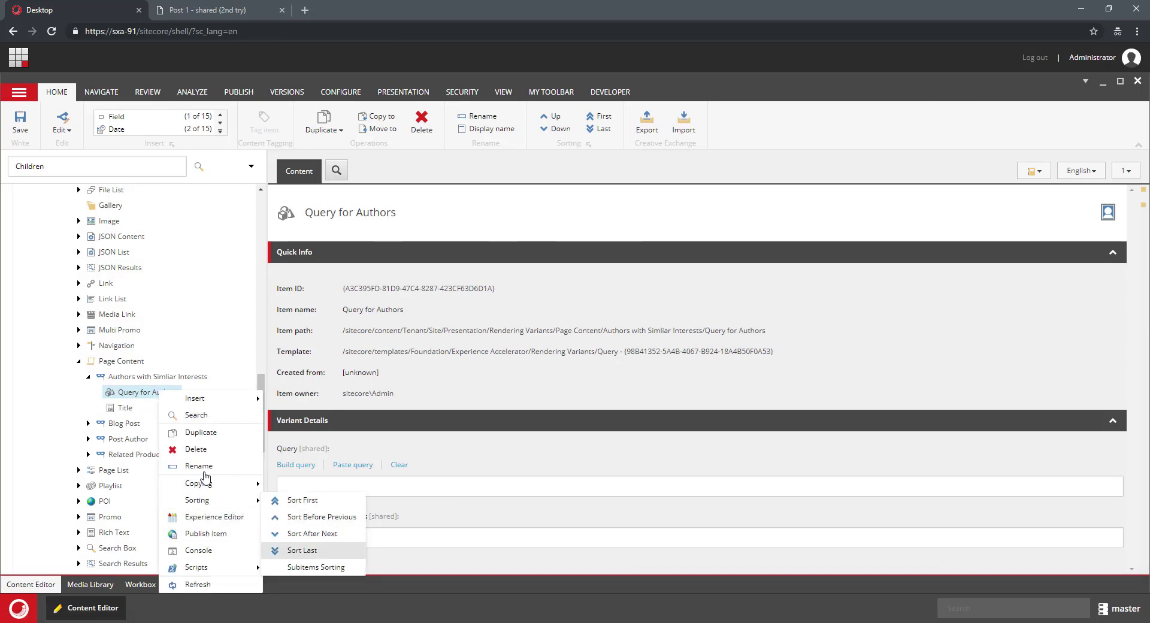
click(331, 550)
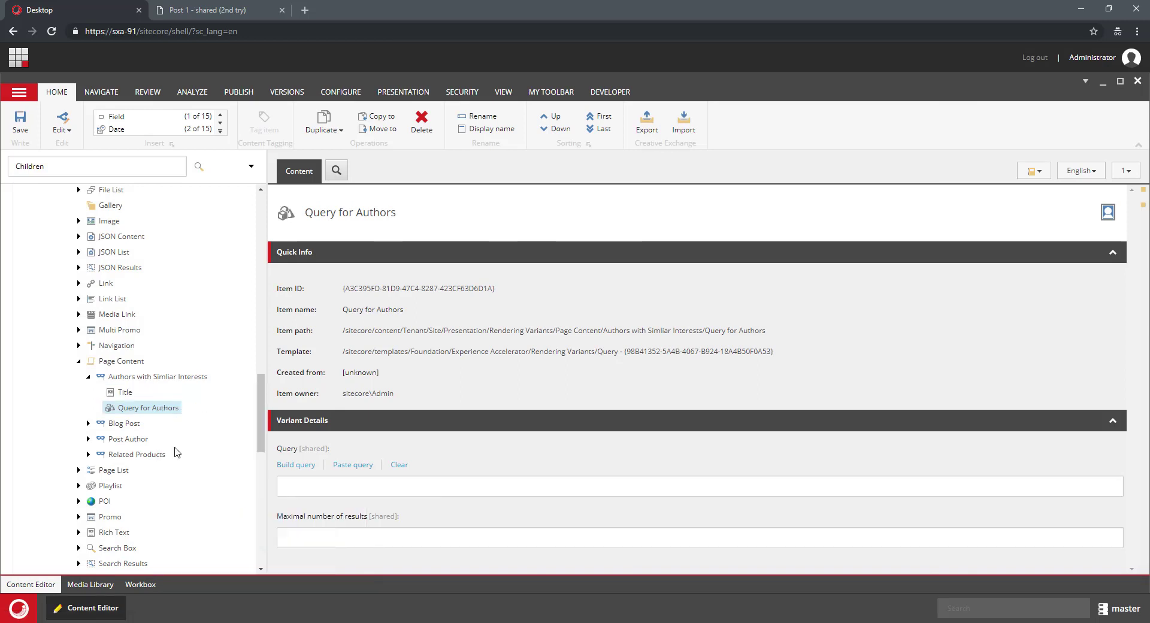
Open the search query builder for Query for Authors and remove its default location filter from the query
click(307, 469)
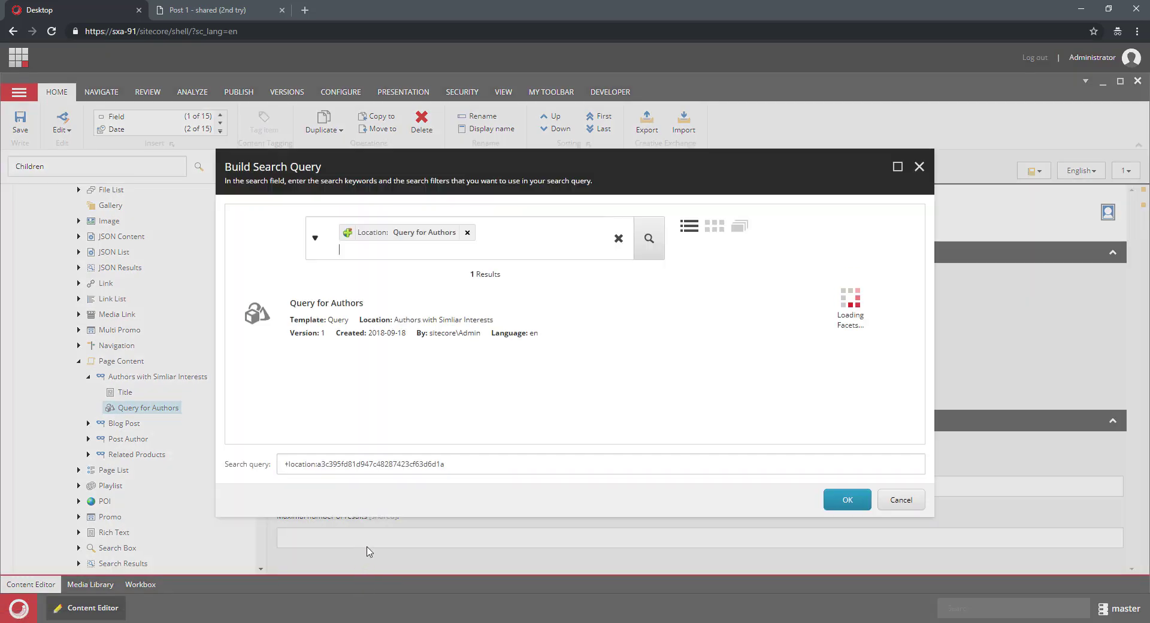
click(462, 234)
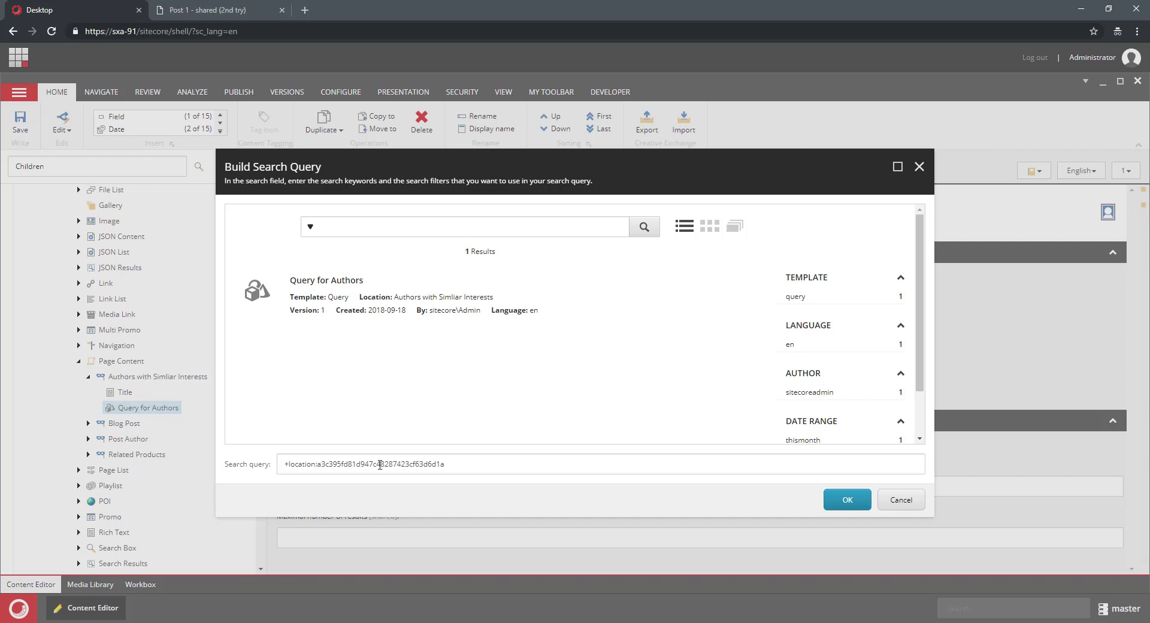
click(641, 233)
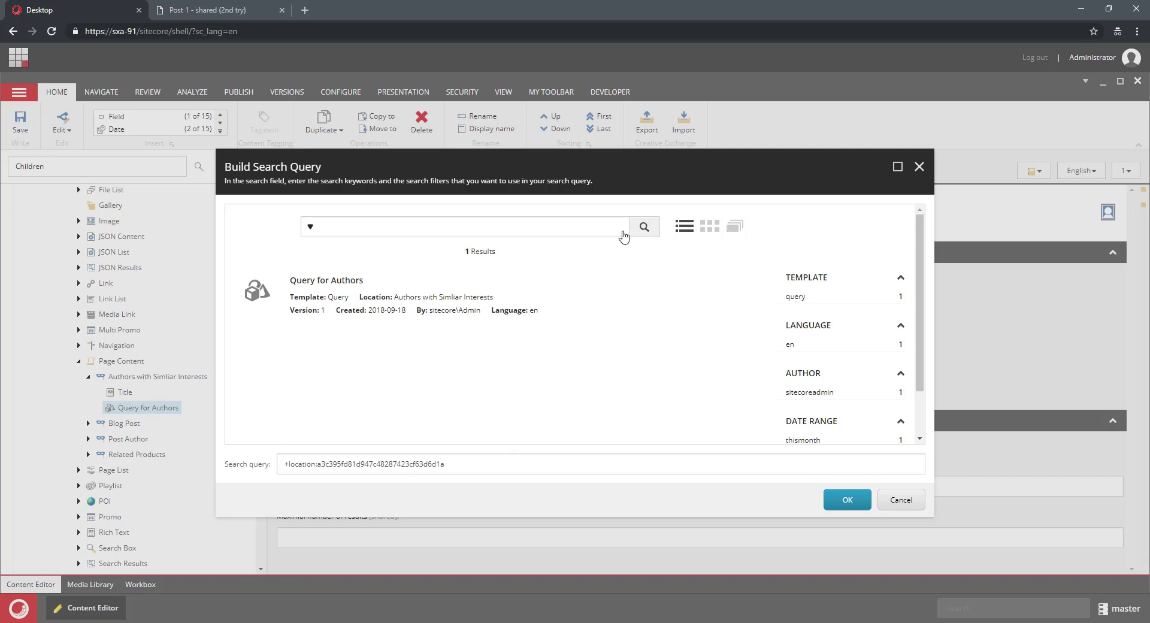
click(527, 230)
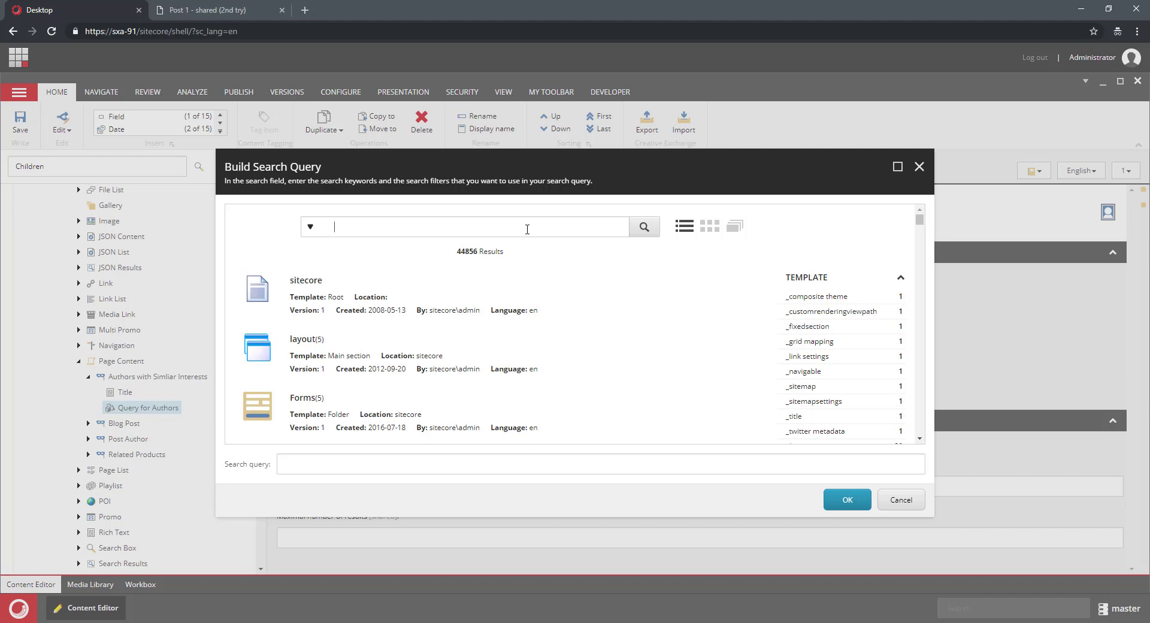
Add a template filter for the tenant's Author template to the search query and mark it as required
text(te)
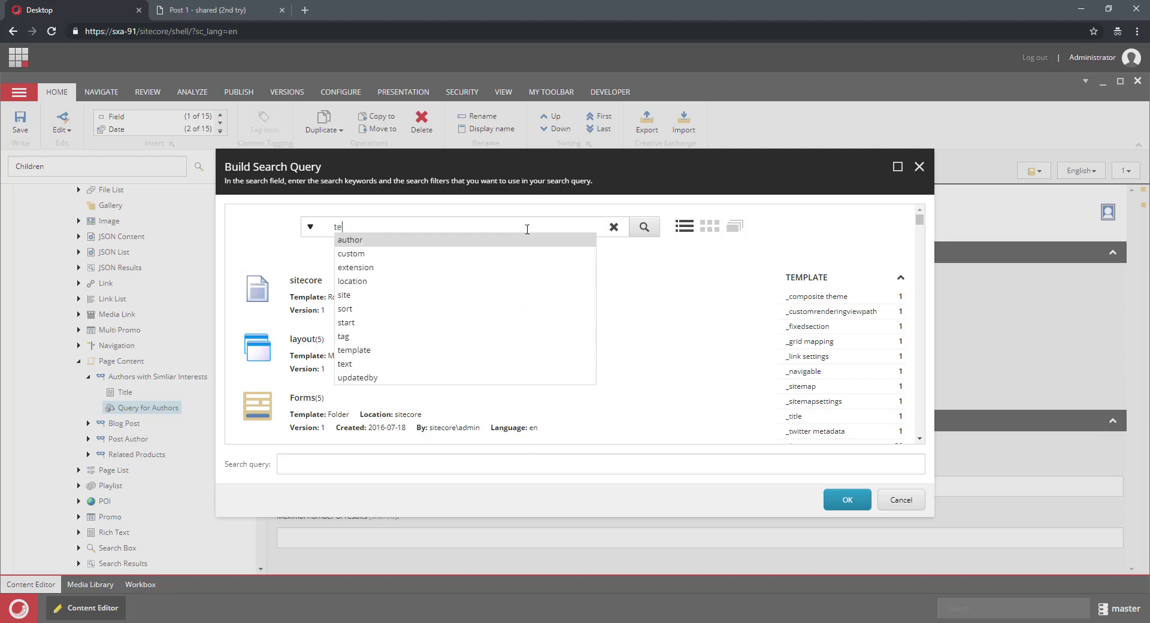
text(mplate)
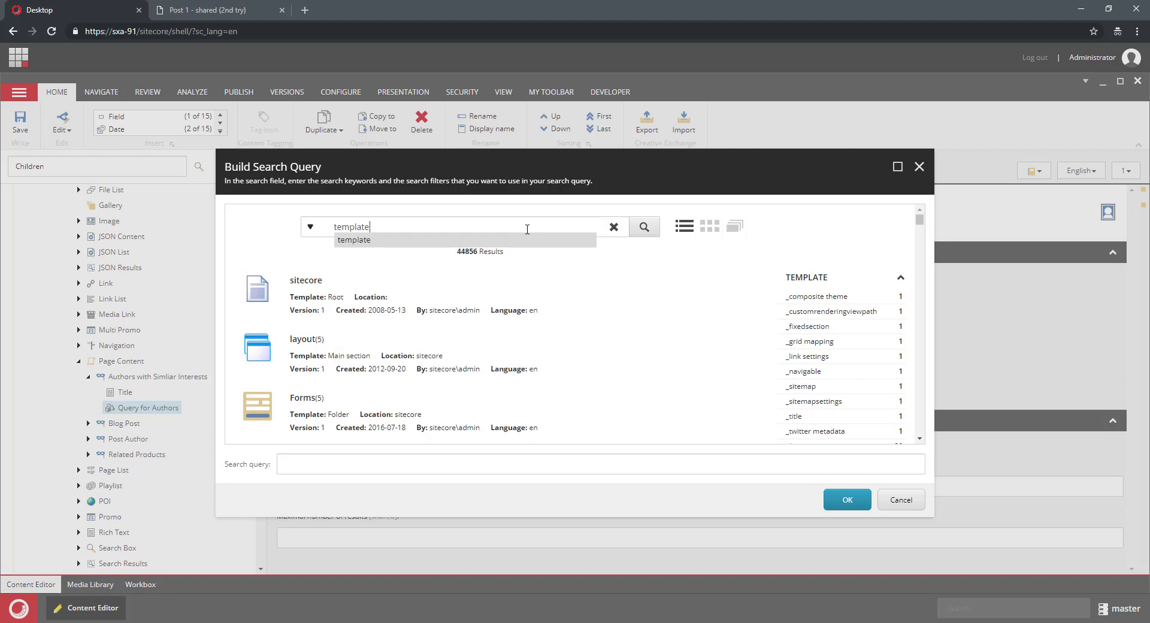
key(Return)
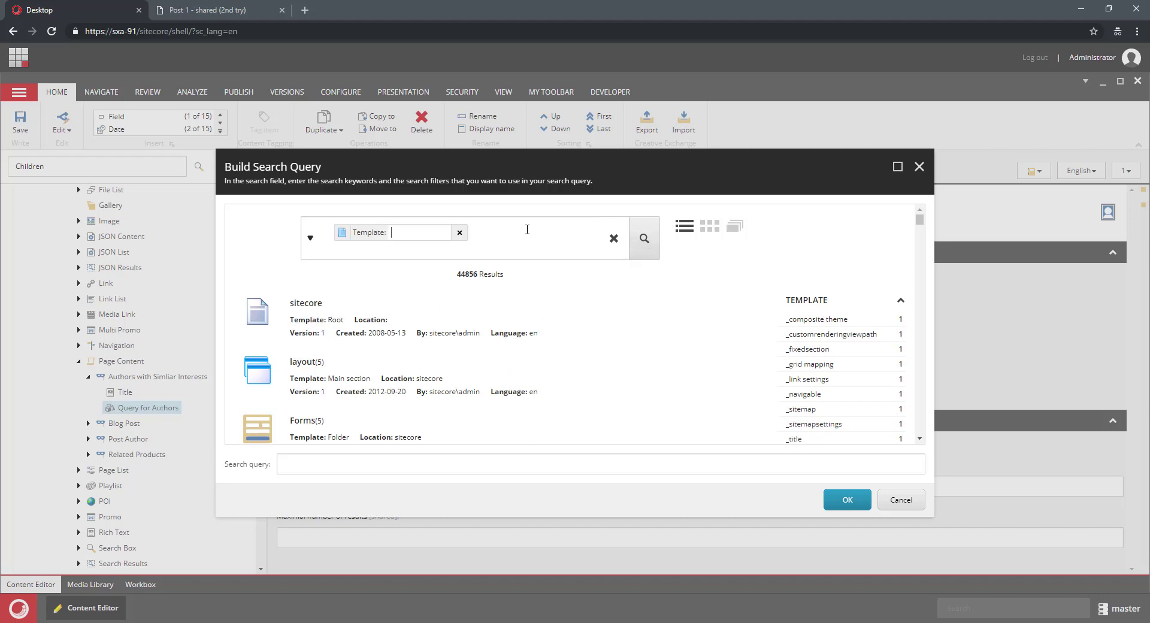
text(Author)
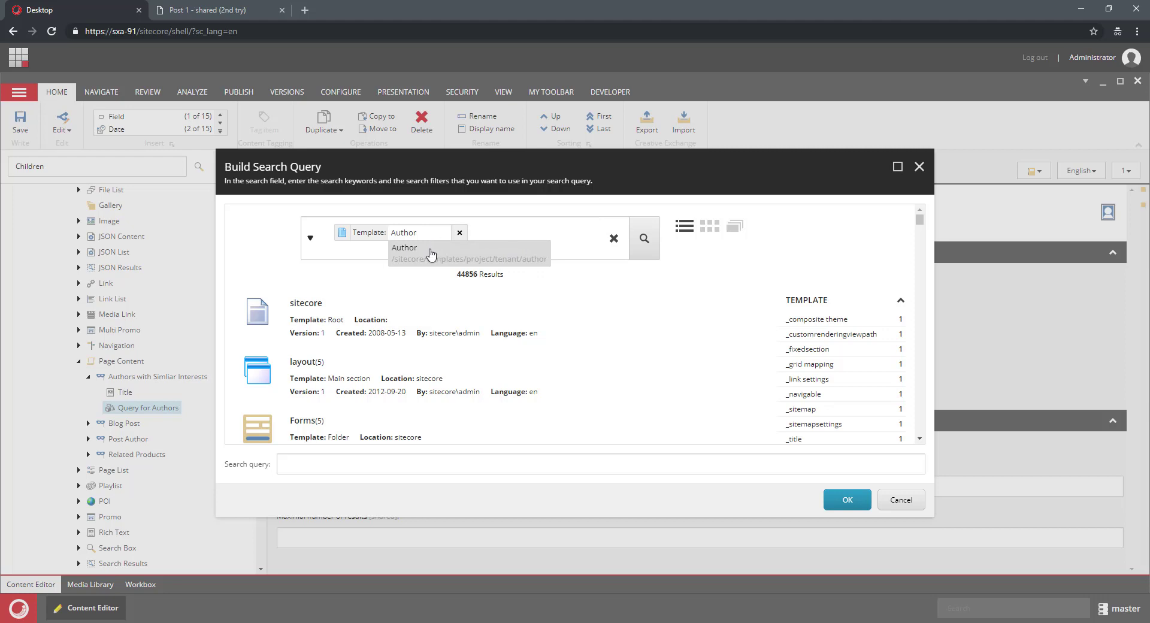
click(467, 251)
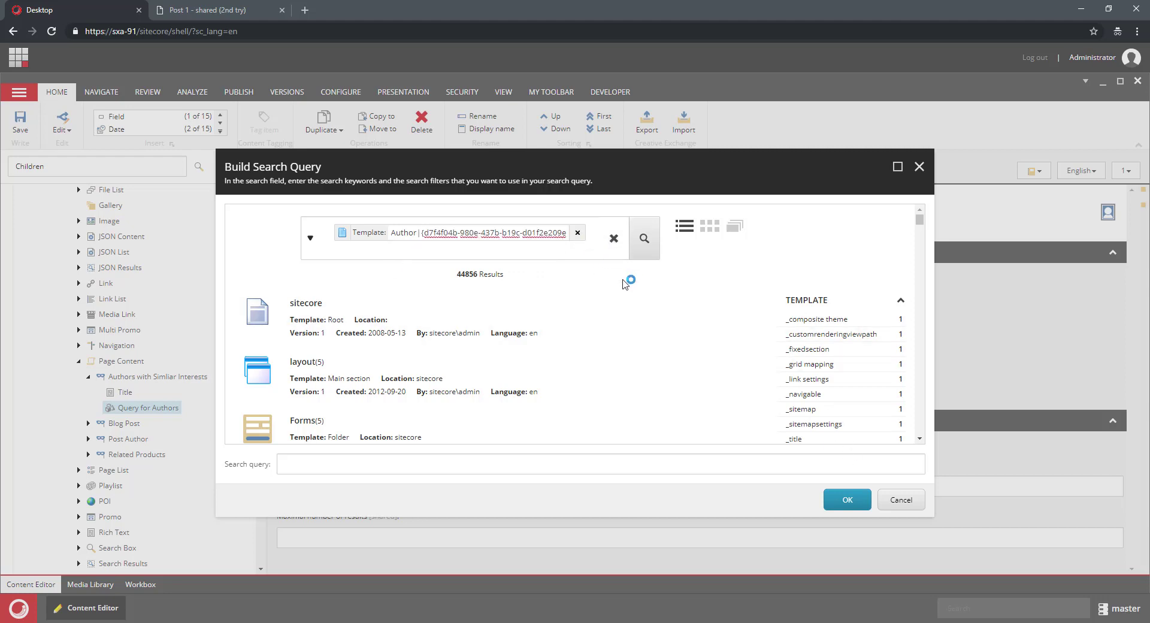
click(644, 240)
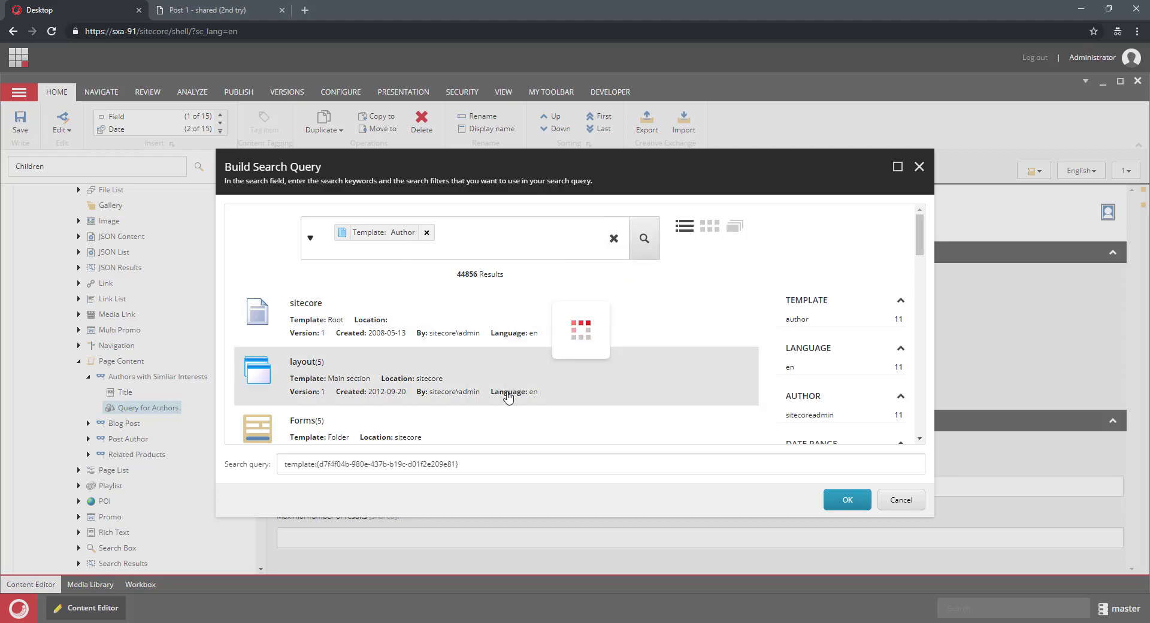
scroll(545, 440, down, 6)
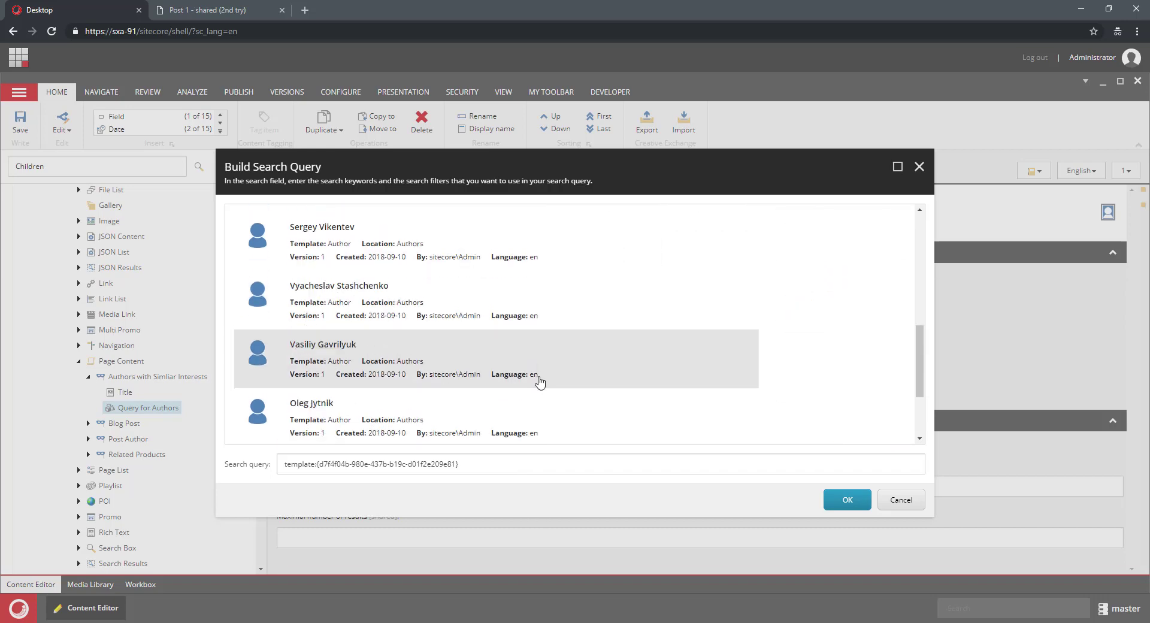
scroll(569, 384, up, 6)
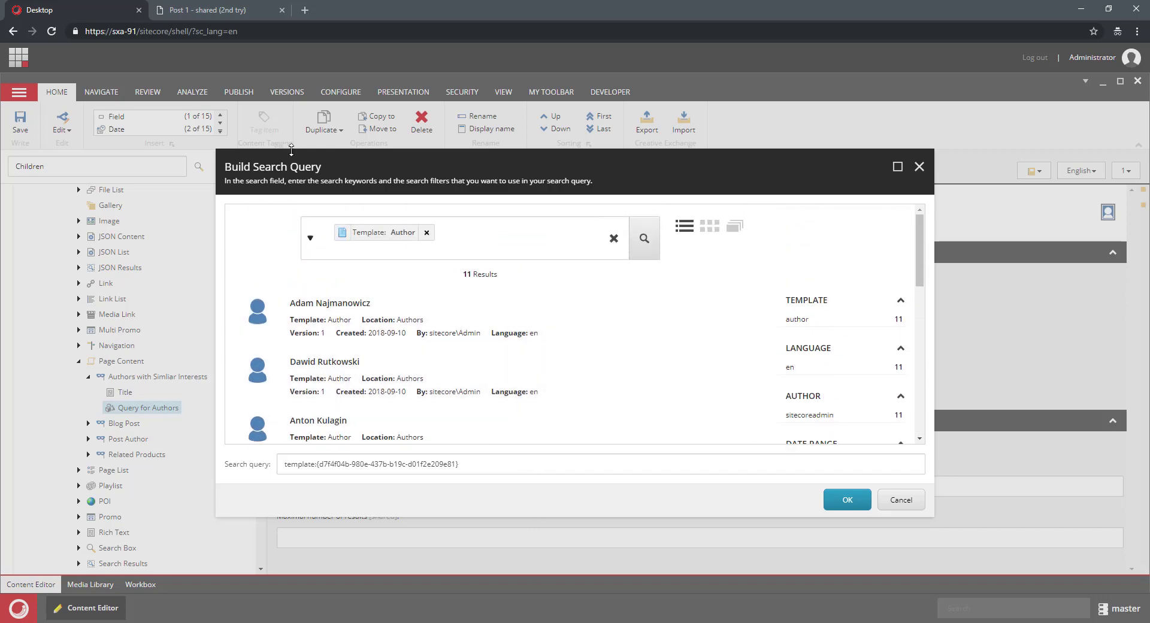
click(342, 235)
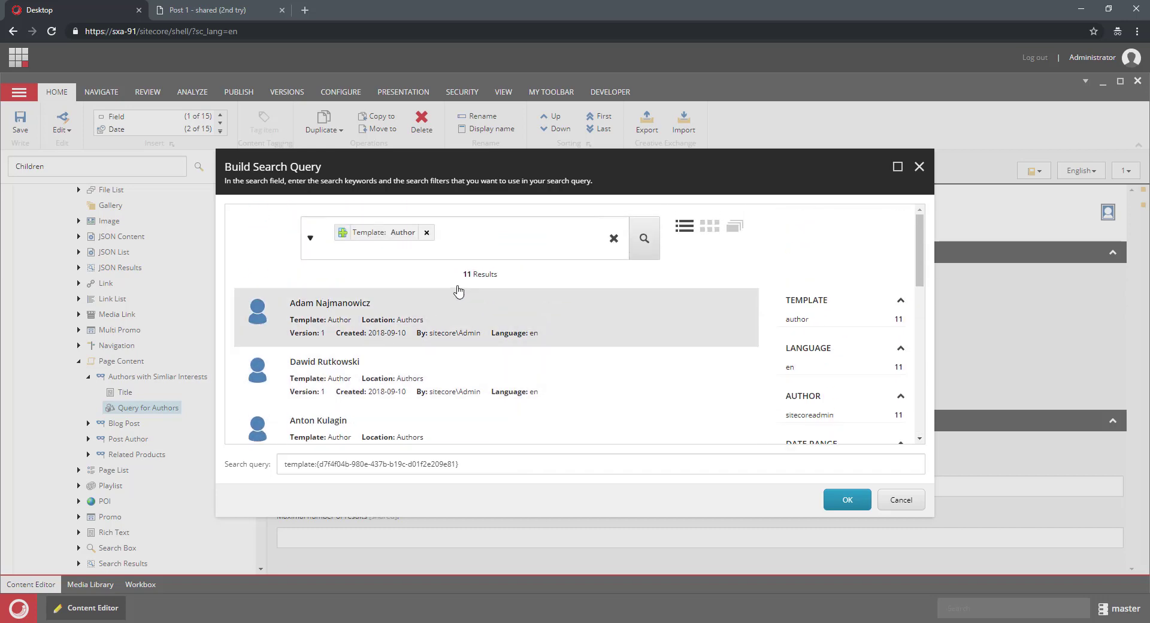
Add a required sxa filter TaggedWithAtLeastOneTagFromCurrentPage|SxaTags and apply the built query to the Query for Authors item
click(499, 249)
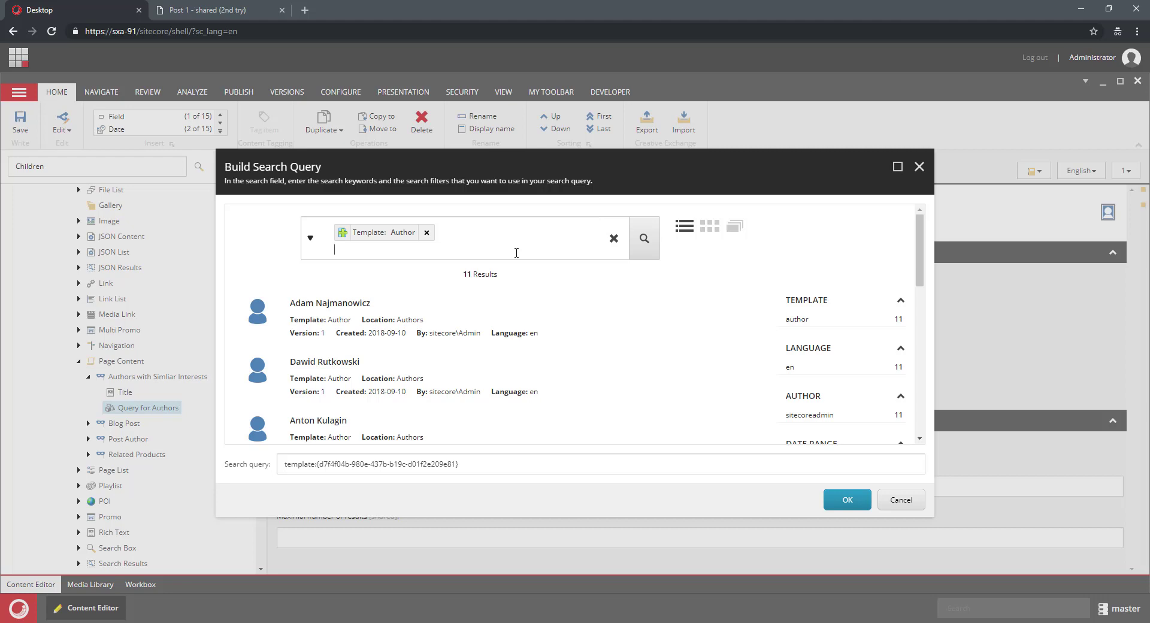
text(sxa)
key(Return)
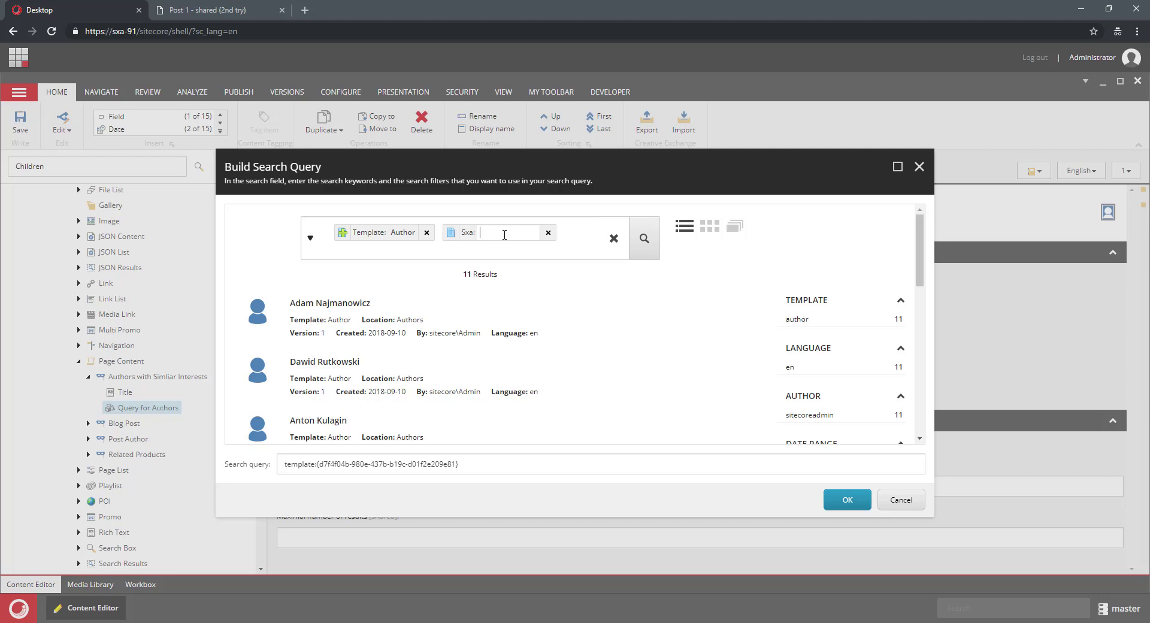
click(504, 235)
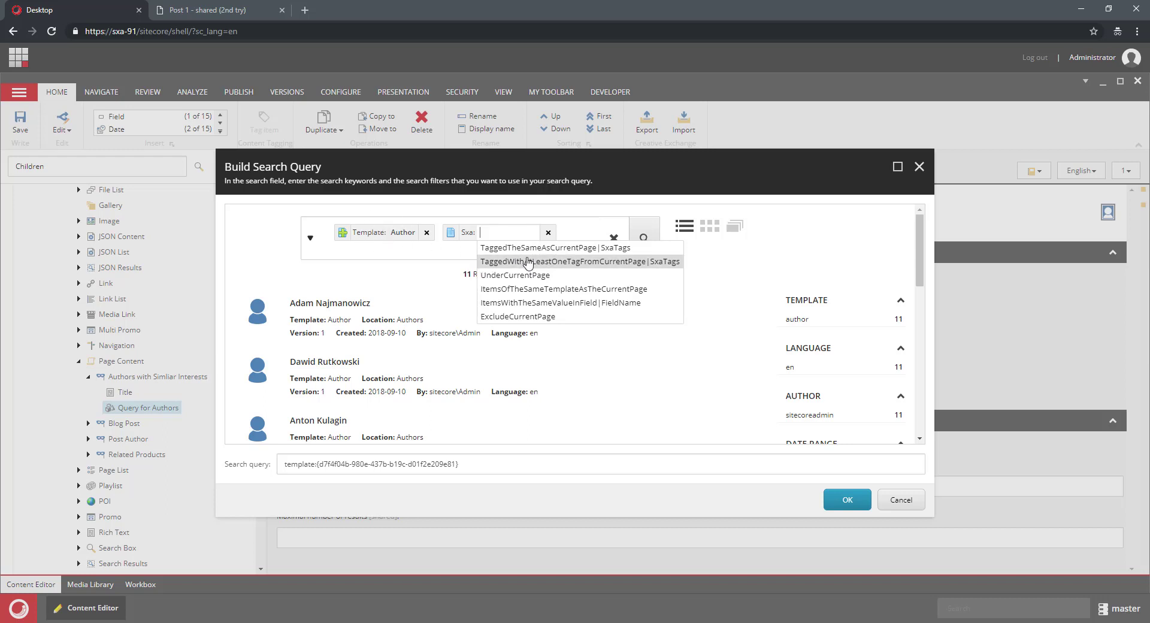
click(624, 262)
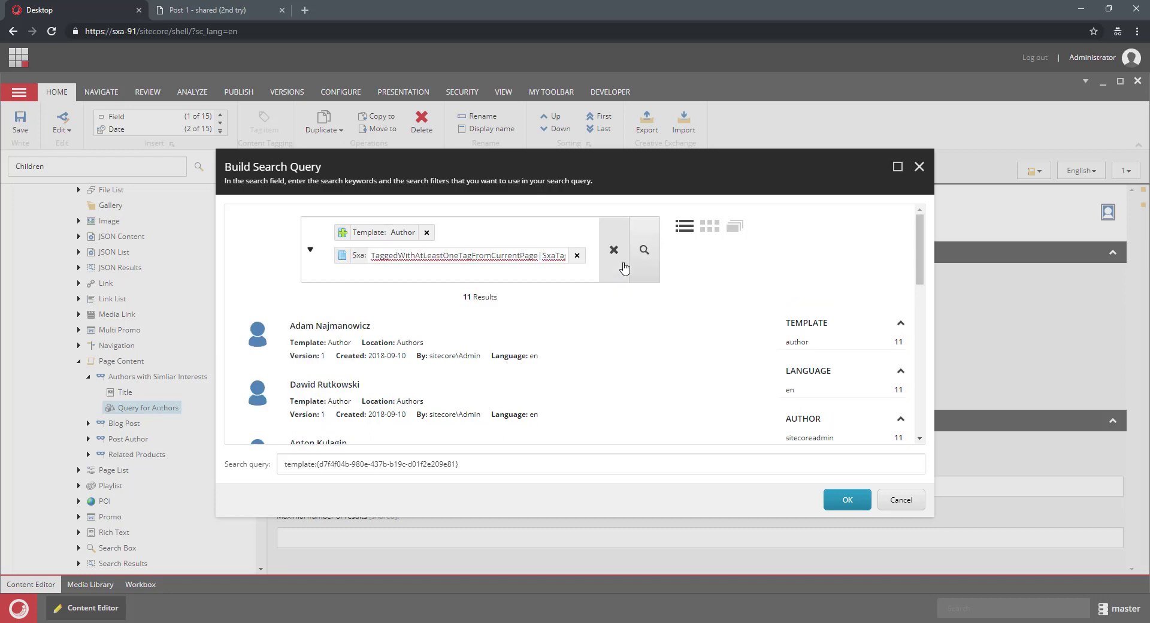
click(560, 274)
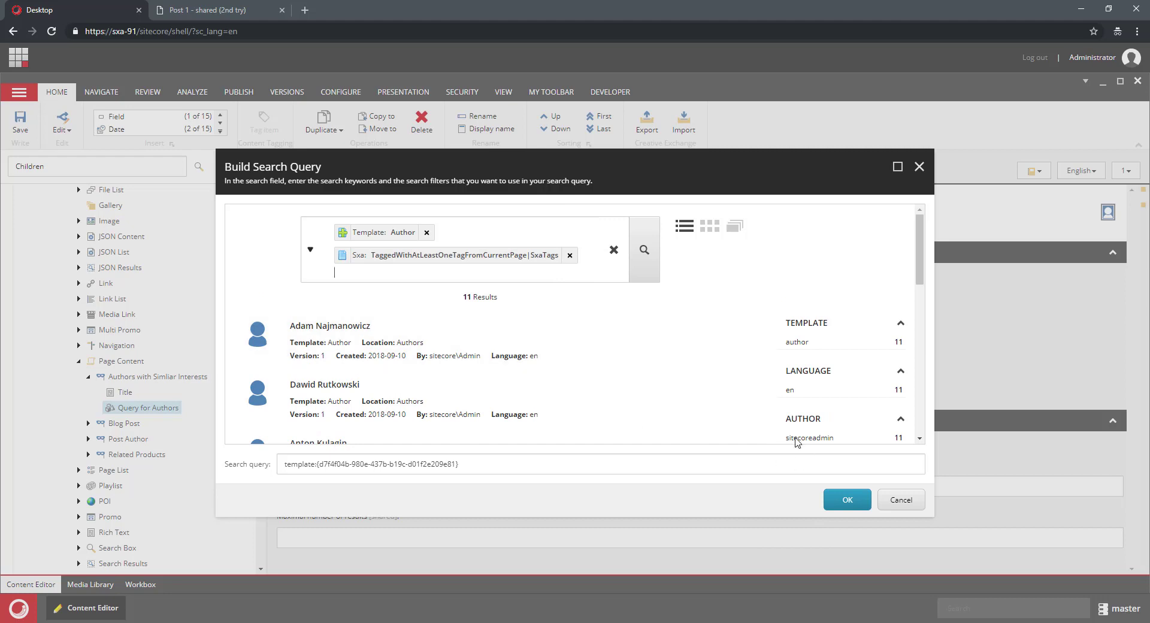
click(644, 250)
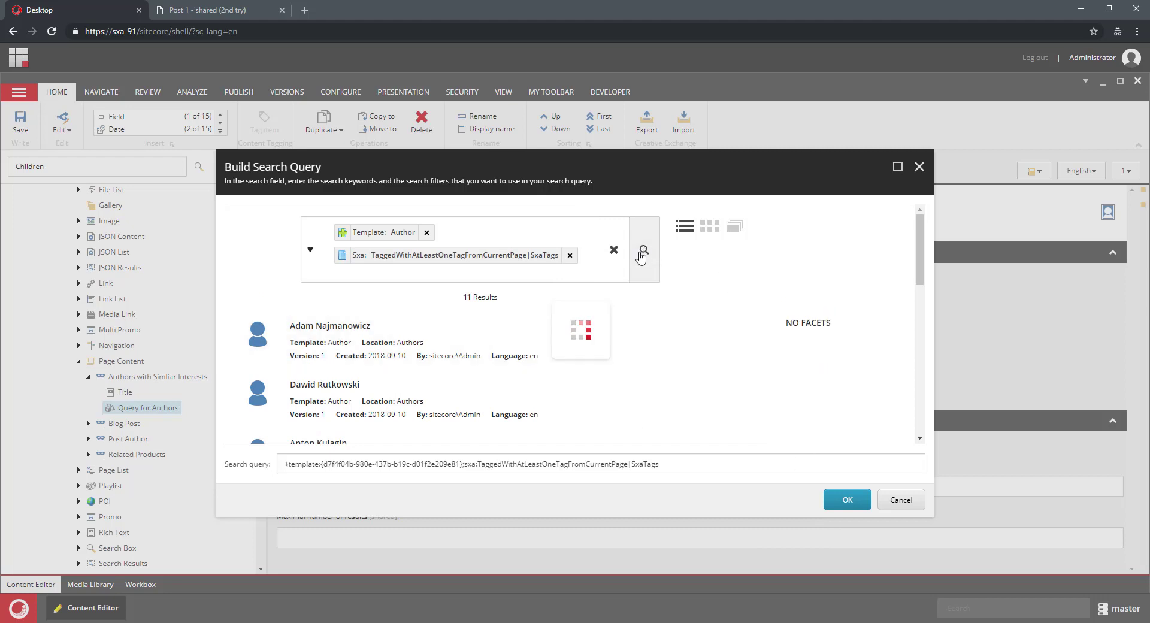
click(347, 255)
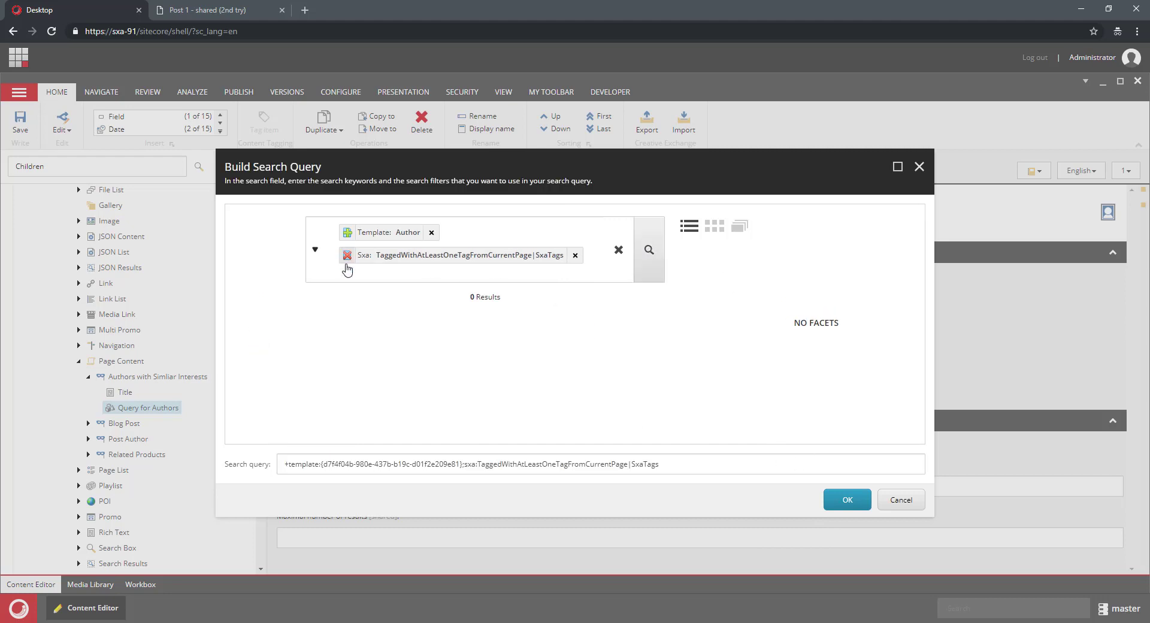
click(659, 259)
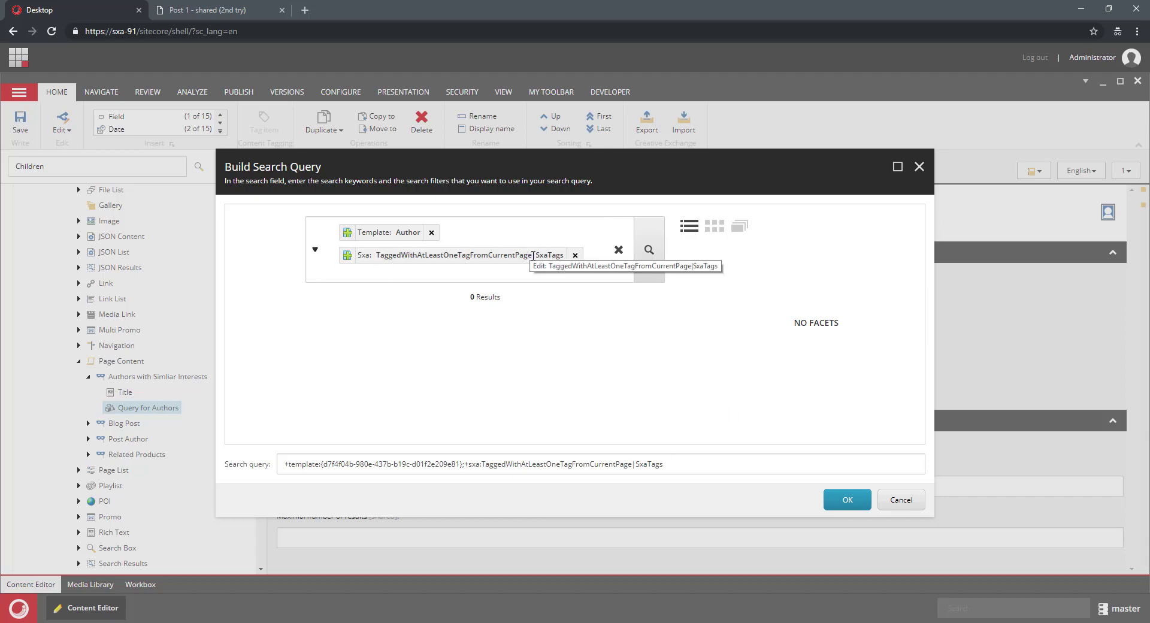
click(845, 507)
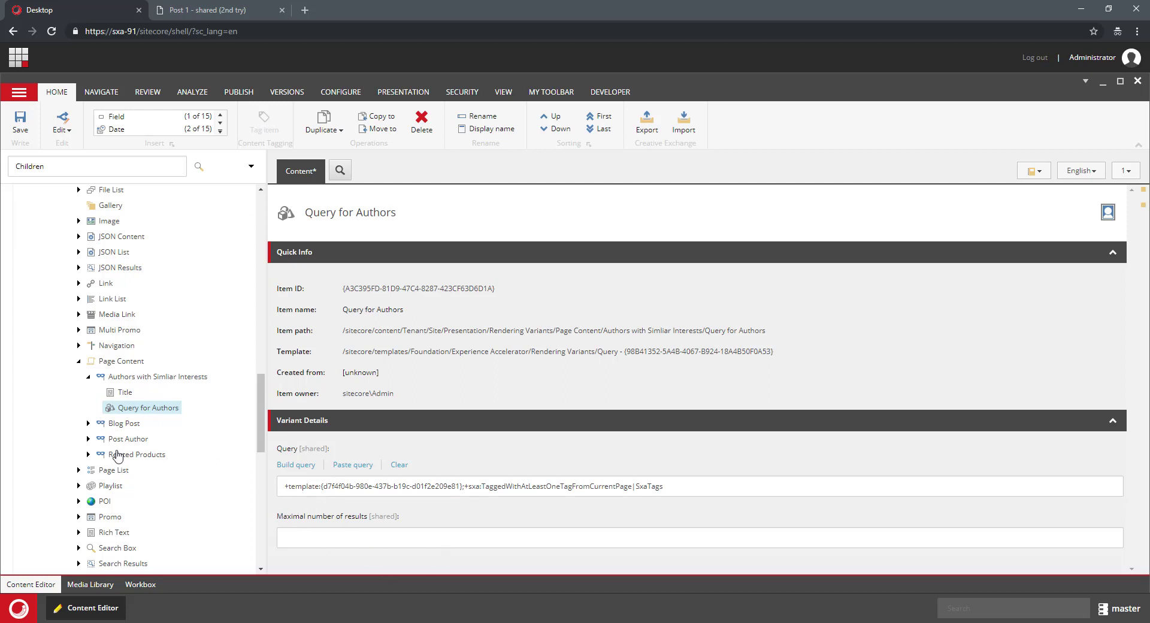
Save the query changes and copy the Header Wrapper with its name fields from Post Author's Authors item into Query for Authors
click(89, 439)
scroll(210, 416, down, 3)
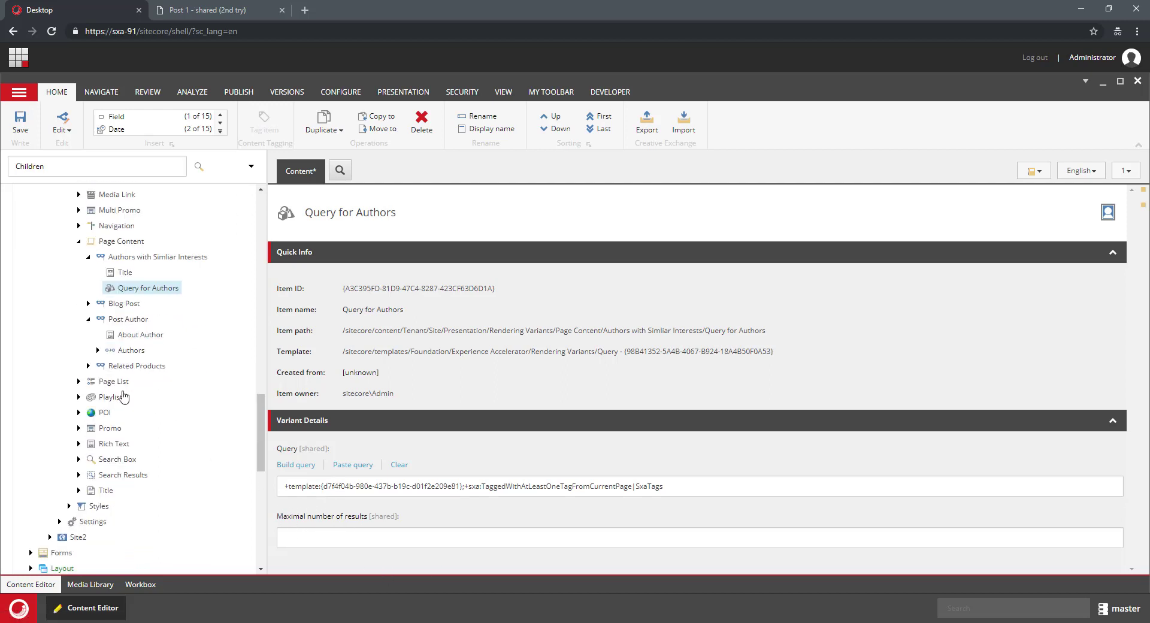
click(97, 351)
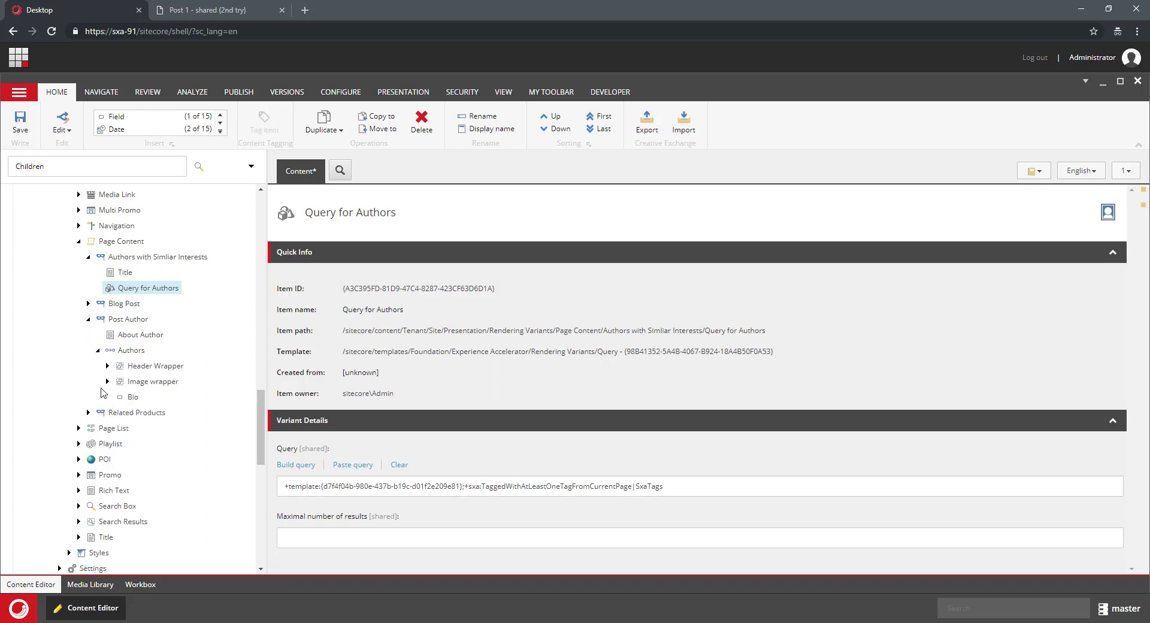
click(108, 366)
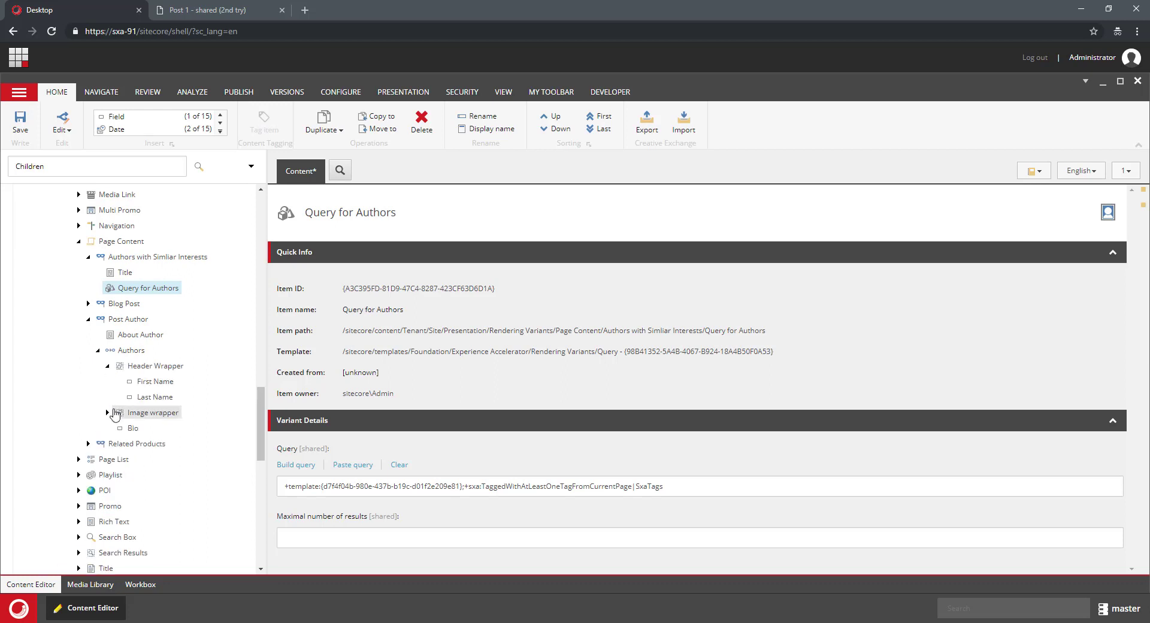
click(107, 412)
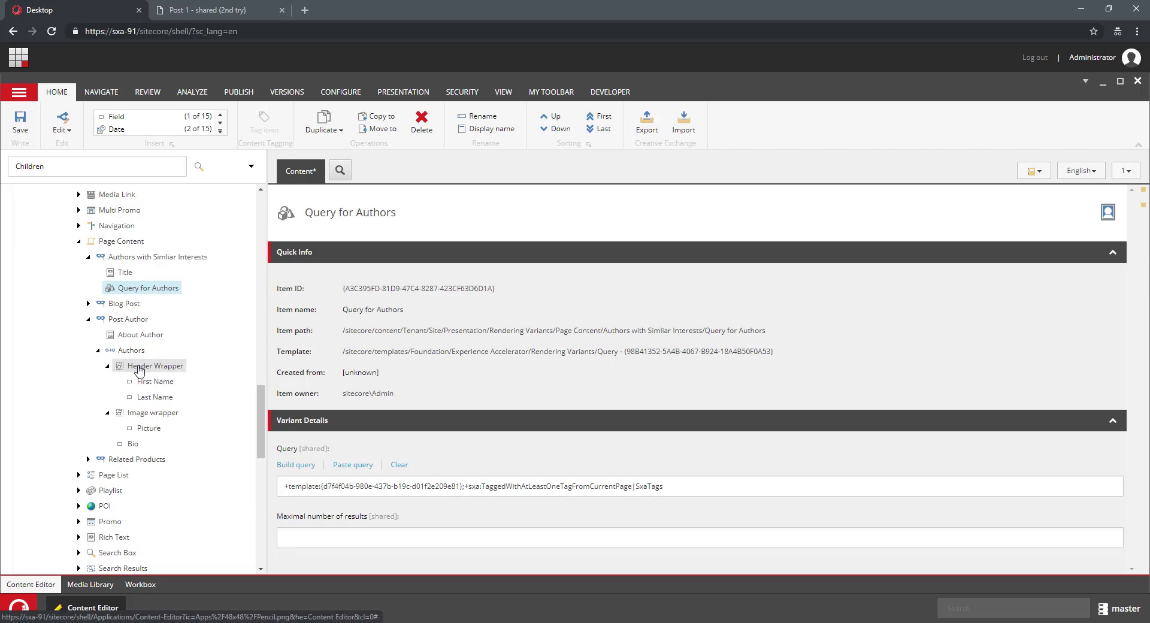
drag(139, 370, 155, 292)
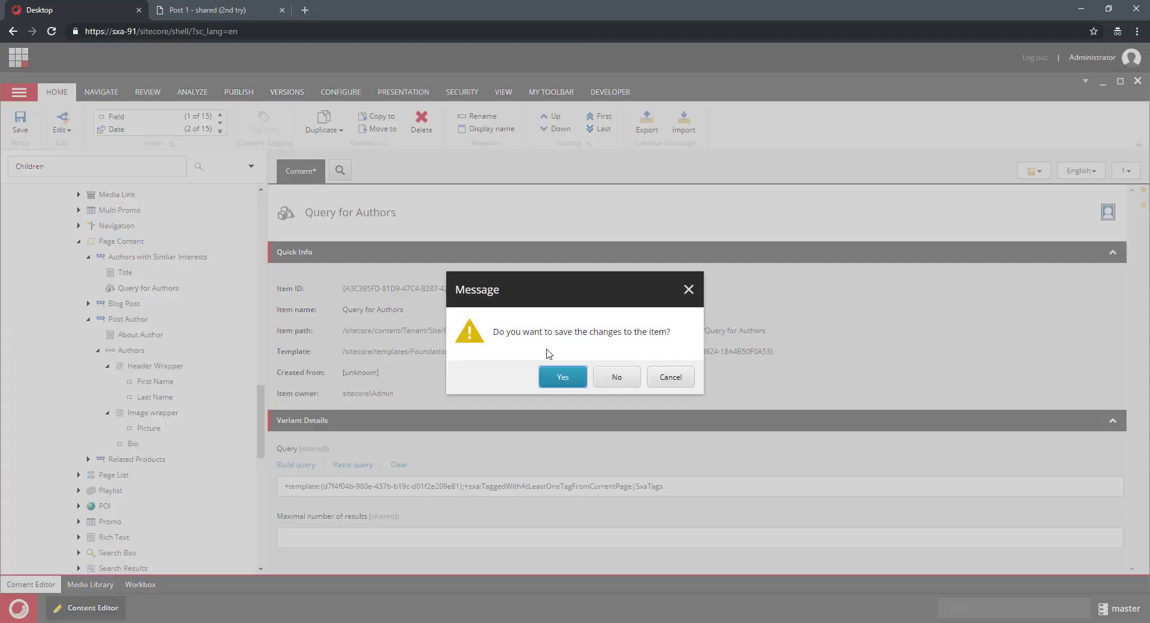
click(566, 380)
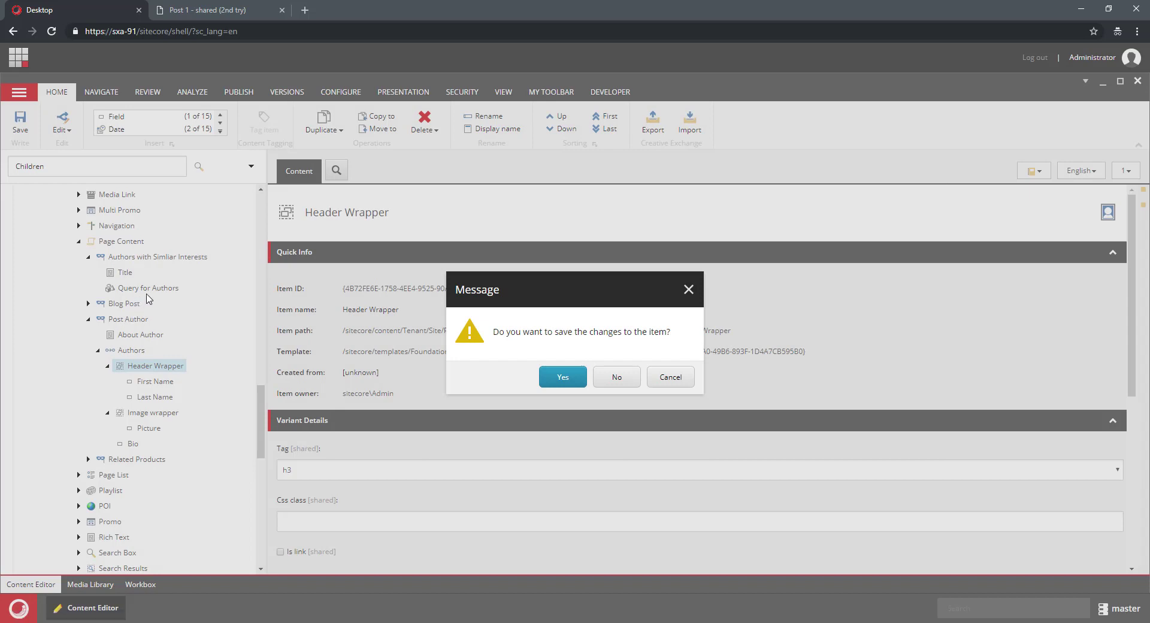
click(564, 377)
click(636, 378)
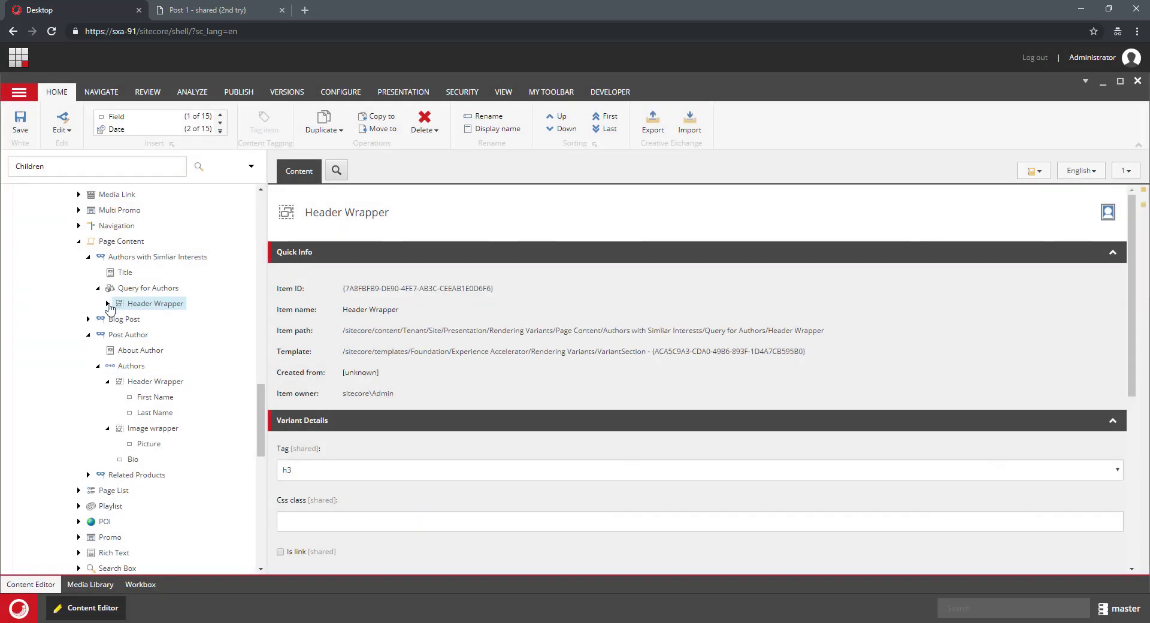
click(108, 303)
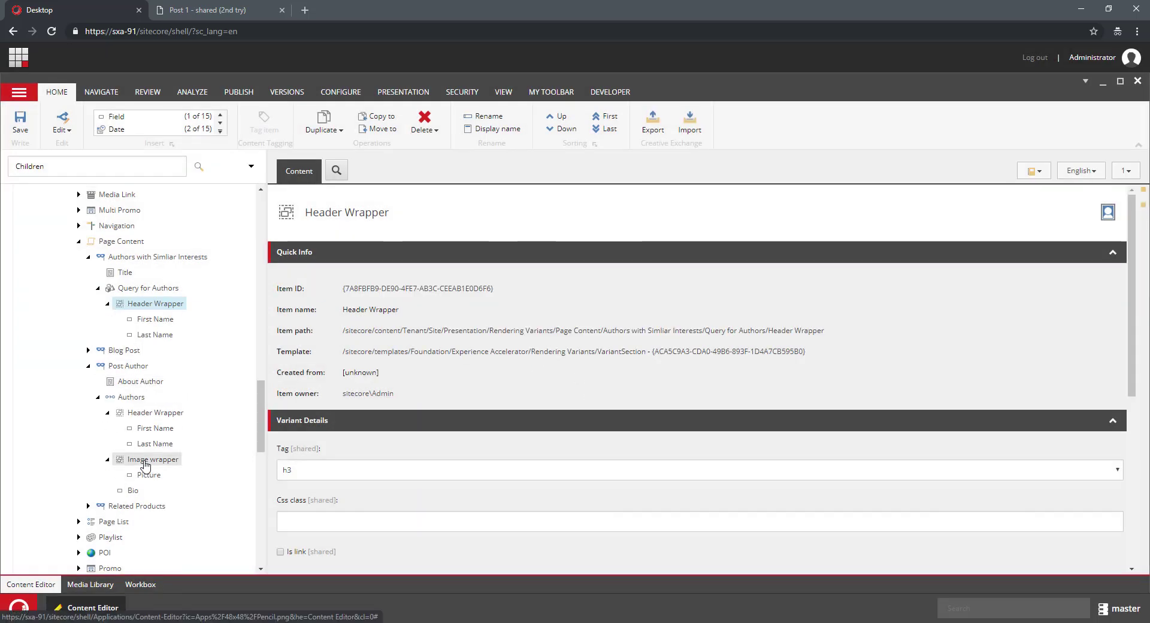
Copy the Image wrapper from Post Author's Authors item before First Name in the Header Wrapper under Query for Authors
drag(150, 460, 159, 319)
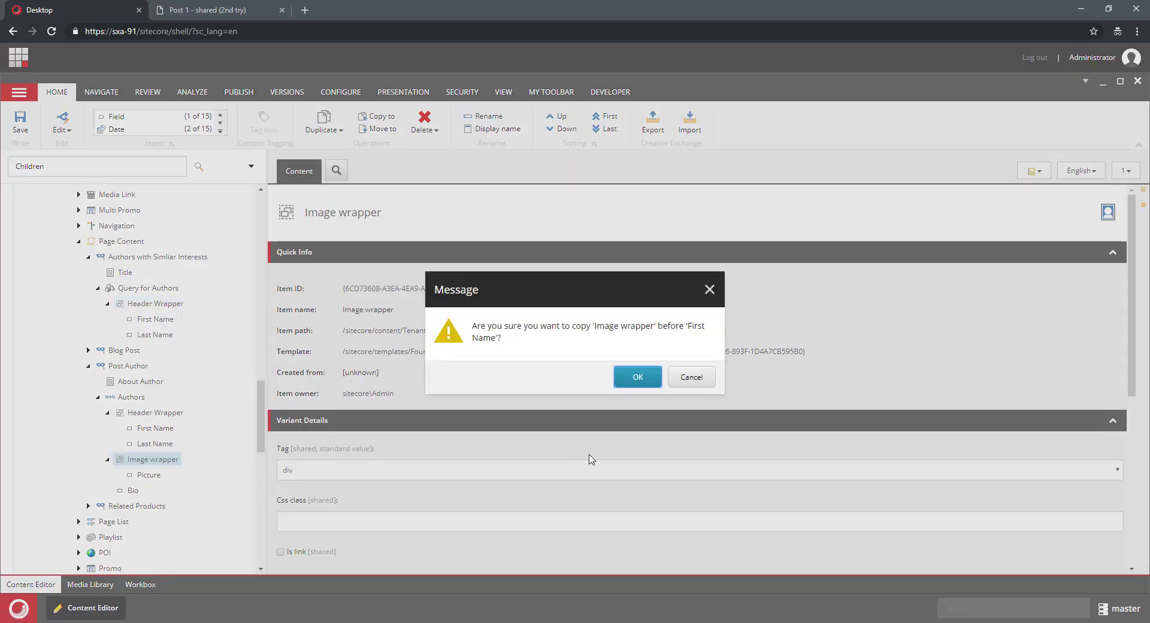
click(637, 377)
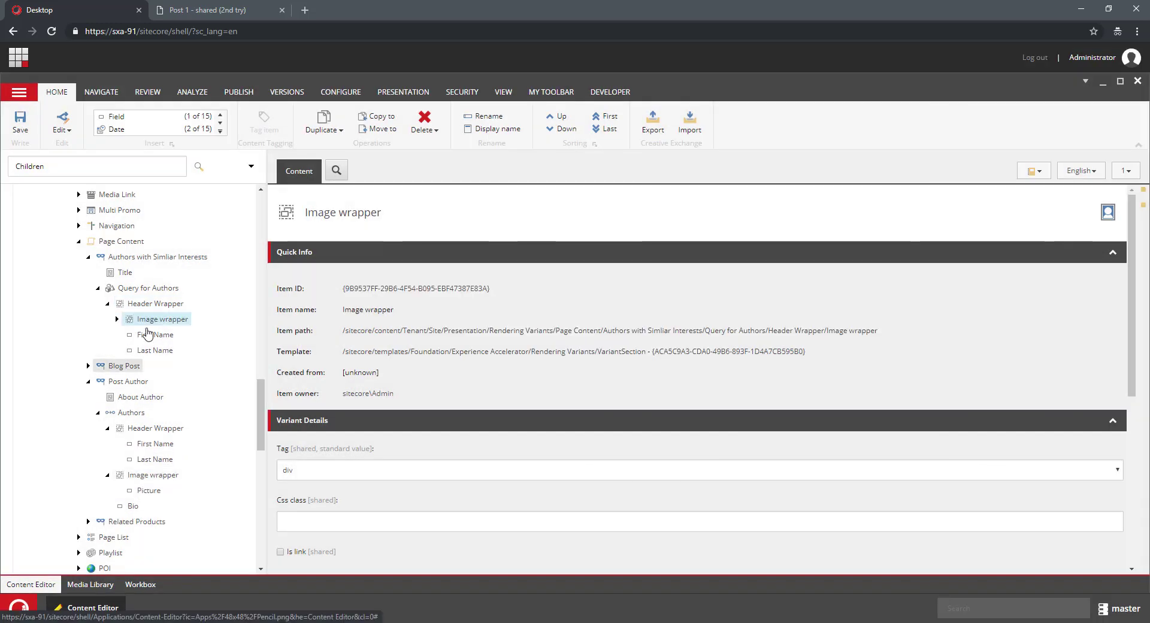
Save the Query for Authors variant items, switch to the Post 1 page in the Experience Editor and reload it
click(116, 319)
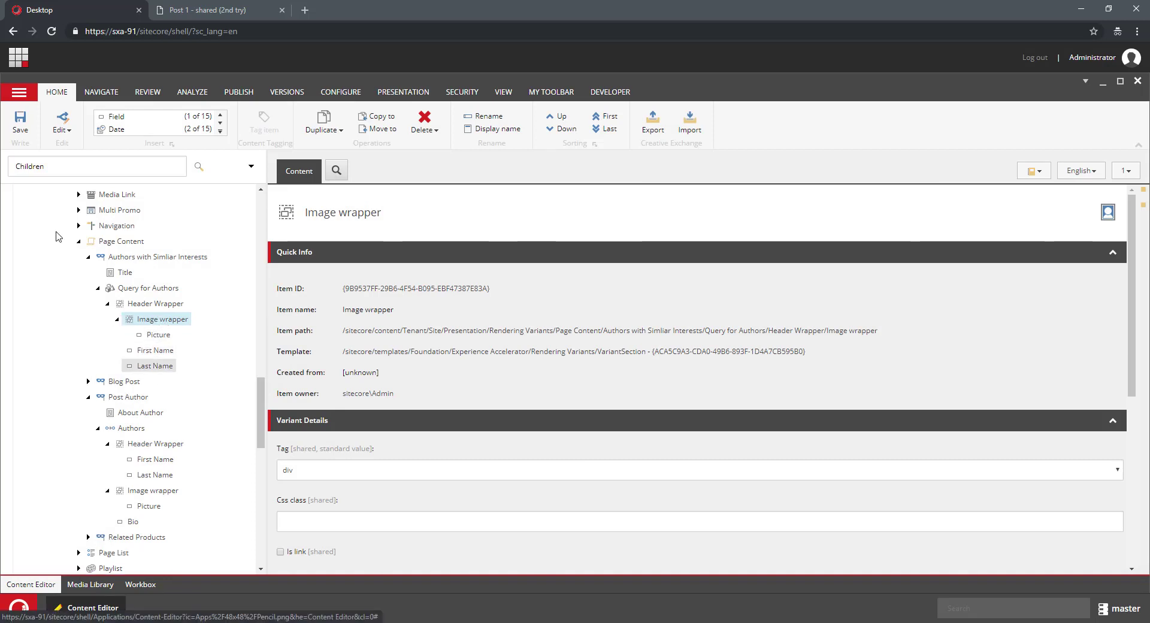
click(20, 123)
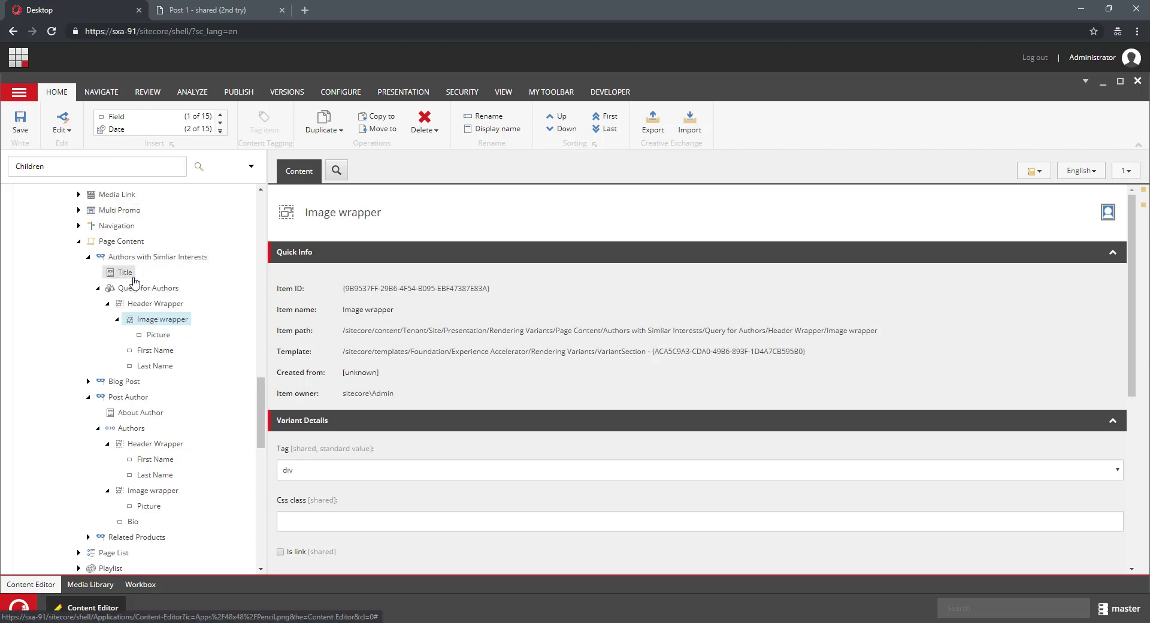
click(171, 290)
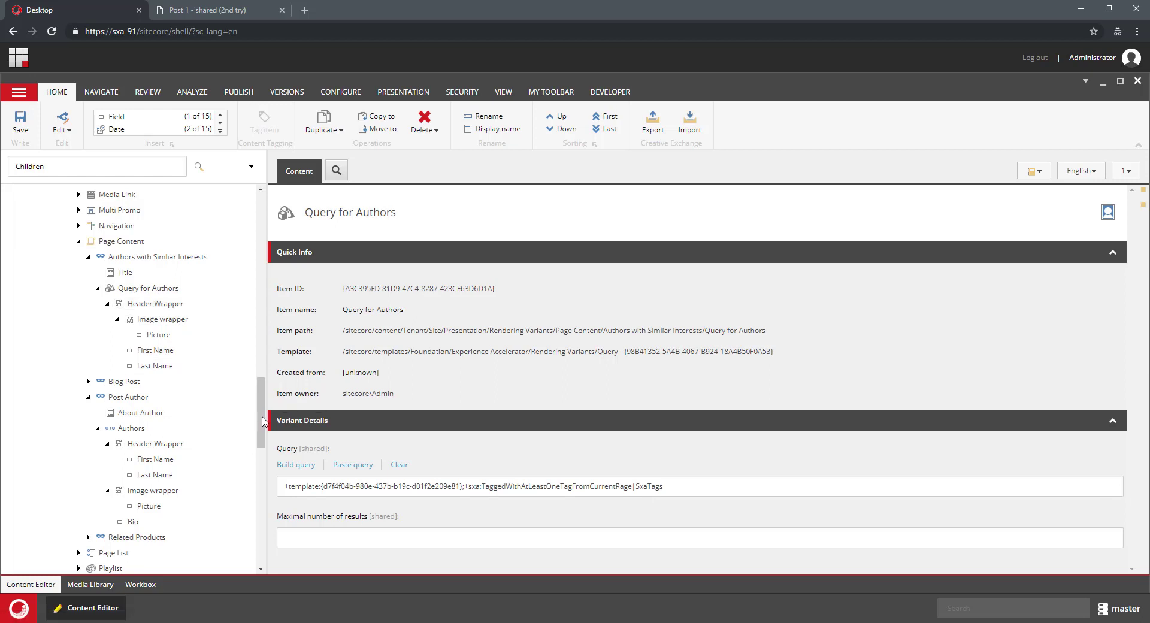
click(20, 123)
click(210, 12)
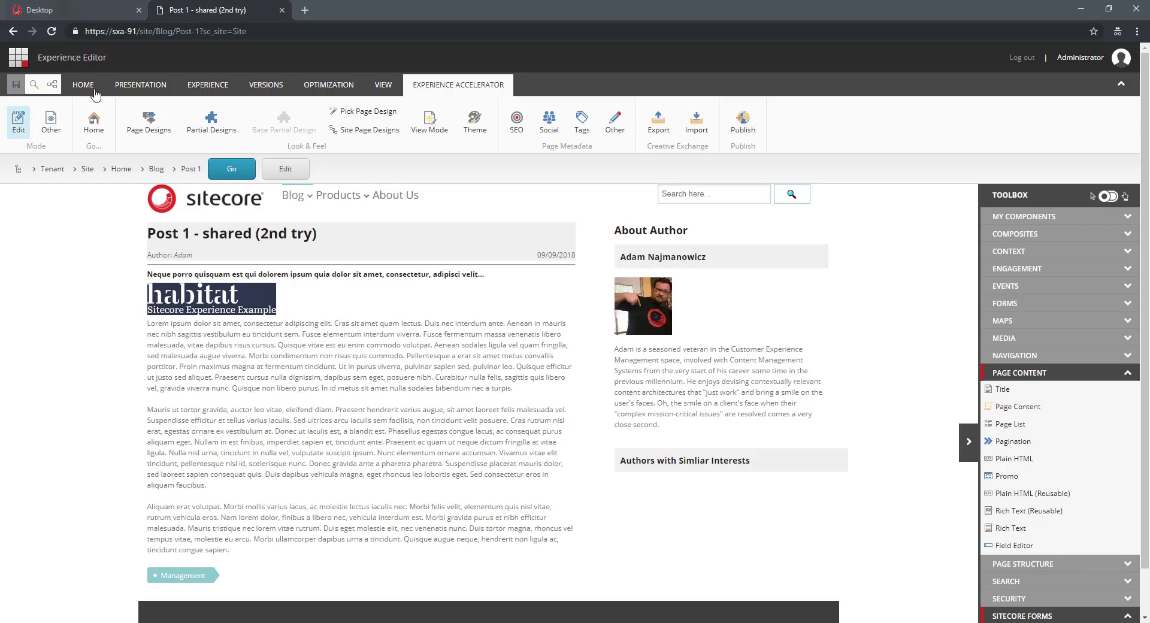
click(51, 31)
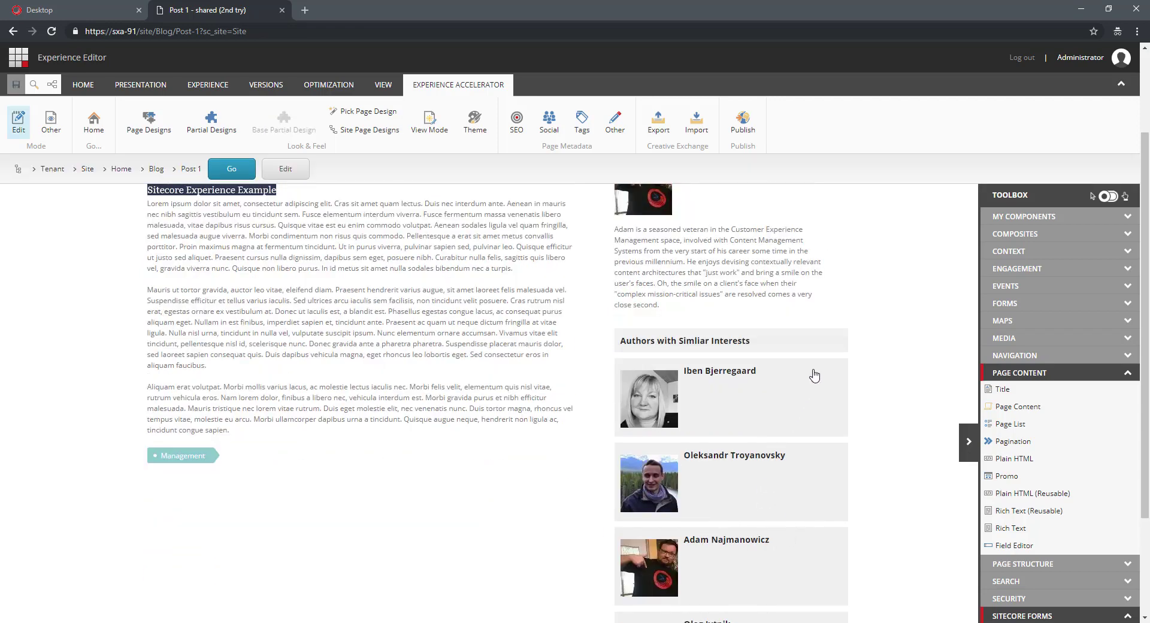
Remove the Page Content component showing Authors with Simliar Interests from Post 1 and save the page
click(820, 360)
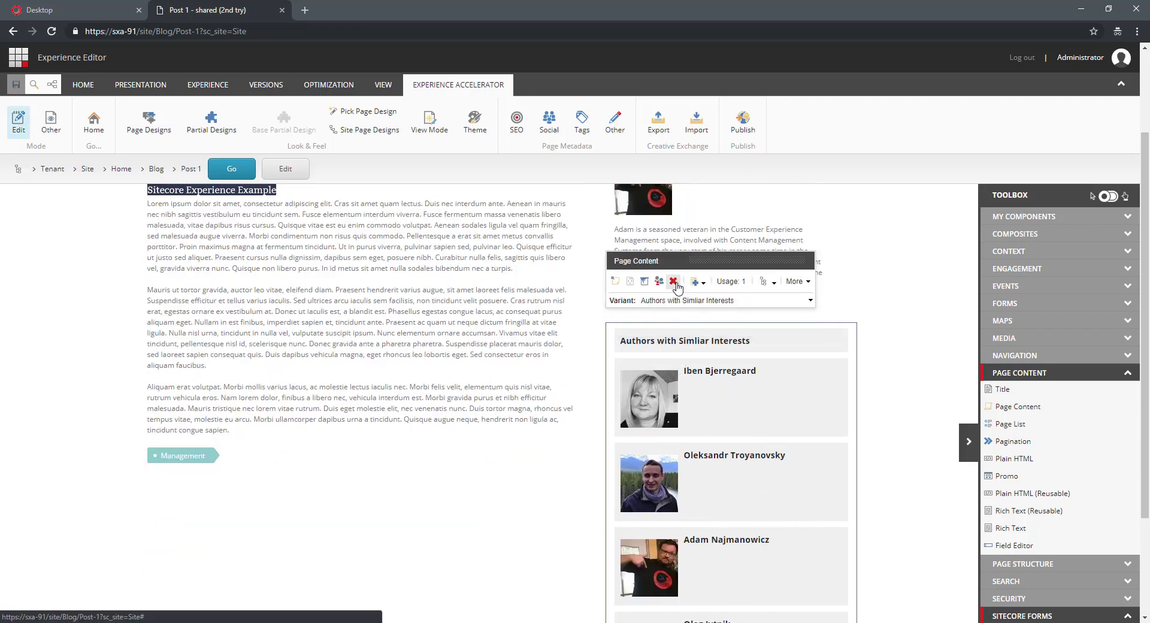
click(677, 288)
click(15, 84)
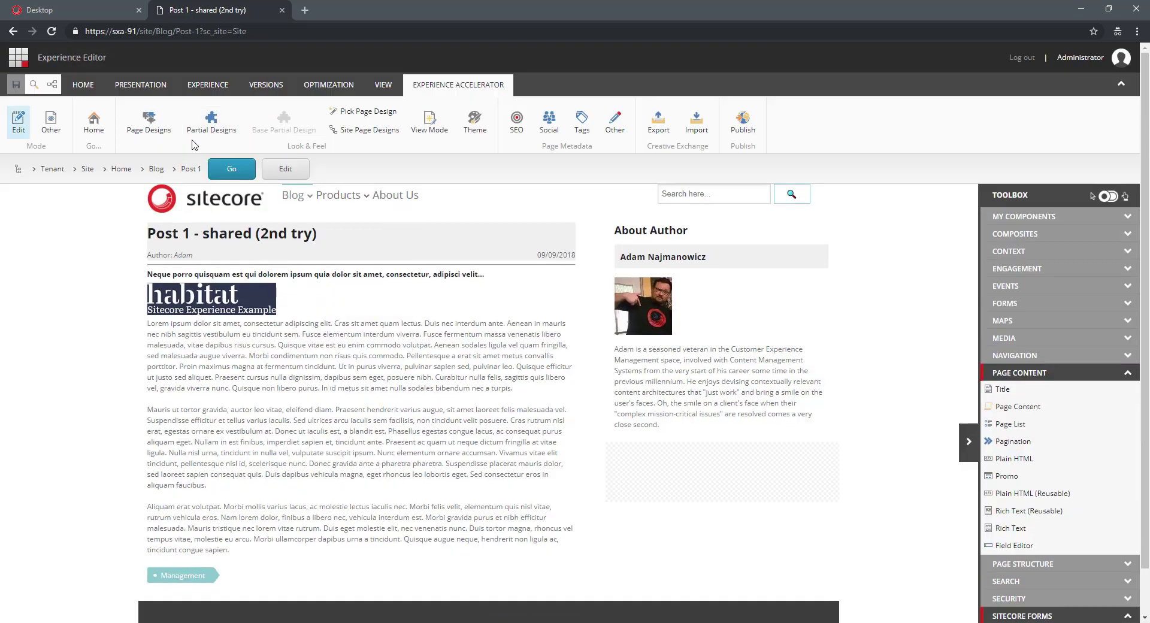
Open the Blog Post Partial design and add a Page Content component under About Author using the Authors with Simliar Interests variant
click(211, 122)
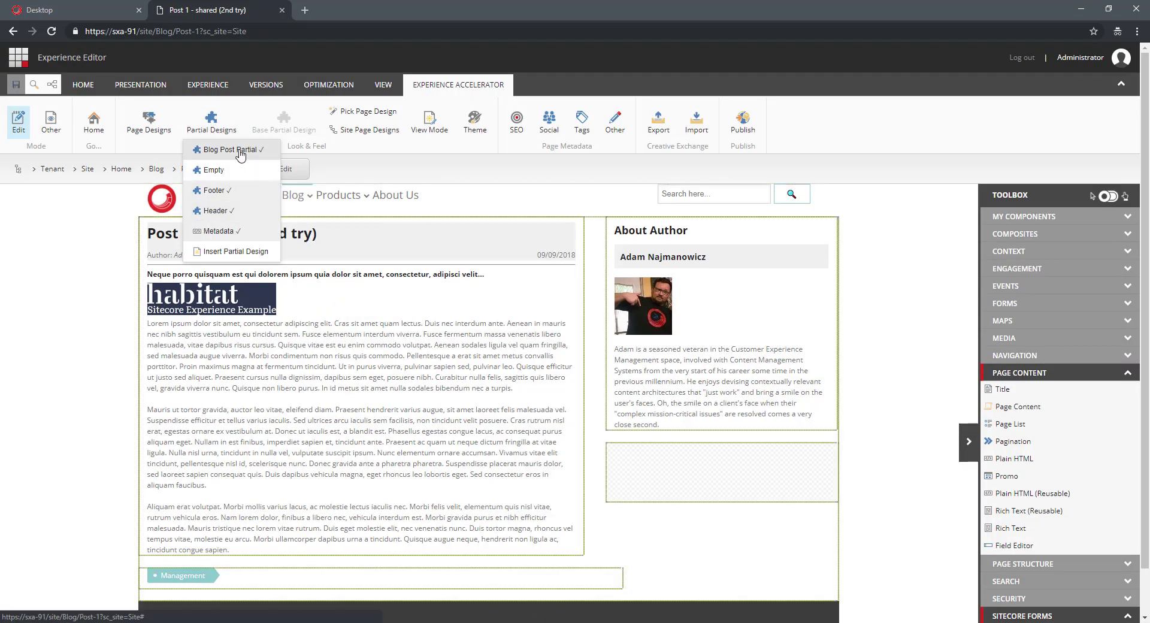
click(221, 177)
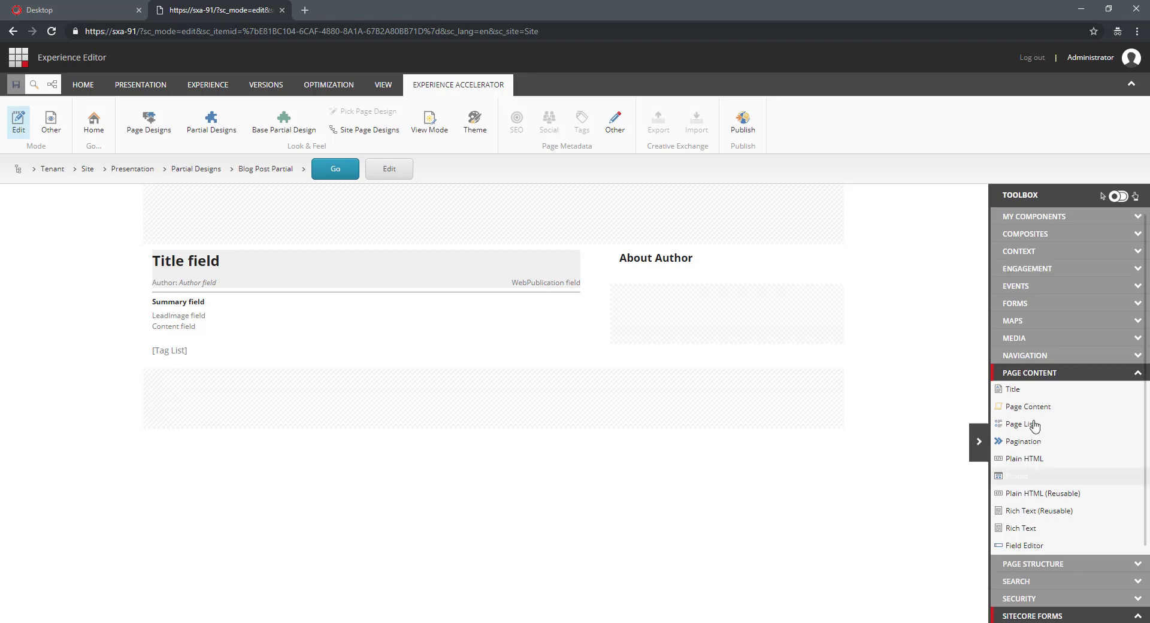
drag(1028, 407, 734, 302)
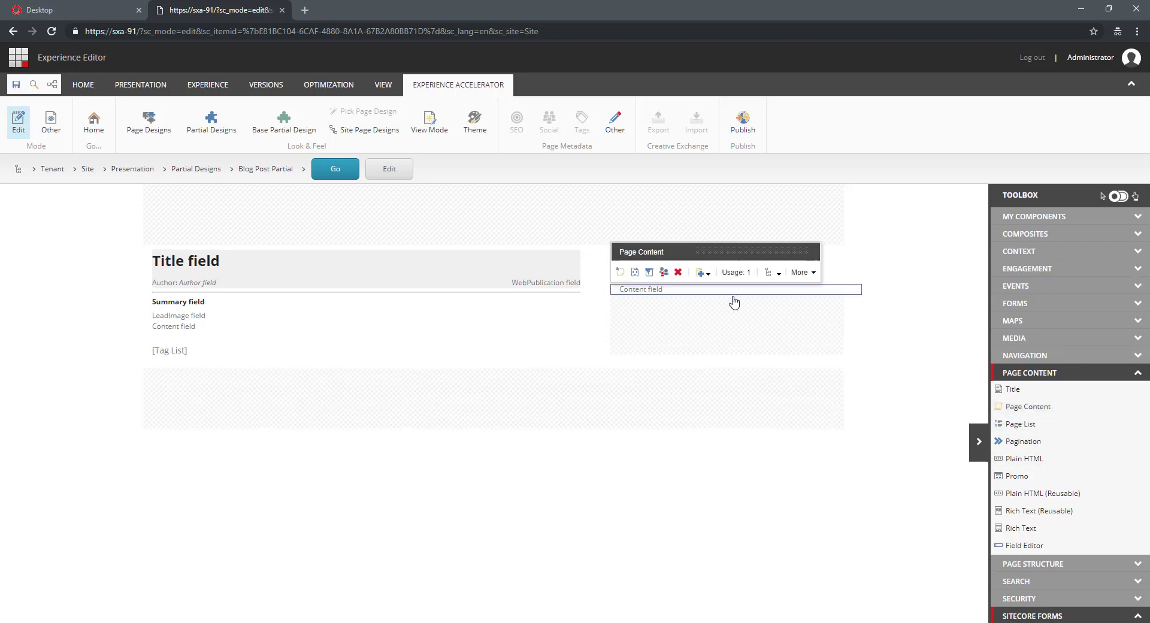
click(714, 263)
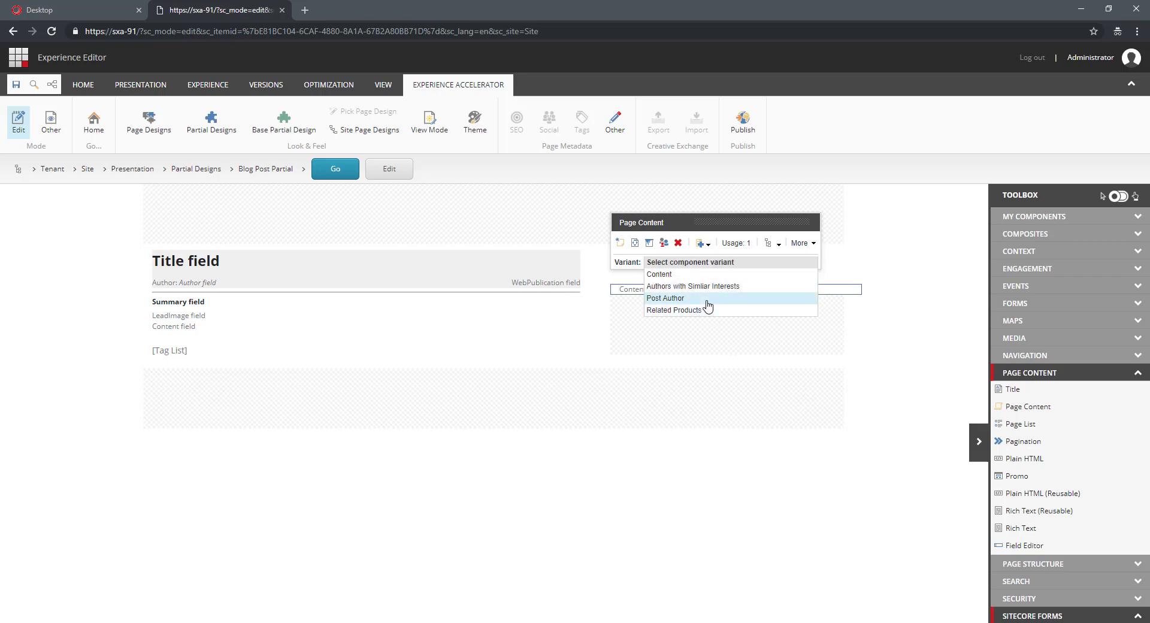
click(712, 287)
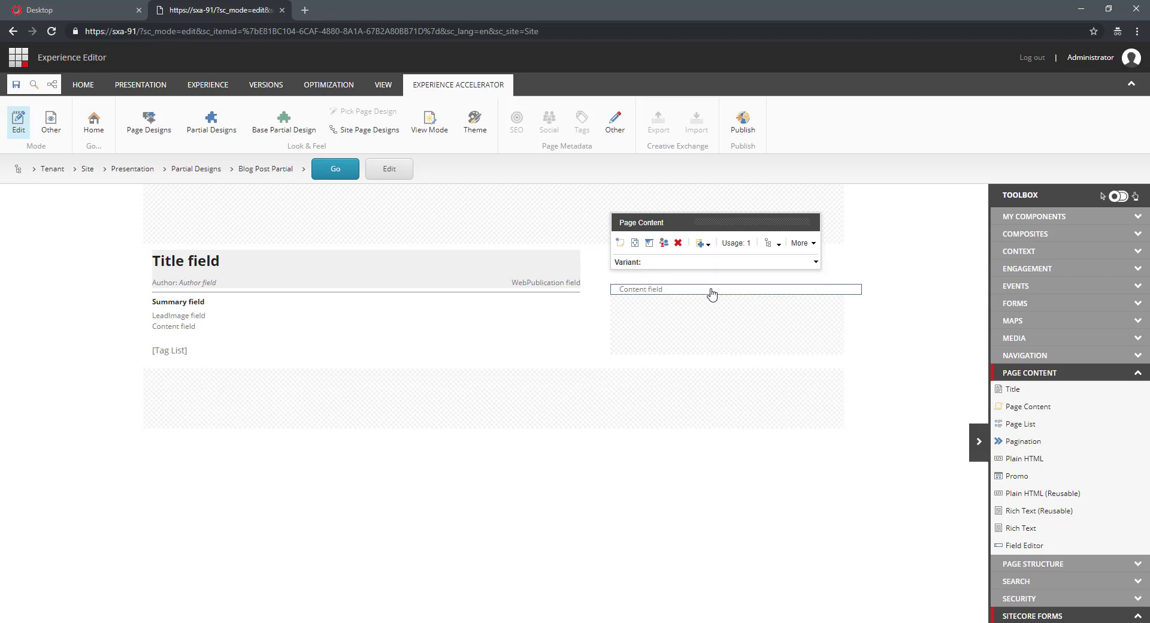
Add another Page Content component below the authors list, set its variant to Related Products and save the partial design
scroll(795, 406, down, 7)
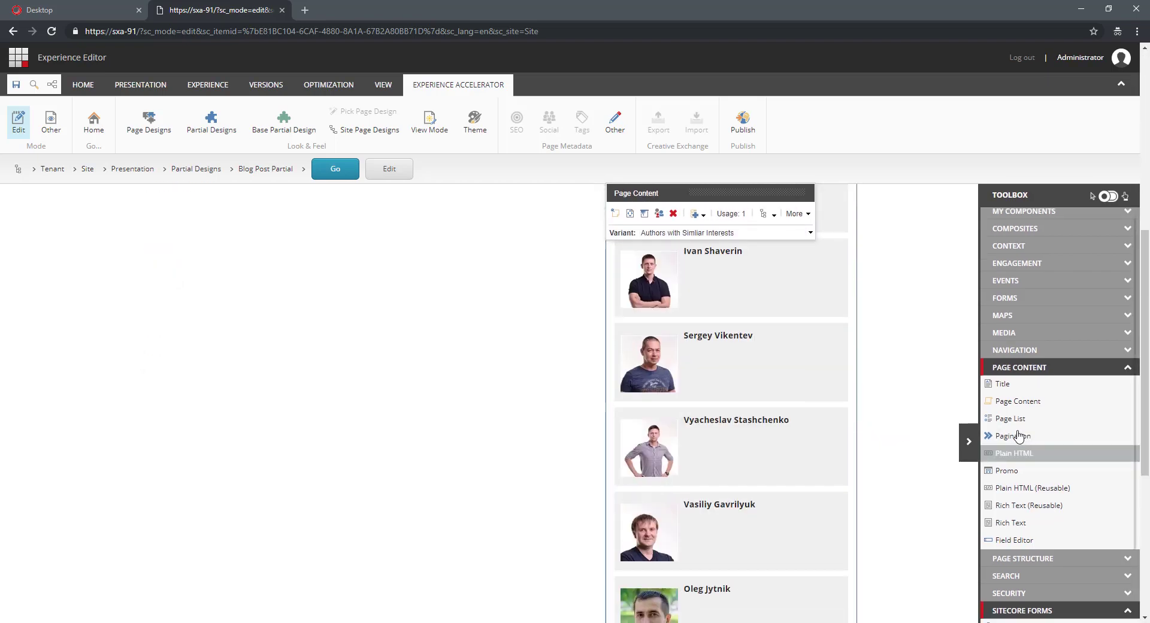
scroll(1019, 436, down, 2)
scroll(911, 432, down, 5)
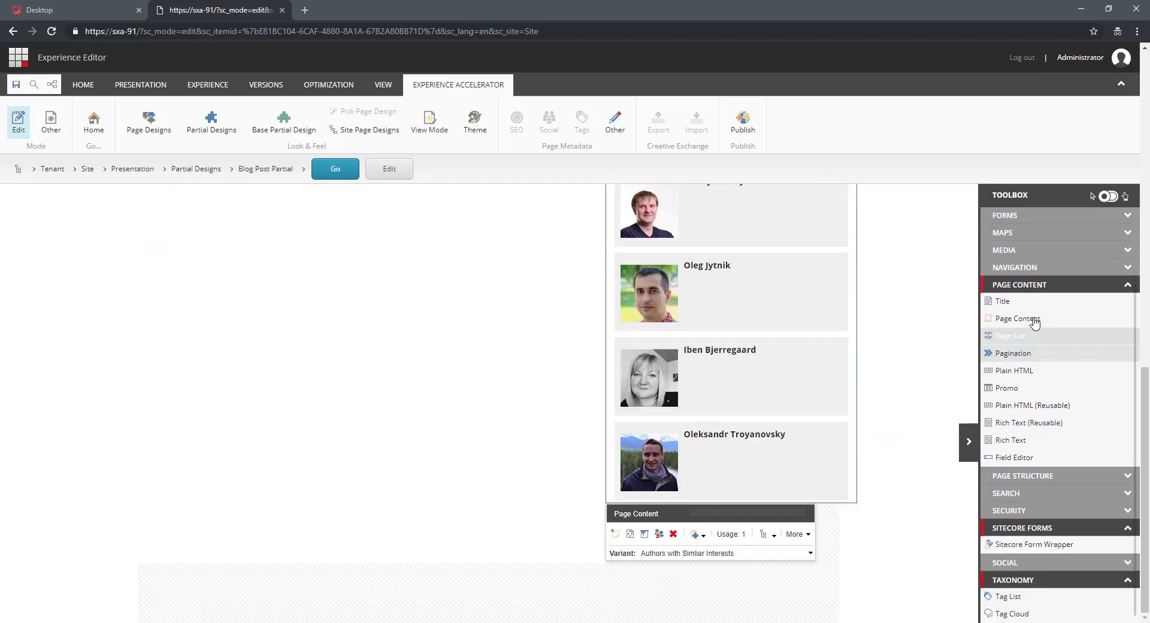
drag(1035, 324, 727, 516)
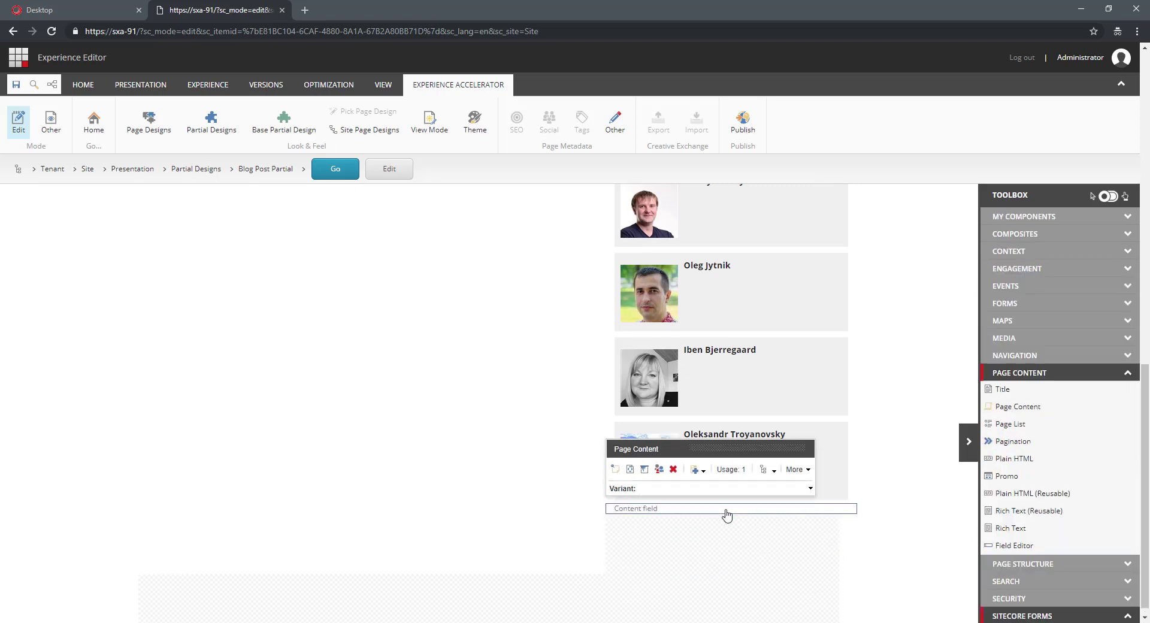
click(809, 482)
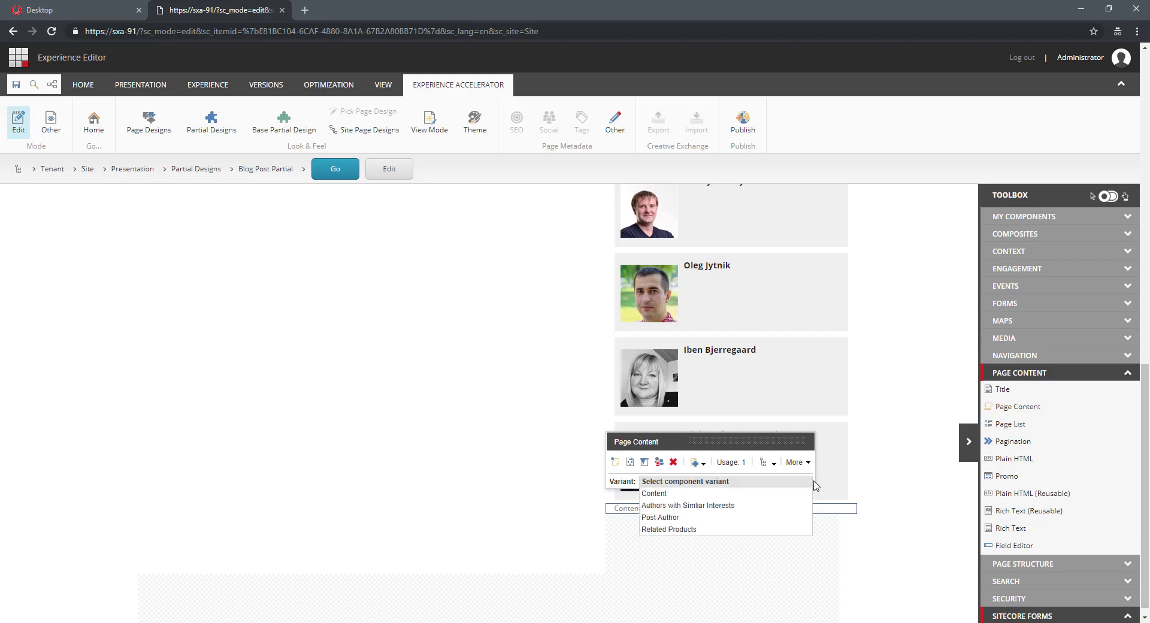
click(713, 530)
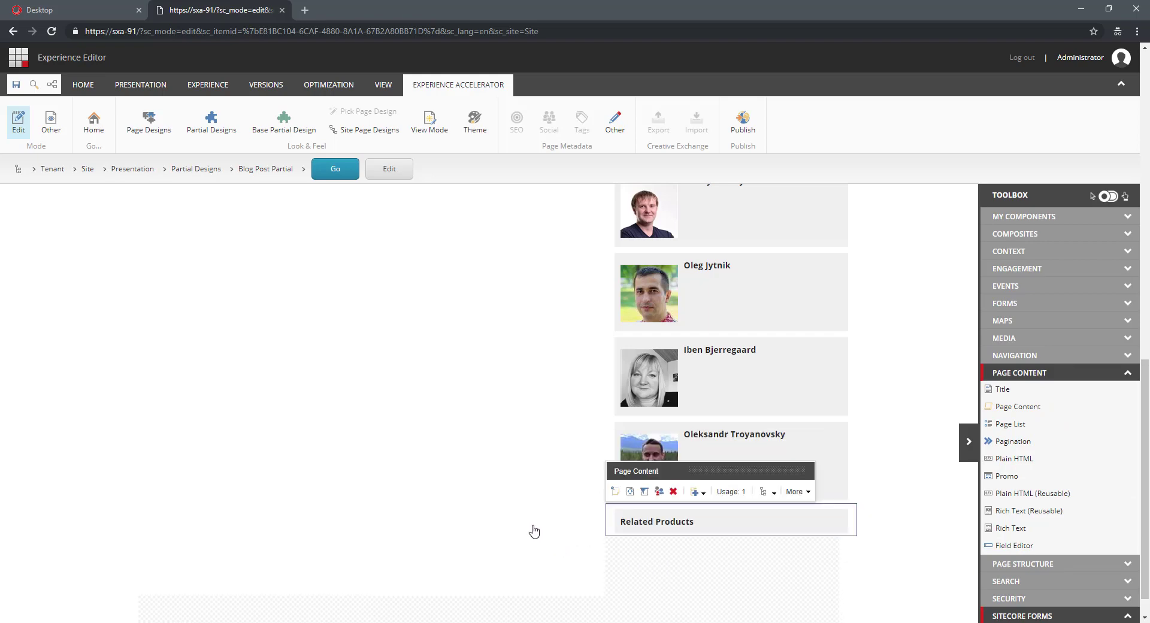
click(16, 87)
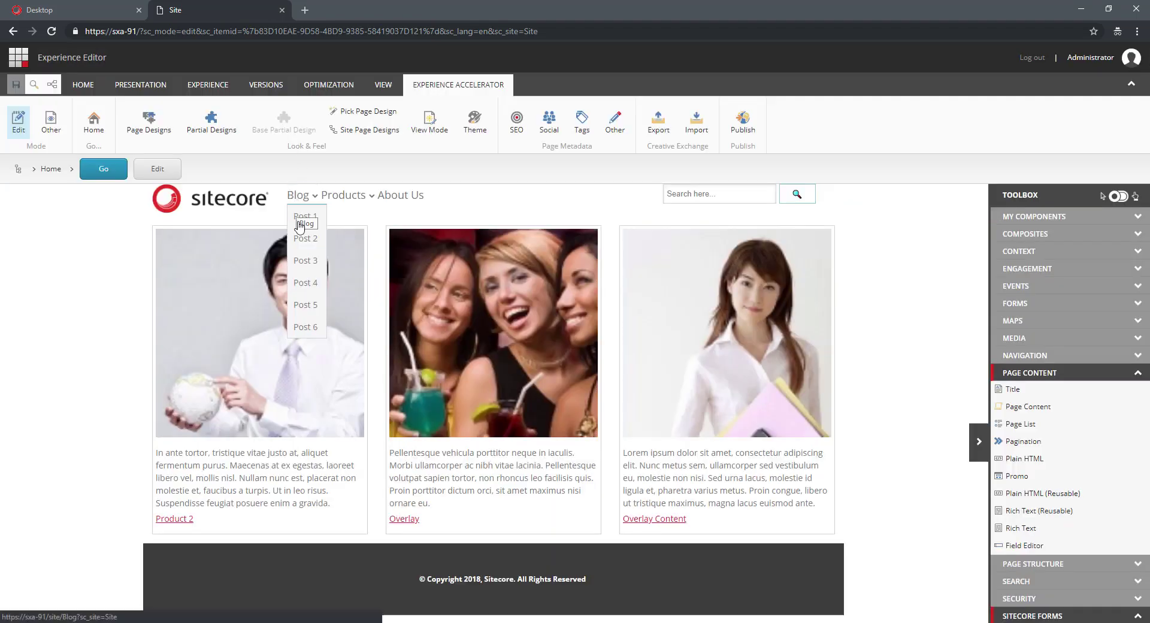
Open the Post 1 blog page and examine its similar authors and related products sections
click(300, 223)
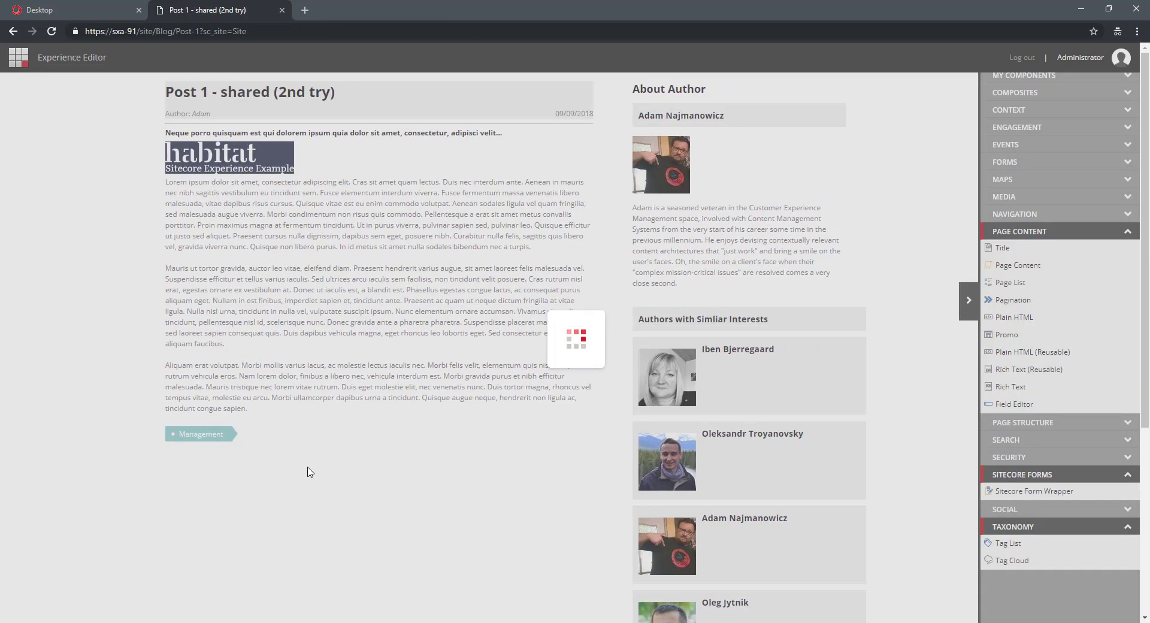
scroll(420, 450, down, 4)
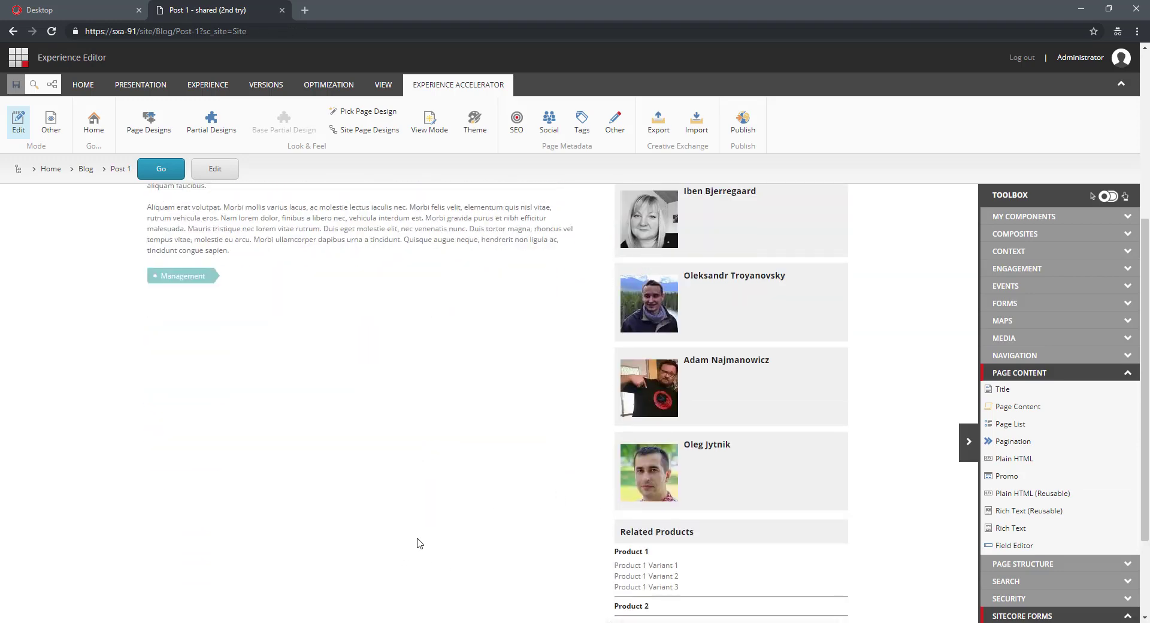
scroll(426, 549, up, 4)
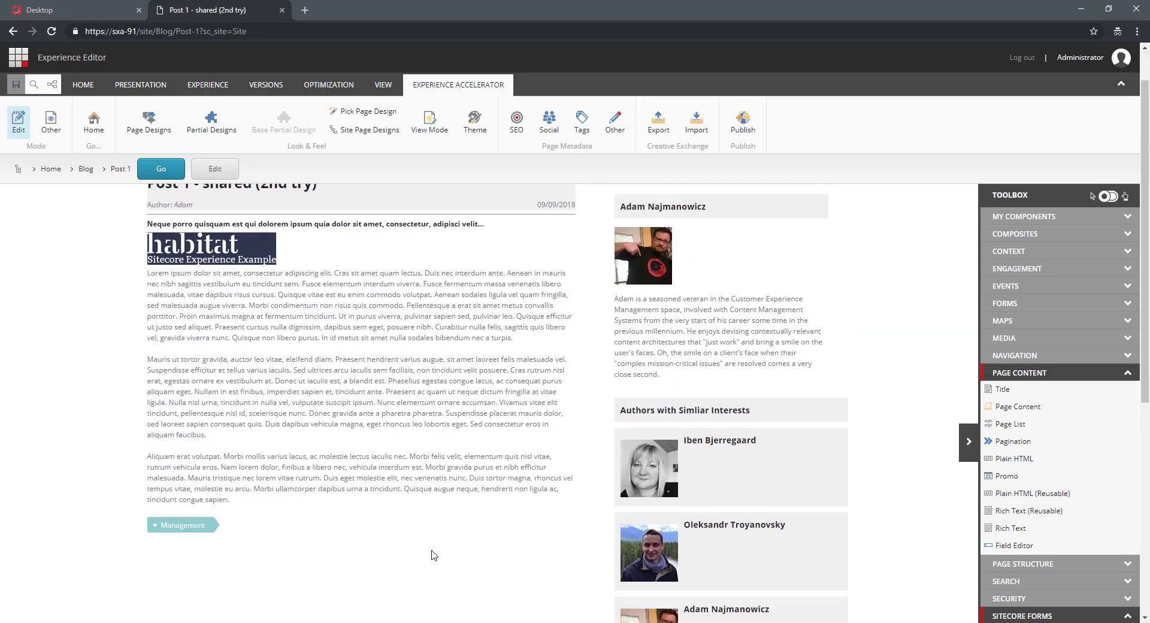
scroll(438, 549, down, 5)
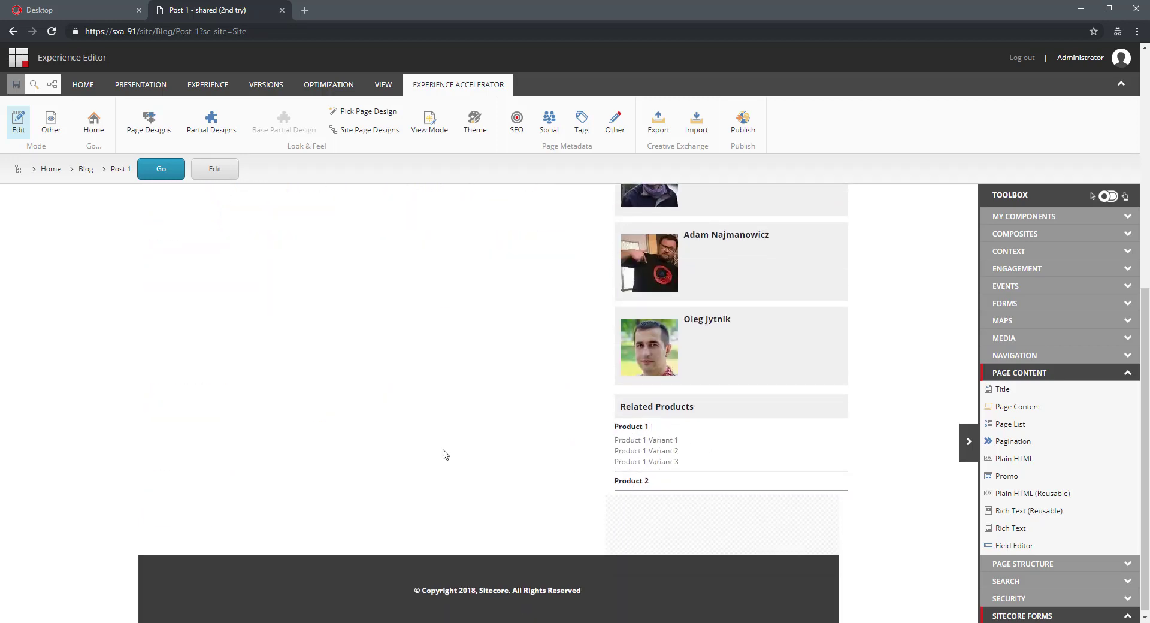
scroll(437, 452, up, 5)
Open the Post 2 blog page and compare its tags with the similar authors and related products listed
mouse_move(294, 196)
click(306, 241)
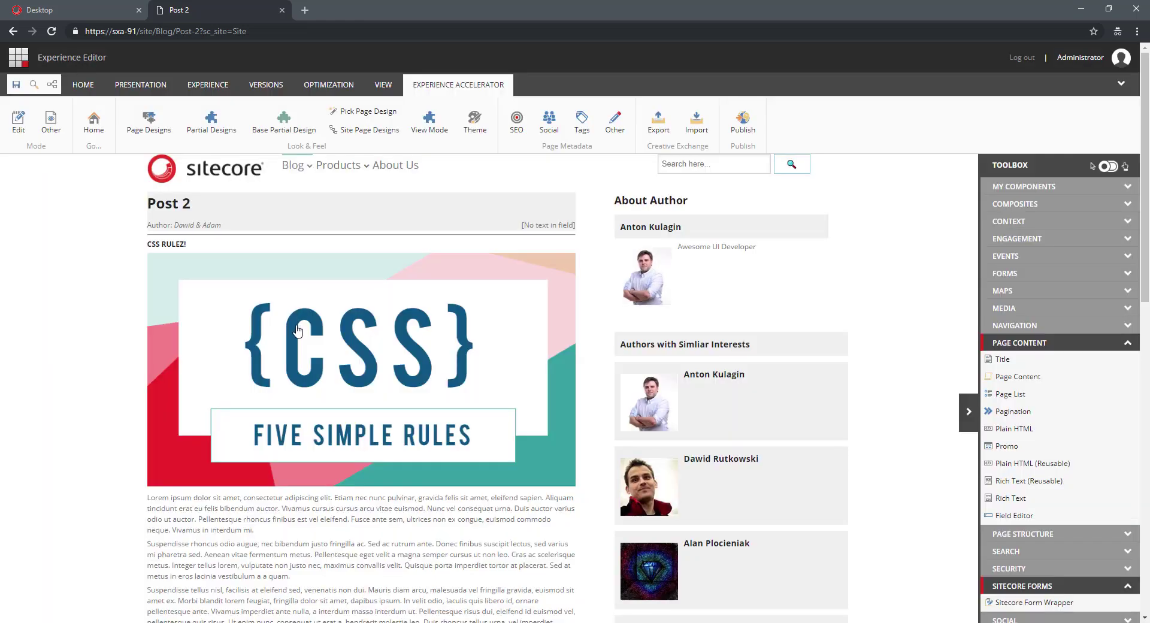
scroll(298, 331, down, 5)
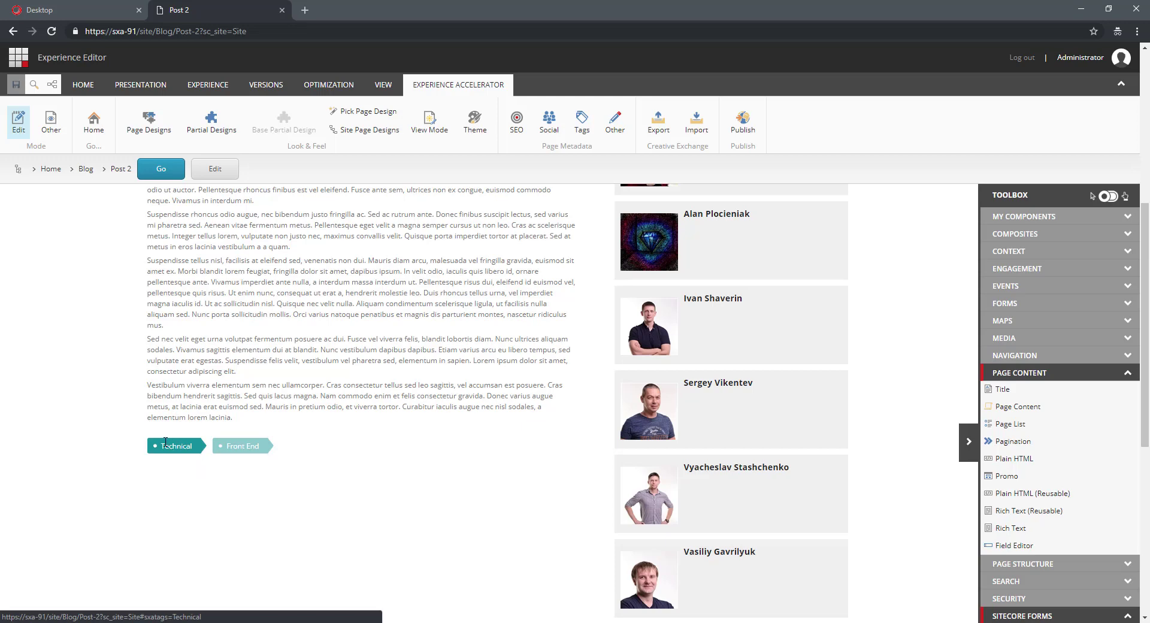
scroll(726, 409, down, 2)
scroll(727, 409, down, 4)
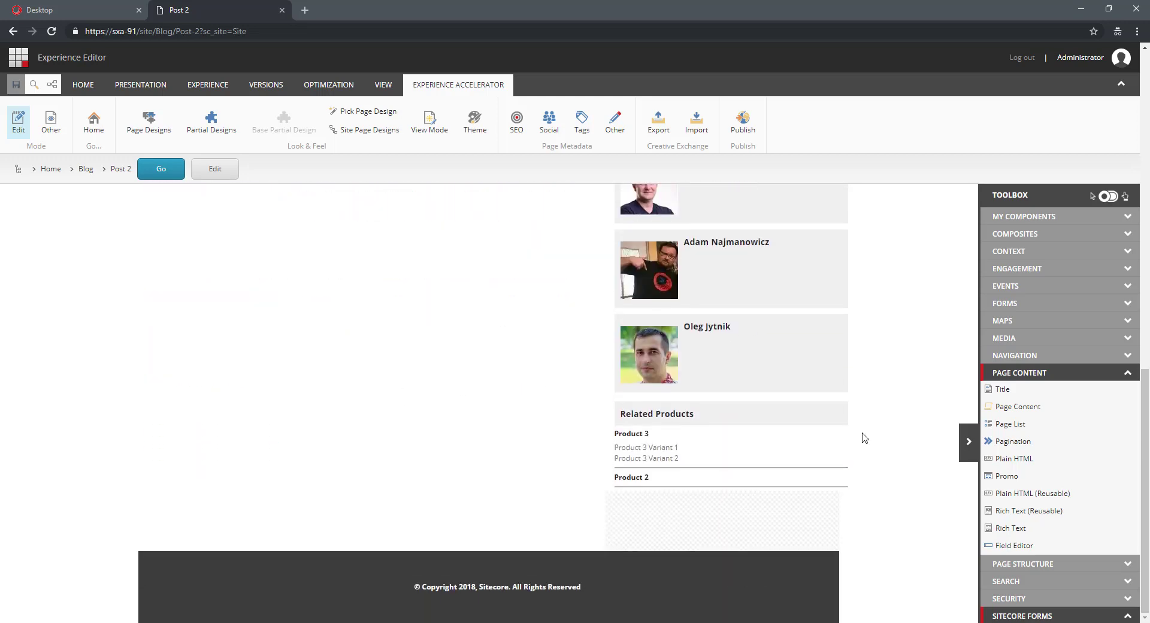
drag(615, 434, 665, 439)
scroll(378, 423, up, 14)
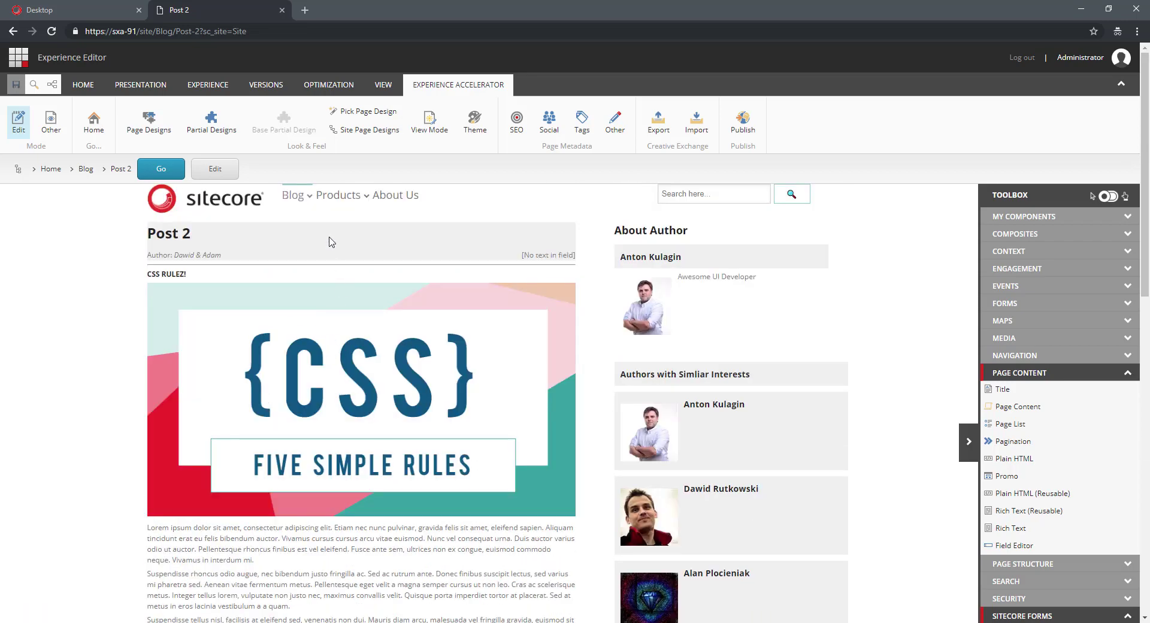
Open the Post 3 blog page and examine its tag and similar authors section
mouse_move(303, 199)
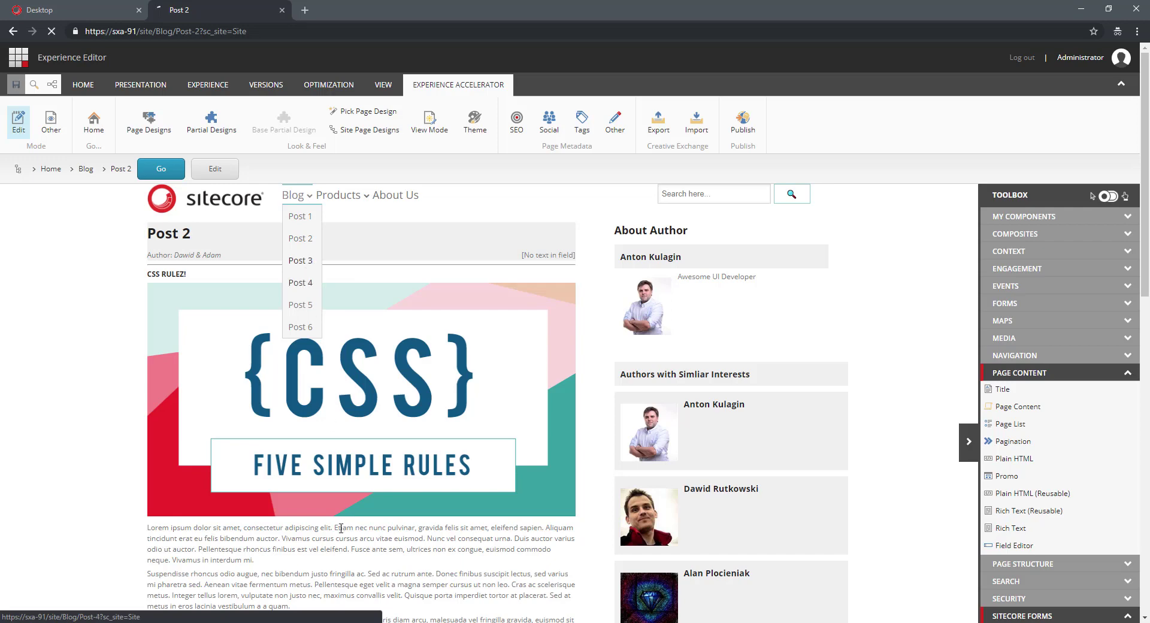
scroll(689, 540, down, 8)
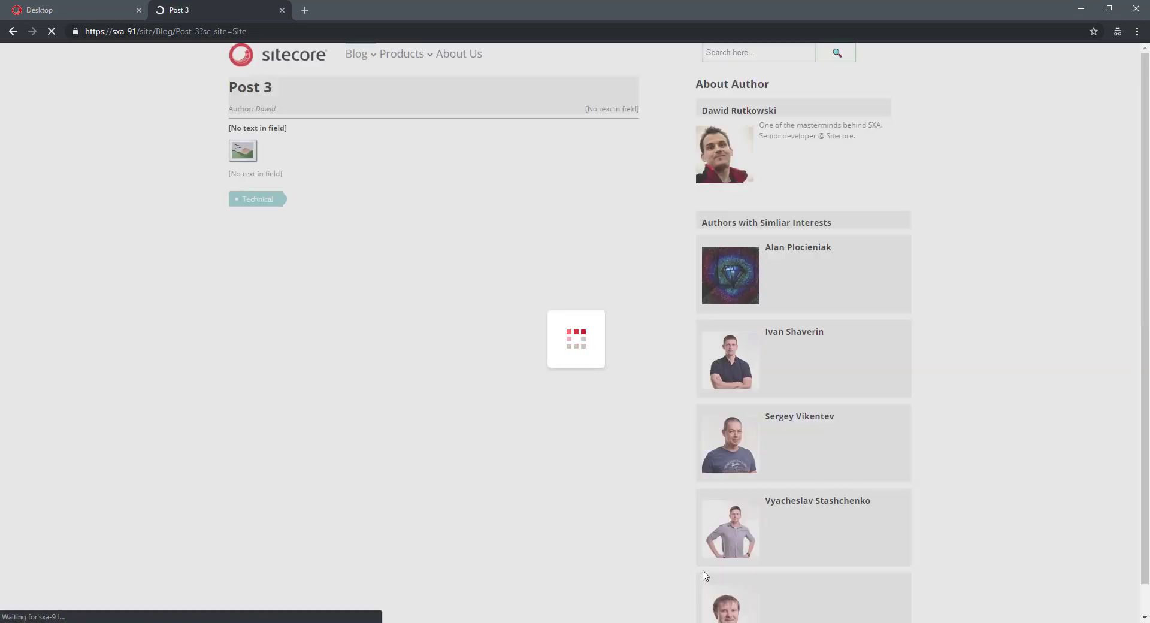
scroll(306, 202, down, 3)
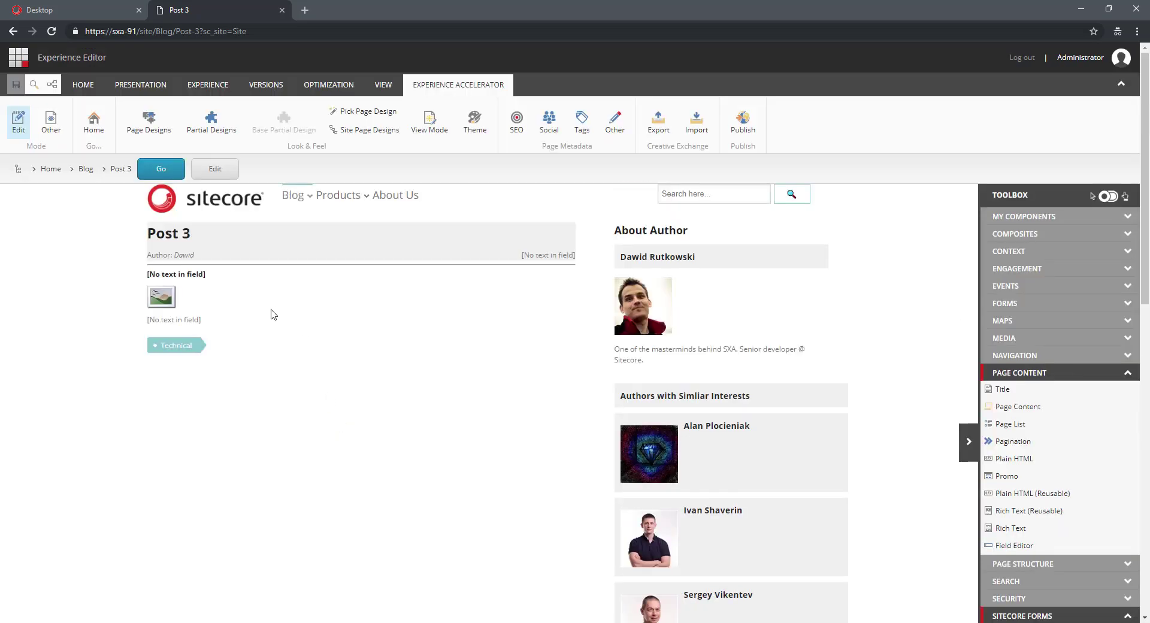
Remove the Technical tag from Post 3 and review the similar authors list for the untagged page
click(182, 346)
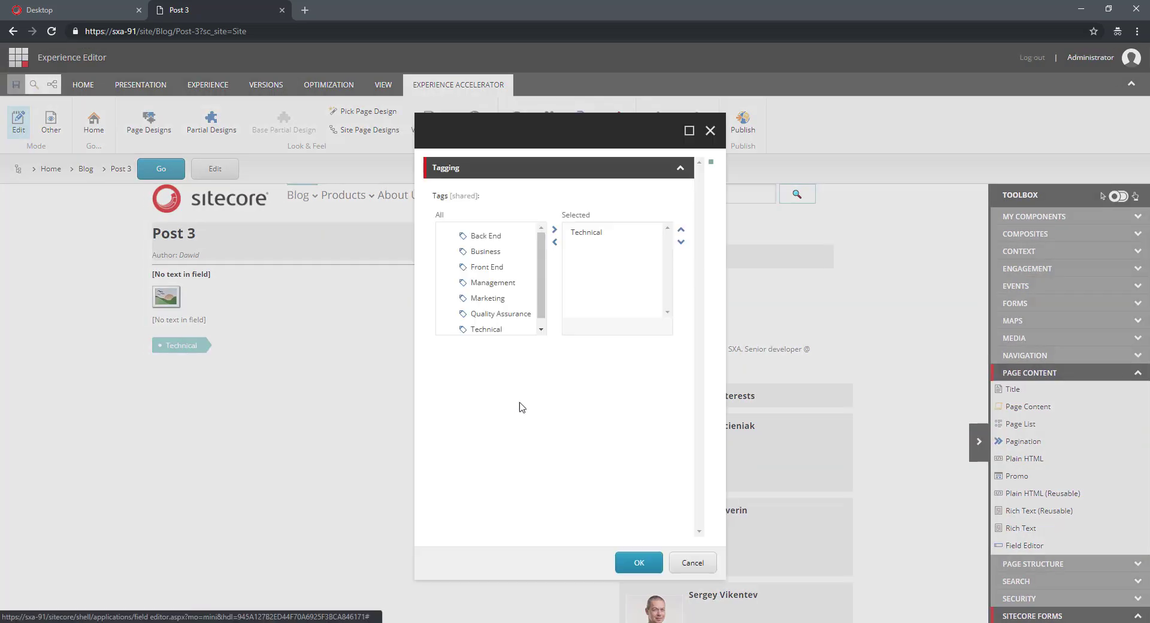
double_click(595, 236)
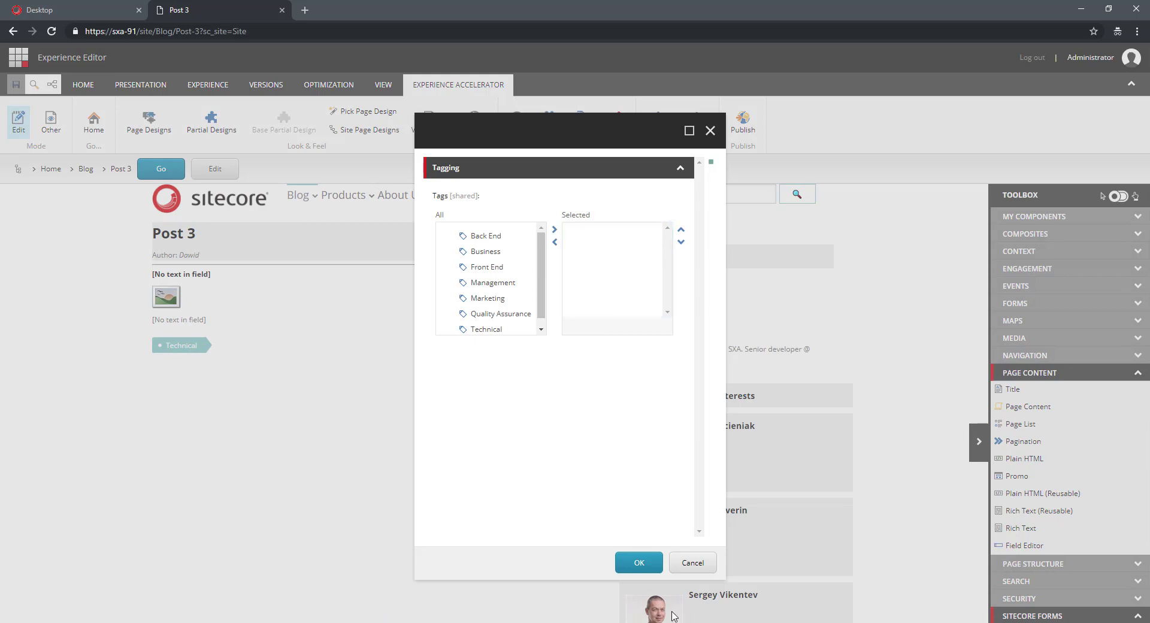
click(648, 567)
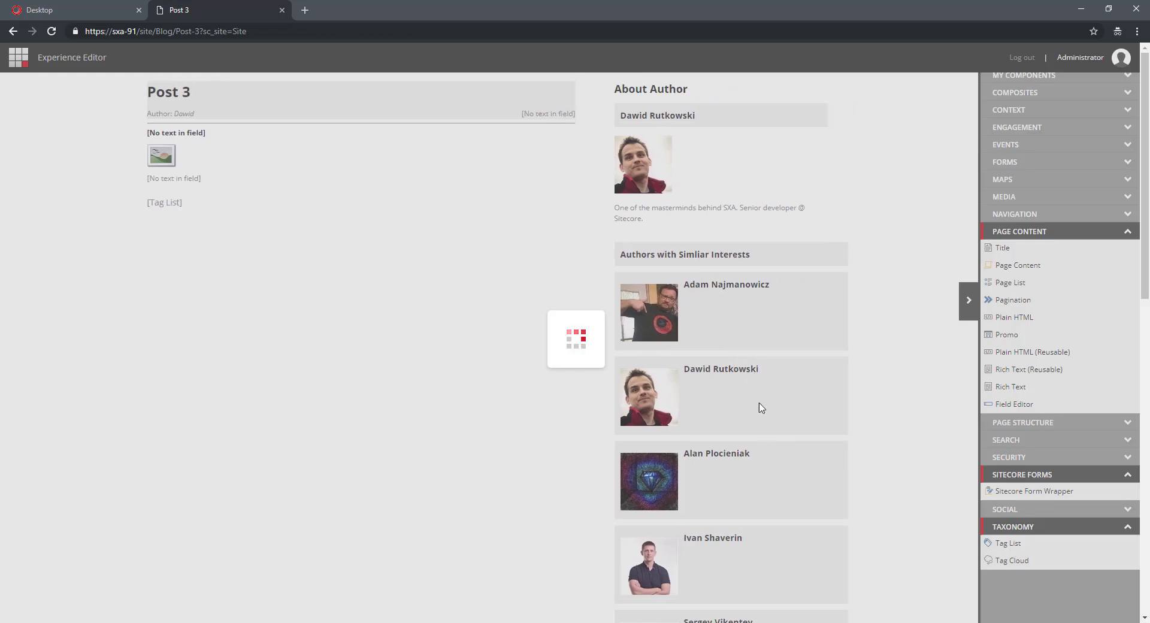
scroll(761, 414, down, 5)
scroll(792, 339, down, 10)
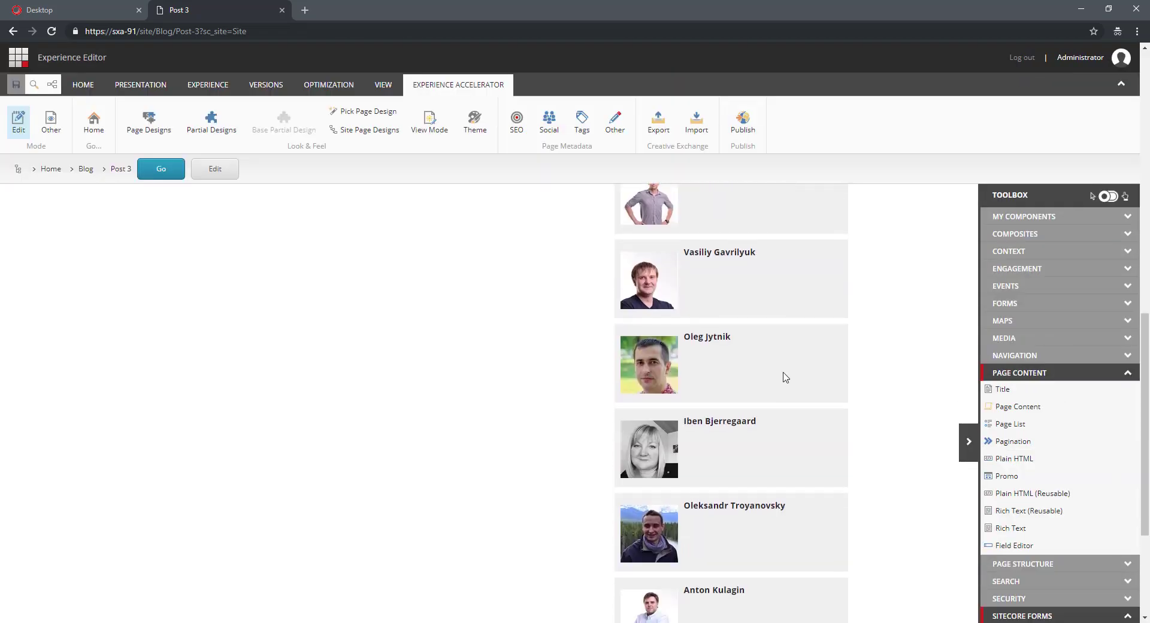
scroll(751, 499, up, 2)
scroll(734, 443, up, 12)
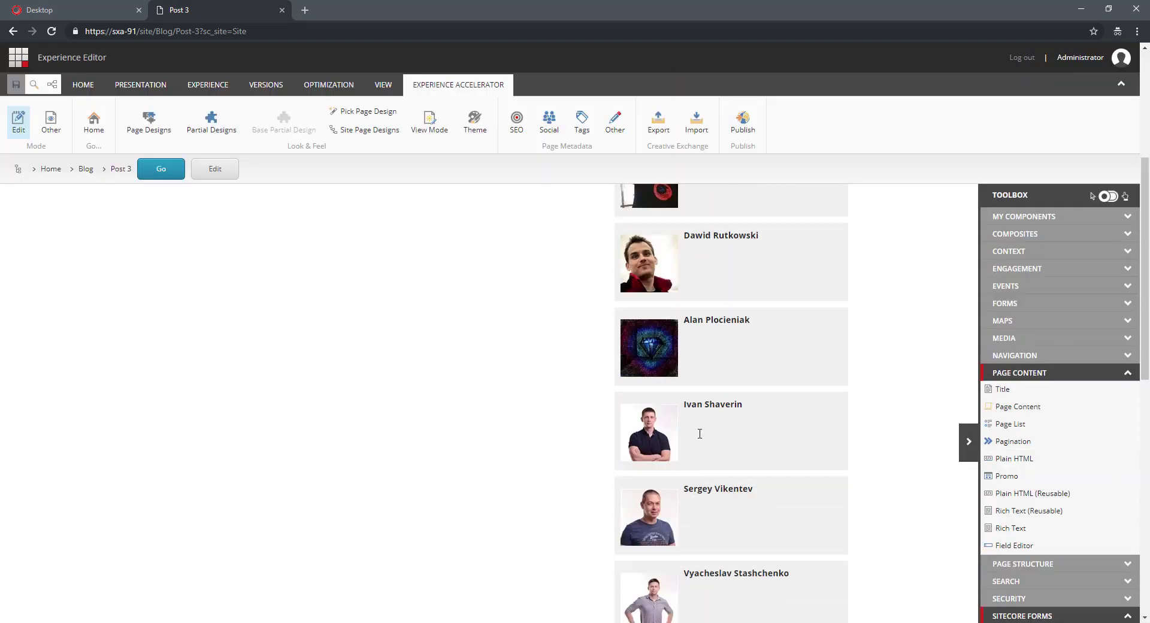
Tag Post 3 with Quality Assurance and save the page
click(580, 121)
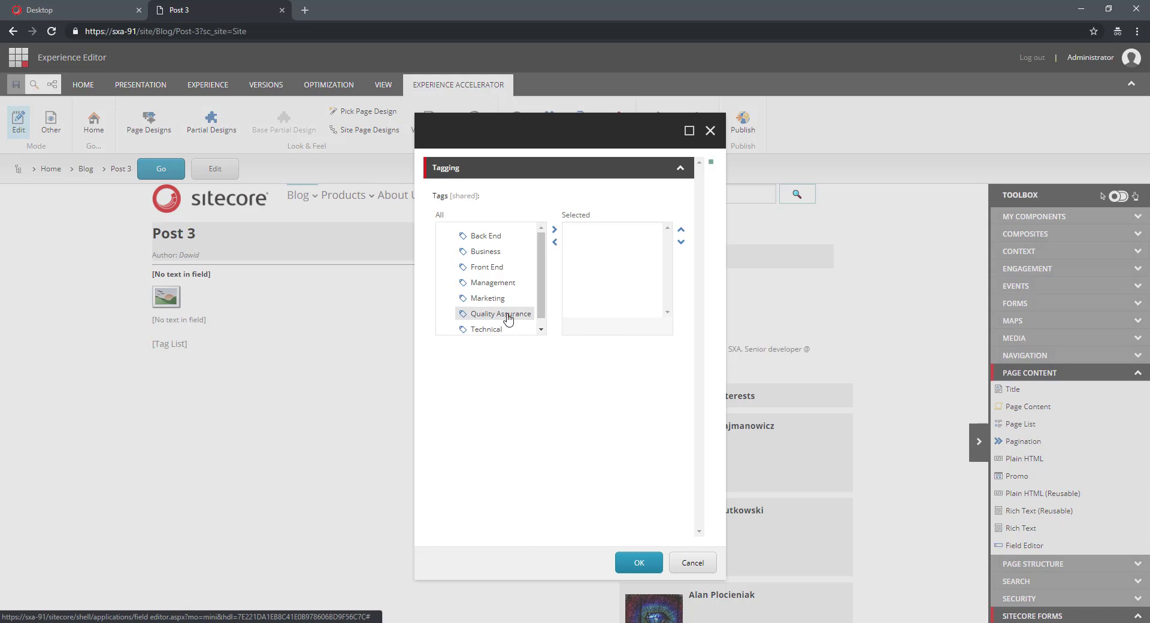
double_click(506, 315)
click(638, 565)
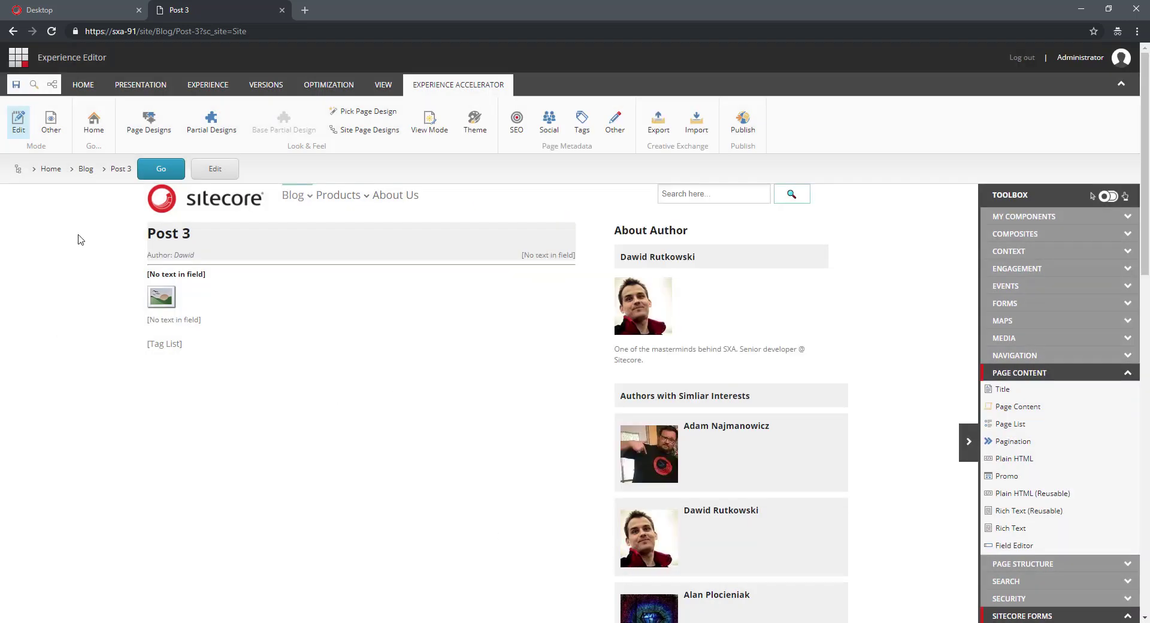
click(16, 85)
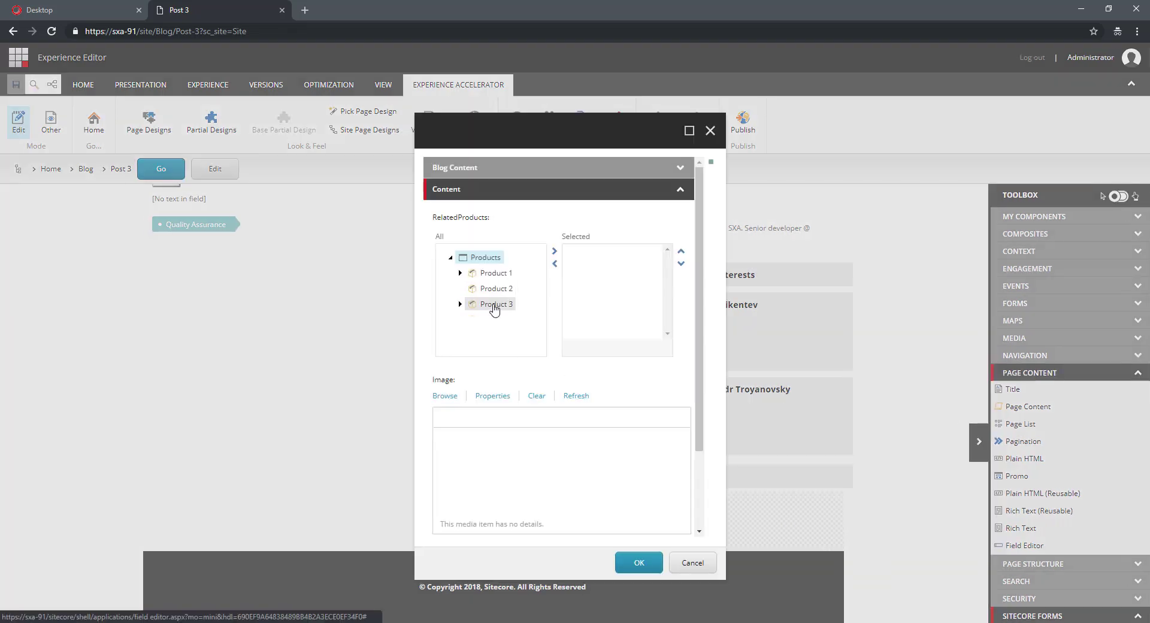
Add Product 3 to the RelatedProducts field of Post 3
double_click(496, 304)
key(Return)
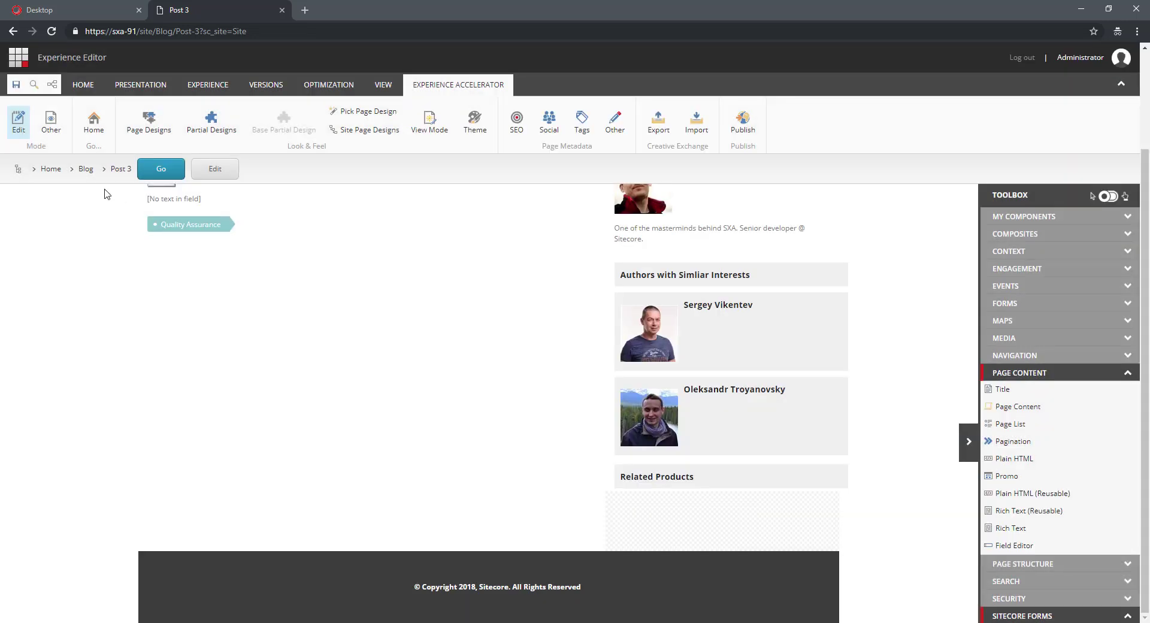